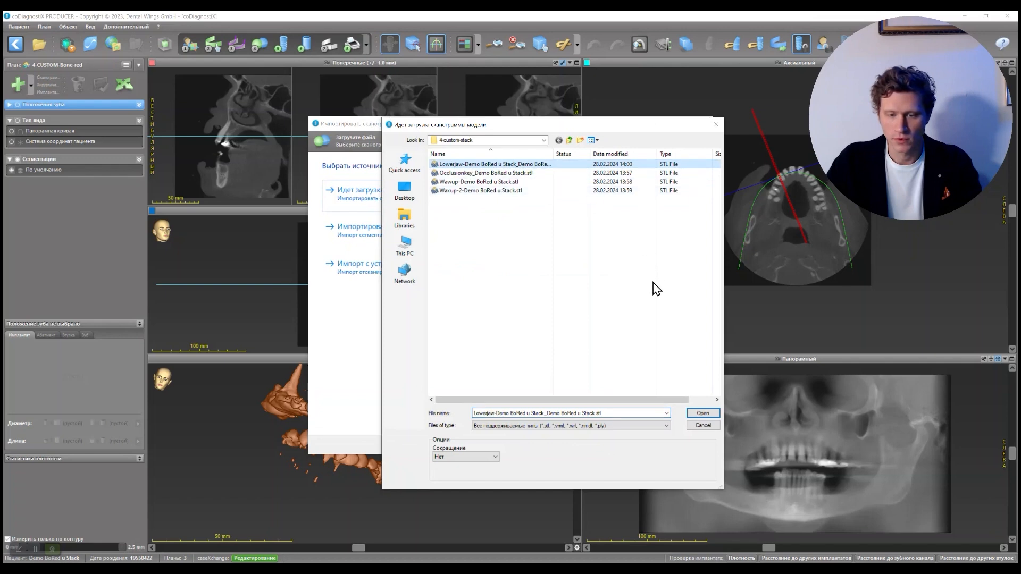
Step: Load Lowerjaw-Demo BoRed u Stack_Demo BoRed u Stack.stl and submit it to the AI assistant for alignment with scan type "Нижняя челюсть"
{"action": "left_click", "coordinate": [703, 416]}
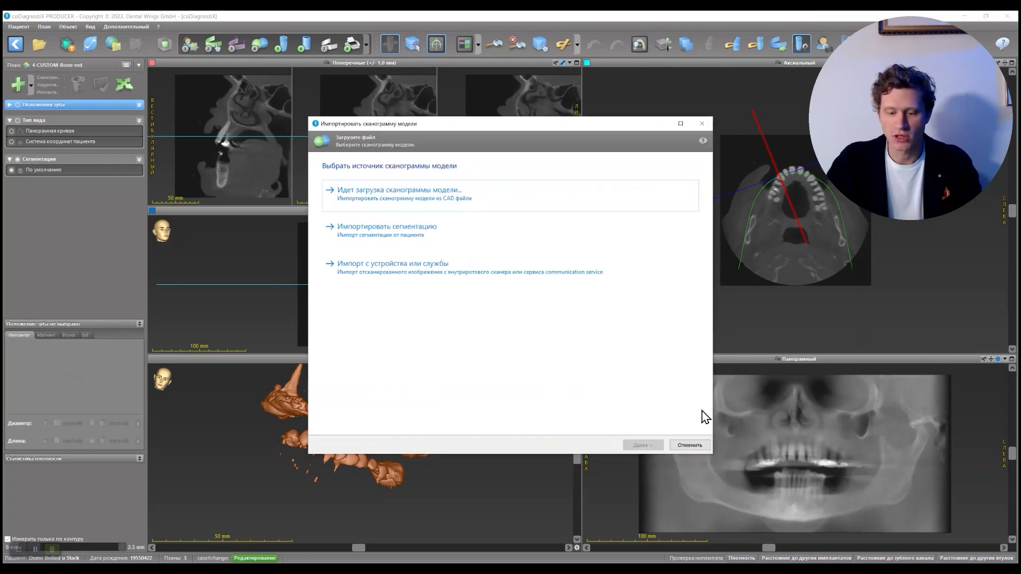
{"action": "left_click", "coordinate": [608, 271]}
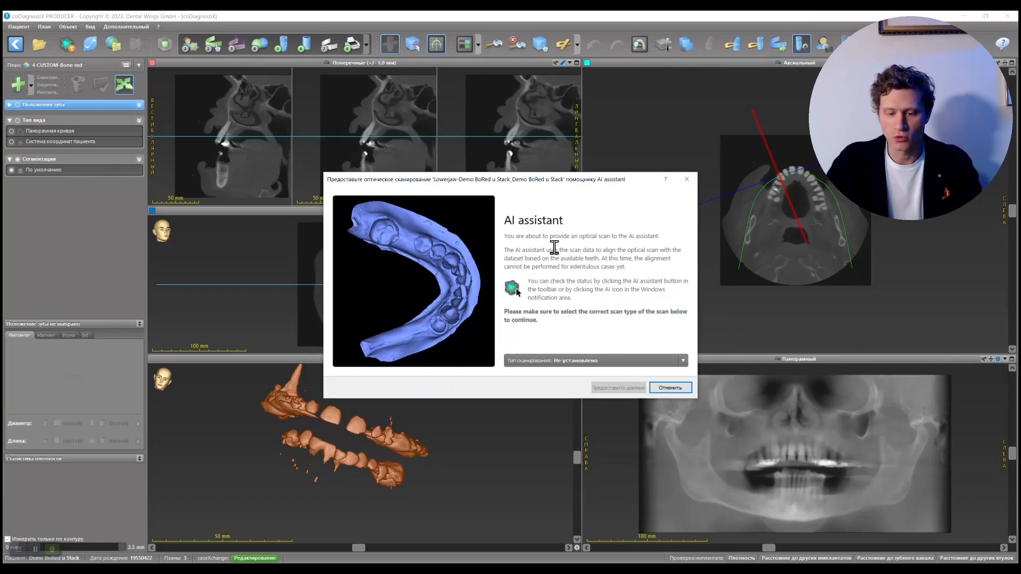
{"action": "left_click", "coordinate": [626, 367]}
{"action": "left_click", "coordinate": [610, 397]}
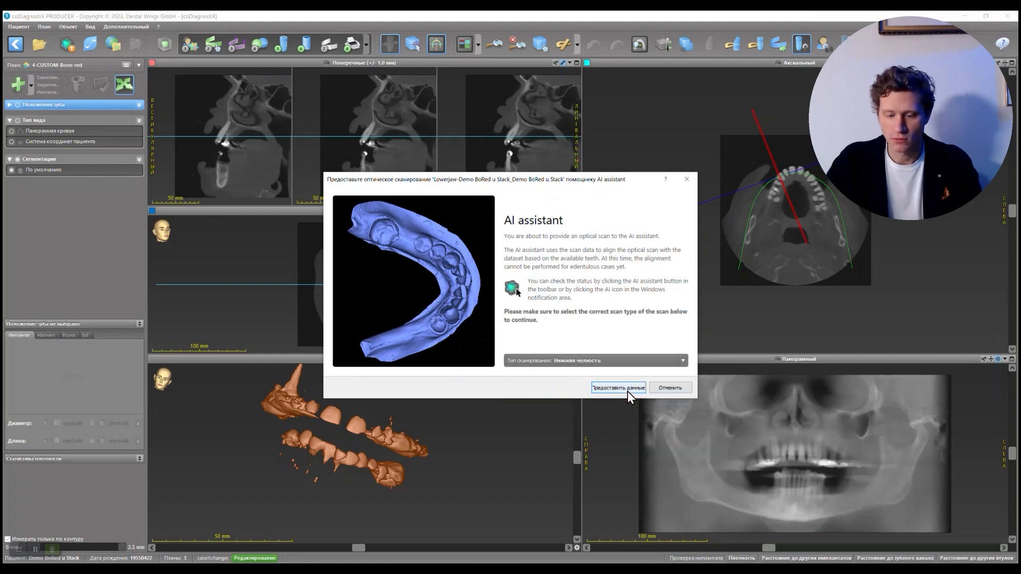
{"action": "left_click", "coordinate": [628, 391]}
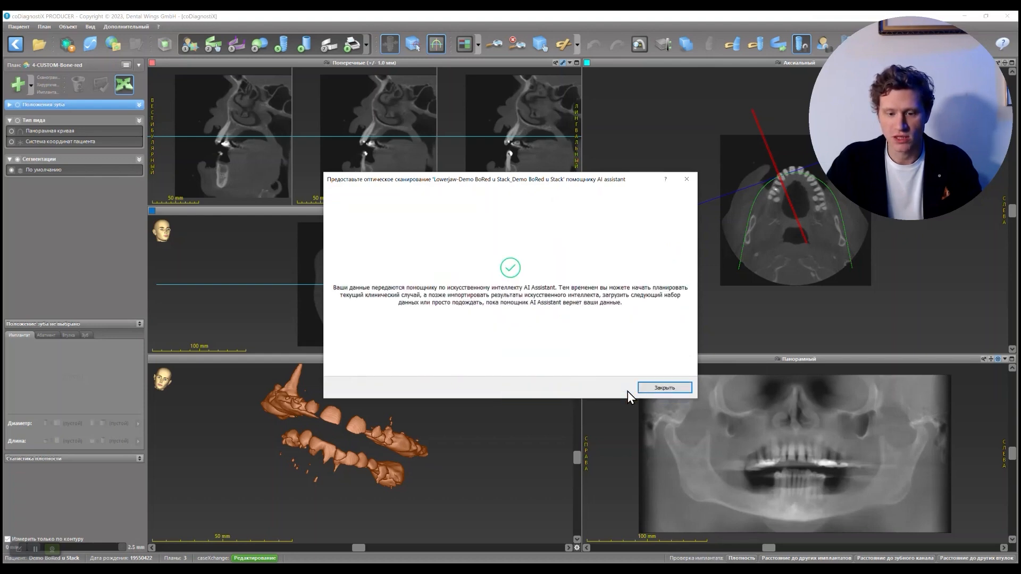
{"action": "left_click", "coordinate": [662, 387]}
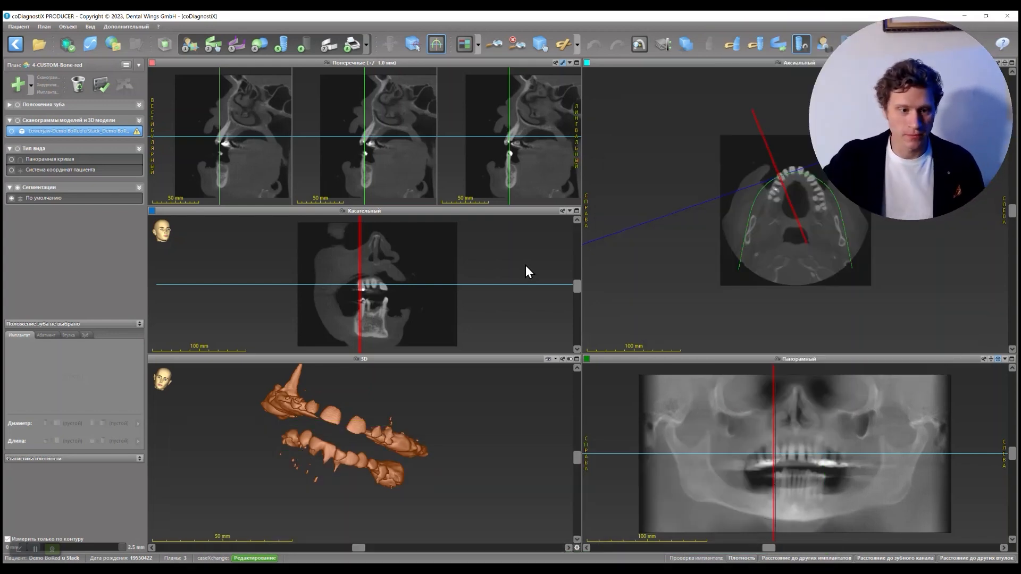
Step: Open the AI assistant's analysis results for review and maximize the review window
{"action": "left_click", "coordinate": [70, 48]}
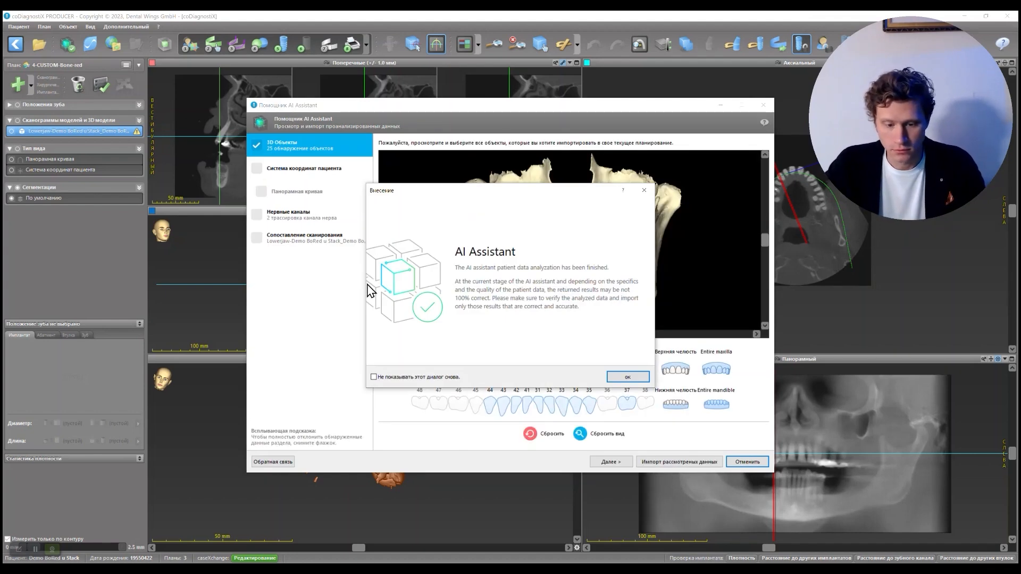
{"action": "left_click", "coordinate": [628, 378]}
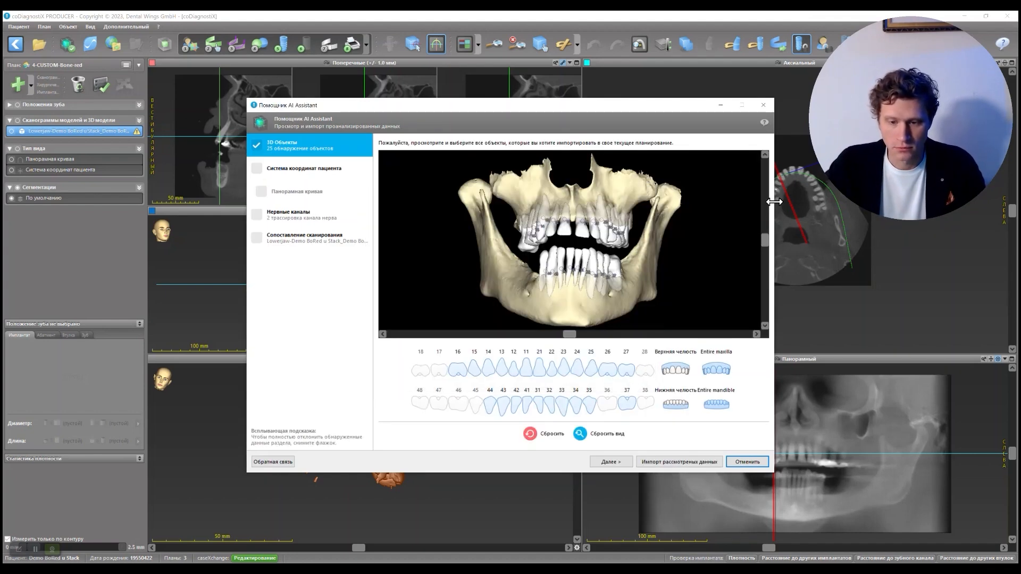
{"action": "left_click", "coordinate": [742, 106]}
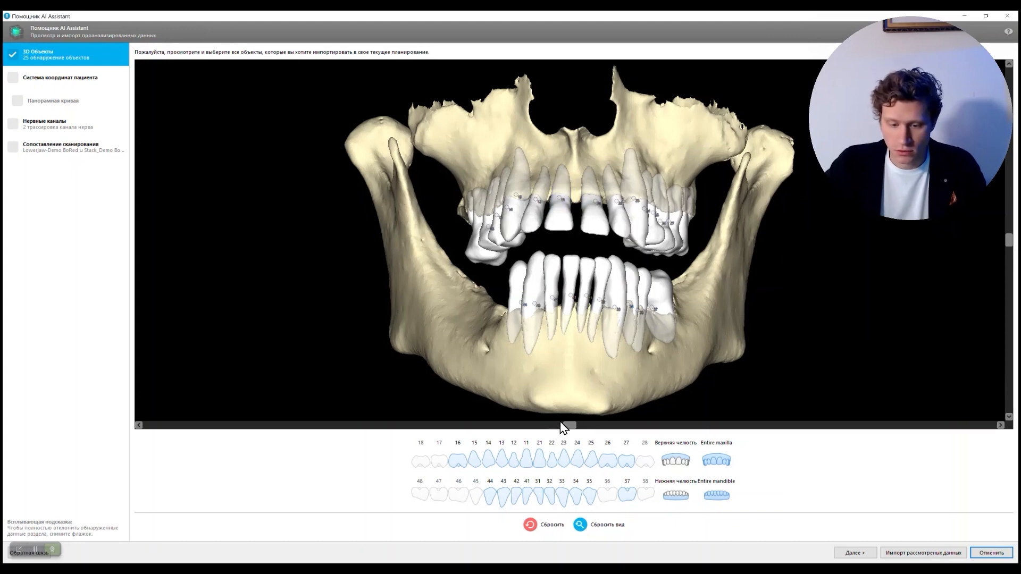
Step: Inspect the detected jaws and teeth, and exclude the entire maxilla from the 3D objects for import
{"action": "left_click_drag", "start_coordinate": [568, 426], "coordinate": [465, 425]}
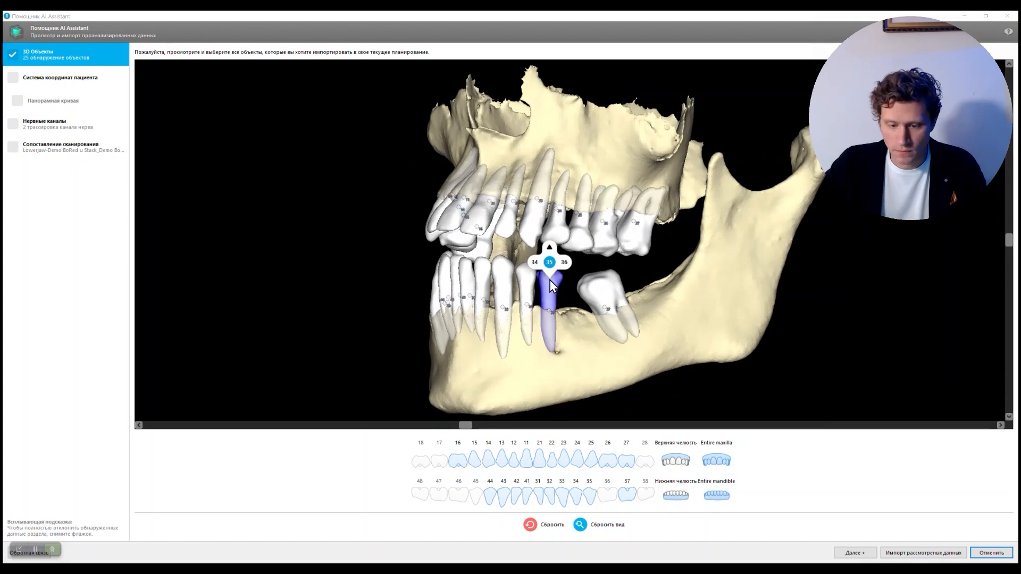
{"action": "left_click_drag", "start_coordinate": [465, 425], "coordinate": [488, 426]}
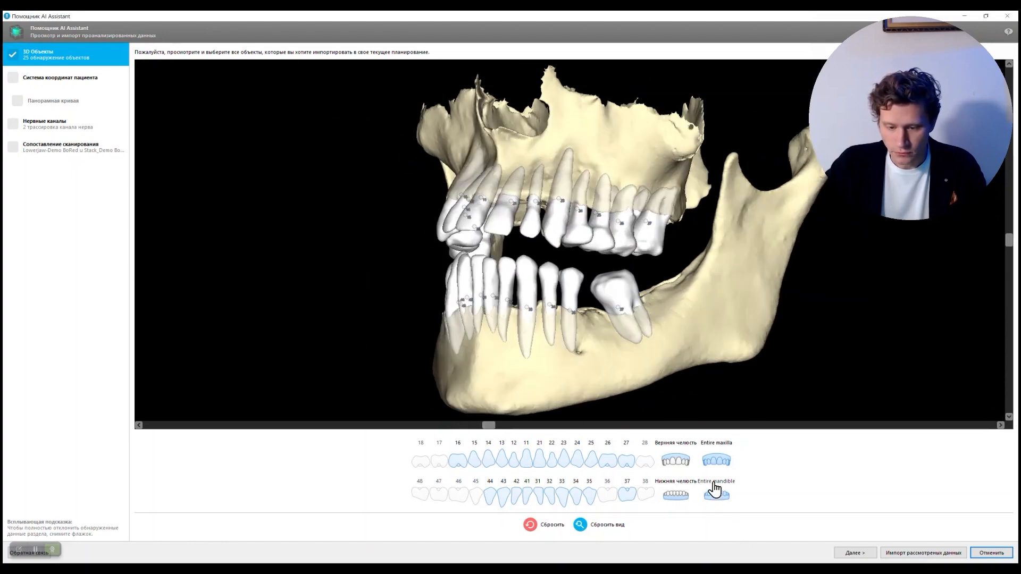
{"action": "left_click", "coordinate": [713, 462]}
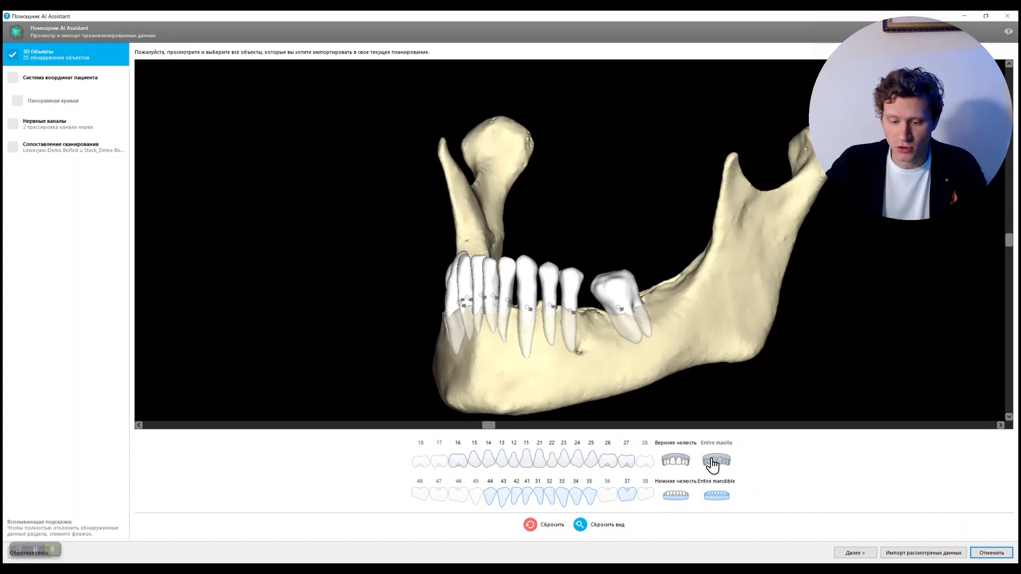
{"action": "left_click_drag", "start_coordinate": [491, 426], "coordinate": [560, 426]}
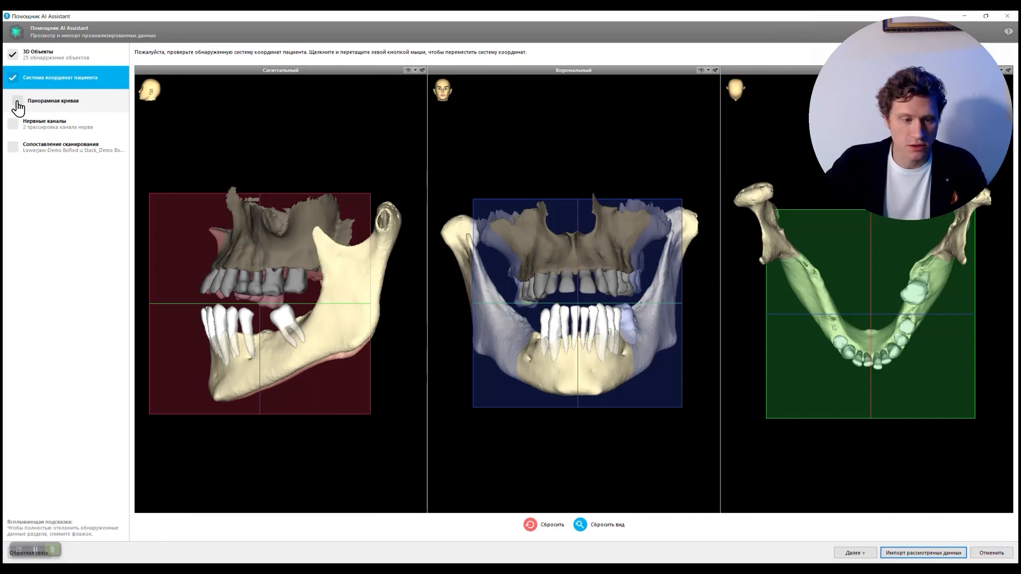
Step: Accept the detected panoramic curve and move its rear control point on the patient's right side inward onto the jawbone
{"action": "left_click", "coordinate": [17, 104]}
{"action": "scroll", "coordinate": [755, 292], "scroll_direction": "down", "scroll_amount": 4}
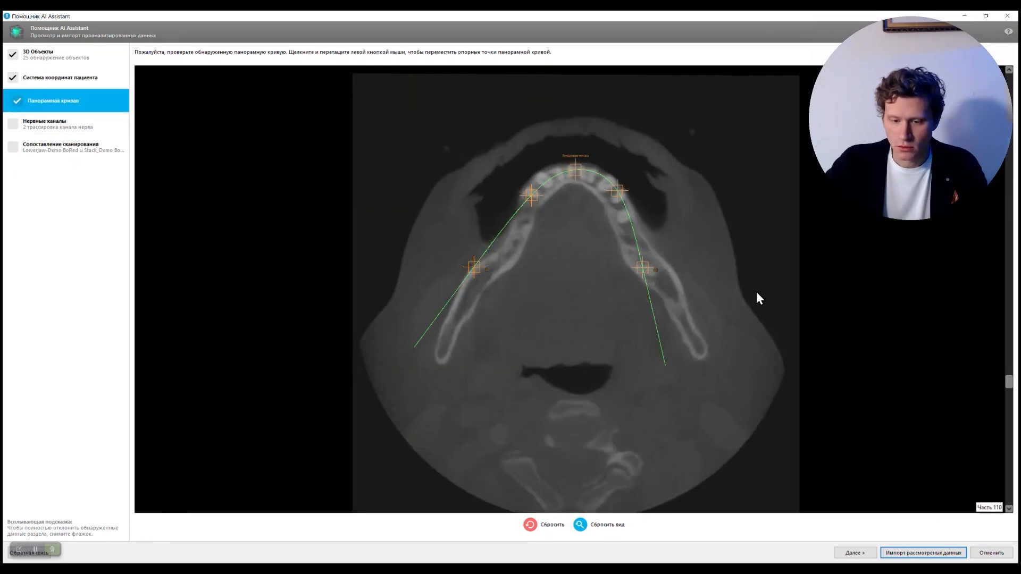
{"action": "mouse_move", "coordinate": [471, 270]}
{"action": "left_mouse_down"}
{"action": "mouse_move", "coordinate": [498, 275]}
{"action": "mouse_move", "coordinate": [480, 272]}
{"action": "left_mouse_up"}
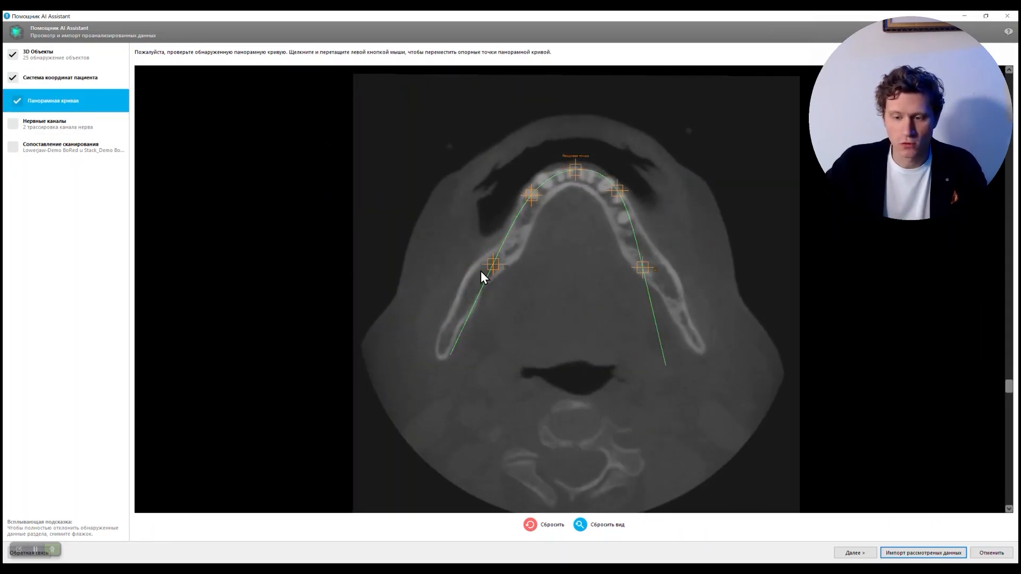
Step: Accept the detected nerve canals for import and check the right canal point by point
{"action": "left_click", "coordinate": [11, 129]}
{"action": "scroll", "coordinate": [629, 458], "scroll_direction": "up", "scroll_amount": 4}
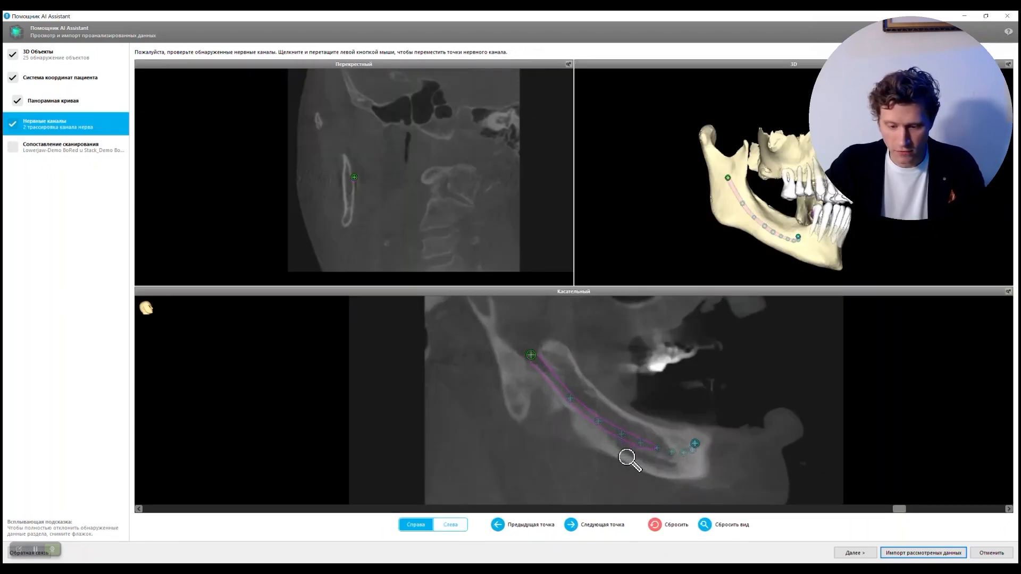
{"action": "left_click", "coordinate": [572, 536]}
{"action": "left_click", "coordinate": [572, 534]}
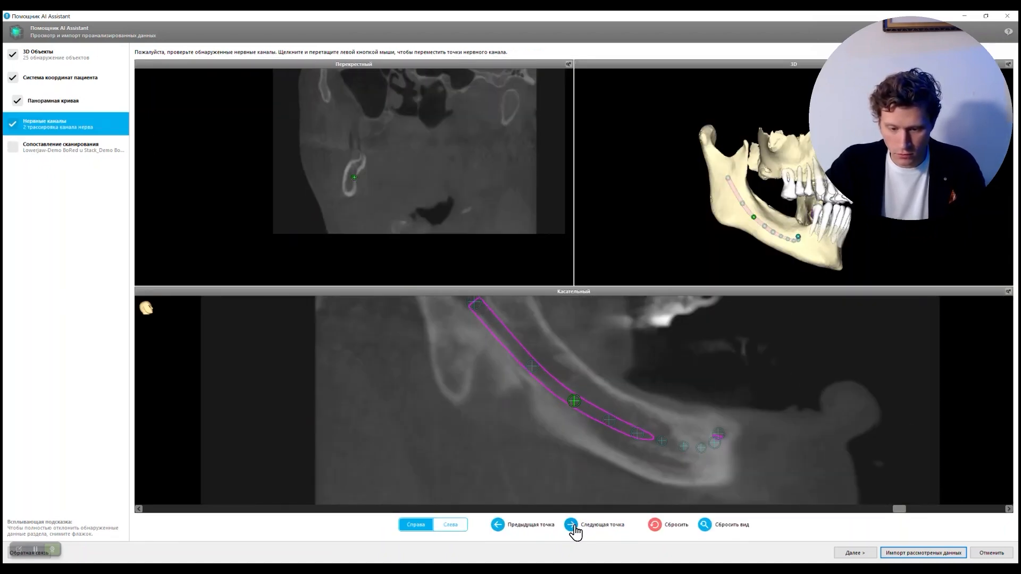
{"action": "left_click", "coordinate": [574, 533]}
{"action": "left_click", "coordinate": [574, 526]}
{"action": "left_click", "coordinate": [573, 526]}
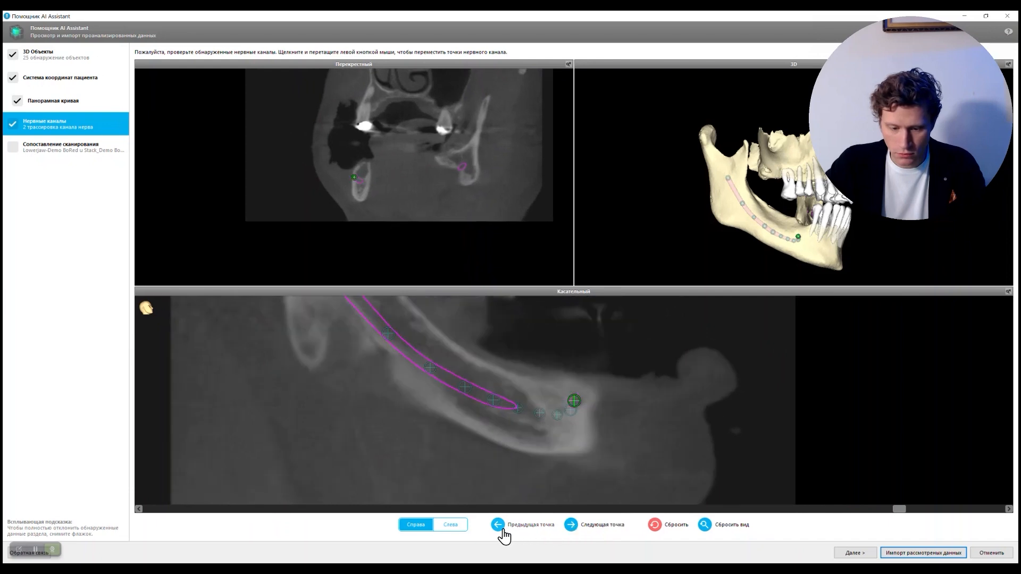
Step: Check the left nerve canal tracing point by point
{"action": "left_click", "coordinate": [453, 526]}
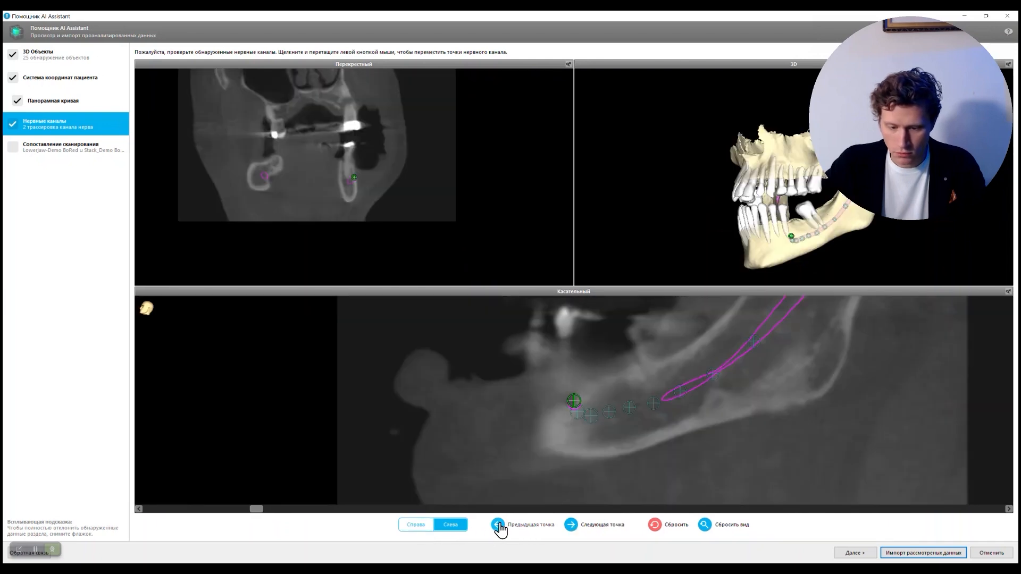
{"action": "left_click", "coordinate": [567, 529]}
{"action": "left_click", "coordinate": [566, 529]}
{"action": "left_click", "coordinate": [568, 529]}
{"action": "left_click", "coordinate": [568, 529]}
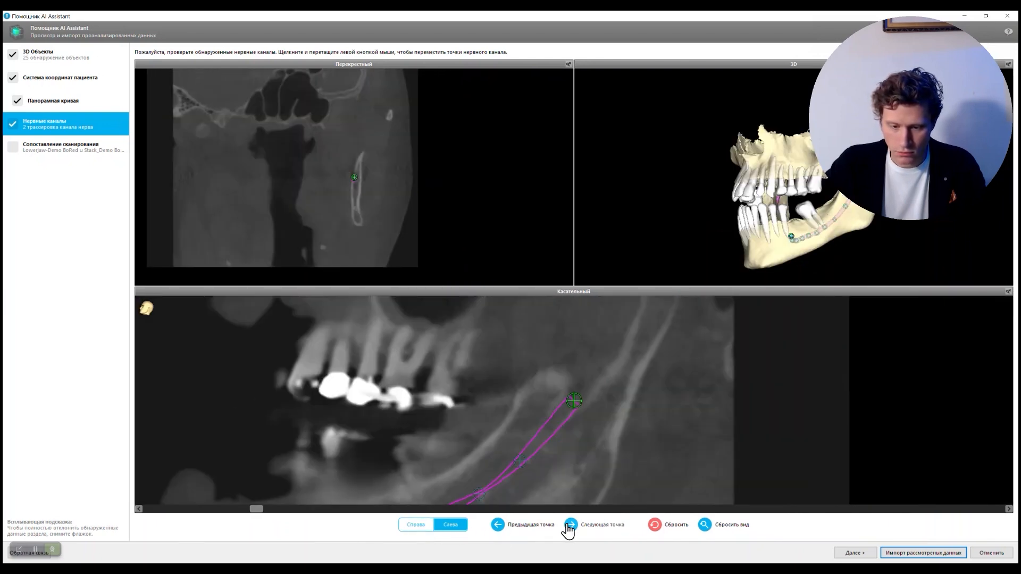
Step: Accept the scan matching for import and check the lower jaw scan contour through the sagittal slices
{"action": "left_click", "coordinate": [10, 155]}
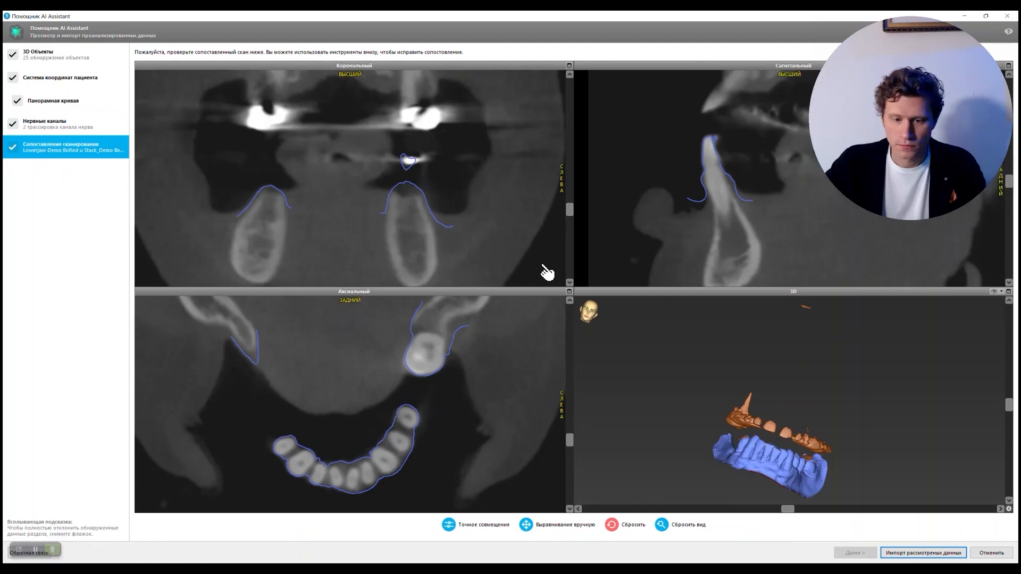
{"action": "scroll", "coordinate": [734, 188], "scroll_direction": "down", "scroll_amount": 6}
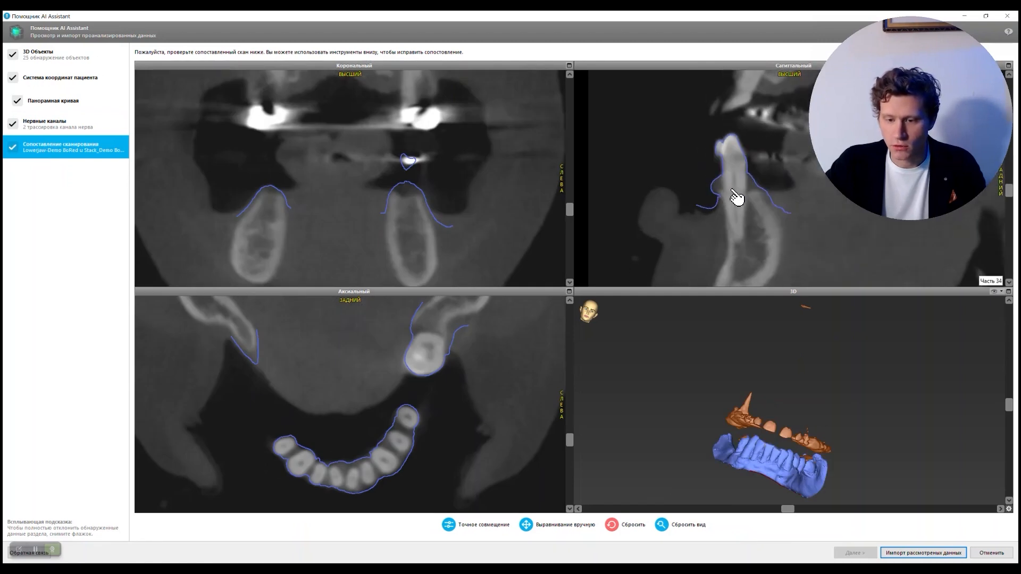
{"action": "scroll", "coordinate": [744, 201], "scroll_direction": "down", "scroll_amount": 4}
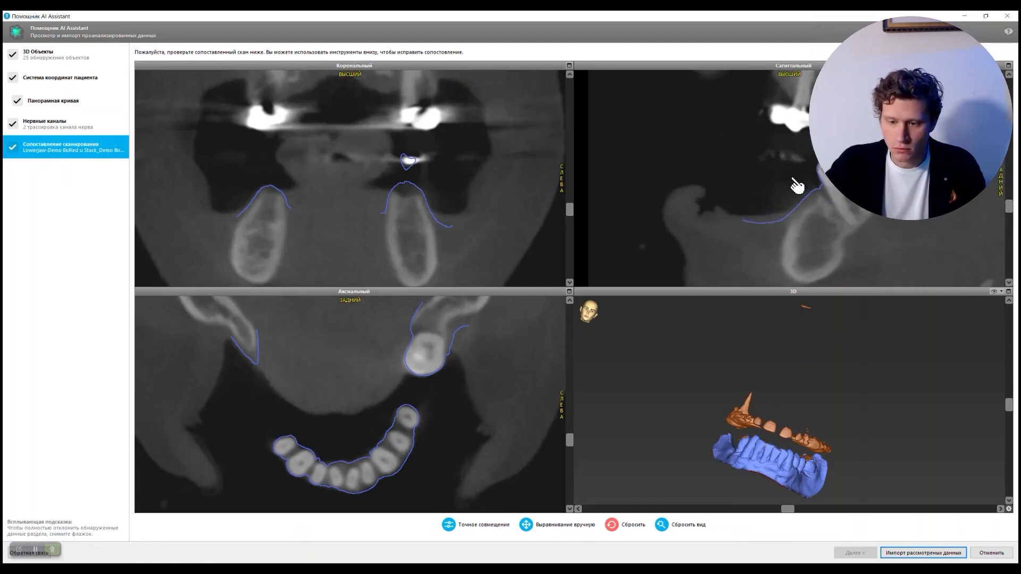
{"action": "scroll", "coordinate": [769, 203], "scroll_direction": "down", "scroll_amount": 2}
{"action": "scroll", "coordinate": [707, 205], "scroll_direction": "up", "scroll_amount": 8}
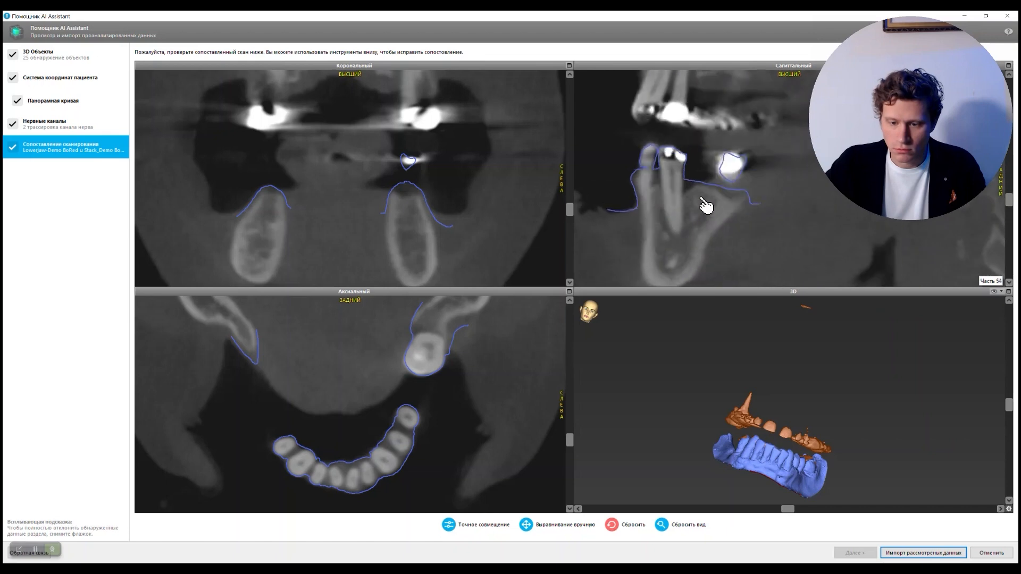
{"action": "scroll", "coordinate": [702, 209], "scroll_direction": "up", "scroll_amount": 3}
Step: Check how the lower jaw scan contour fits the teeth and gums through the coronal and axial slices
{"action": "scroll", "coordinate": [405, 201], "scroll_direction": "up", "scroll_amount": 6}
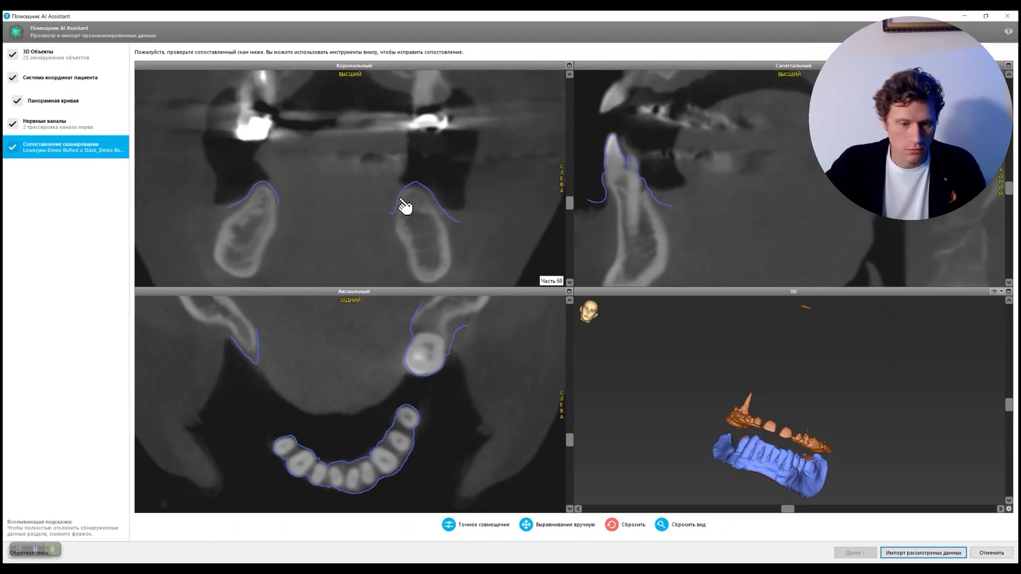
{"action": "scroll", "coordinate": [408, 210], "scroll_direction": "down", "scroll_amount": 15}
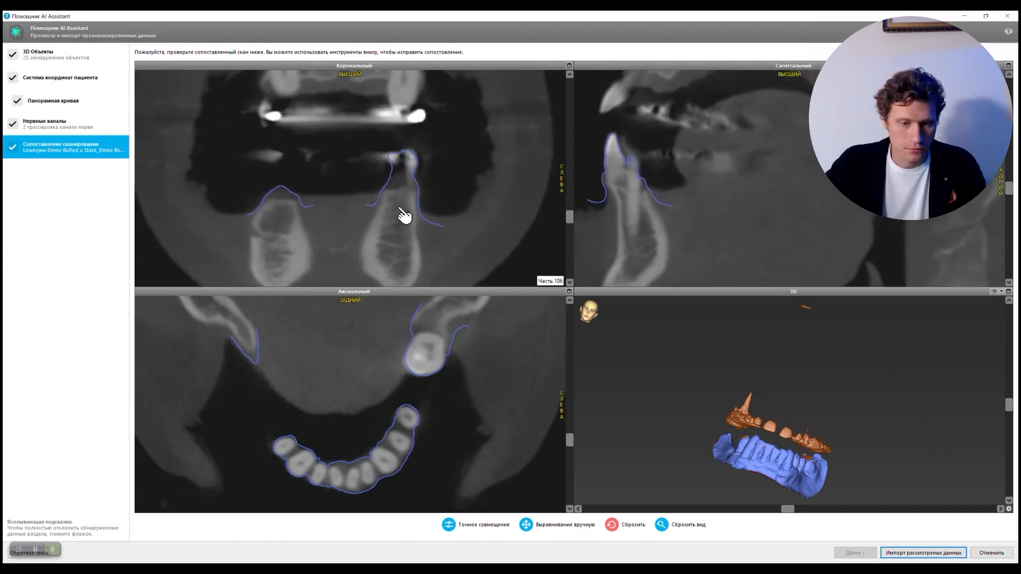
{"action": "scroll", "coordinate": [401, 218], "scroll_direction": "down", "scroll_amount": 10}
{"action": "scroll", "coordinate": [360, 376], "scroll_direction": "down", "scroll_amount": 10}
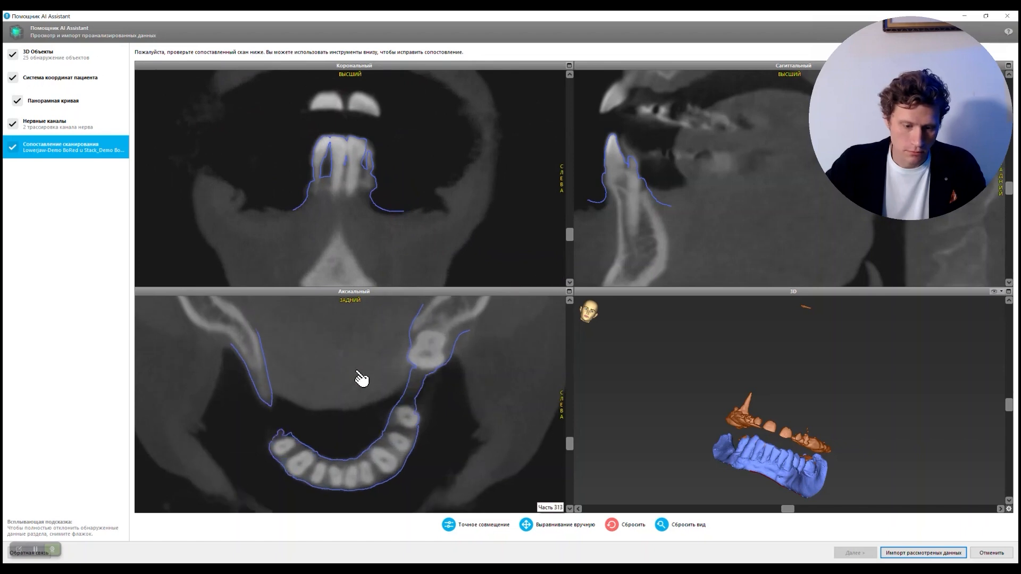
{"action": "scroll", "coordinate": [362, 379], "scroll_direction": "up", "scroll_amount": 10}
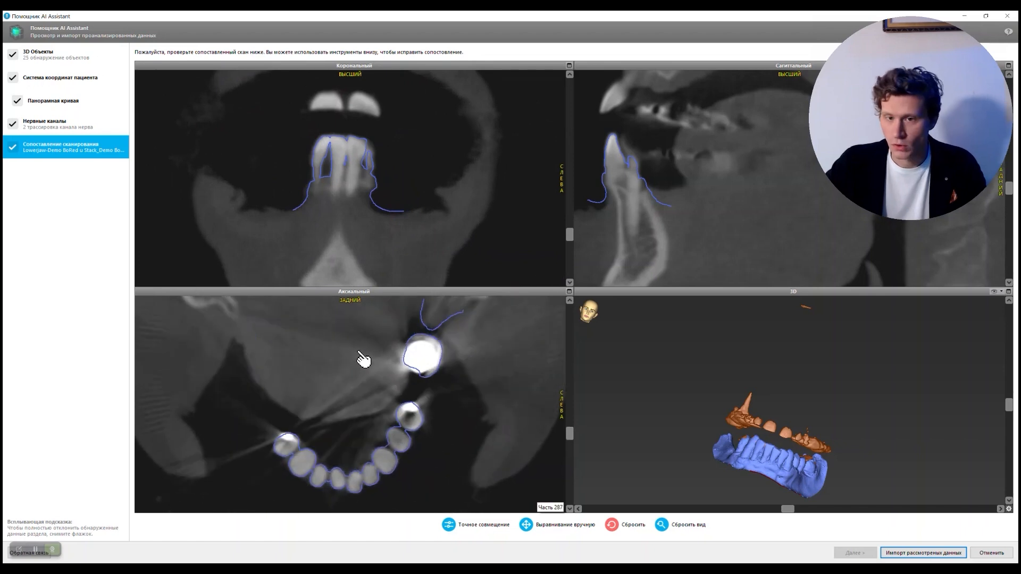
Step: Import the reviewed AI data into the plan and hide the default segmentation
{"action": "left_click", "coordinate": [937, 556]}
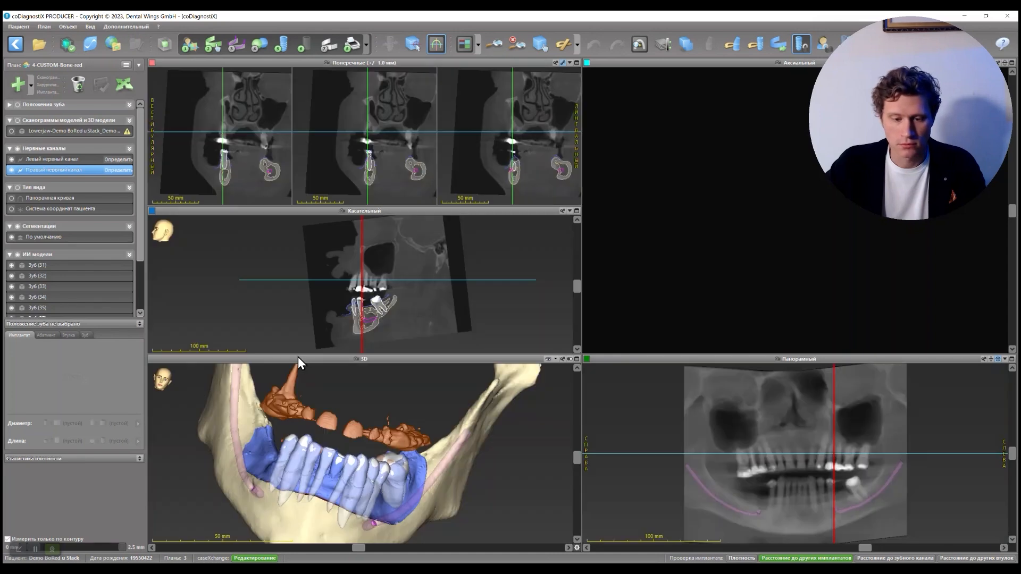
{"action": "left_click", "coordinate": [12, 238]}
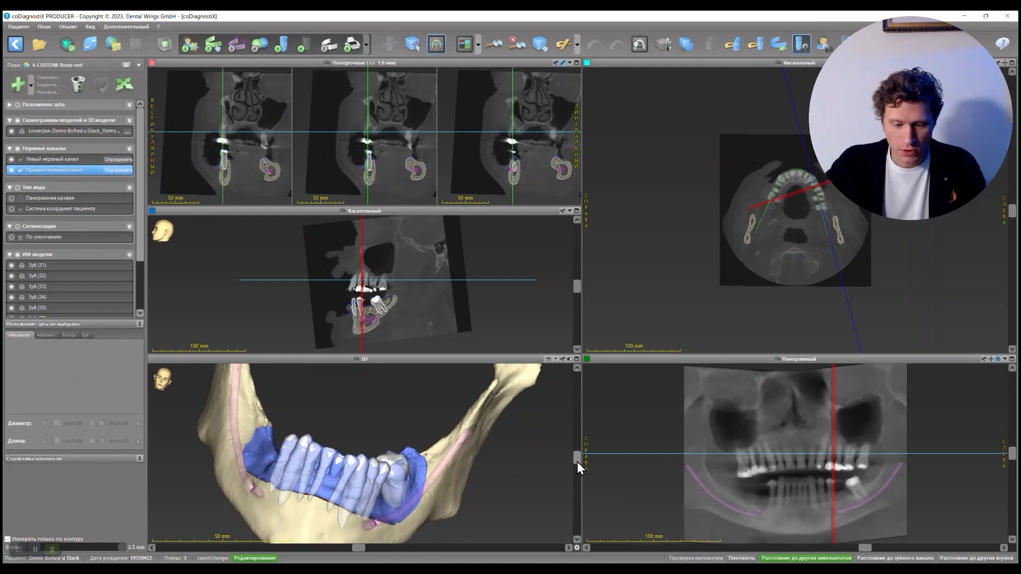
{"action": "mouse_move", "coordinate": [576, 461]}
{"action": "left_mouse_down"}
{"action": "mouse_move", "coordinate": [576, 487]}
{"action": "mouse_move", "coordinate": [575, 445]}
{"action": "mouse_move", "coordinate": [574, 470]}
{"action": "left_mouse_up"}
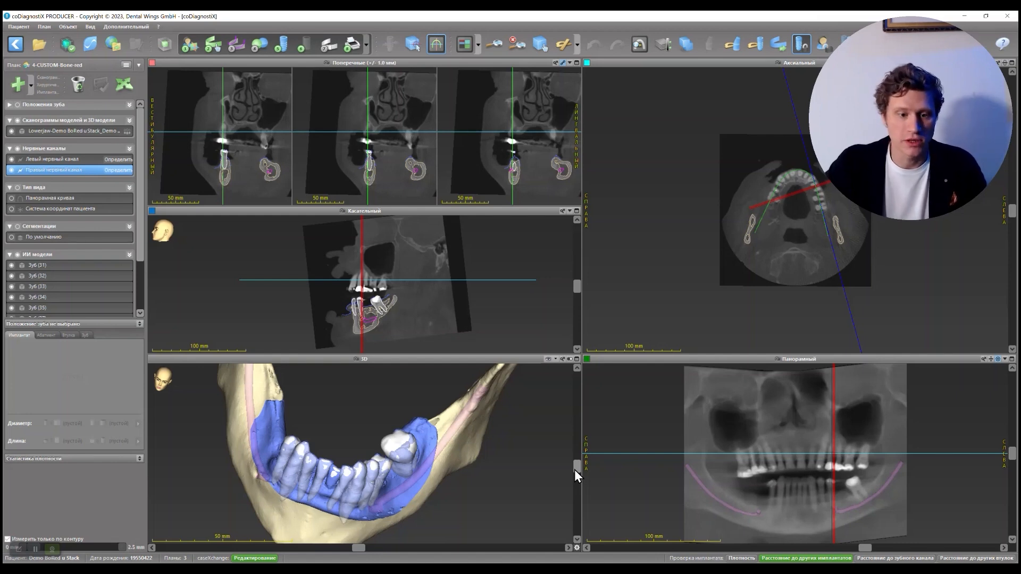
Step: Import the model scan Waxup-Demo BoRed u Stack.stl, copying its alignment from the already aligned lower jaw scan
{"action": "left_click", "coordinate": [260, 47]}
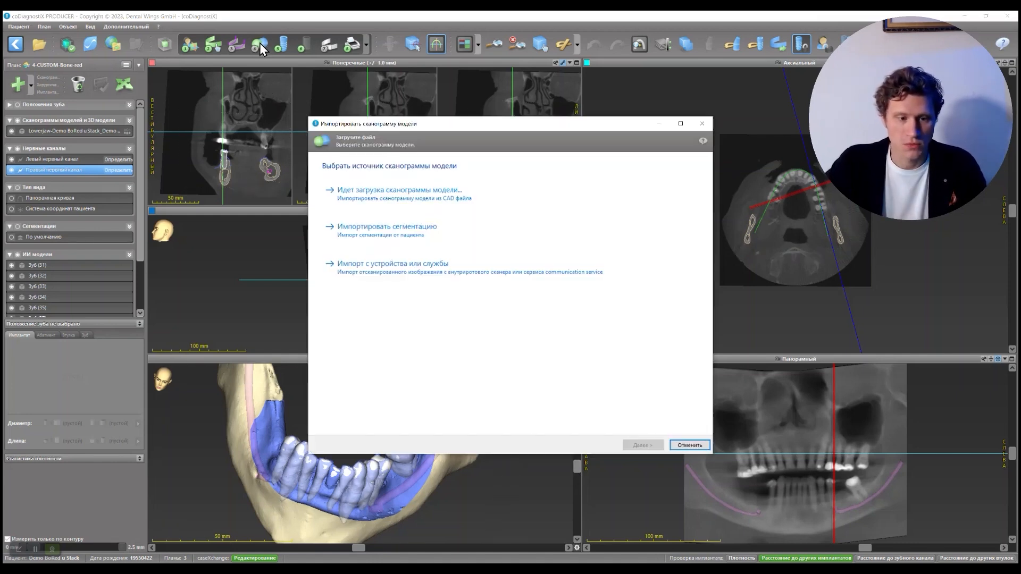
{"action": "left_click", "coordinate": [423, 198]}
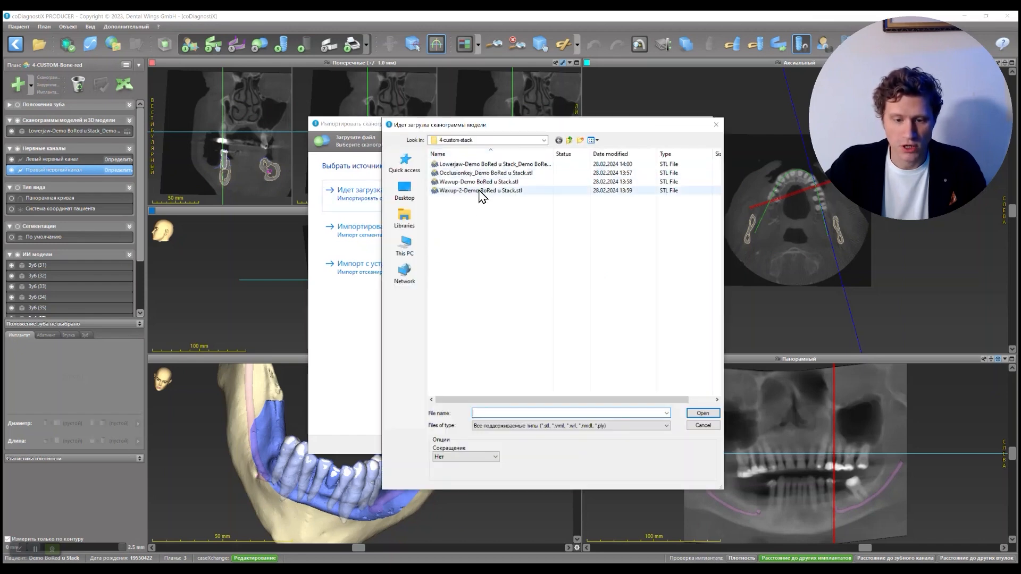
{"action": "left_click", "coordinate": [482, 184]}
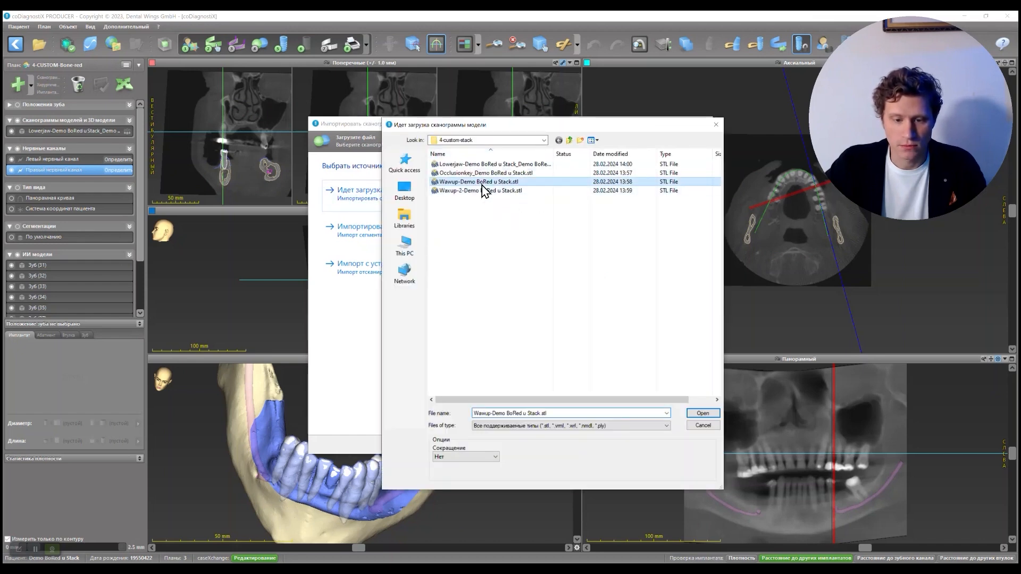
{"action": "left_click", "coordinate": [703, 414]}
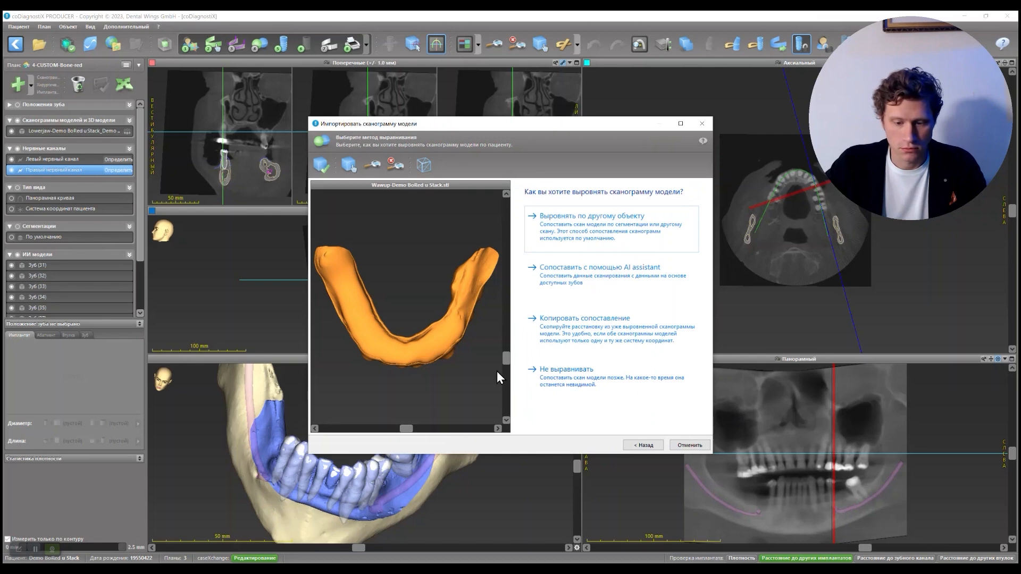
{"action": "left_click_drag", "start_coordinate": [503, 327], "coordinate": [505, 238]}
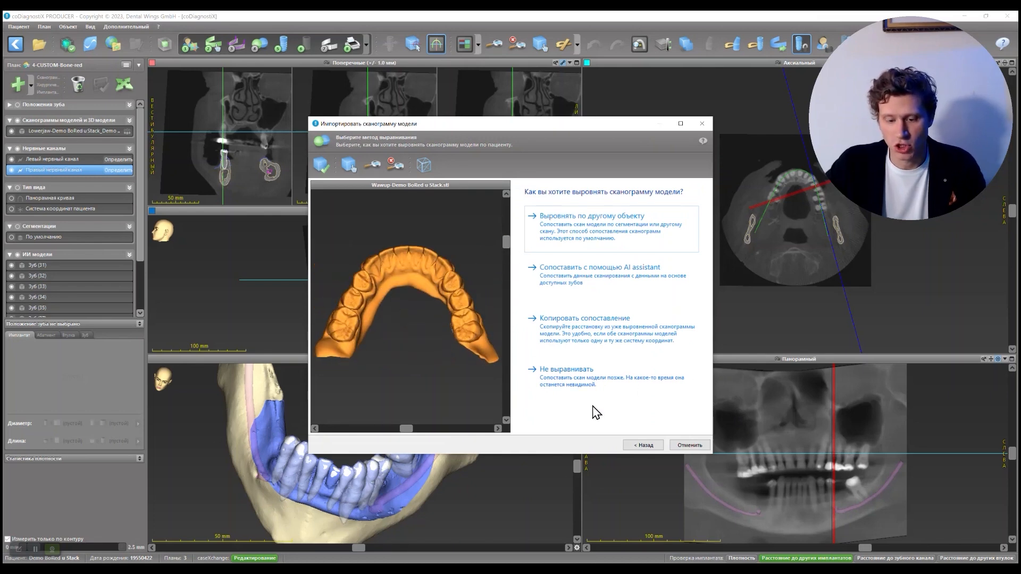
{"action": "left_click", "coordinate": [616, 340]}
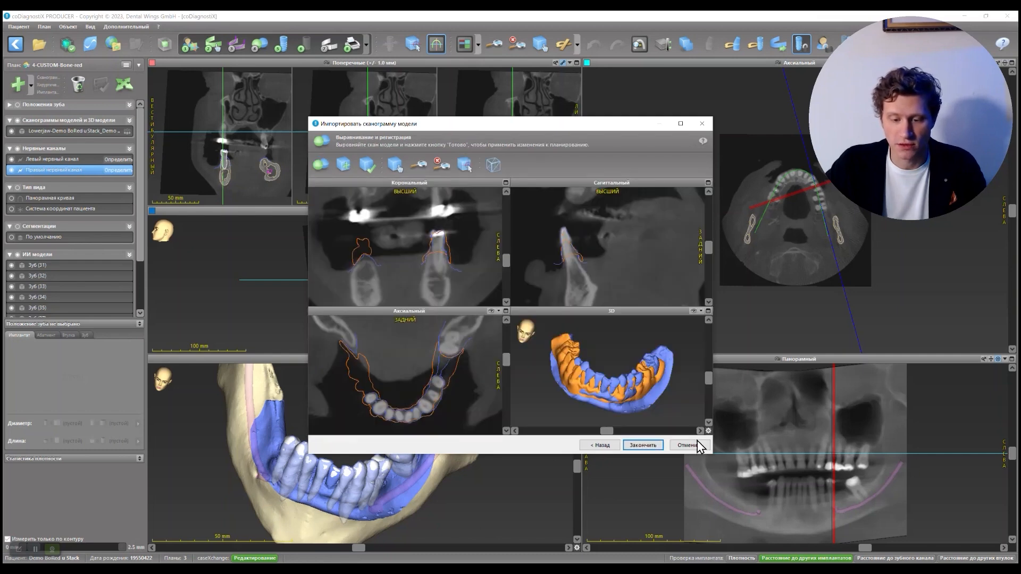
{"action": "left_click", "coordinate": [643, 446]}
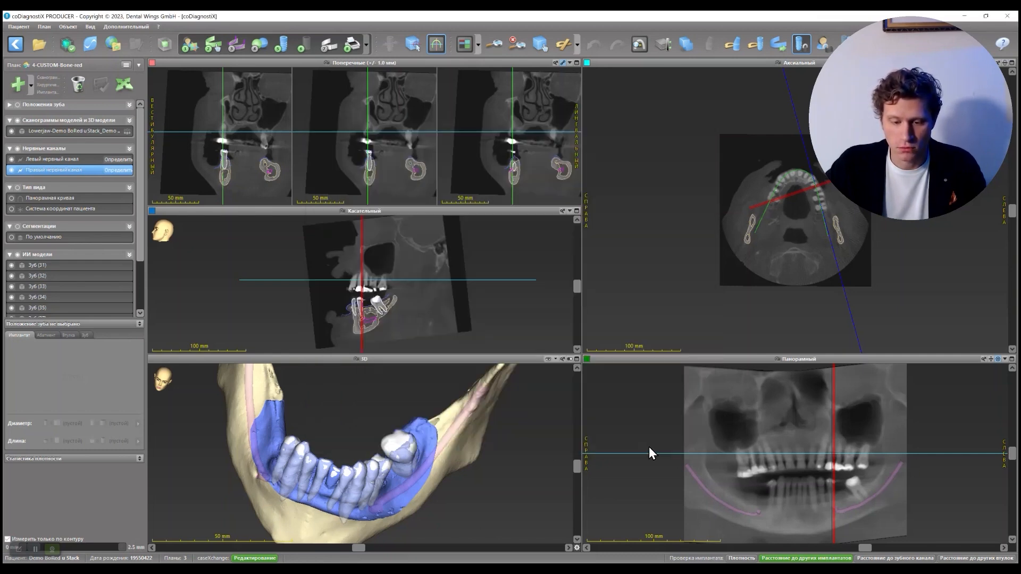
Step: Show the planned implants and fixation pins in the plan and inspect them with the wax-up from several 3D angles
{"action": "left_click_drag", "start_coordinate": [577, 476], "coordinate": [585, 457]}
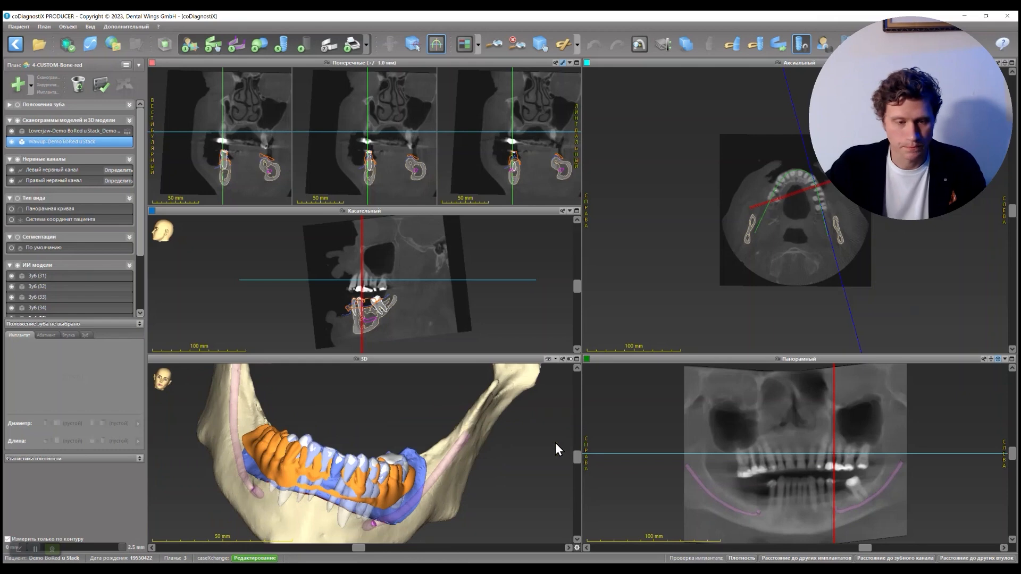
{"action": "mouse_move", "coordinate": [360, 550]}
{"action": "left_mouse_down"}
{"action": "mouse_move", "coordinate": [372, 550]}
{"action": "mouse_move", "coordinate": [351, 550]}
{"action": "left_mouse_up"}
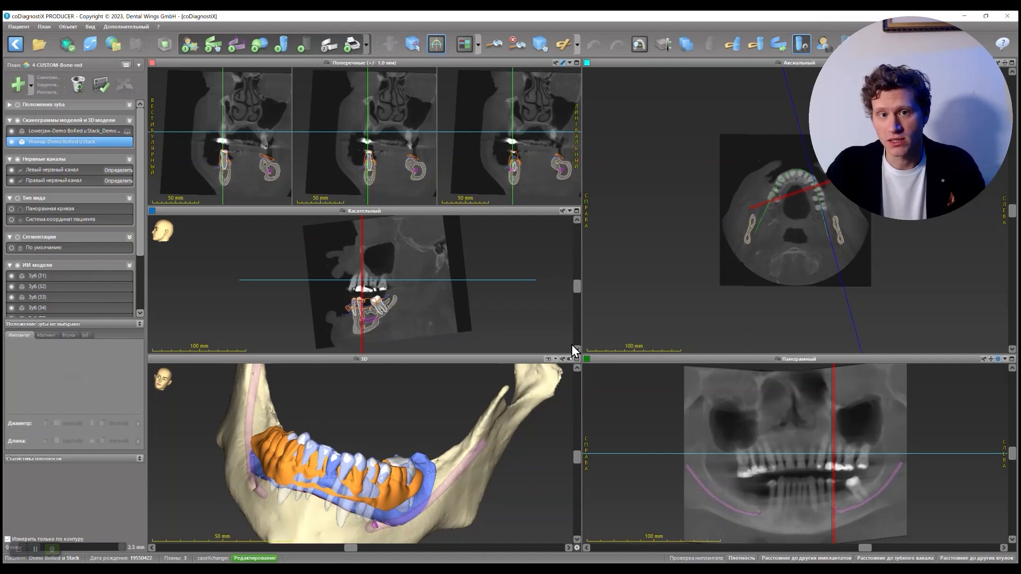
{"action": "left_click", "coordinate": [18, 106]}
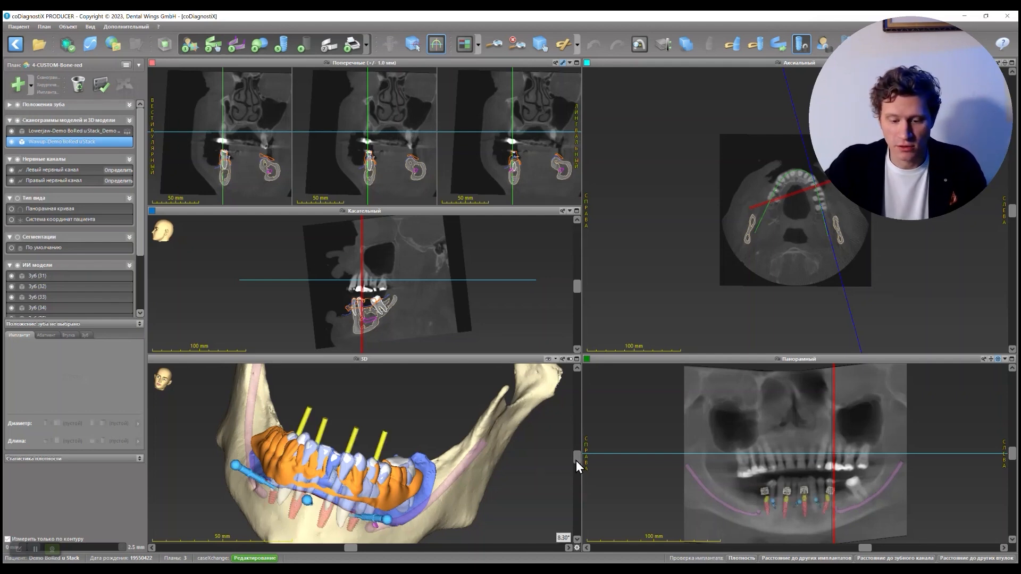
{"action": "left_click_drag", "start_coordinate": [576, 461], "coordinate": [569, 482]}
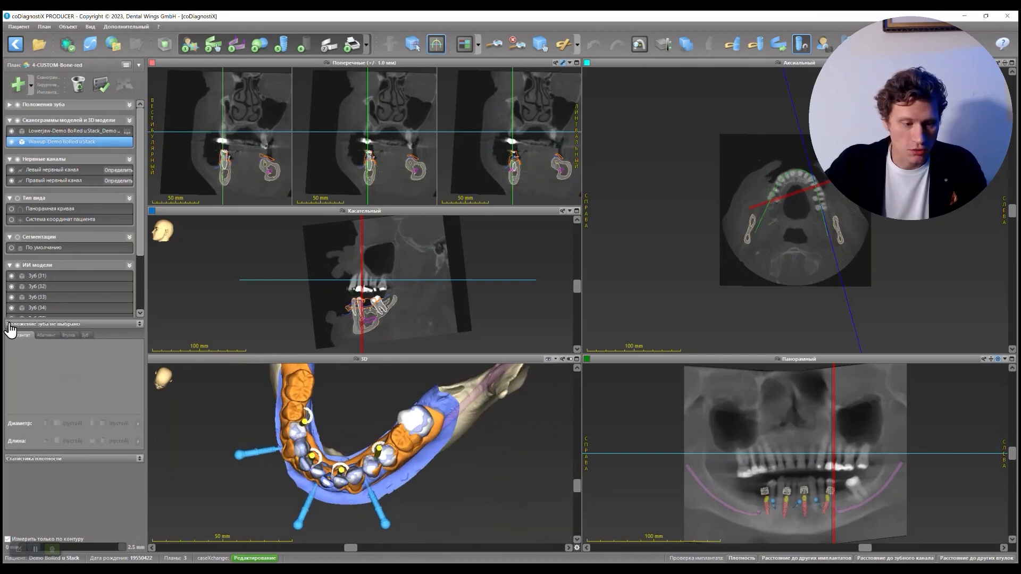
Step: Check the implants against the wax-up alone with the AI models and lower jaw scan hidden, and show both again
{"action": "left_click", "coordinate": [17, 266]}
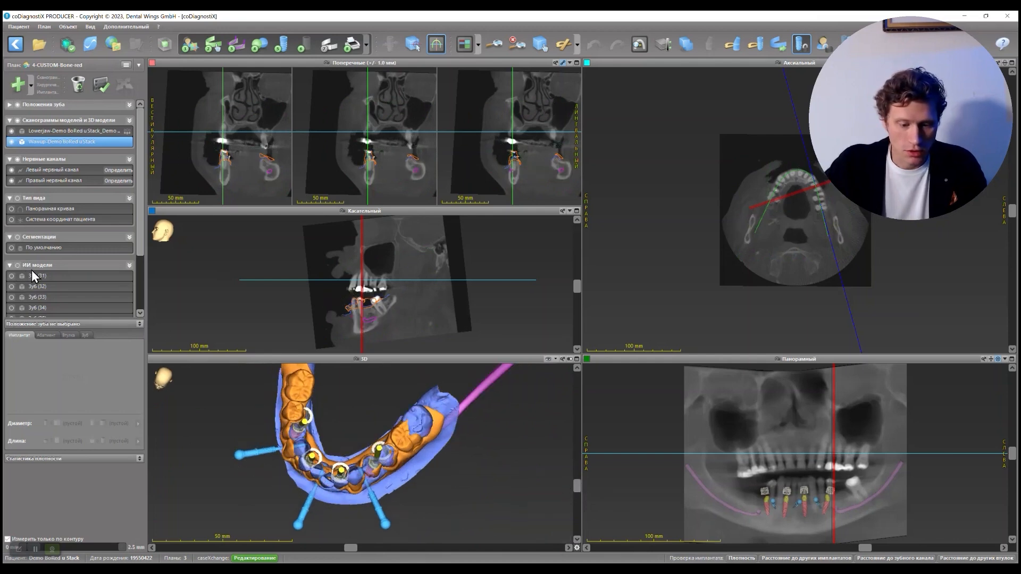
{"action": "left_click", "coordinate": [11, 131]}
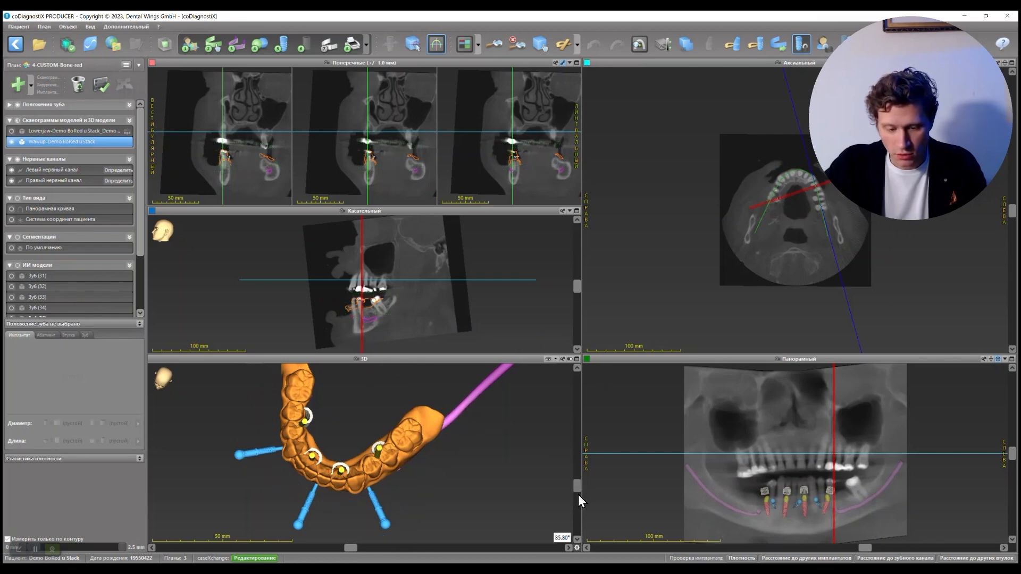
{"action": "left_click_drag", "start_coordinate": [579, 496], "coordinate": [583, 470]}
{"action": "left_click", "coordinate": [11, 132]}
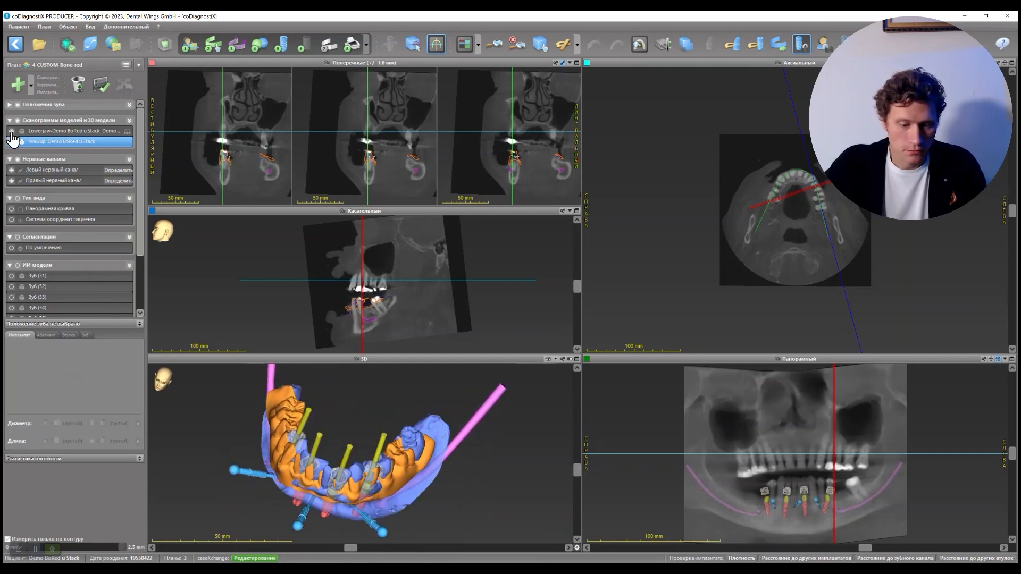
{"action": "left_click", "coordinate": [16, 264]}
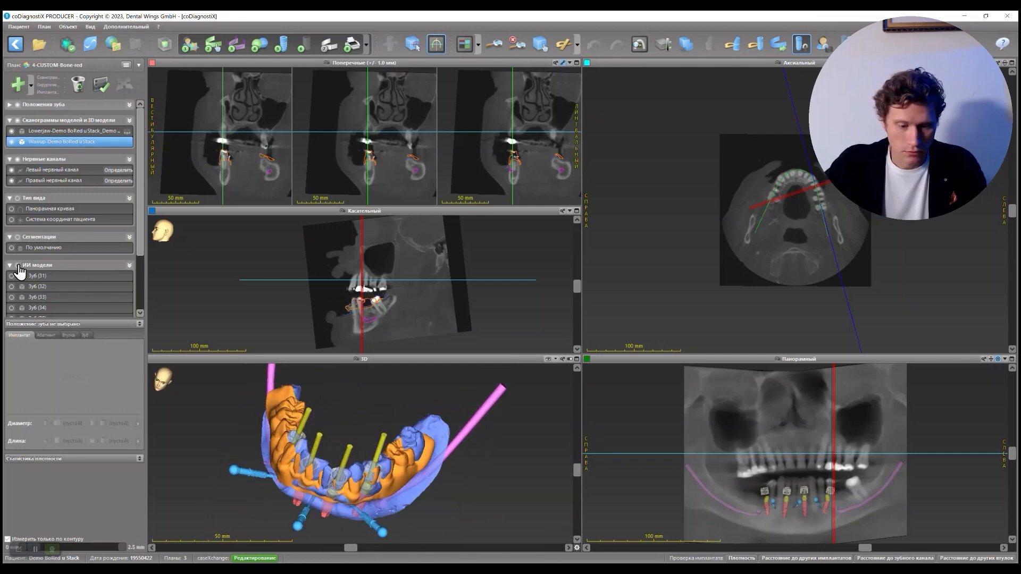
Step: Hide the wax-up scan and inspect the implants and pins relative to the lower jaw in the enlarged 3D view
{"action": "double_click", "coordinate": [458, 360]}
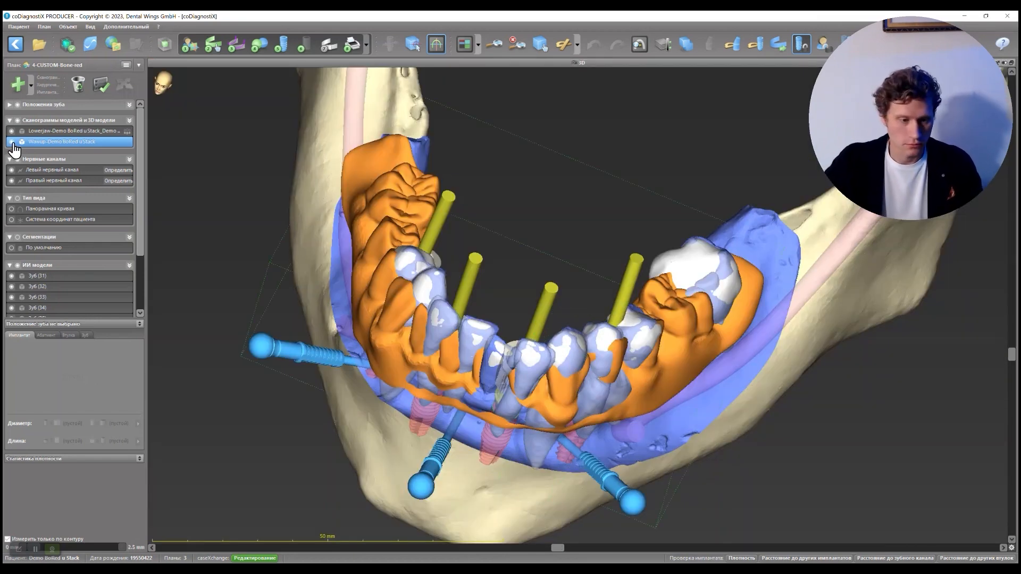
{"action": "left_click", "coordinate": [11, 141]}
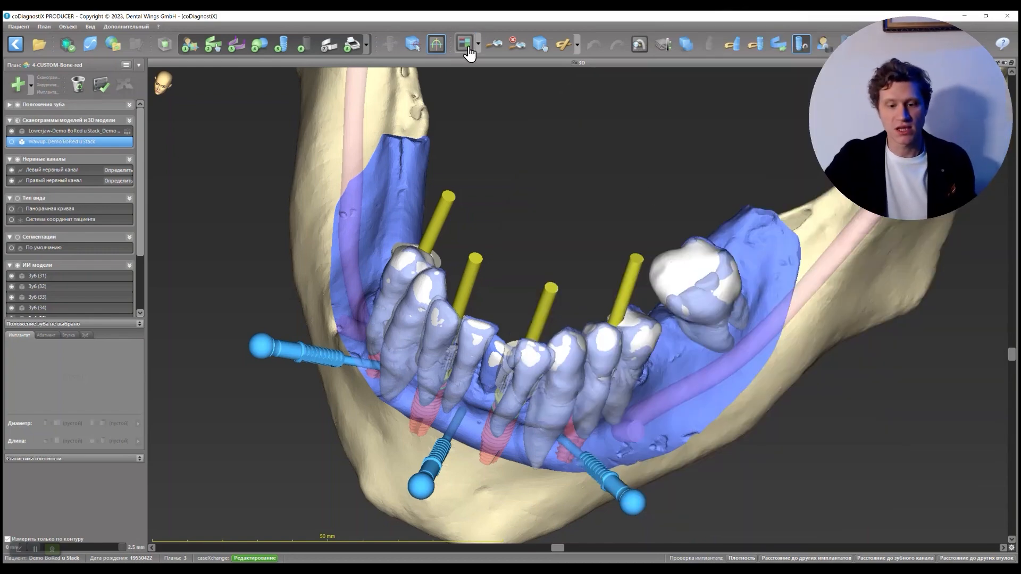
{"action": "double_click", "coordinate": [481, 63]}
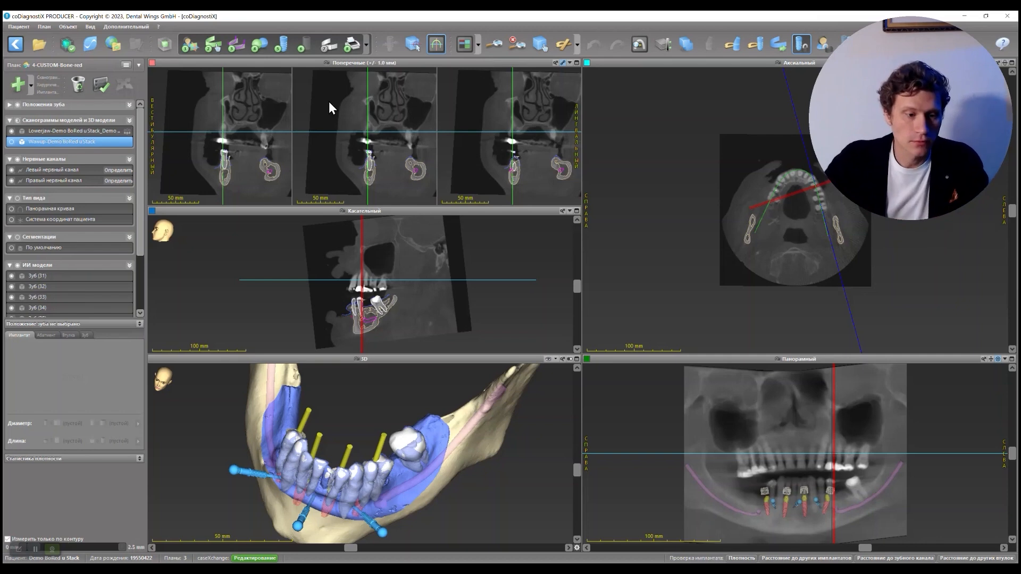
Step: Add a bone reduction tool to the plan and generate its points from the implant bases
{"action": "left_click", "coordinate": [32, 87]}
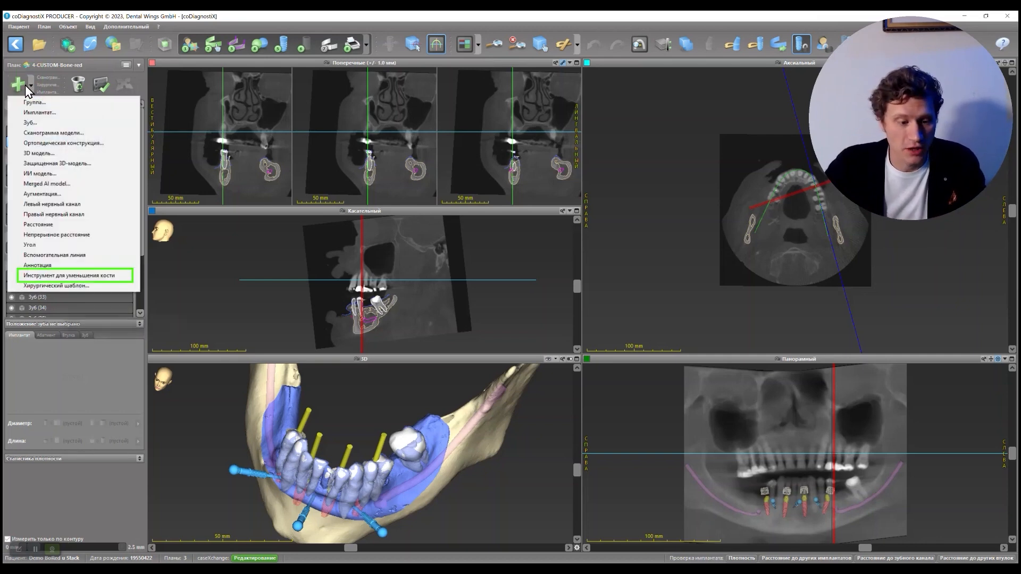
{"action": "left_click", "coordinate": [52, 277]}
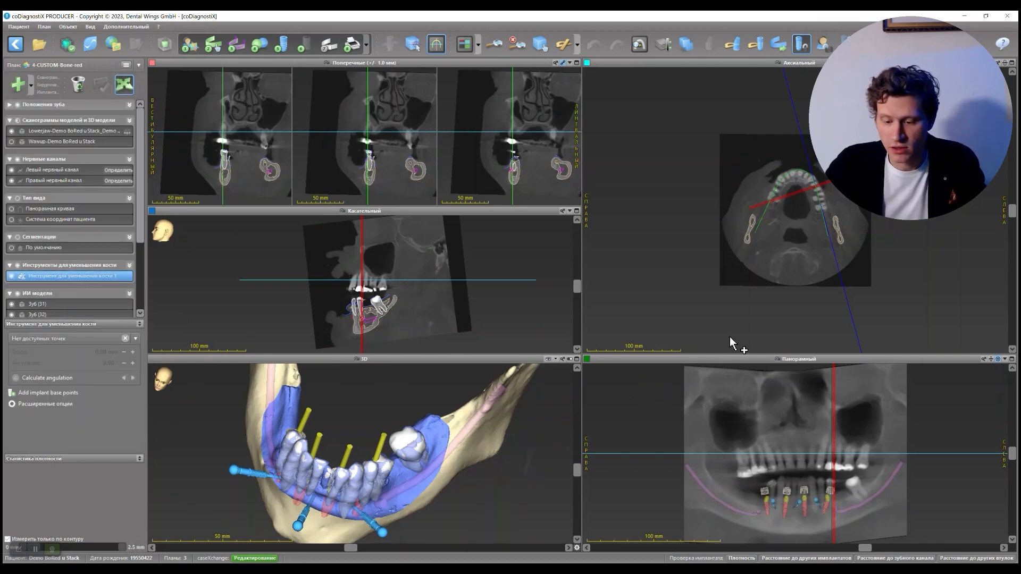
{"action": "double_click", "coordinate": [737, 363]}
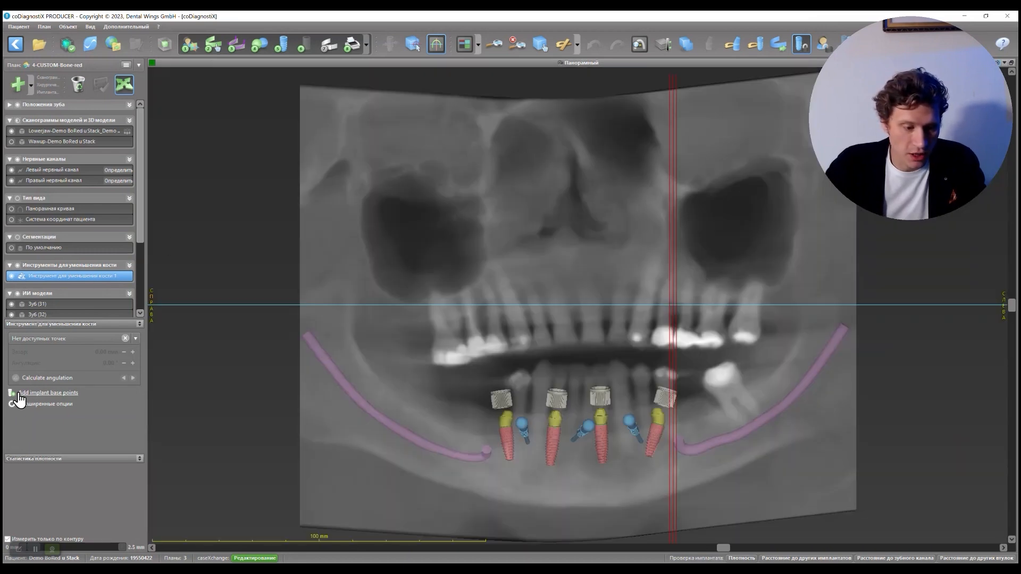
{"action": "left_click", "coordinate": [60, 396]}
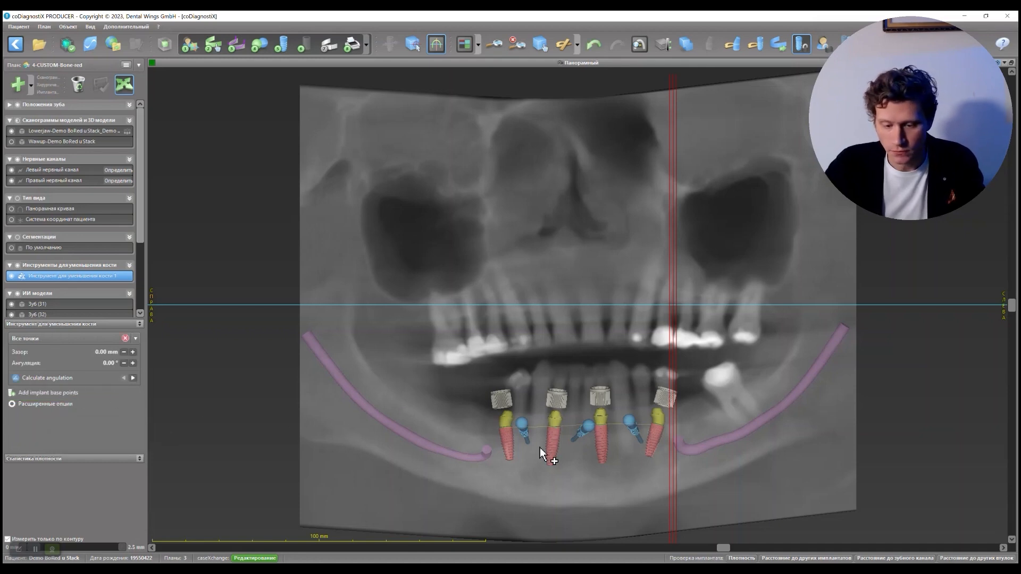
Step: Extend the bone reduction line beyond the outermost implants in the panoramic view, placing two rising points on each side of the jaw
{"action": "scroll", "coordinate": [589, 449], "scroll_direction": "up", "scroll_amount": 2}
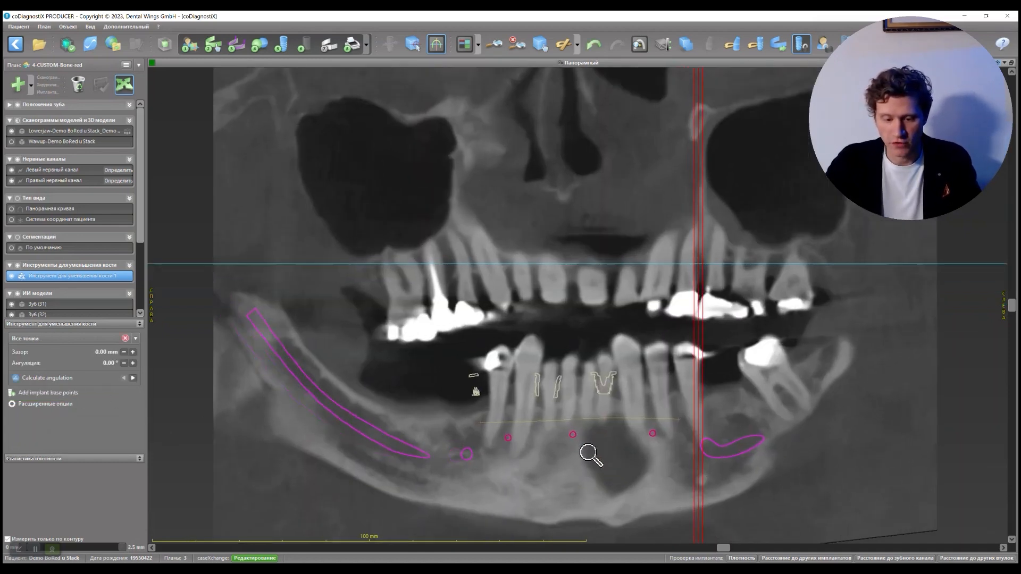
{"action": "scroll", "coordinate": [588, 453], "scroll_direction": "up", "scroll_amount": 2}
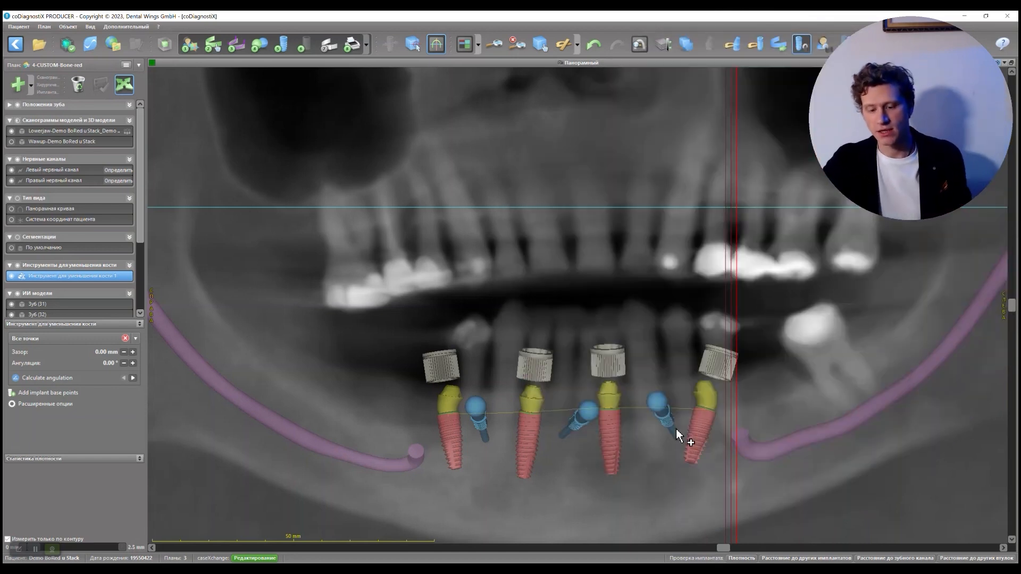
{"action": "left_click", "coordinate": [763, 395]}
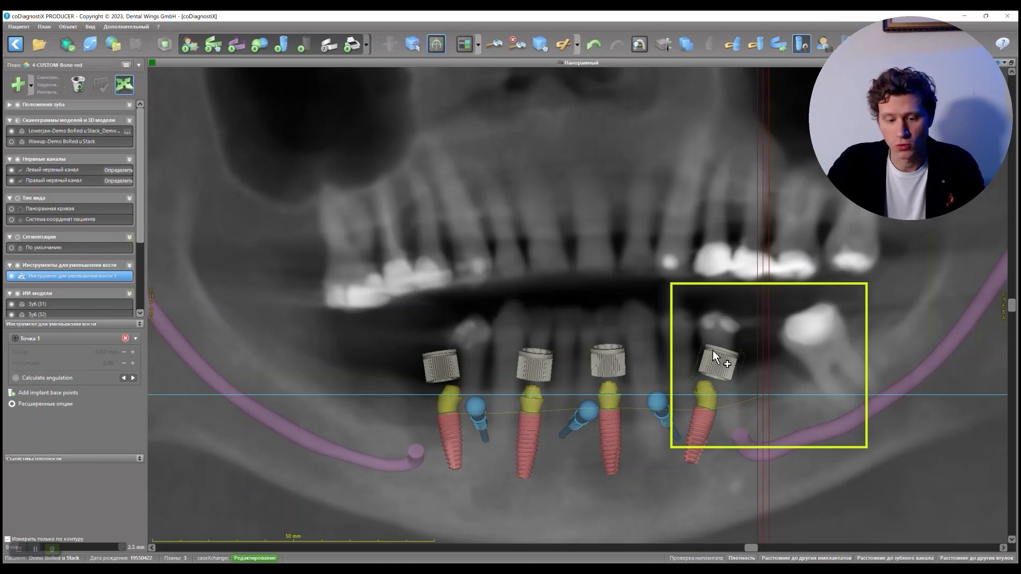
{"action": "left_click", "coordinate": [786, 309]}
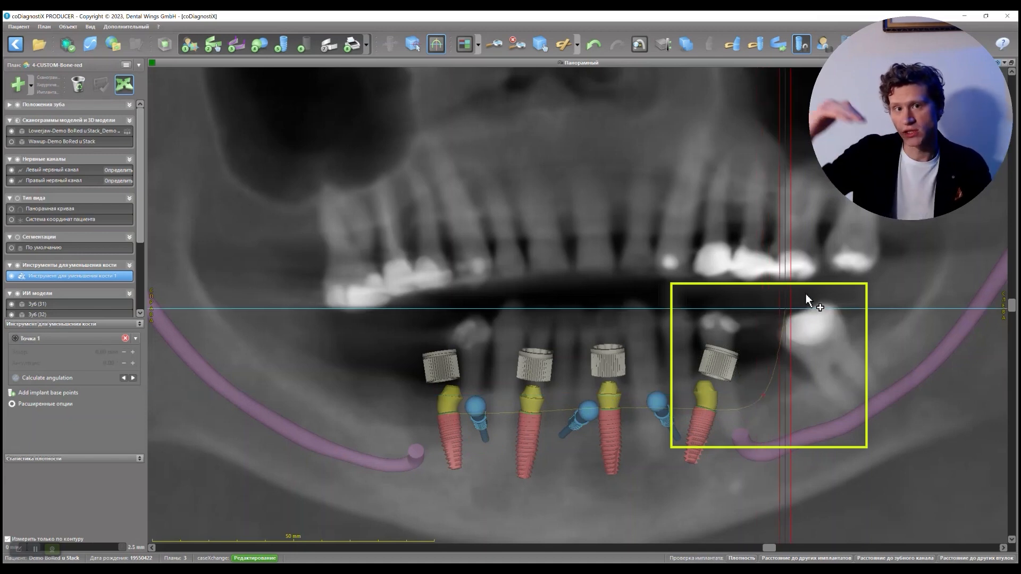
{"action": "left_click", "coordinate": [395, 410]}
{"action": "left_click", "coordinate": [373, 336]}
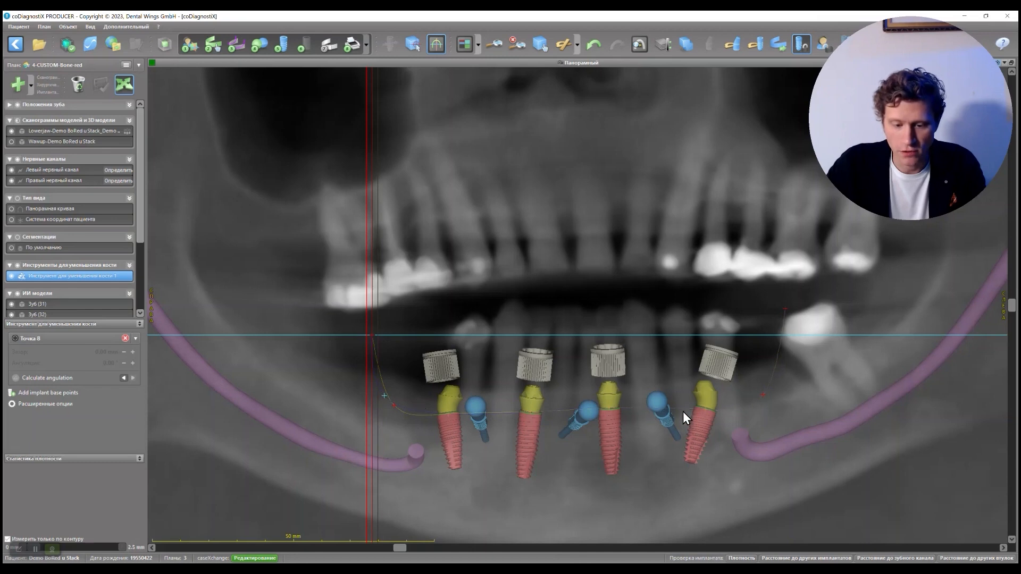
Step: Fine-tune the positions of the outer points on both ends of the bone reduction line
{"action": "left_click", "coordinate": [763, 396]}
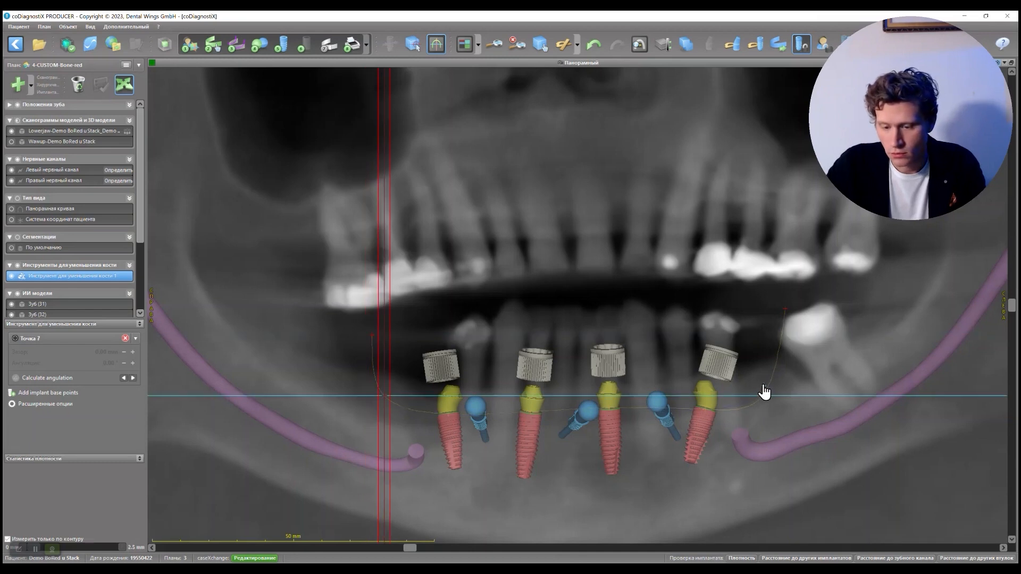
{"action": "left_click", "coordinate": [786, 314]}
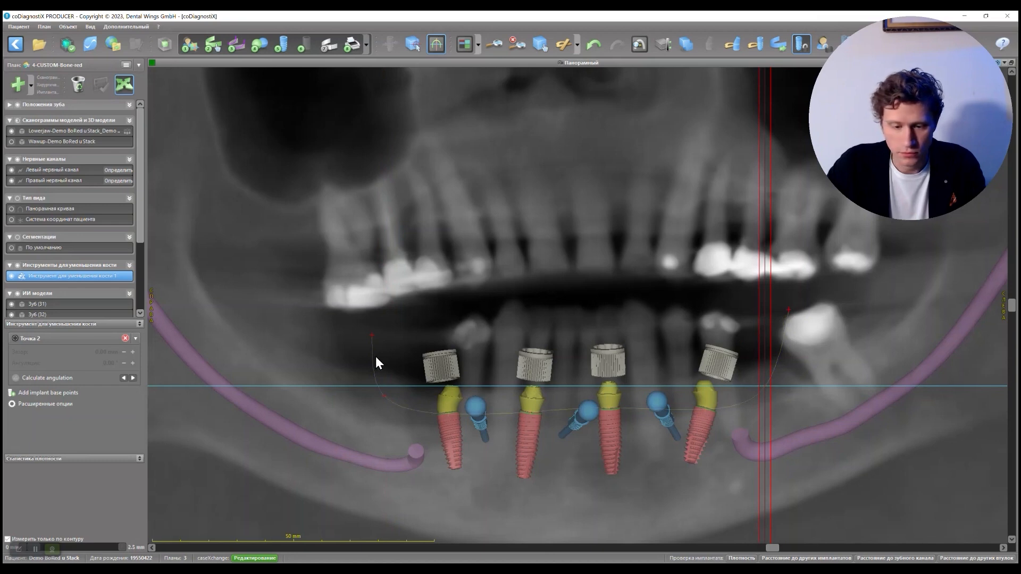
{"action": "left_click", "coordinate": [372, 337]}
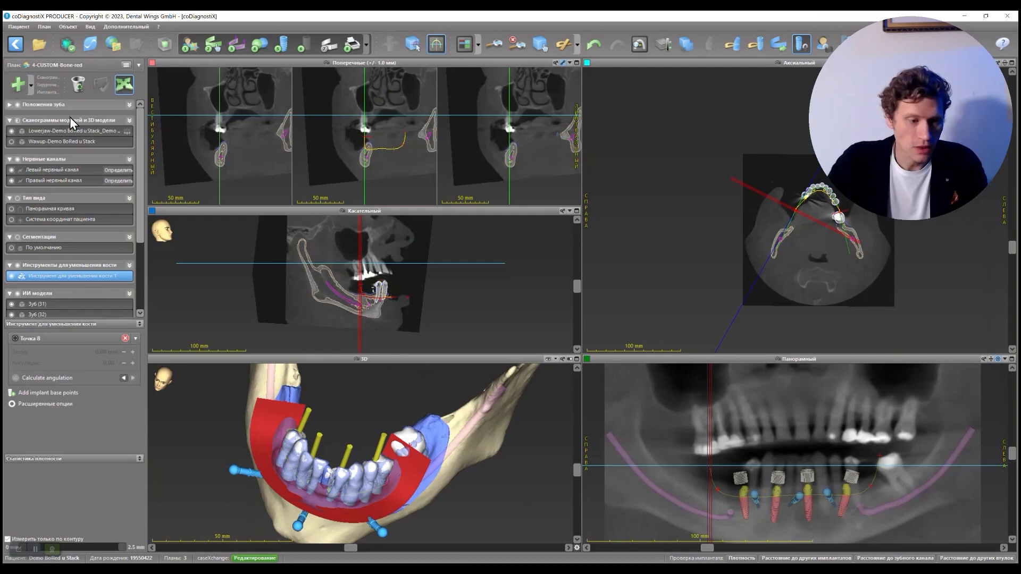
Step: Start a tooth extraction on the lower jaw scan and select the separate molar in an enlarged extraction window
{"action": "left_click", "coordinate": [78, 130]}
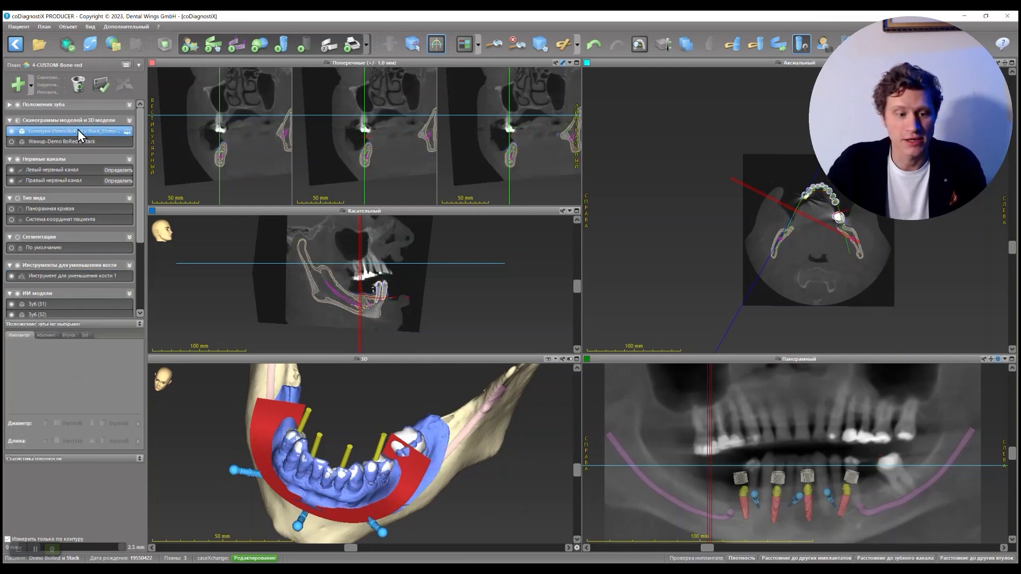
{"action": "right_click", "coordinate": [78, 129]}
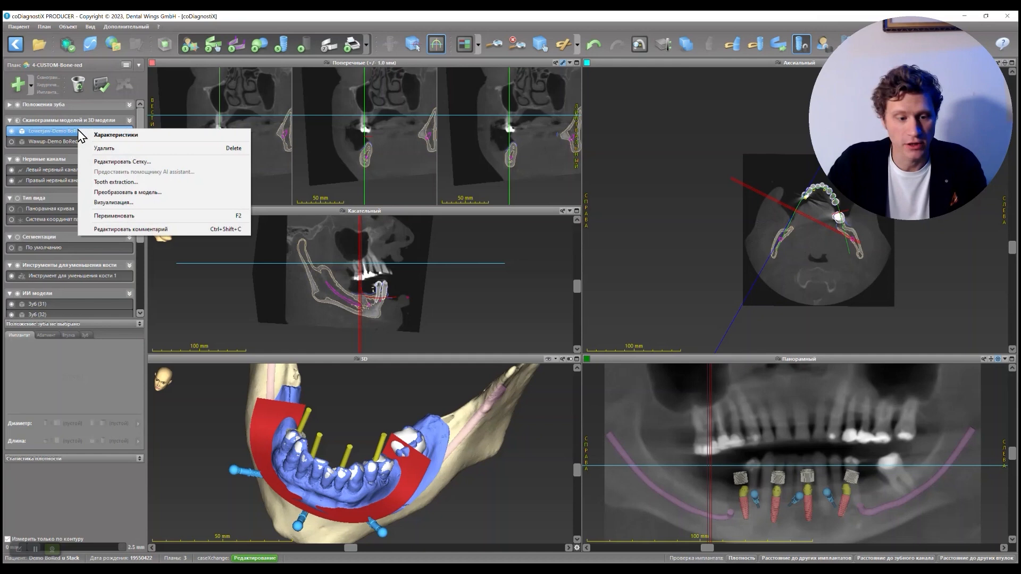
{"action": "left_click", "coordinate": [105, 182]}
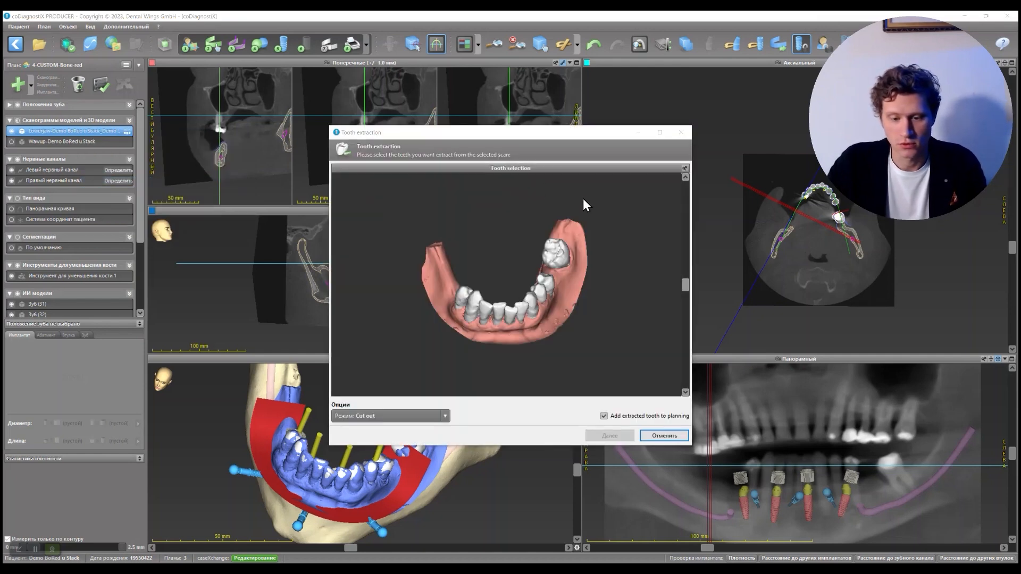
{"action": "left_click", "coordinate": [566, 257]}
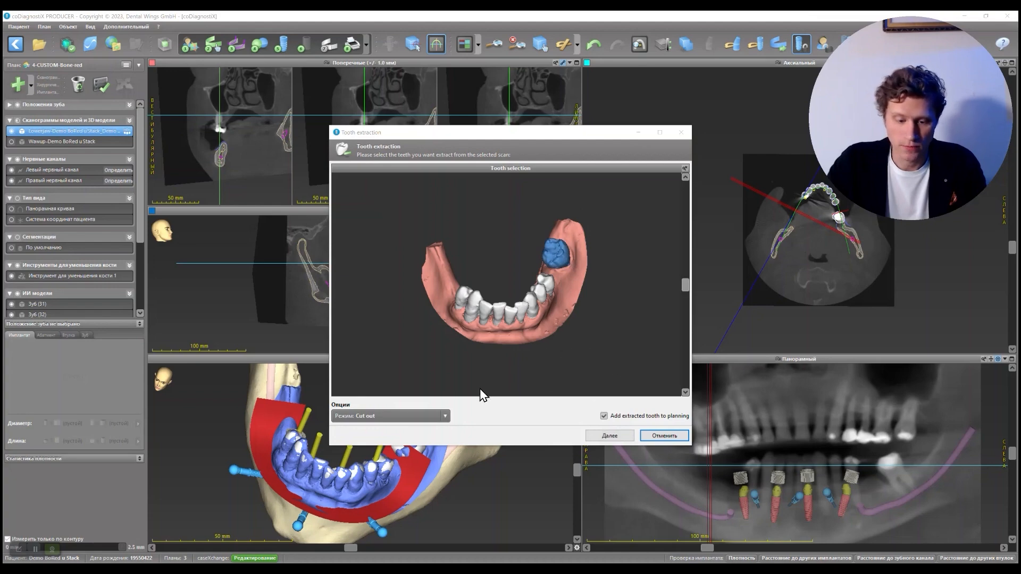
{"action": "left_click", "coordinate": [412, 417]}
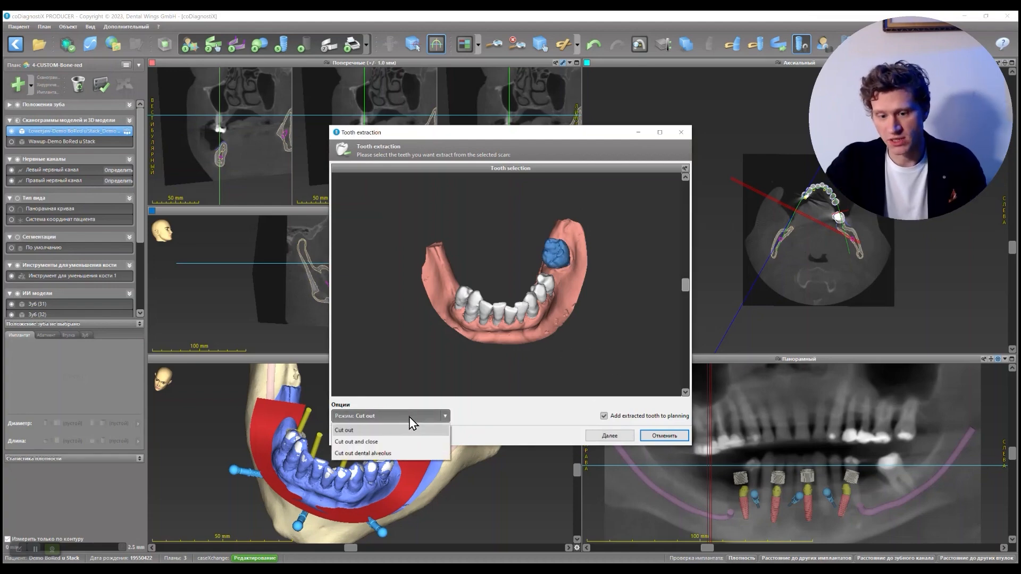
{"action": "left_click", "coordinate": [660, 132]}
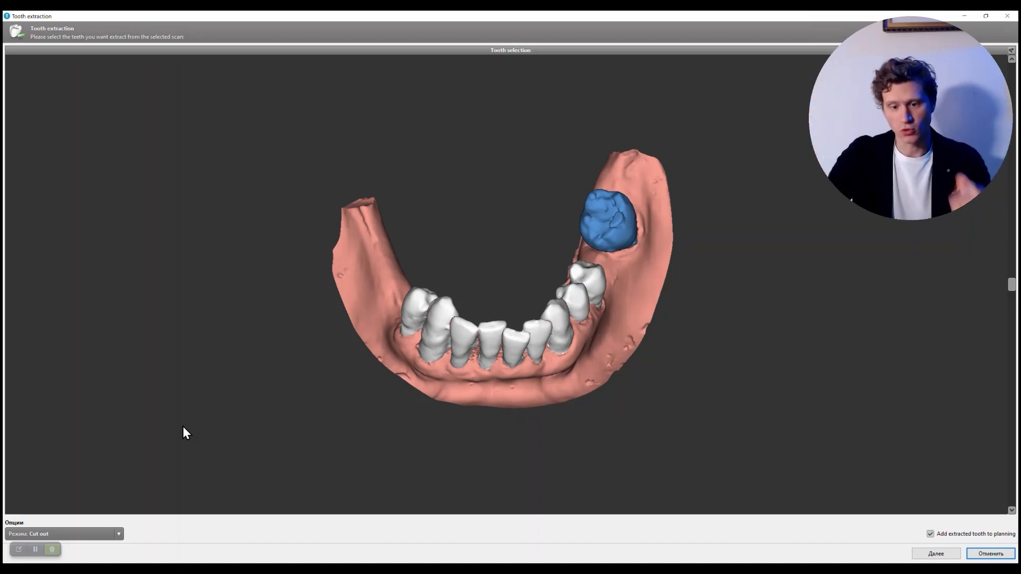
Step: Set the extraction mode to Cut out and close, then review the extraction result and apply it to the plan
{"action": "left_click", "coordinate": [106, 536]}
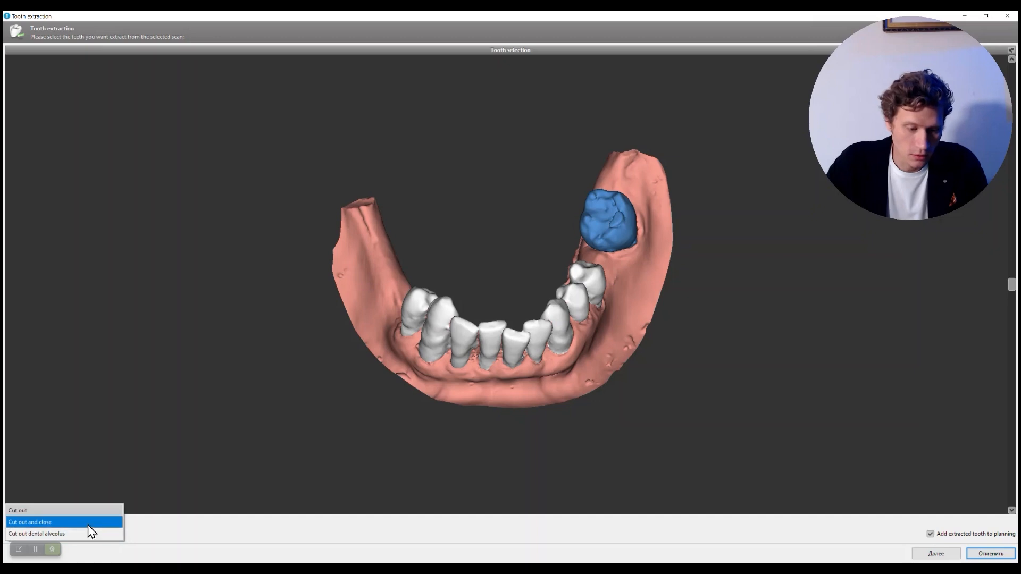
{"action": "left_click", "coordinate": [94, 536]}
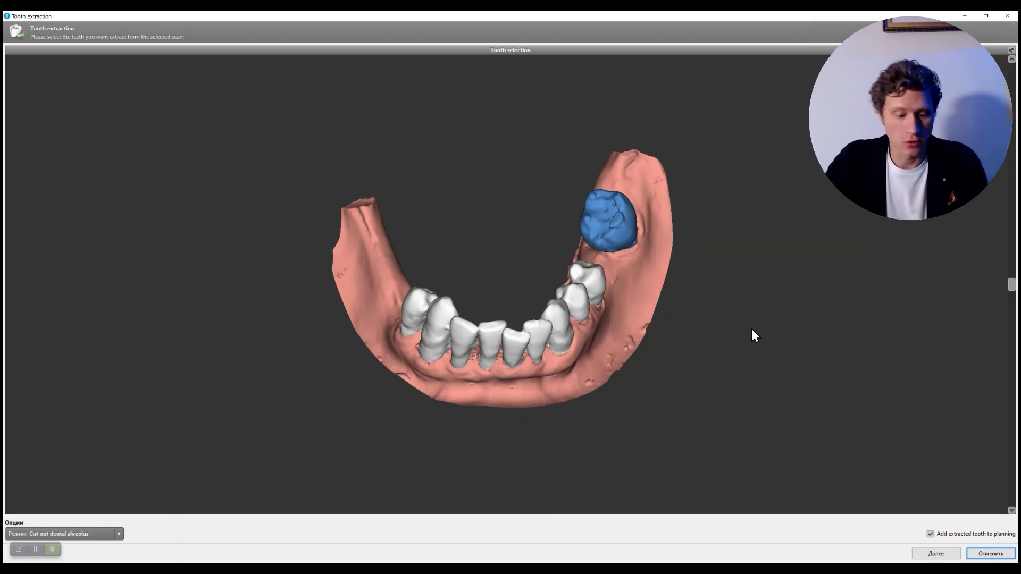
{"action": "left_click", "coordinate": [118, 535]}
{"action": "left_click", "coordinate": [104, 524]}
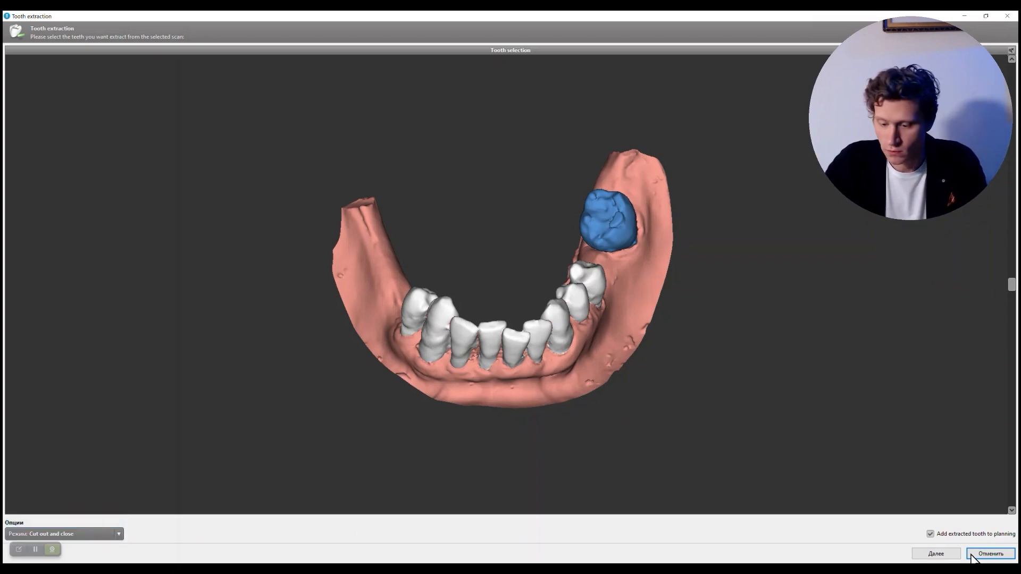
{"action": "left_click", "coordinate": [949, 553]}
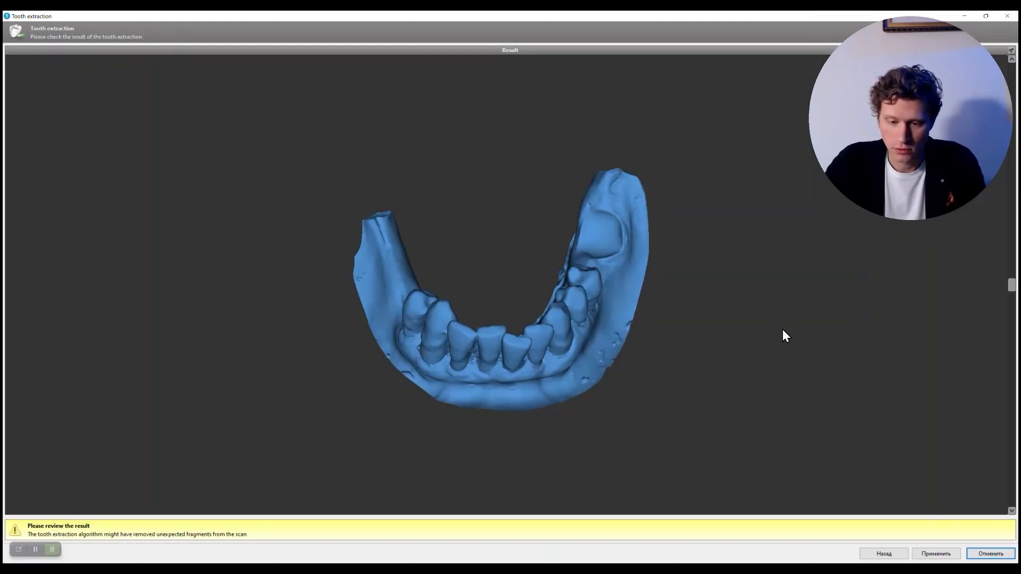
{"action": "left_click_drag", "start_coordinate": [1011, 285], "coordinate": [909, 255]}
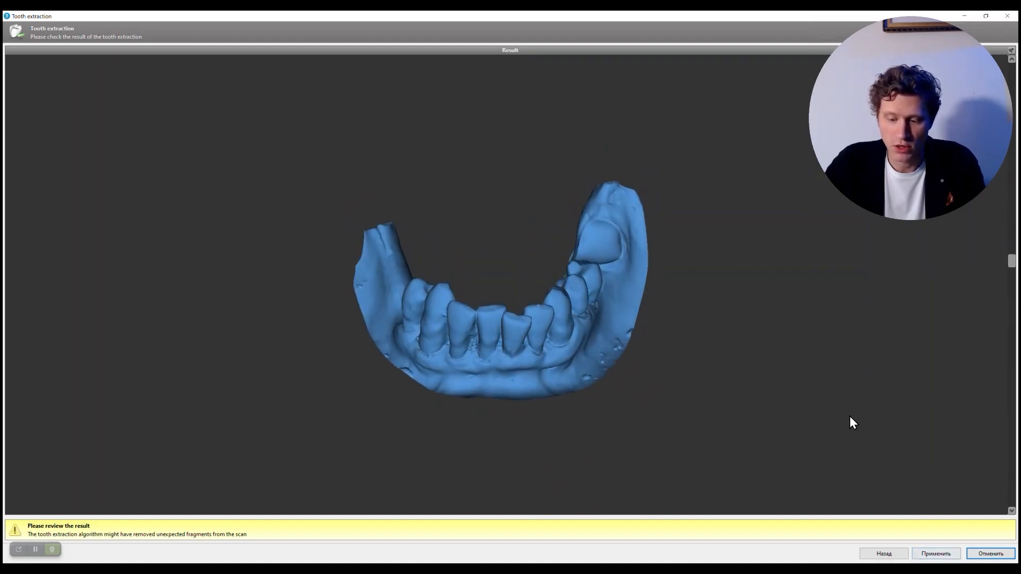
{"action": "left_click", "coordinate": [939, 553]}
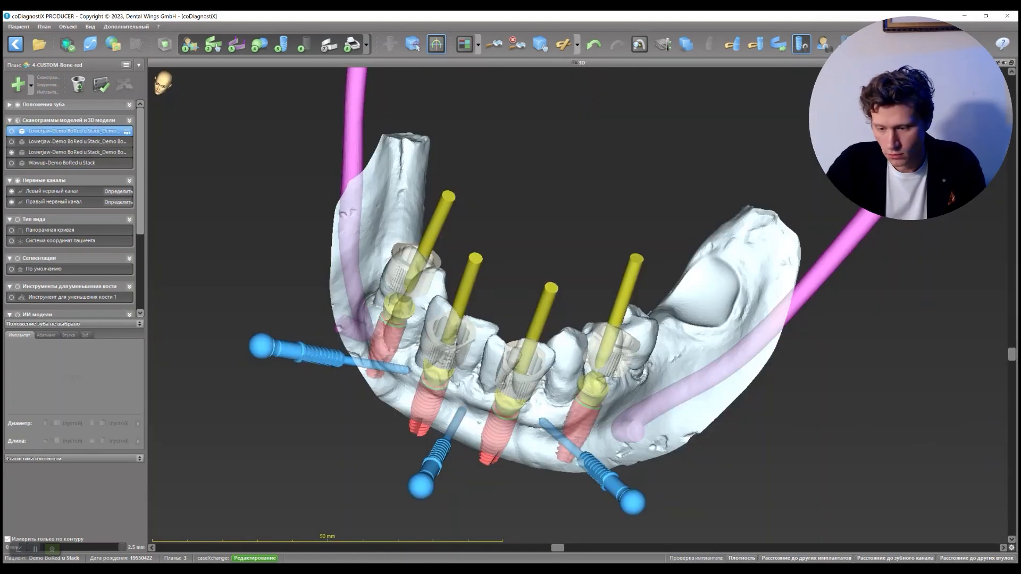
{"action": "left_click_drag", "start_coordinate": [1011, 355], "coordinate": [1002, 371]}
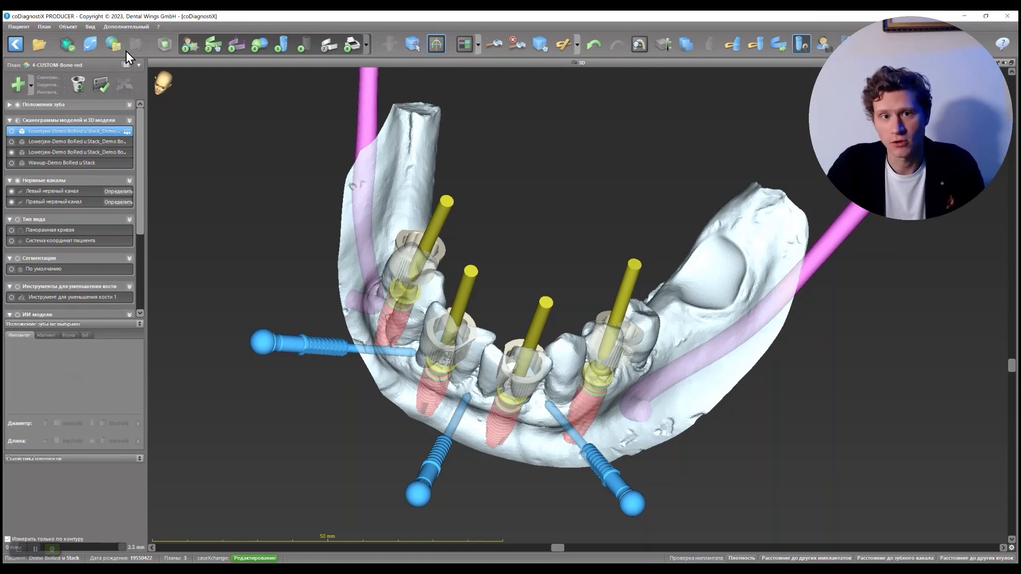
Step: Show the AI lower jaw model (Нижняя челюсть) and open it in the mesh editor
{"action": "scroll", "coordinate": [45, 298], "scroll_direction": "down", "scroll_amount": 4}
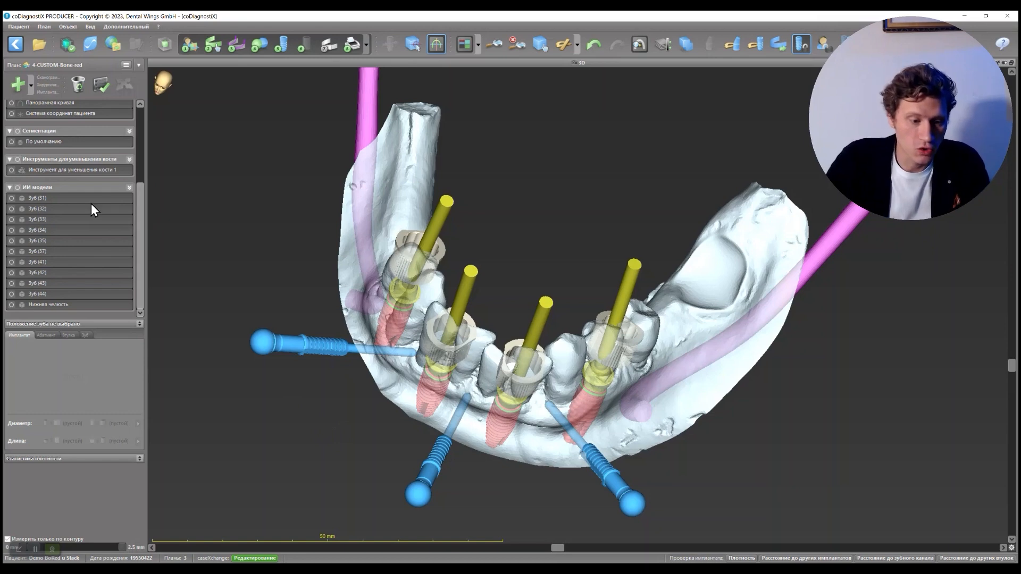
{"action": "left_click", "coordinate": [55, 305]}
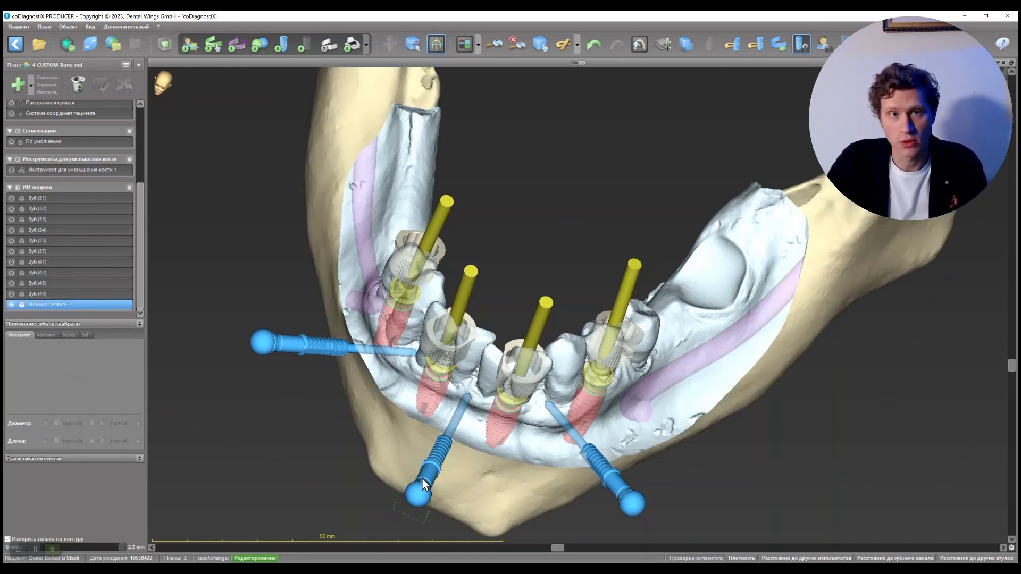
{"action": "right_click", "coordinate": [53, 305]}
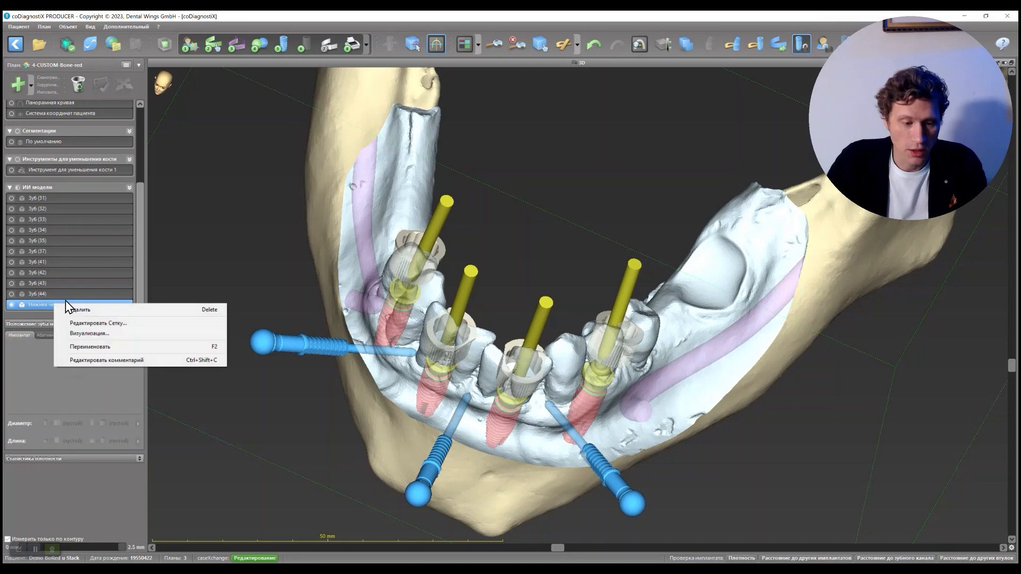
{"action": "left_click", "coordinate": [98, 323]}
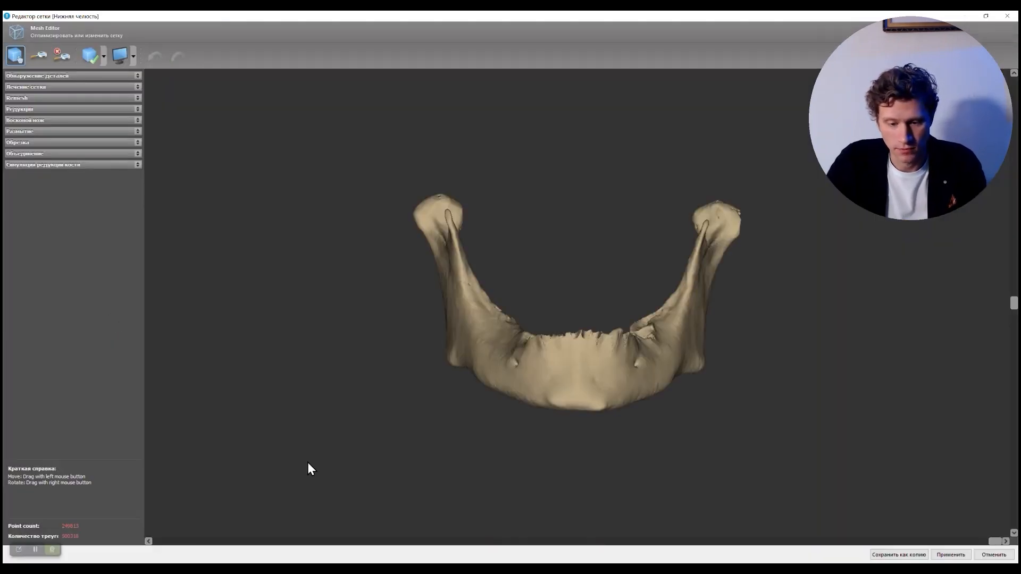
Step: Run the bone reduction simulation on the jaw mesh with the bone reduction tool as profile, and save the result as a copy
{"action": "left_click", "coordinate": [53, 165]}
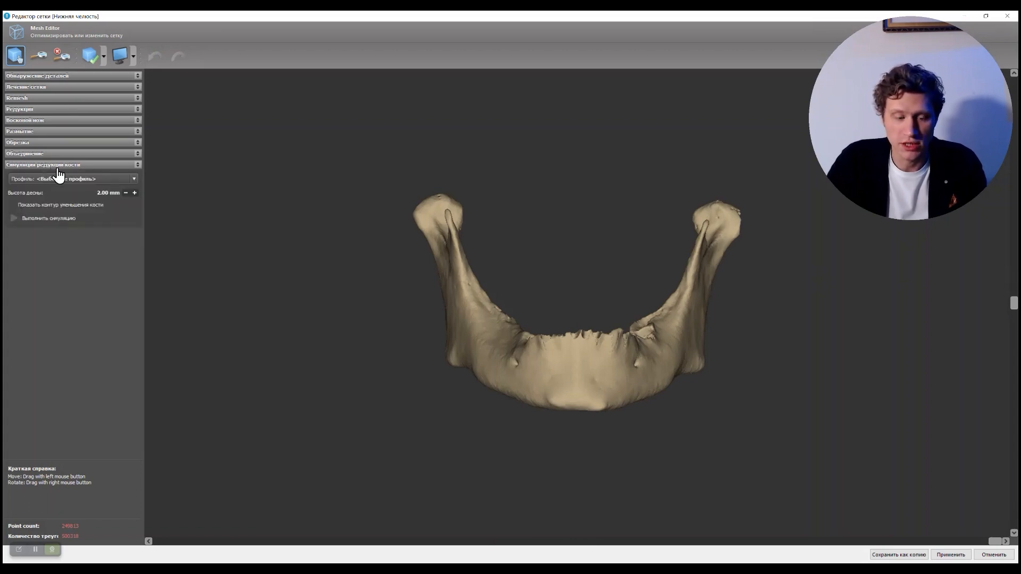
{"action": "left_click", "coordinate": [68, 179]}
{"action": "left_click", "coordinate": [72, 201]}
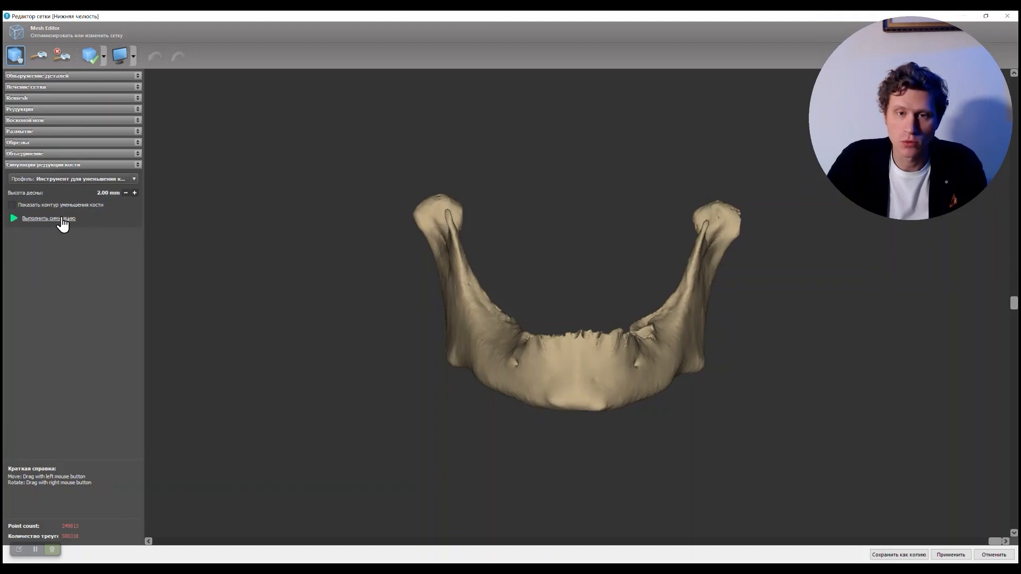
{"action": "left_click", "coordinate": [63, 221]}
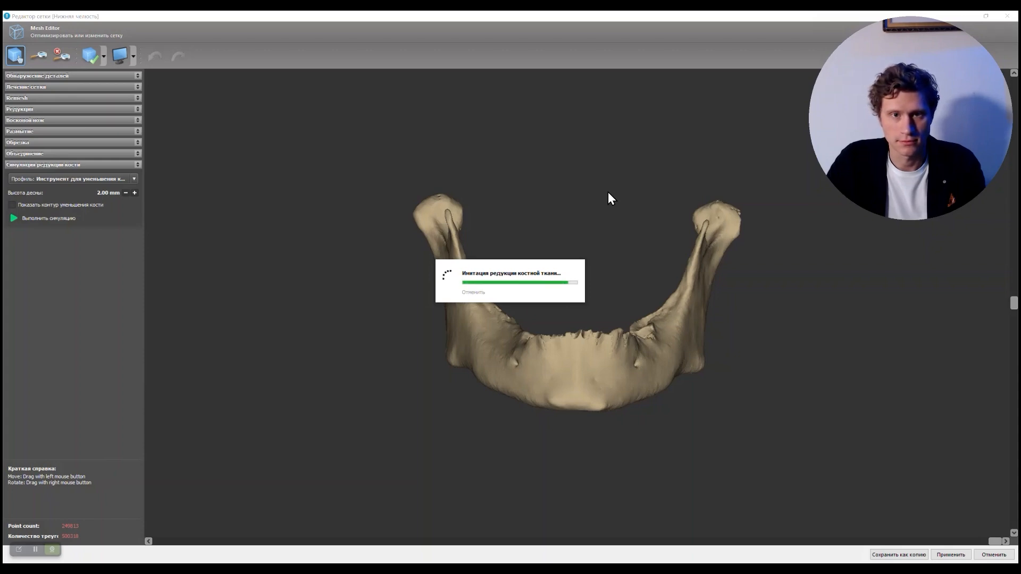
{"action": "left_click", "coordinate": [35, 546]}
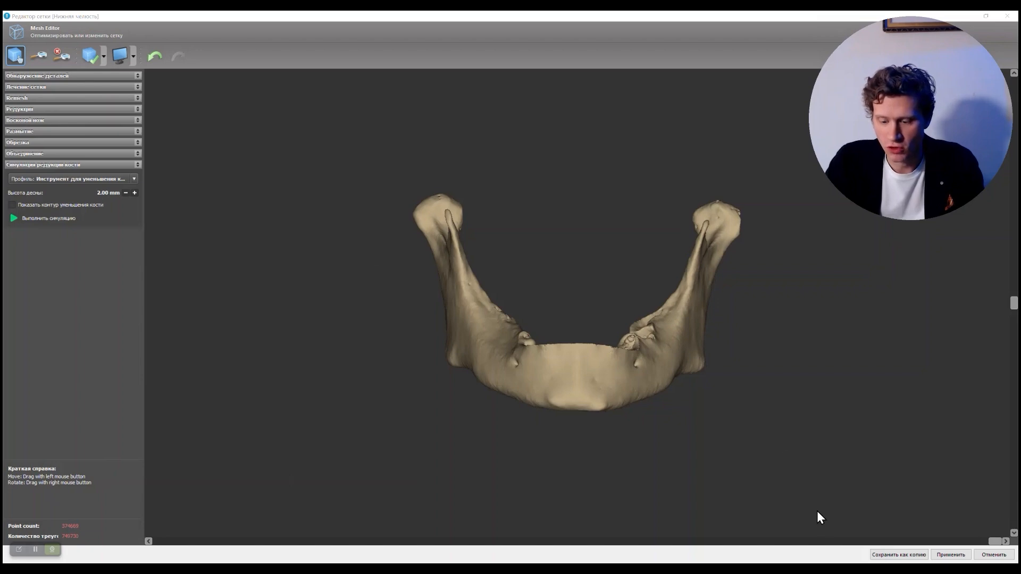
{"action": "left_click", "coordinate": [922, 556]}
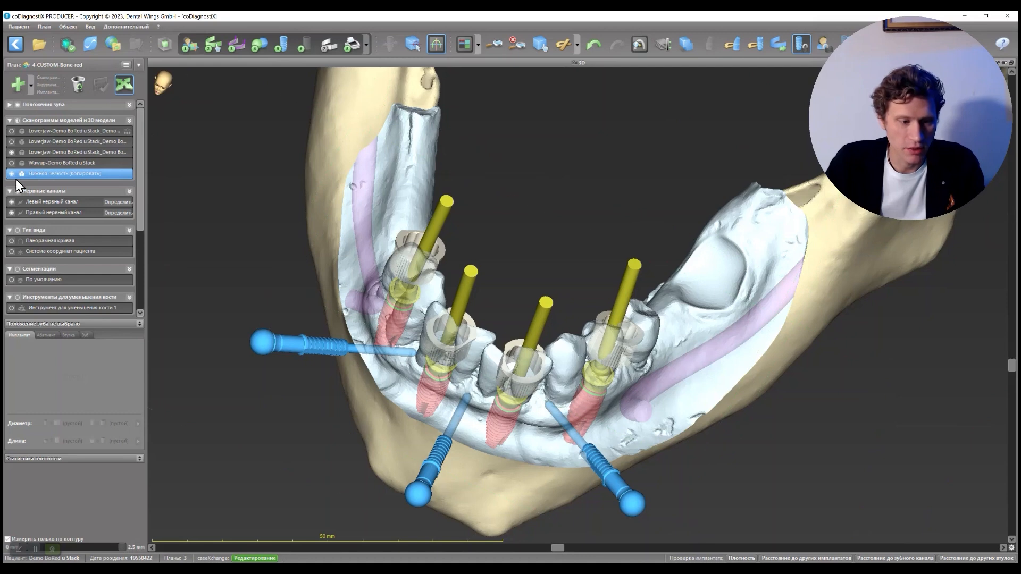
Step: Hide the jaw scan without the molar and compare the original AI lower jaw with its reduced copy
{"action": "left_click", "coordinate": [12, 153]}
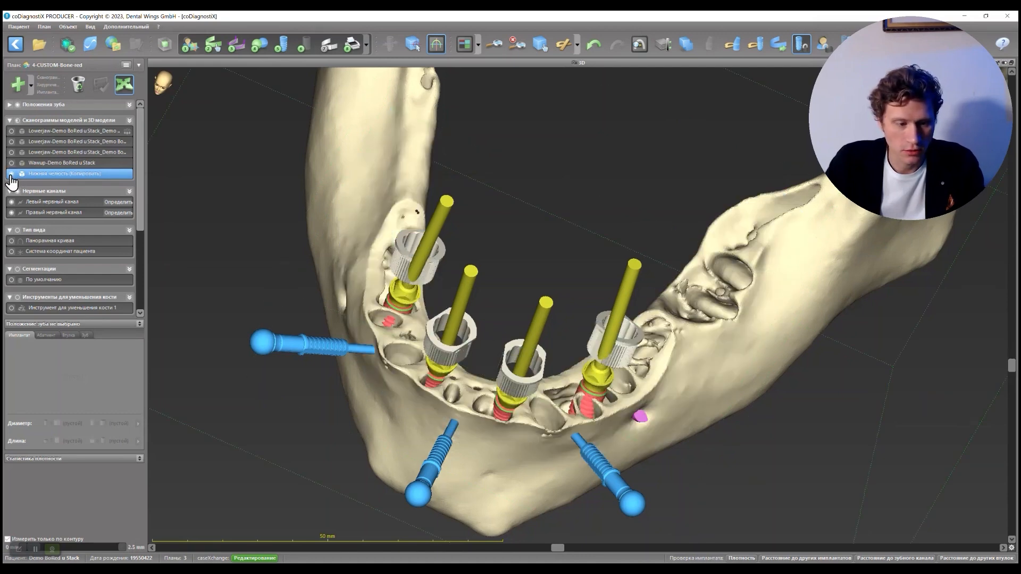
{"action": "scroll", "coordinate": [81, 273], "scroll_direction": "down", "scroll_amount": 4}
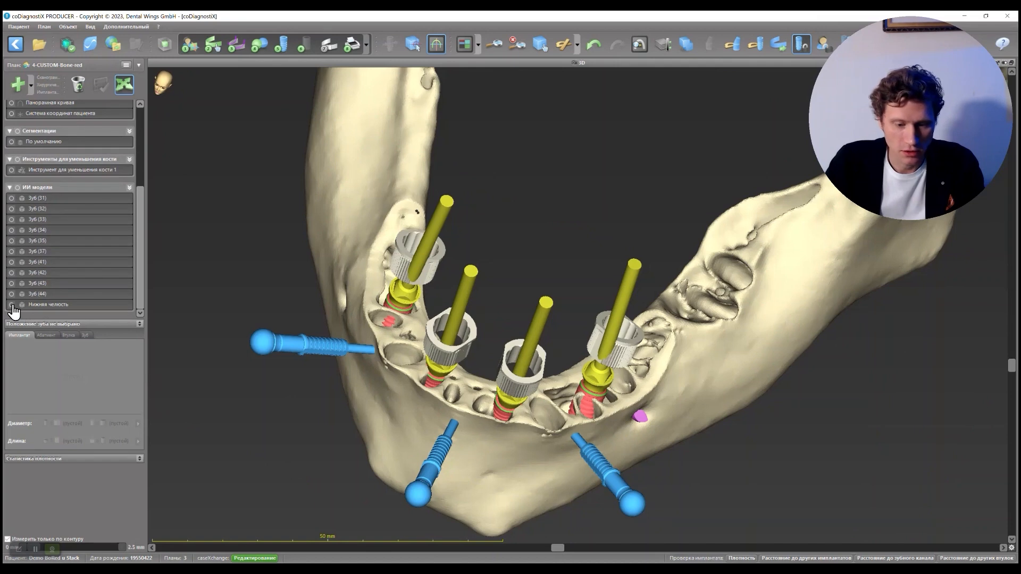
{"action": "left_click", "coordinate": [11, 304]}
{"action": "left_click", "coordinate": [11, 305]}
{"action": "left_click", "coordinate": [12, 305]}
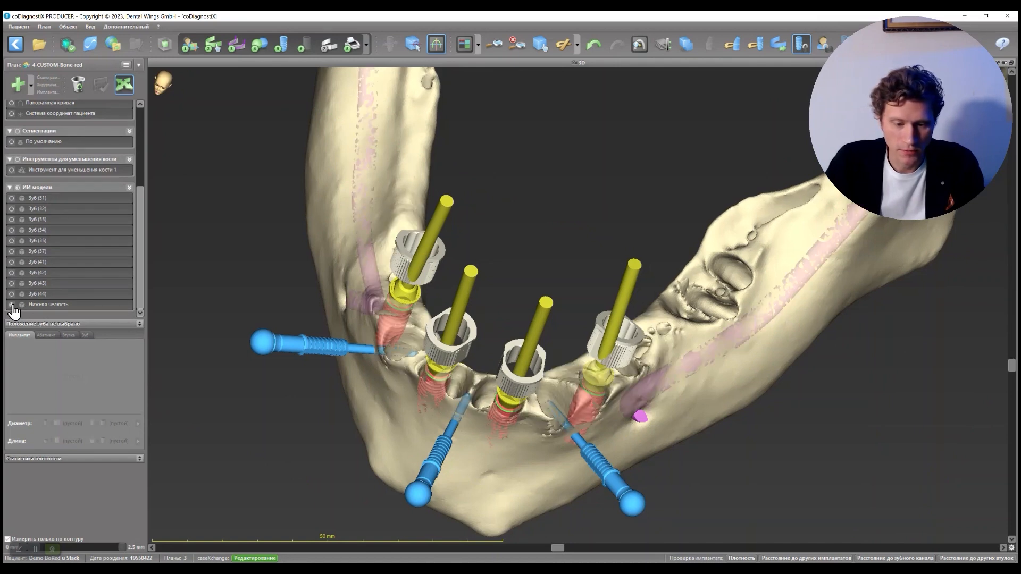
{"action": "left_click", "coordinate": [11, 306]}
{"action": "left_click", "coordinate": [12, 305]}
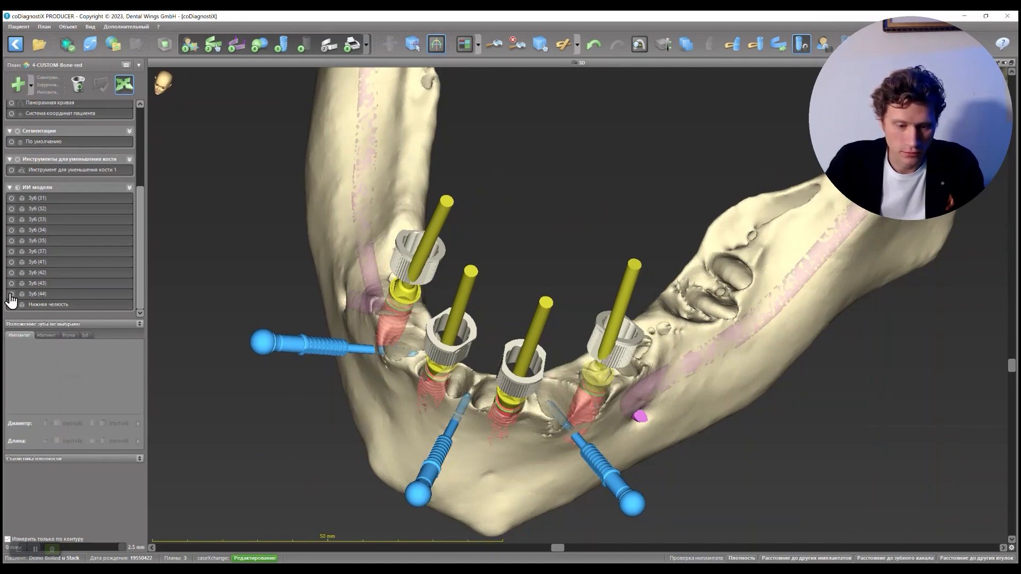
Step: Check the AI models of teeth 41 to 44 on the jaw, then hide them and the original AI lower jaw
{"action": "left_click", "coordinate": [11, 284]}
{"action": "left_click", "coordinate": [10, 283]}
{"action": "left_click", "coordinate": [11, 272]}
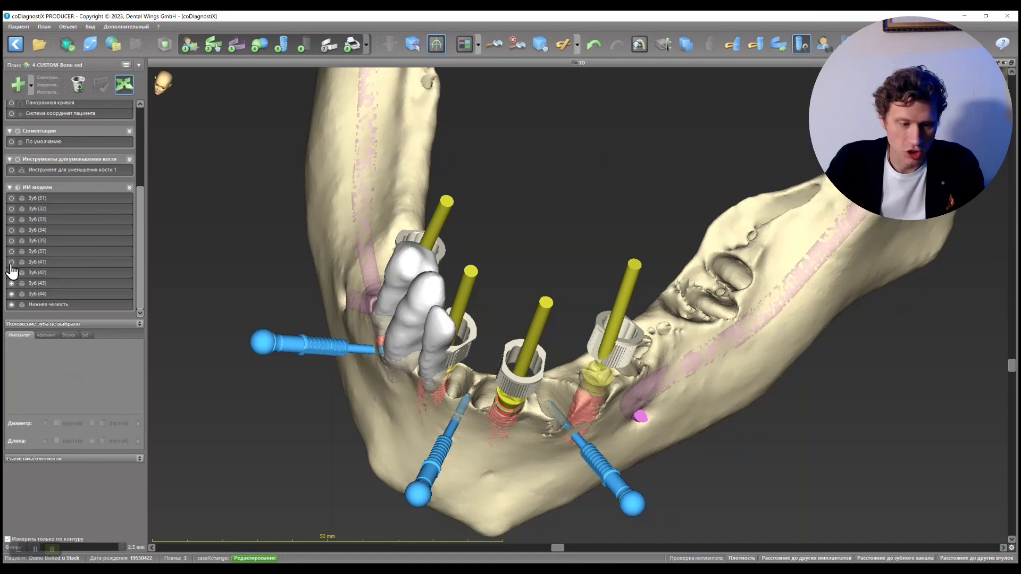
{"action": "left_click", "coordinate": [11, 262]}
{"action": "left_click", "coordinate": [11, 240]}
{"action": "left_click", "coordinate": [11, 243]}
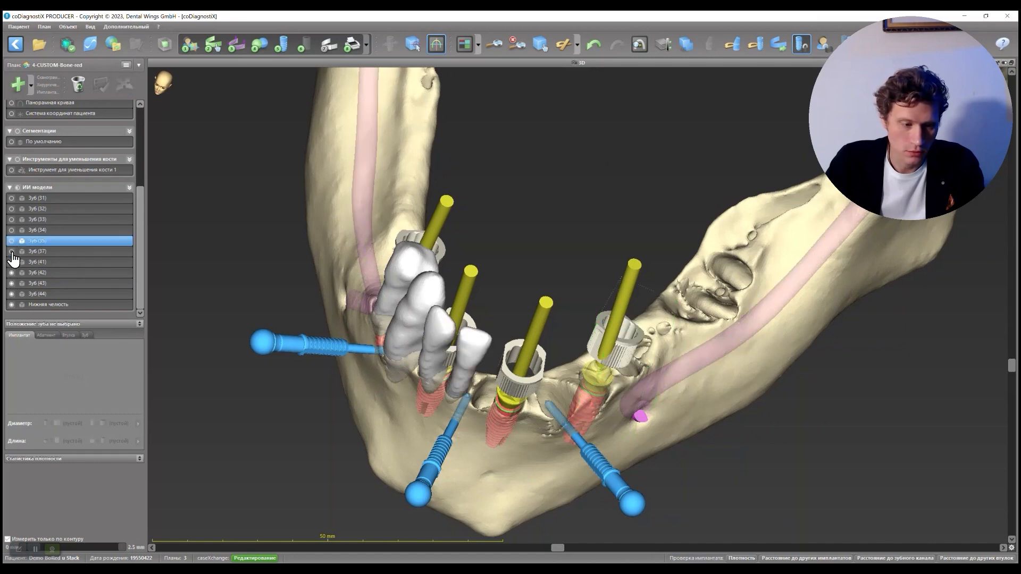
{"action": "left_click", "coordinate": [11, 262]}
{"action": "left_click", "coordinate": [11, 272]}
{"action": "left_click", "coordinate": [11, 283]}
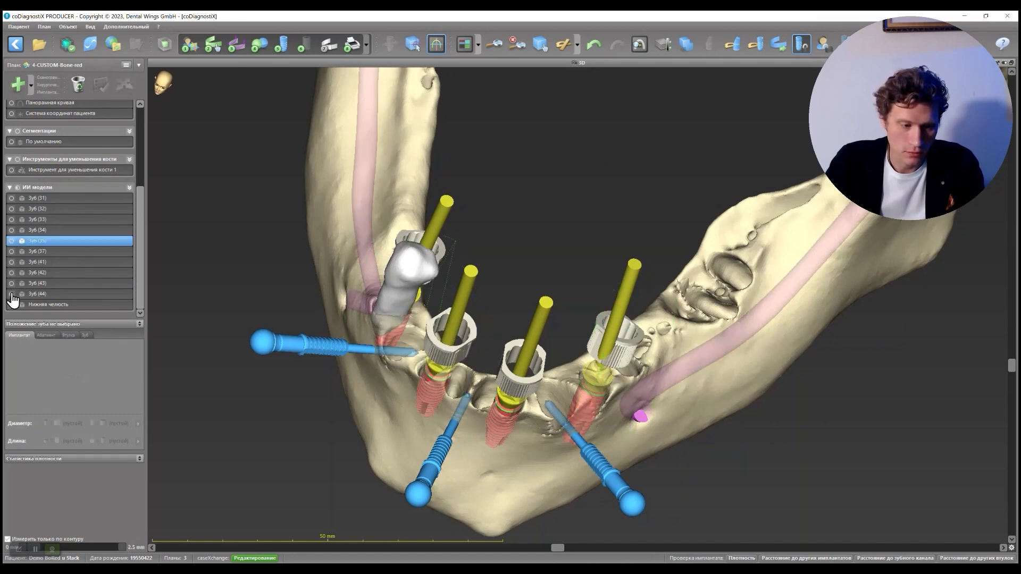
{"action": "left_click", "coordinate": [11, 293]}
{"action": "left_click", "coordinate": [11, 305]}
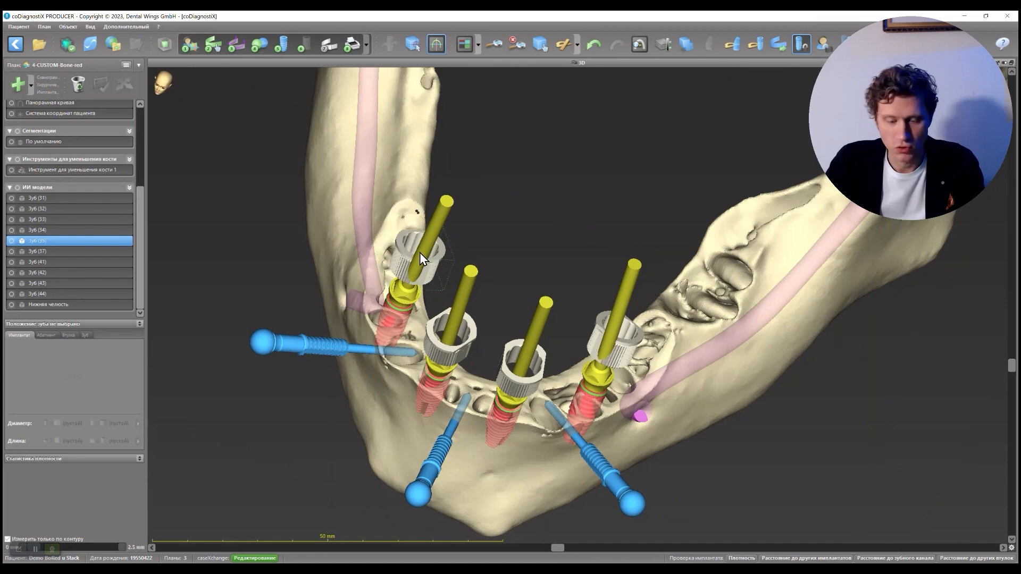
Step: Check the original lower jaw scan, the extracted molar and the scan without it one after another, leaving all three hidden
{"action": "scroll", "coordinate": [87, 145], "scroll_direction": "up", "scroll_amount": 5}
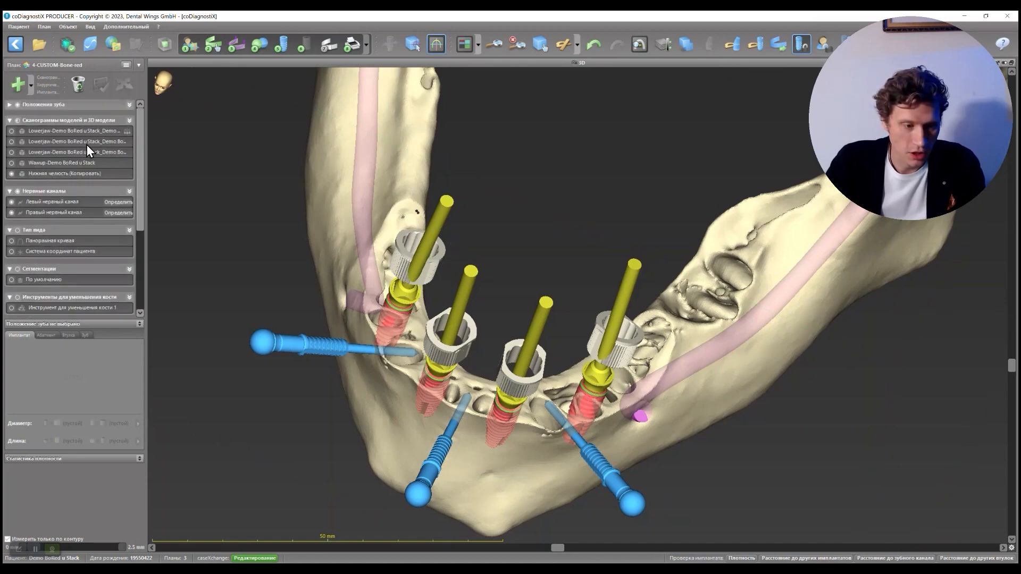
{"action": "left_click", "coordinate": [11, 131]}
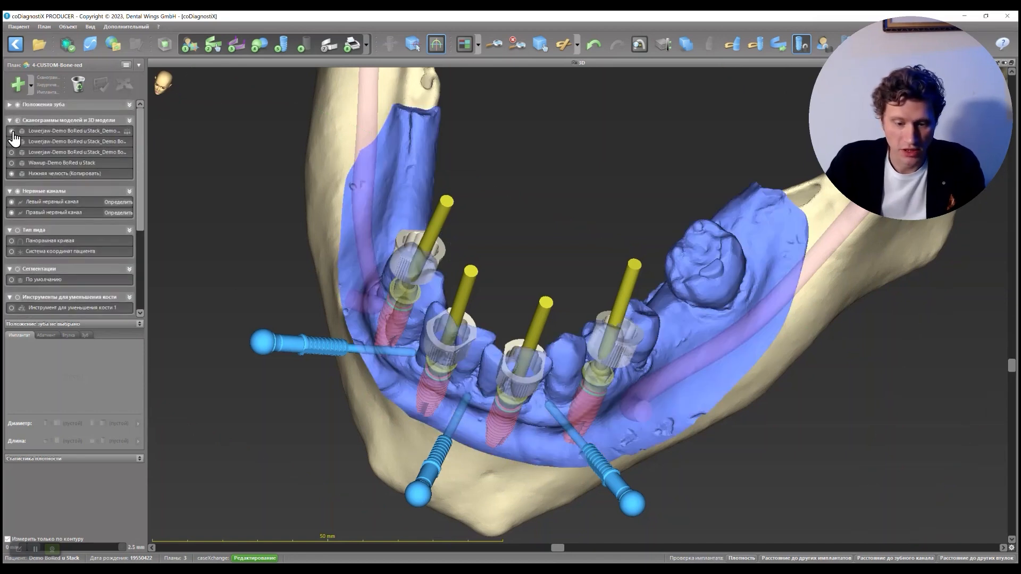
{"action": "left_click", "coordinate": [12, 131]}
{"action": "left_click", "coordinate": [12, 142]}
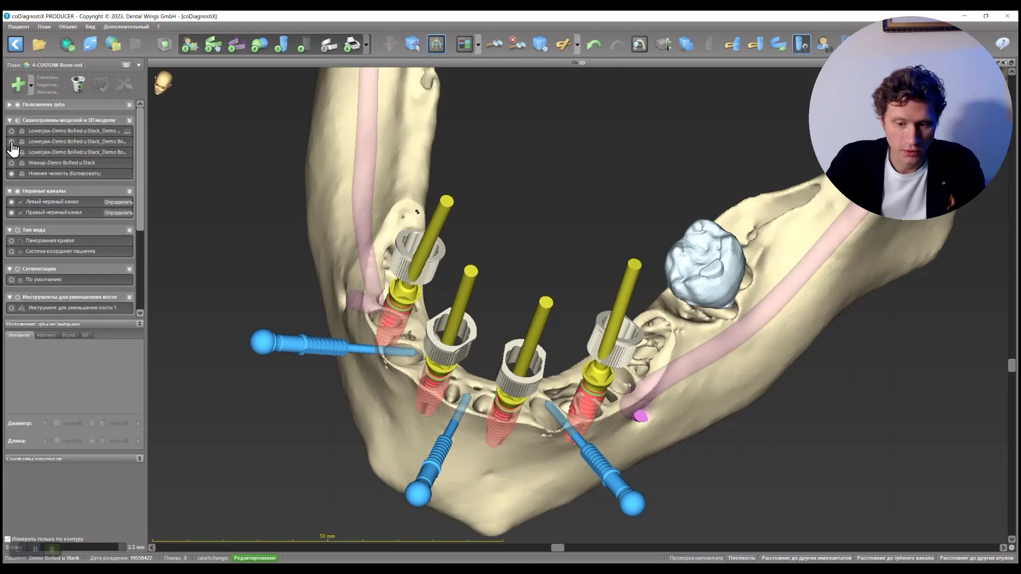
{"action": "left_click", "coordinate": [12, 142]}
{"action": "left_click", "coordinate": [12, 142]}
{"action": "left_click", "coordinate": [12, 142]}
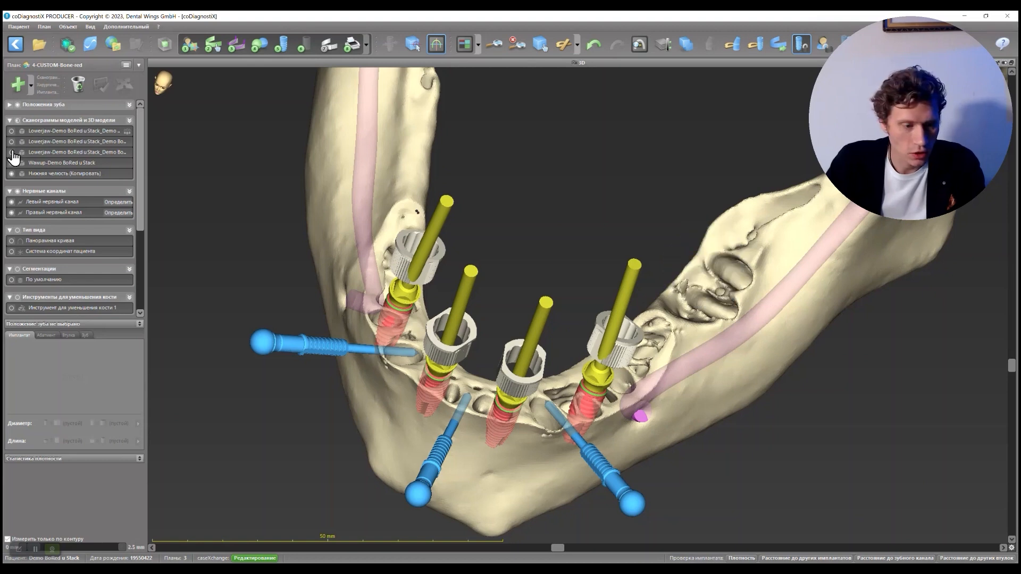
{"action": "left_click", "coordinate": [12, 153]}
{"action": "left_click", "coordinate": [12, 153]}
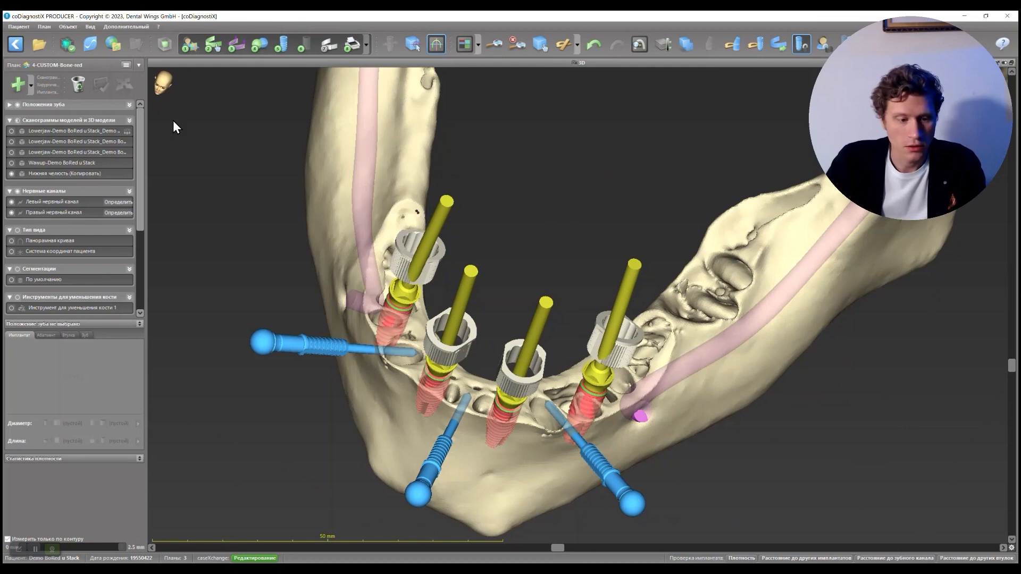
Step: Start a new surgical guide based on Нижняя челюсть (Копировать), with bone reduction using Инструмент для уменьшения кости 1
{"action": "left_click", "coordinate": [330, 49]}
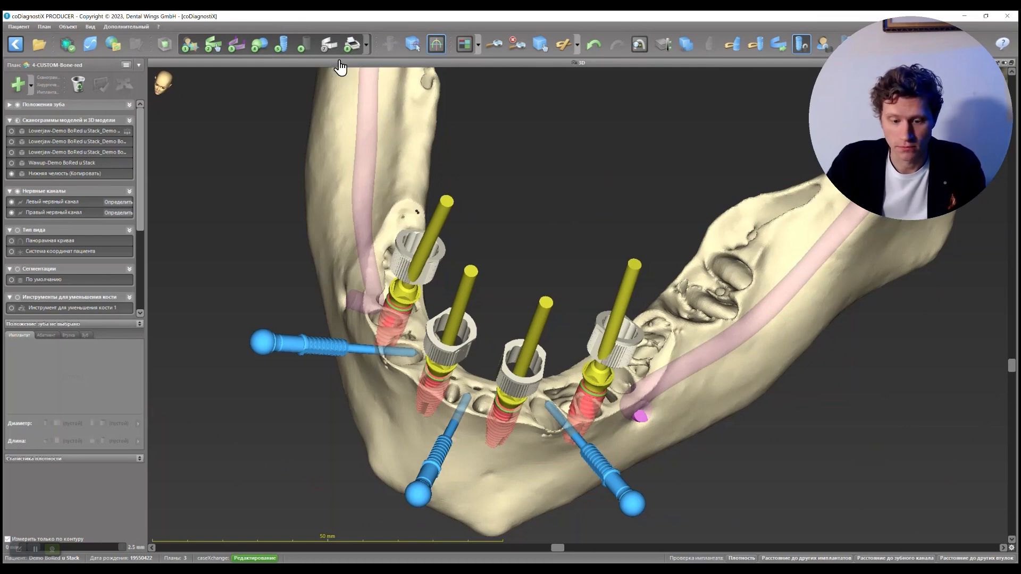
{"action": "left_click", "coordinate": [550, 232]}
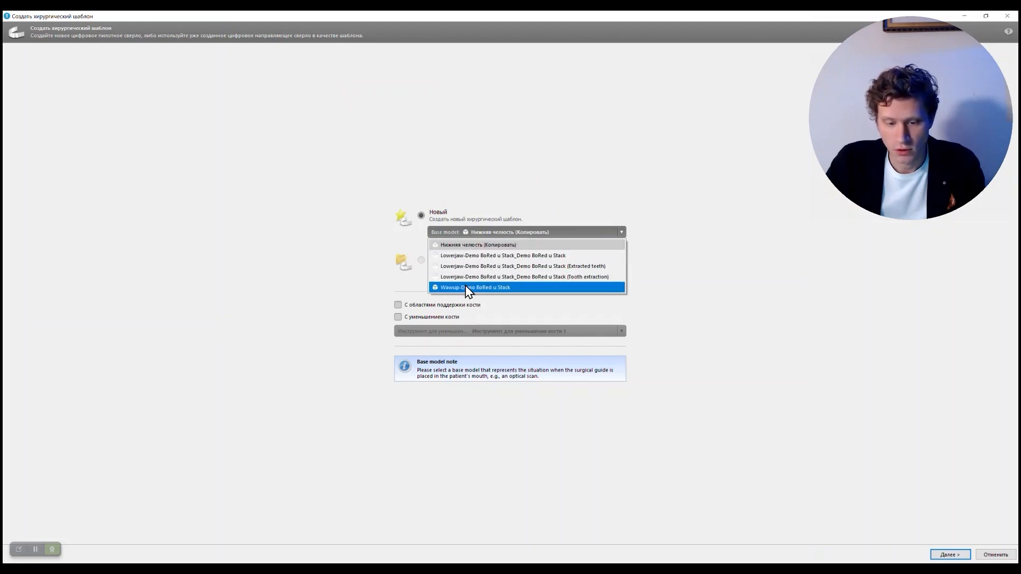
{"action": "left_click", "coordinate": [467, 246]}
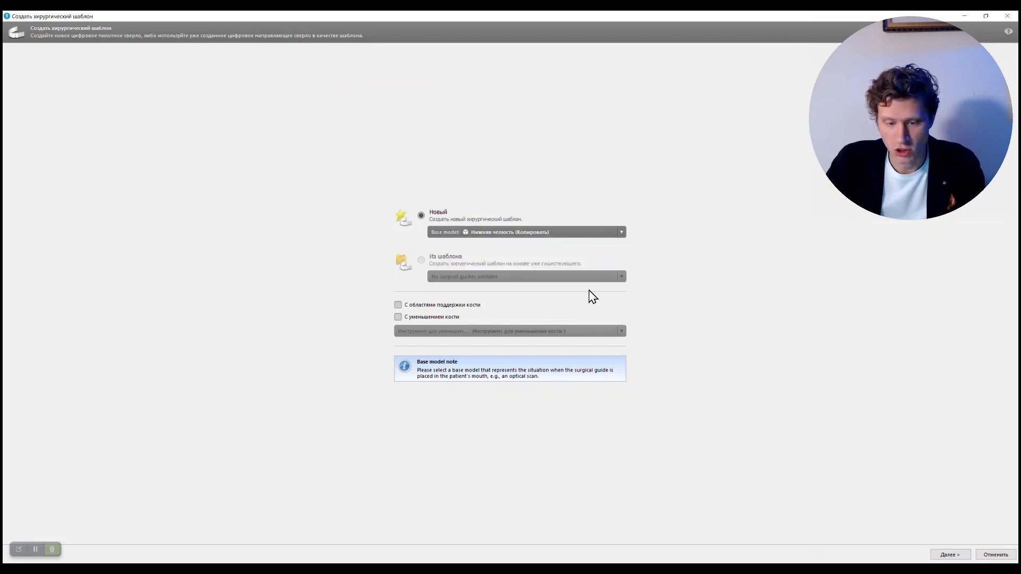
{"action": "left_click", "coordinate": [425, 318]}
{"action": "left_click", "coordinate": [950, 555]}
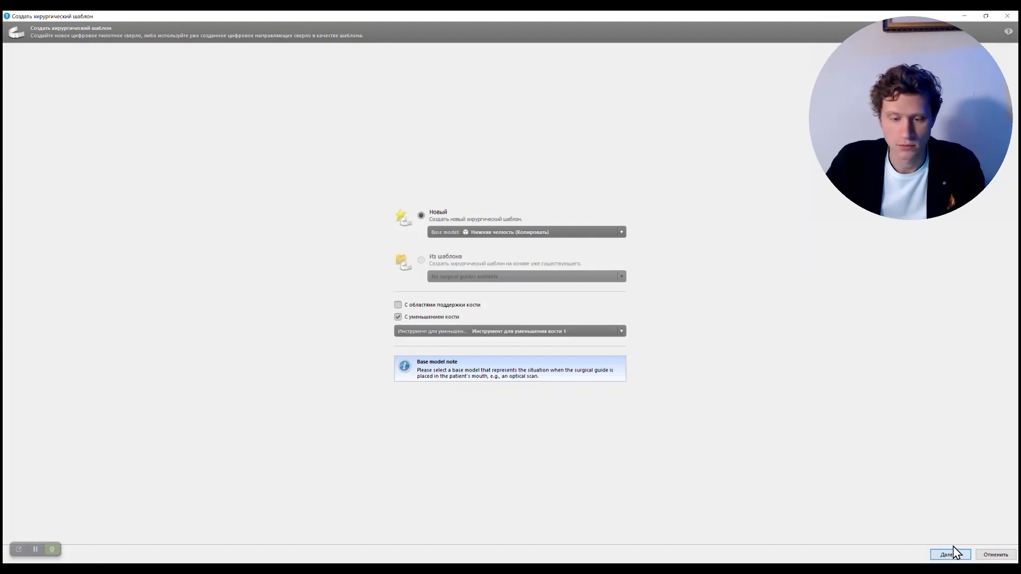
Step: Align the guide's insertion direction from above the jaw and accept the contact surface and sleeve mount settings
{"action": "left_click_drag", "start_coordinate": [1014, 409], "coordinate": [1014, 401]}
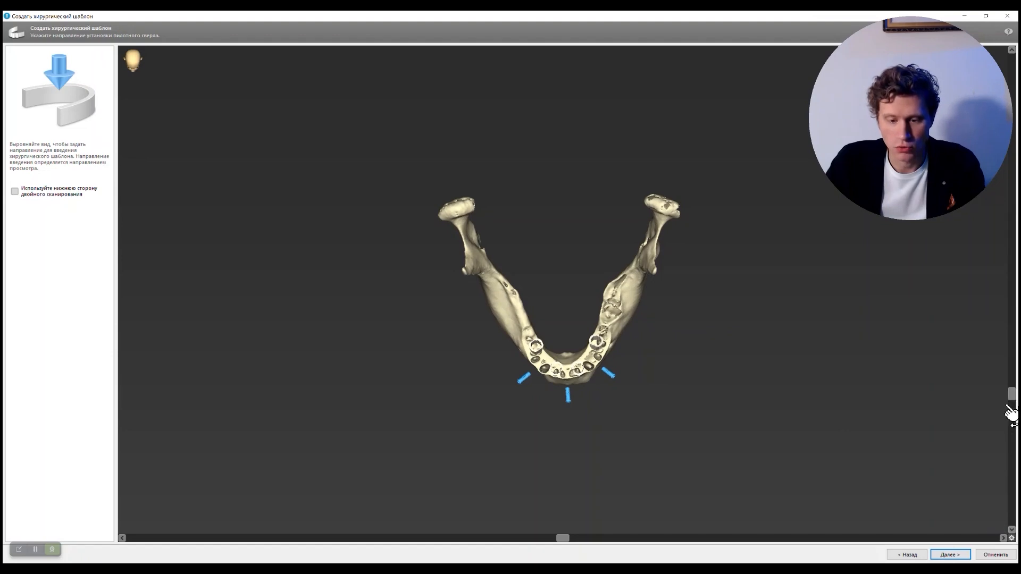
{"action": "left_click", "coordinate": [951, 554]}
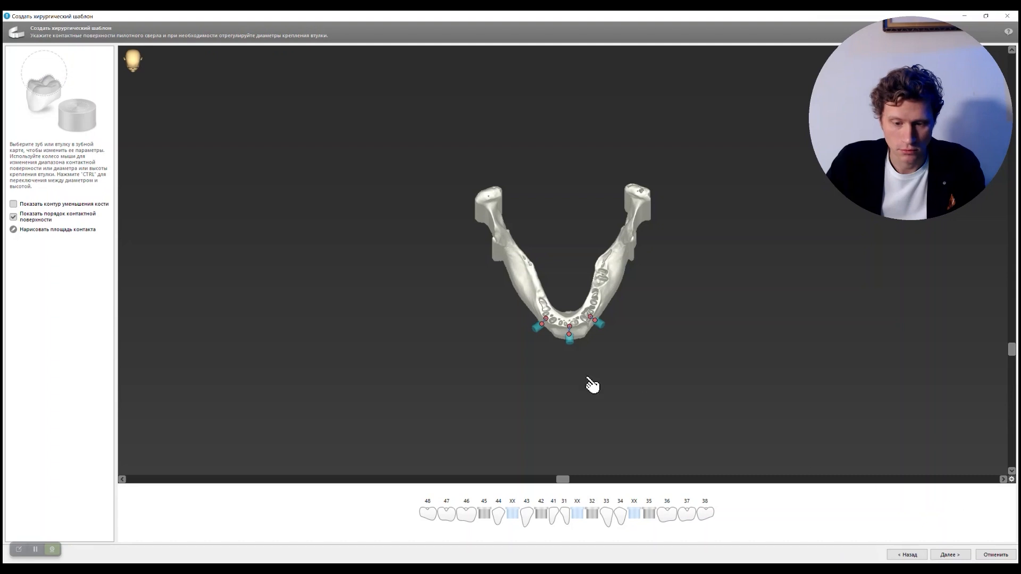
{"action": "mouse_move", "coordinate": [1012, 350]}
{"action": "left_mouse_down"}
{"action": "mouse_move", "coordinate": [1012, 285]}
{"action": "mouse_move", "coordinate": [1005, 365]}
{"action": "mouse_move", "coordinate": [1003, 353]}
{"action": "left_mouse_up"}
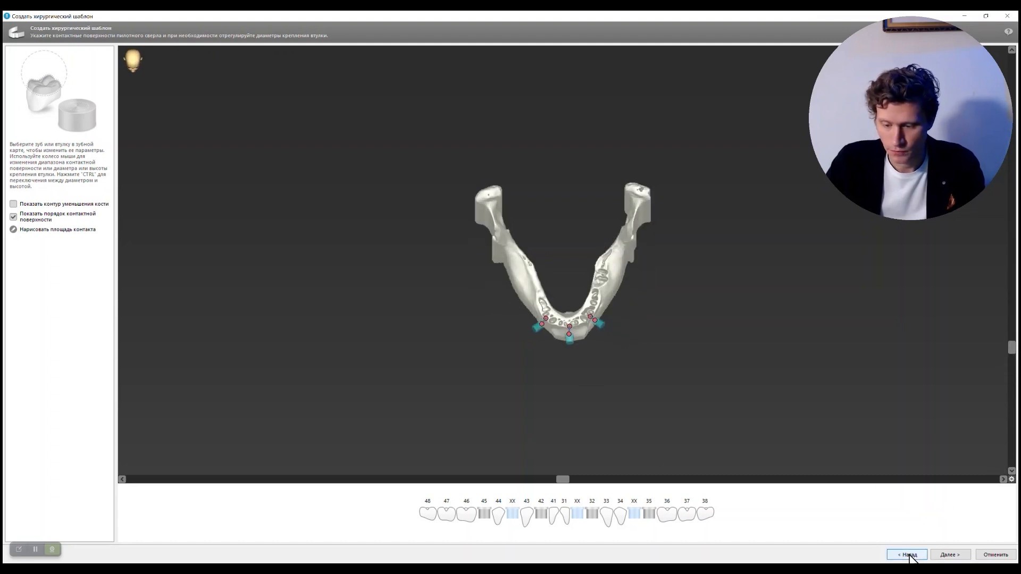
{"action": "left_click", "coordinate": [946, 555]}
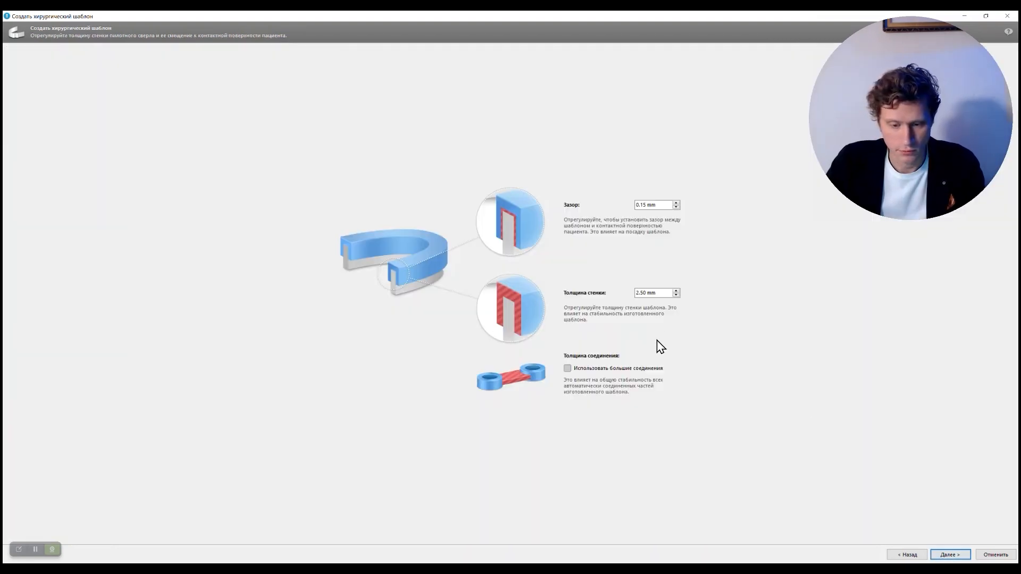
Step: Set the guide's gap to 0.10 mm with larger connections, and accept a bar 4.50 mm wide and 3.50 mm high
{"action": "left_click", "coordinate": [571, 371]}
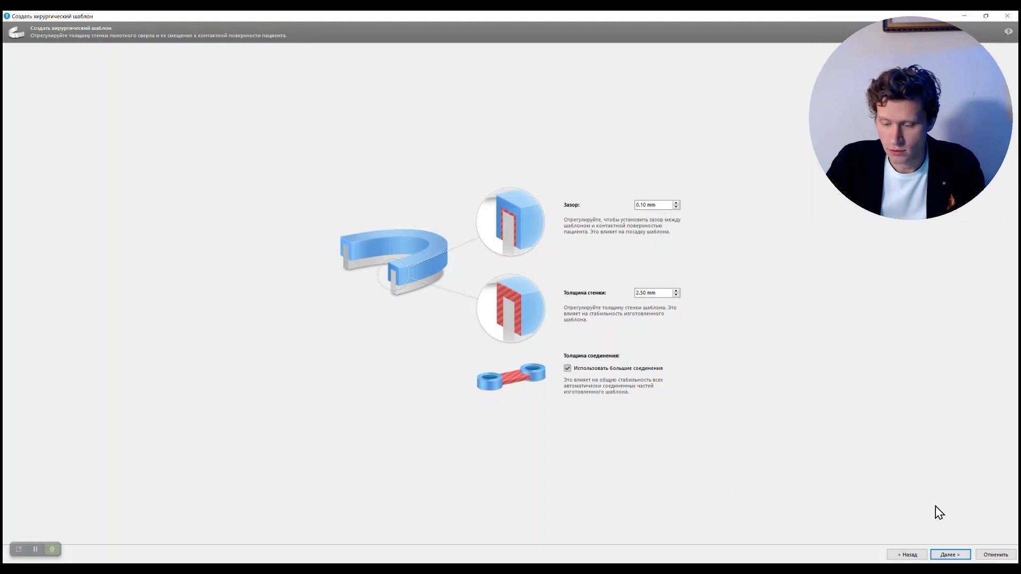
{"action": "left_click", "coordinate": [951, 554]}
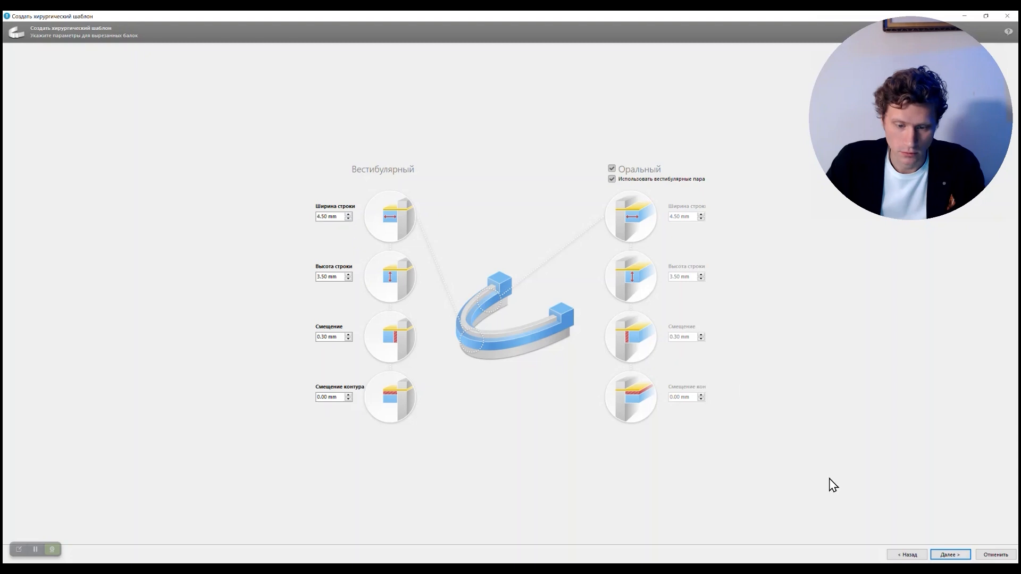
{"action": "left_click", "coordinate": [957, 555]}
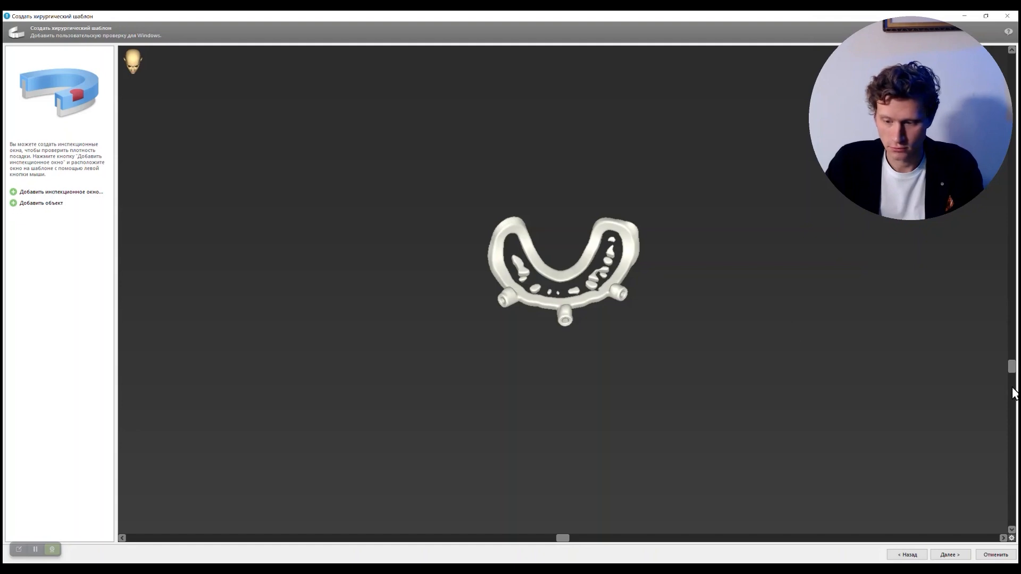
Step: Inspect the generated bone reduction guide from above, skip inspection windows, and apply the finished guide to the plan
{"action": "left_click_drag", "start_coordinate": [1012, 367], "coordinate": [1005, 401]}
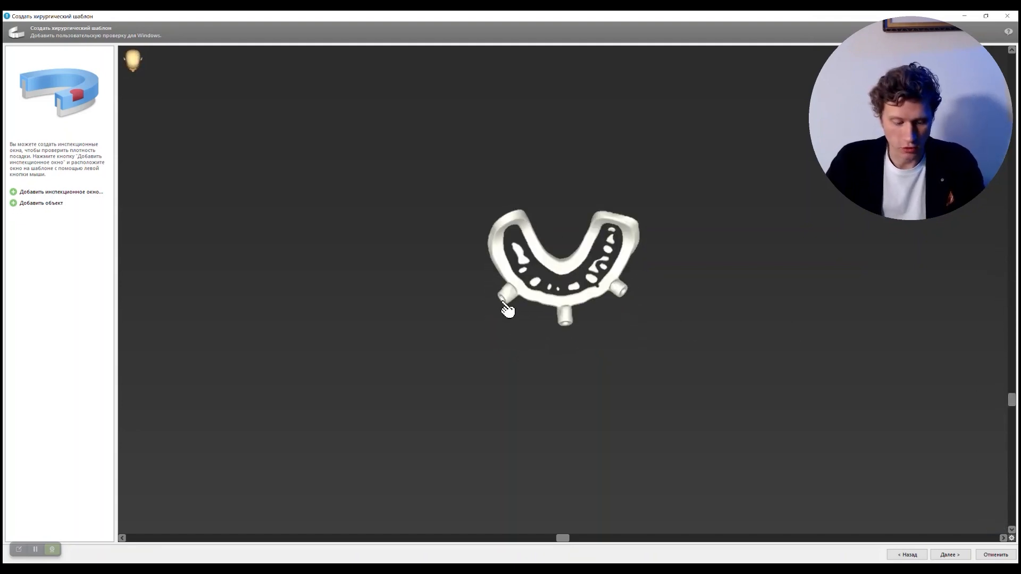
{"action": "scroll", "coordinate": [566, 298], "scroll_direction": "up", "scroll_amount": 5}
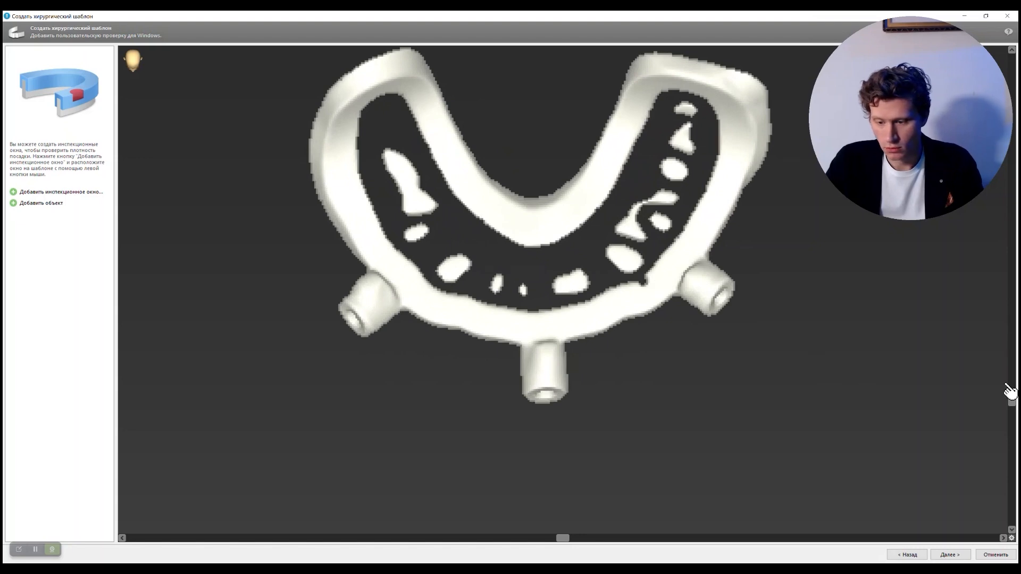
{"action": "mouse_move", "coordinate": [1011, 400]}
{"action": "left_mouse_down"}
{"action": "mouse_move", "coordinate": [1015, 216]}
{"action": "mouse_move", "coordinate": [1012, 400]}
{"action": "left_mouse_up"}
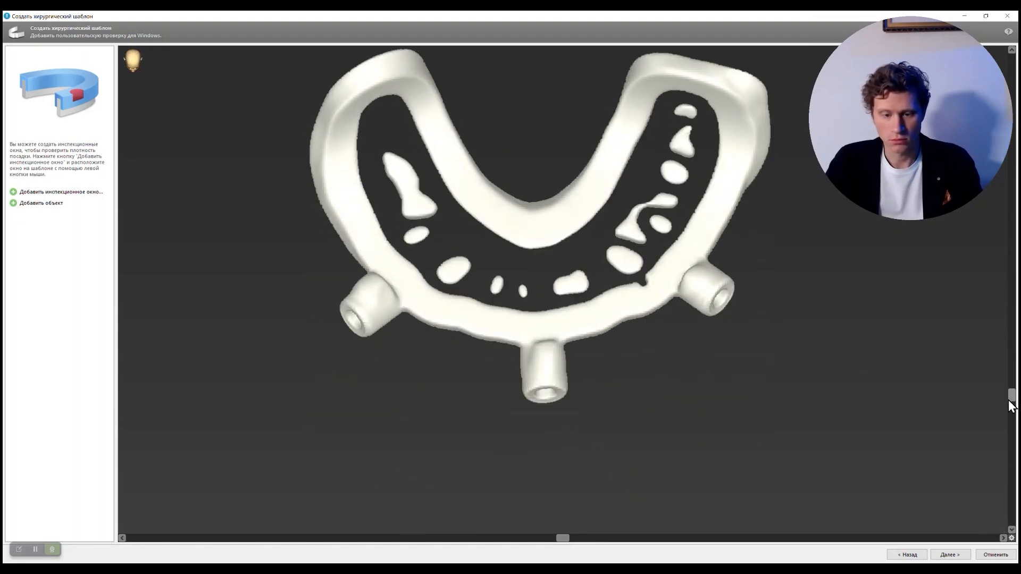
{"action": "left_click", "coordinate": [950, 555]}
{"action": "left_click", "coordinate": [956, 556]}
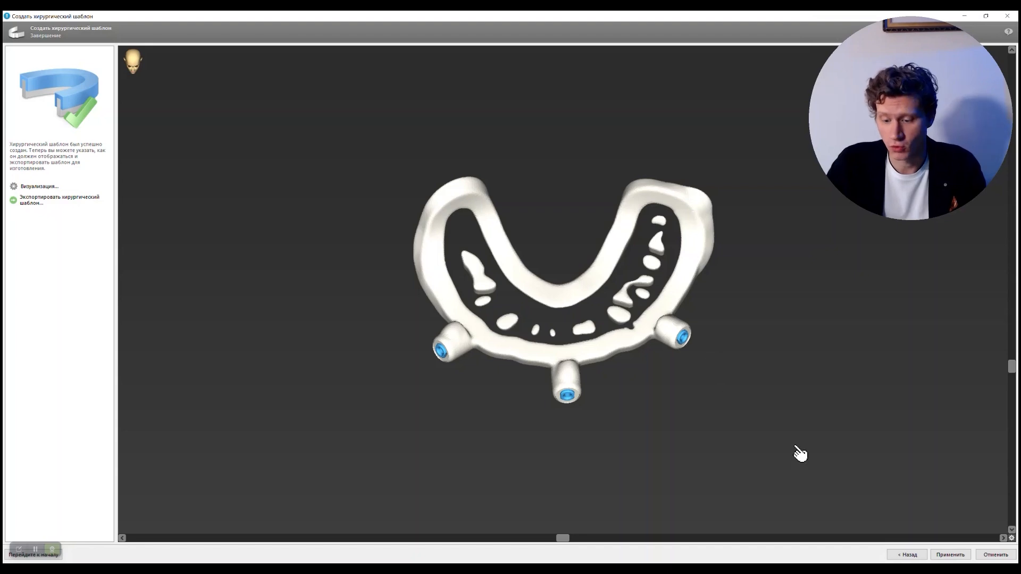
{"action": "left_click", "coordinate": [950, 555]}
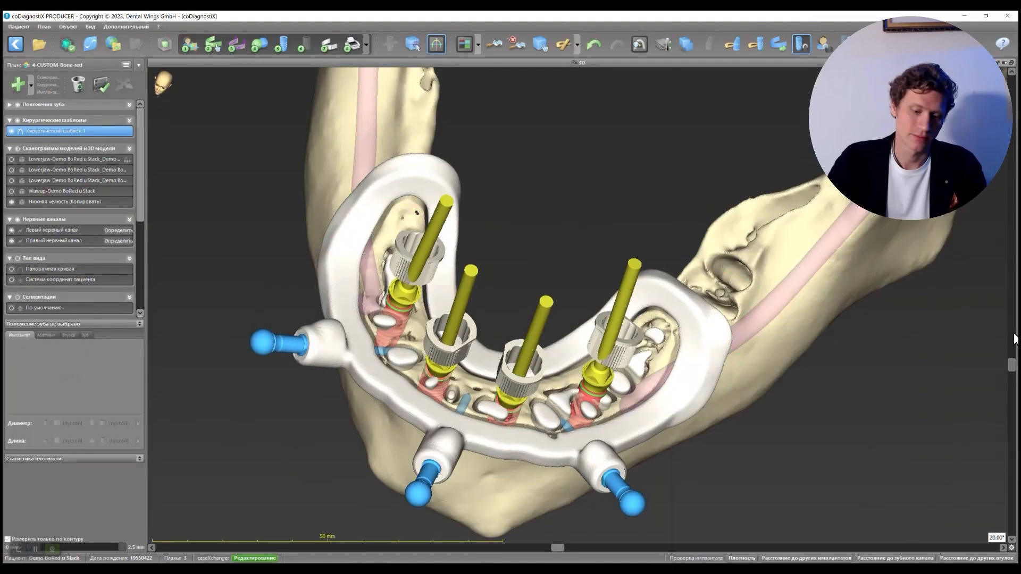
Step: Check the guide on the jaw in 3D, restore the multi-view layout, and convert the surgical guide into a 3D model
{"action": "left_click_drag", "start_coordinate": [1011, 365], "coordinate": [1012, 332]}
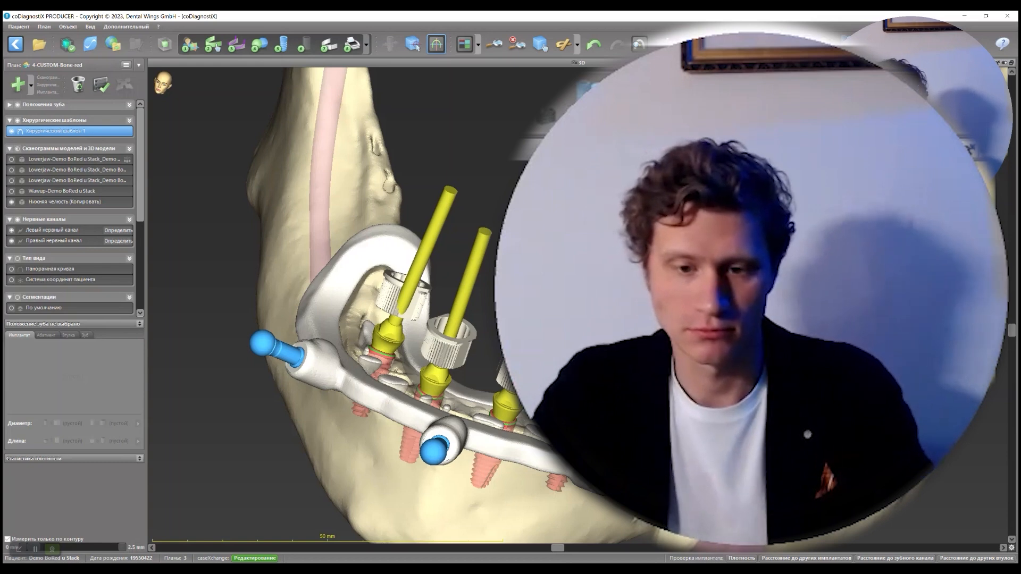
{"action": "left_click", "coordinate": [1011, 62]}
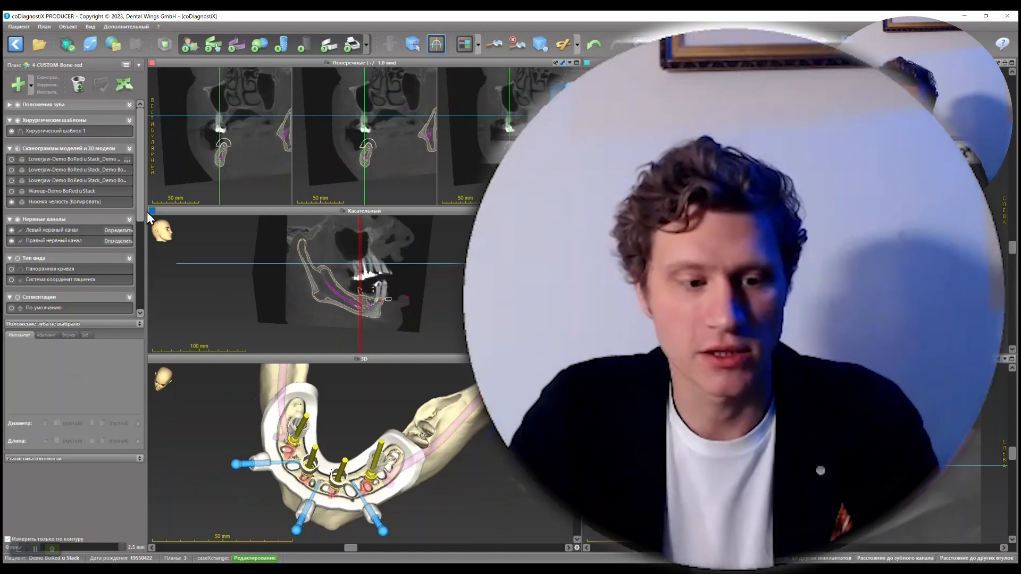
{"action": "left_click", "coordinate": [97, 131]}
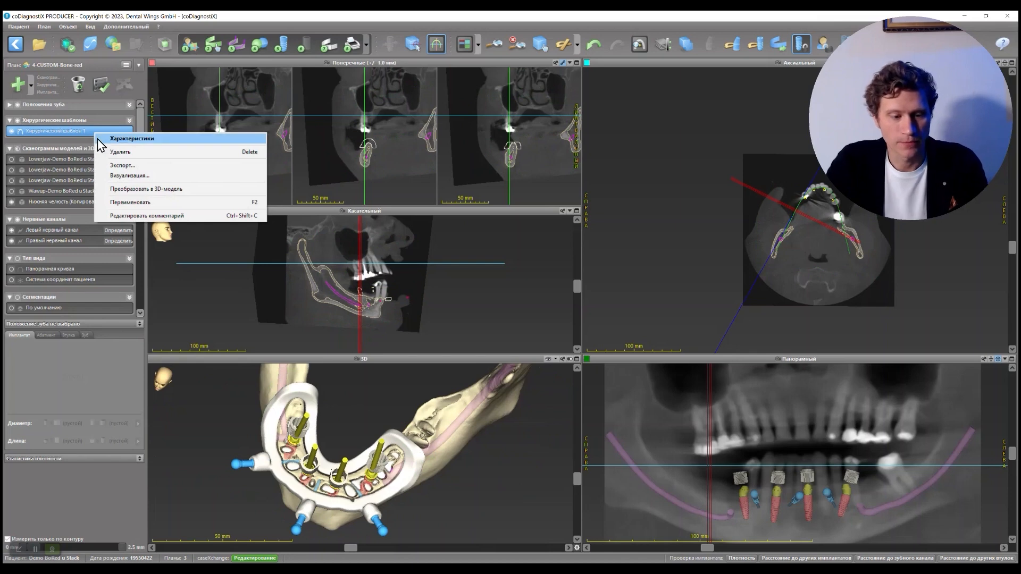
{"action": "left_click", "coordinate": [112, 189]}
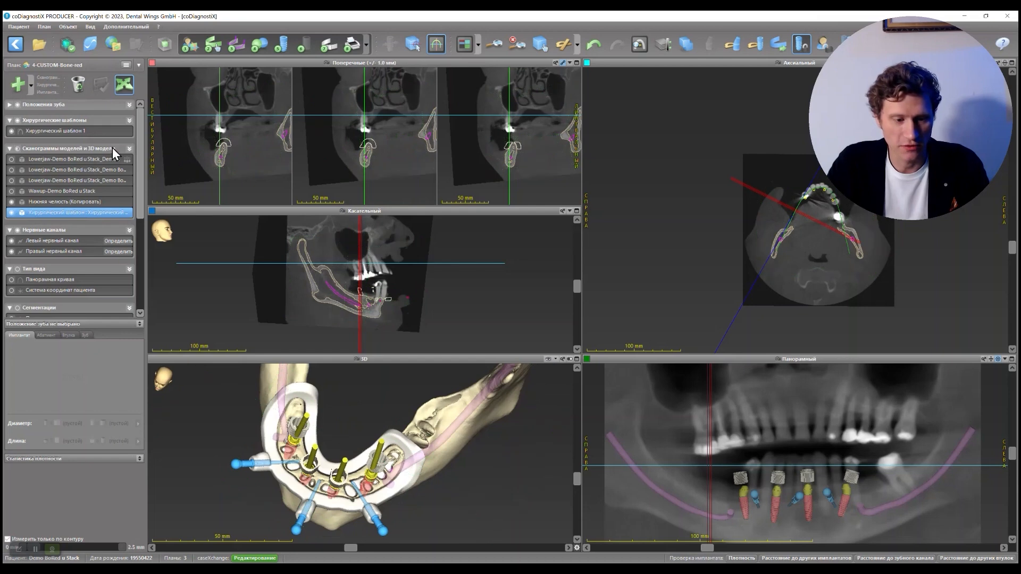
Step: Check the original jaw scan over the guide in the maximized 3D view, and replace it with the scan without the molar
{"action": "left_click", "coordinate": [76, 160]}
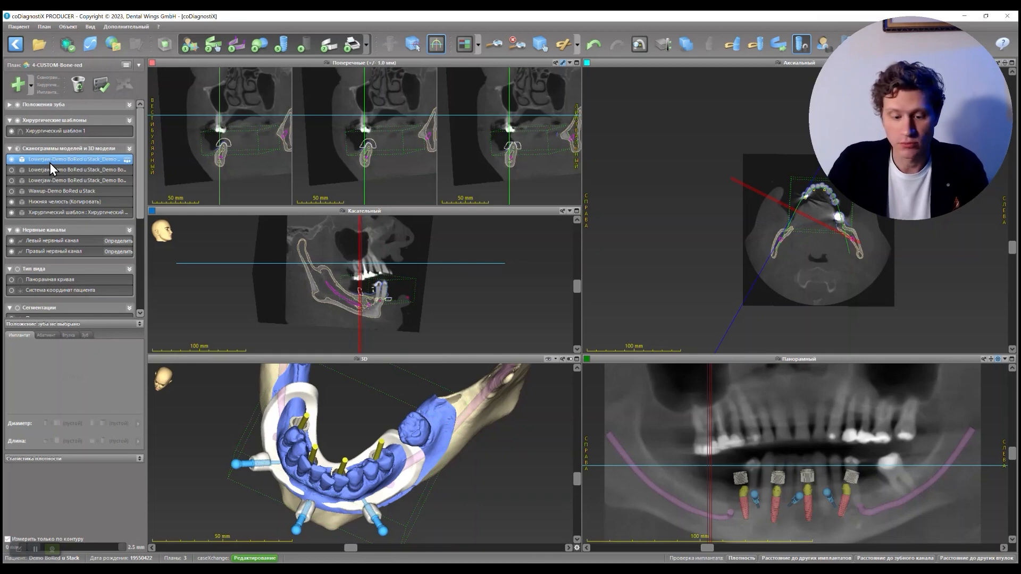
{"action": "double_click", "coordinate": [420, 359]}
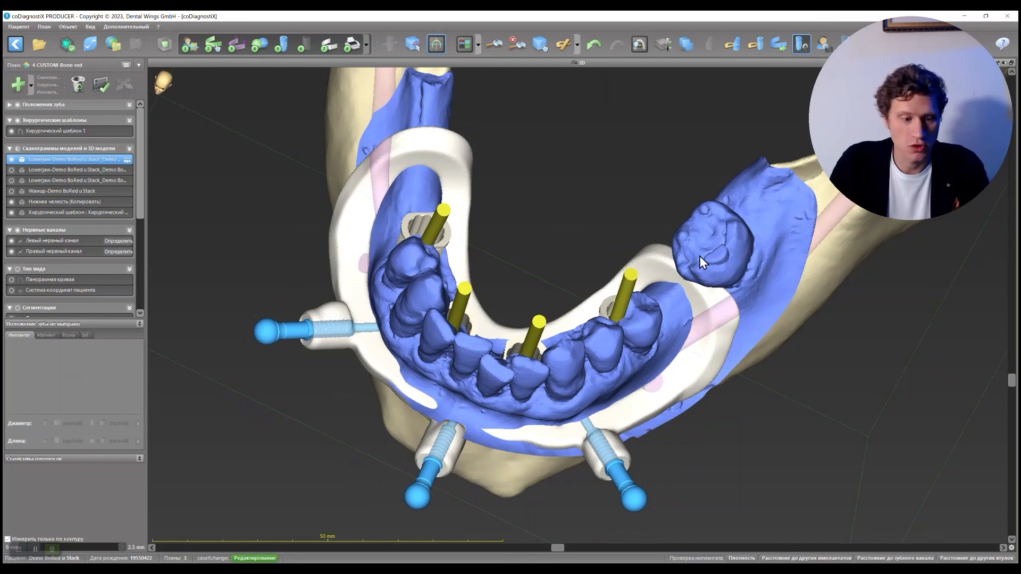
{"action": "left_click", "coordinate": [10, 159]}
{"action": "left_click", "coordinate": [12, 181]}
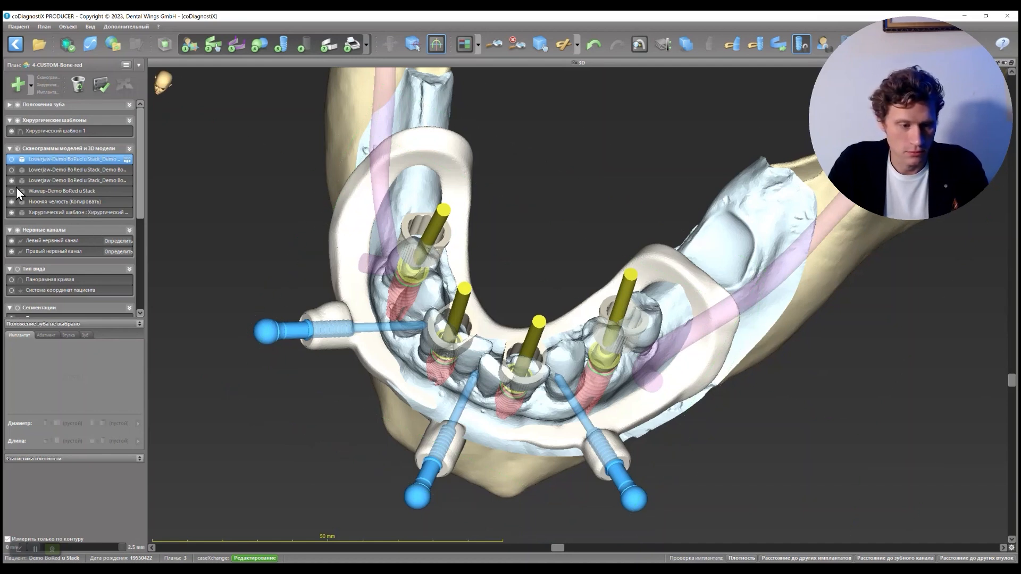
Step: Open the Tooth extraction scan in the mesh editor and choose the surgical guide model as the object to merge, checking their overlap
{"action": "left_click", "coordinate": [40, 182]}
{"action": "right_click", "coordinate": [63, 181]}
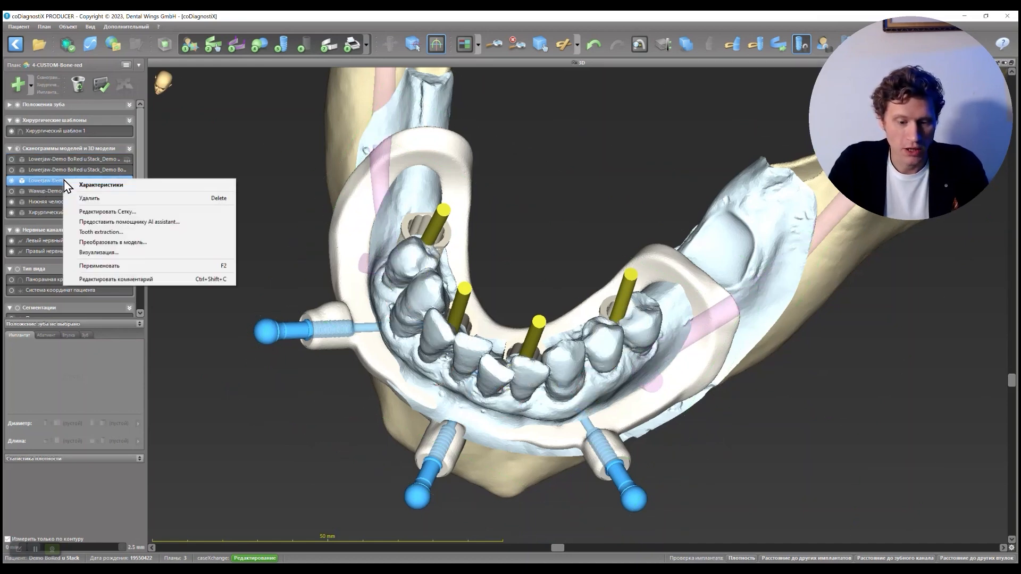
{"action": "left_click", "coordinate": [101, 212]}
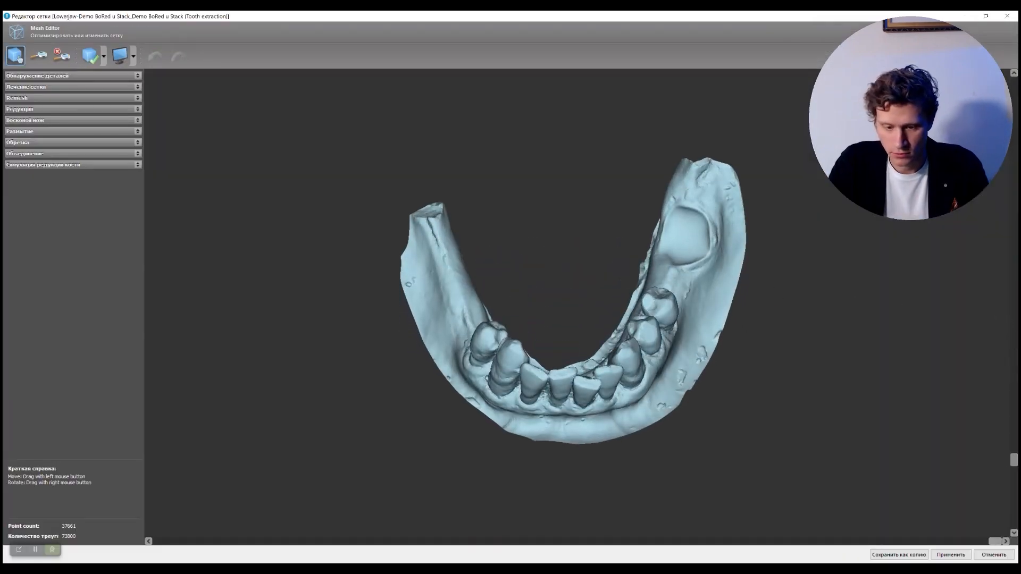
{"action": "left_click", "coordinate": [40, 153]}
{"action": "left_click", "coordinate": [81, 168]}
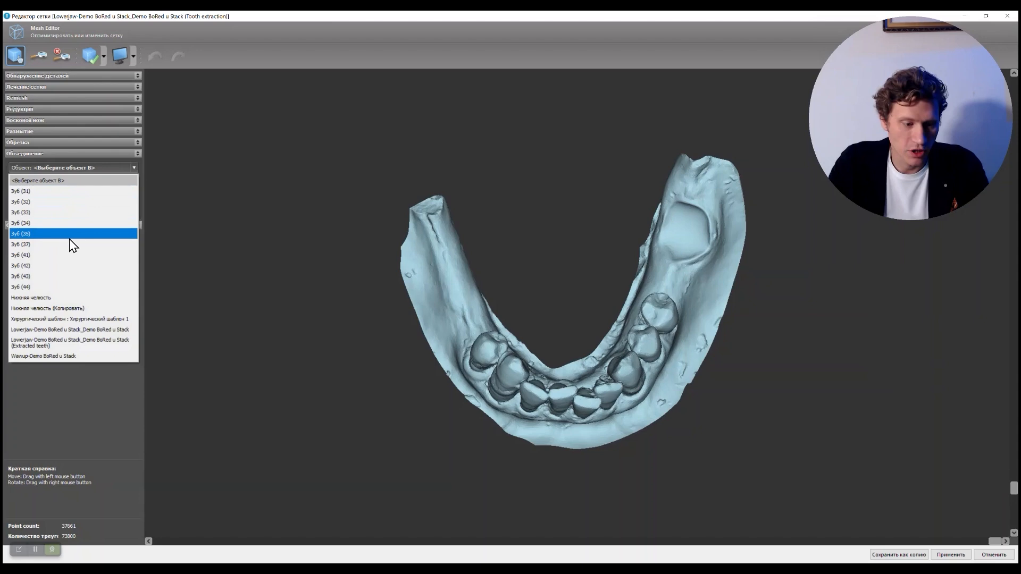
{"action": "left_click", "coordinate": [64, 320]}
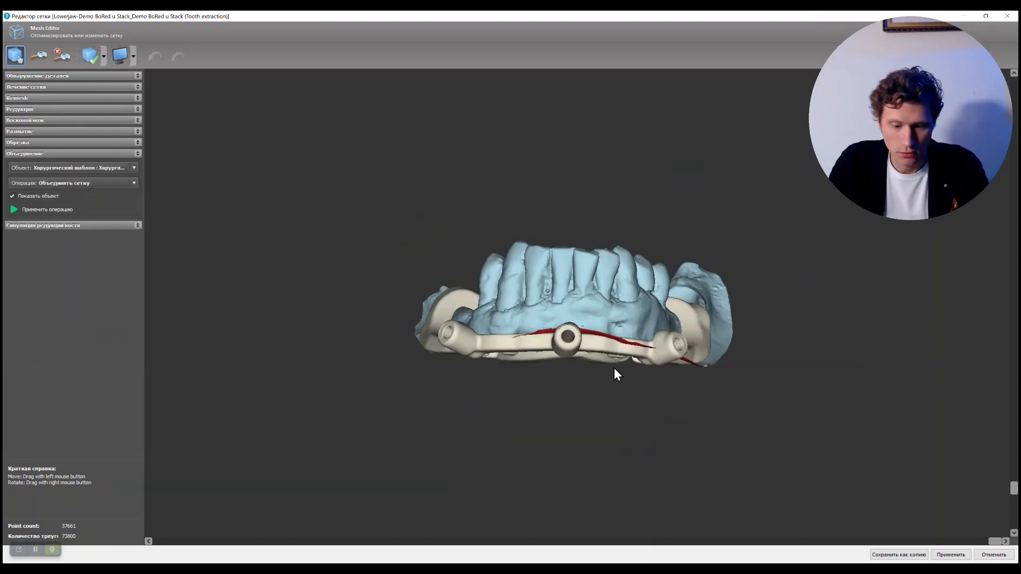
{"action": "left_click_drag", "start_coordinate": [1016, 500], "coordinate": [1006, 473]}
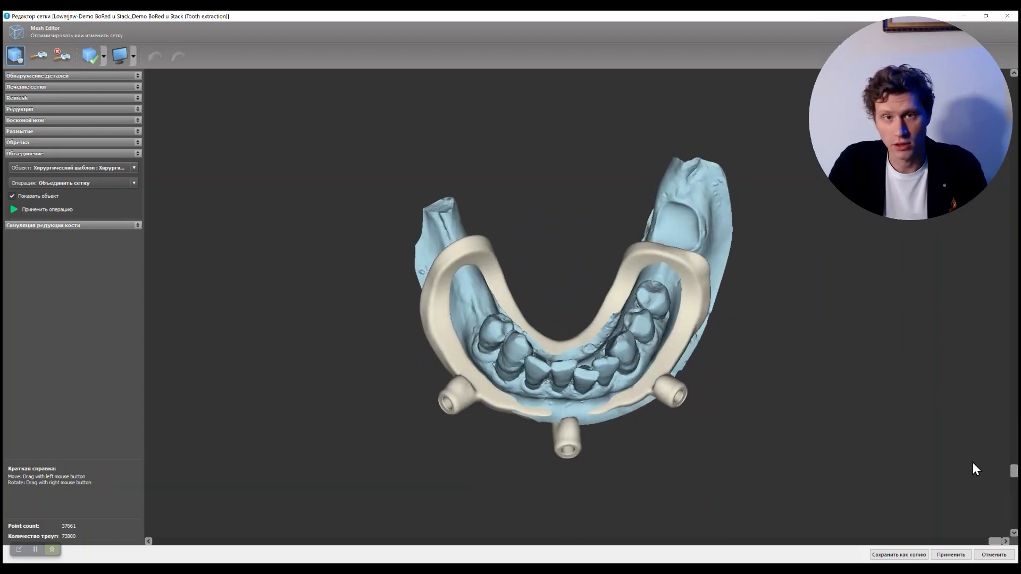
{"action": "mouse_move", "coordinate": [1014, 471]}
{"action": "left_mouse_down"}
{"action": "mouse_move", "coordinate": [999, 198]}
{"action": "mouse_move", "coordinate": [1013, 464]}
{"action": "left_mouse_up"}
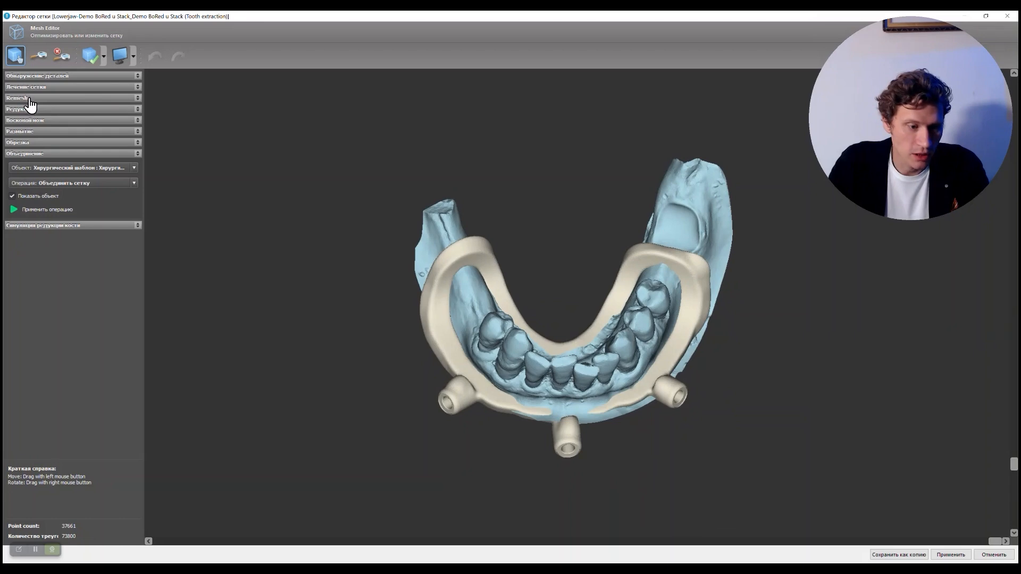
Step: Cut away the front vestibular edge of the scan over the guide bar using deep removal with a 40 px radius
{"action": "left_click", "coordinate": [33, 143]}
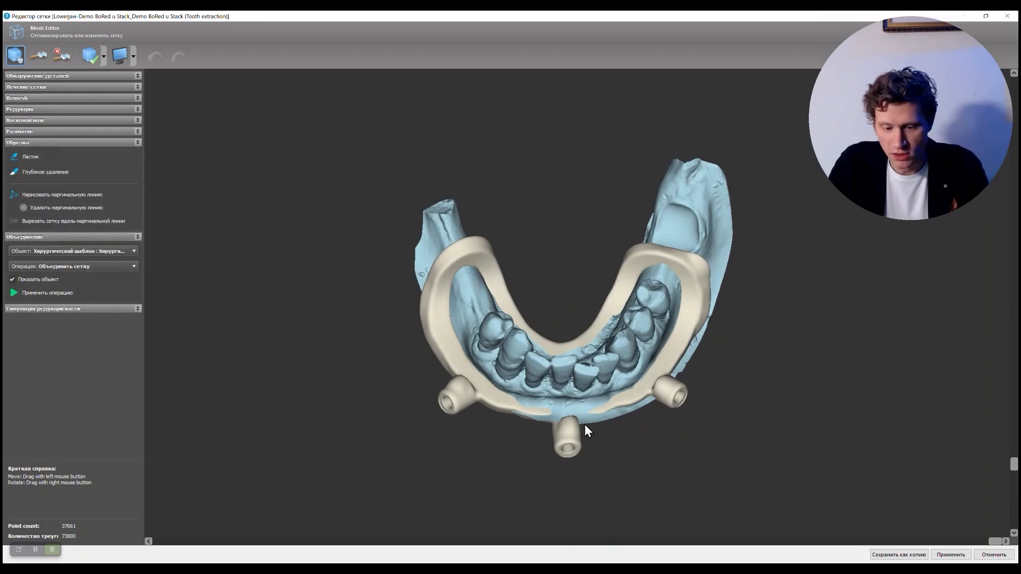
{"action": "left_click", "coordinate": [39, 173]}
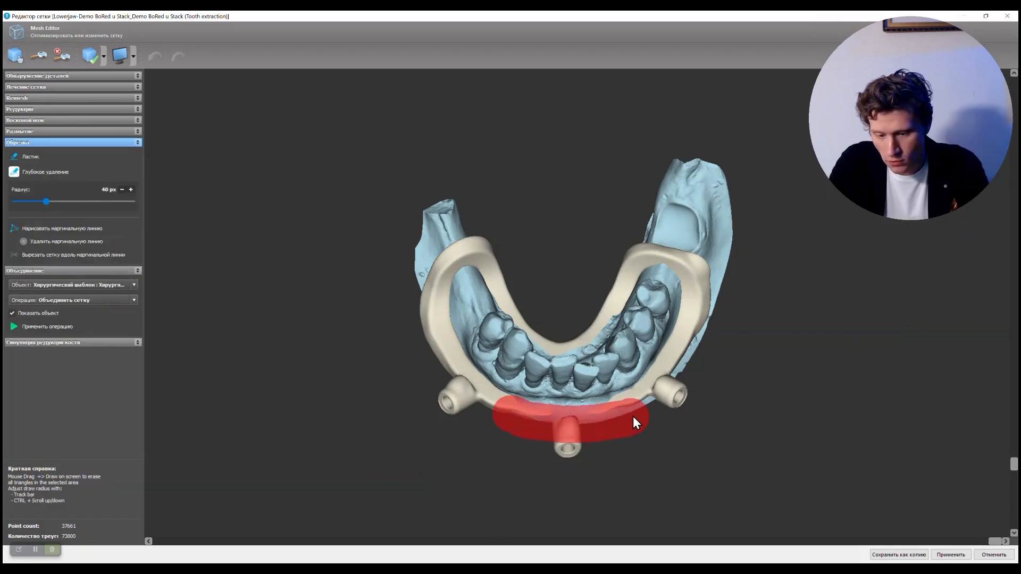
{"action": "left_click_drag", "start_coordinate": [666, 397], "coordinate": [668, 397]}
{"action": "mouse_move", "coordinate": [1014, 464]}
{"action": "left_mouse_down"}
{"action": "mouse_move", "coordinate": [998, 390]}
{"action": "mouse_move", "coordinate": [1000, 421]}
{"action": "left_mouse_up"}
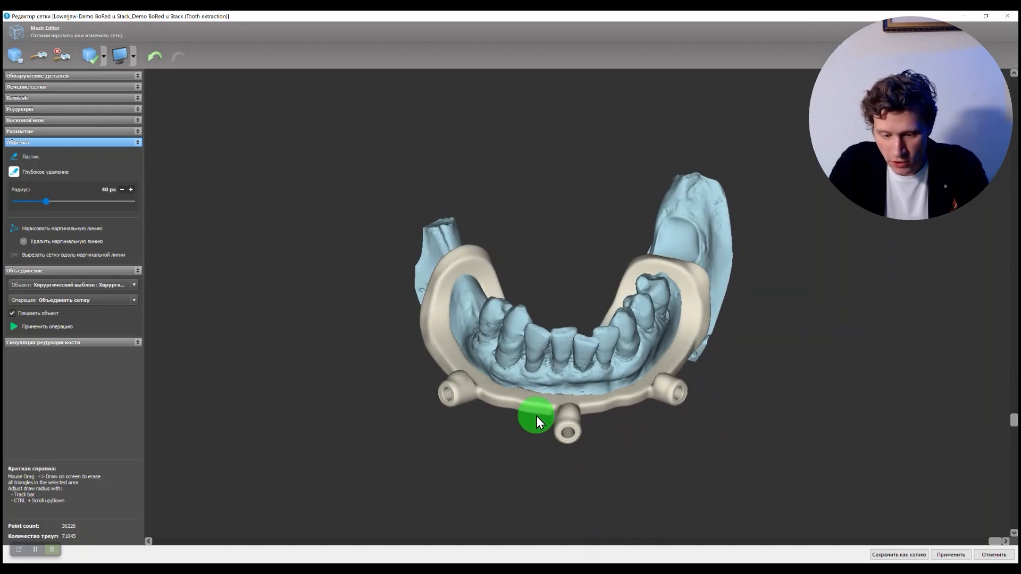
Step: Erase the remaining vestibular scan surface along the guide's front and side bar with the 40 px eraser
{"action": "left_click", "coordinate": [34, 157]}
{"action": "left_click_drag", "start_coordinate": [498, 399], "coordinate": [527, 406]}
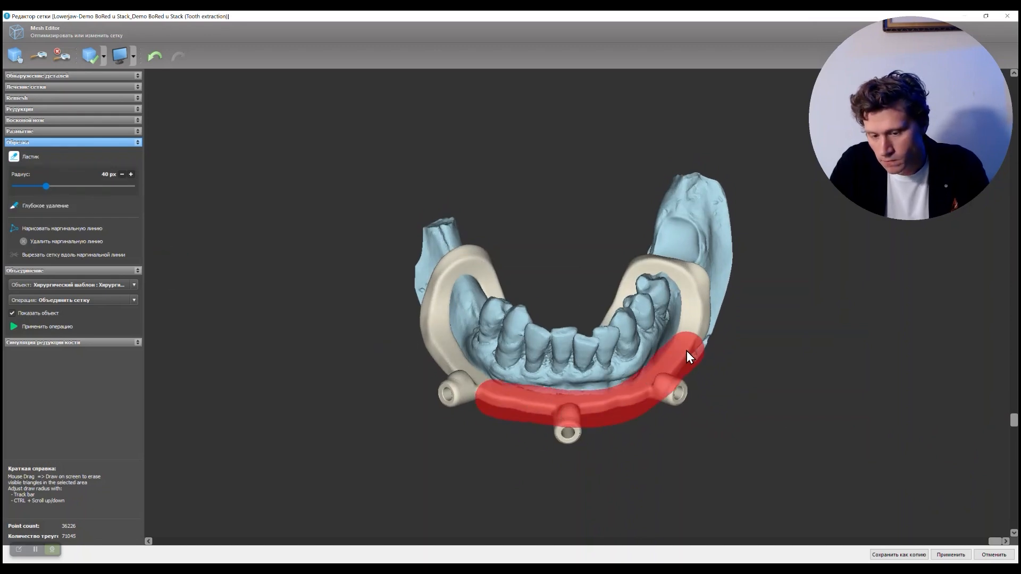
{"action": "left_click_drag", "start_coordinate": [687, 350], "coordinate": [688, 349]}
Step: Erase the lingual edge of the scan along the guide's inner bar with the 40 px eraser
{"action": "left_click_drag", "start_coordinate": [1014, 420], "coordinate": [1014, 523]}
{"action": "left_click_drag", "start_coordinate": [607, 282], "coordinate": [599, 308]}
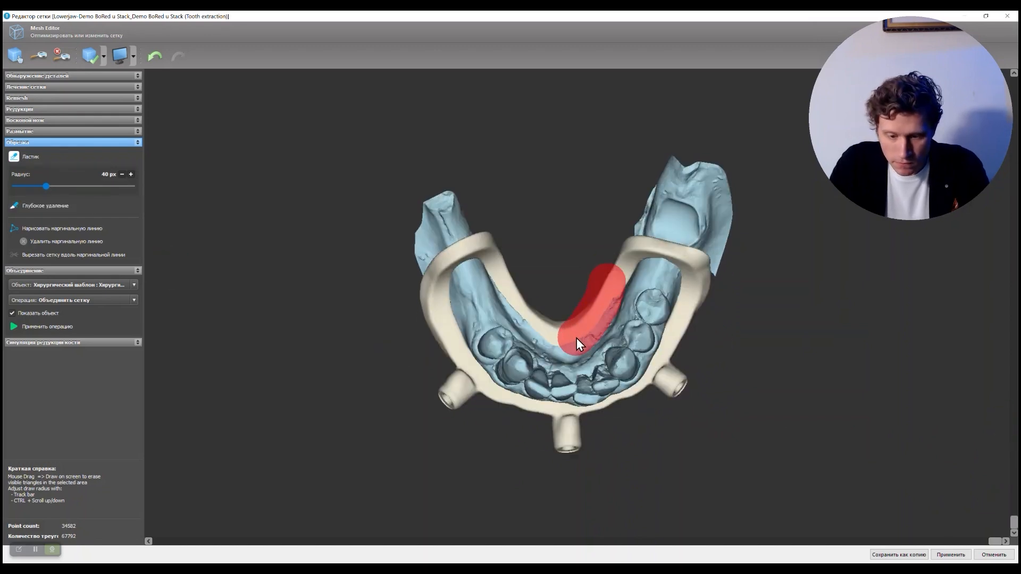
{"action": "left_click_drag", "start_coordinate": [528, 314], "coordinate": [526, 311]}
{"action": "left_click", "coordinate": [508, 280]}
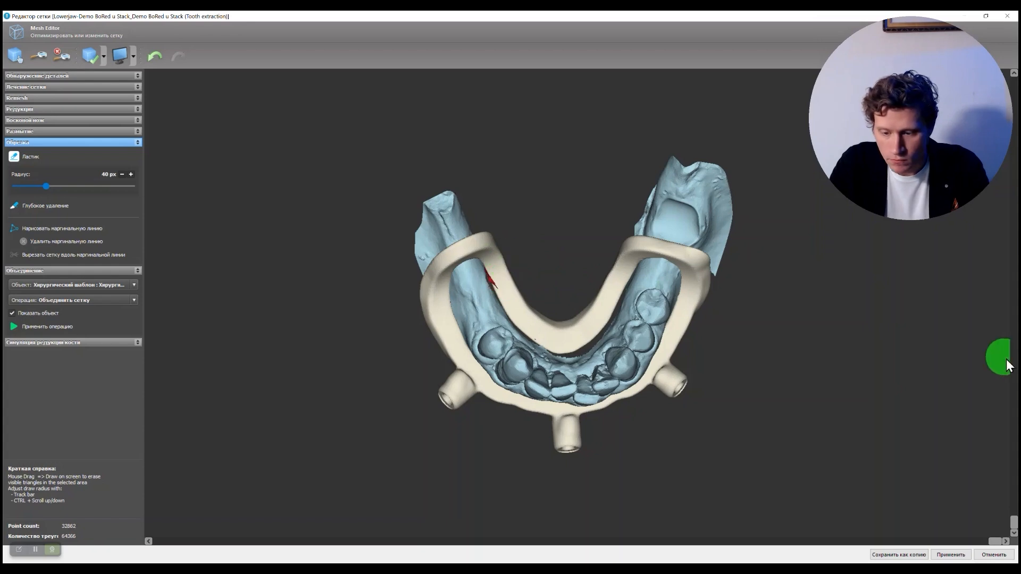
Step: Cut away the remaining scan surface along the guide's inner lingual bar using deep removal with a 40 px radius
{"action": "mouse_move", "coordinate": [1014, 521]}
{"action": "left_mouse_down"}
{"action": "mouse_move", "coordinate": [995, 376]}
{"action": "mouse_move", "coordinate": [953, 289]}
{"action": "mouse_move", "coordinate": [991, 542]}
{"action": "mouse_move", "coordinate": [953, 419]}
{"action": "mouse_move", "coordinate": [973, 514]}
{"action": "mouse_move", "coordinate": [977, 475]}
{"action": "mouse_move", "coordinate": [977, 512]}
{"action": "left_mouse_up"}
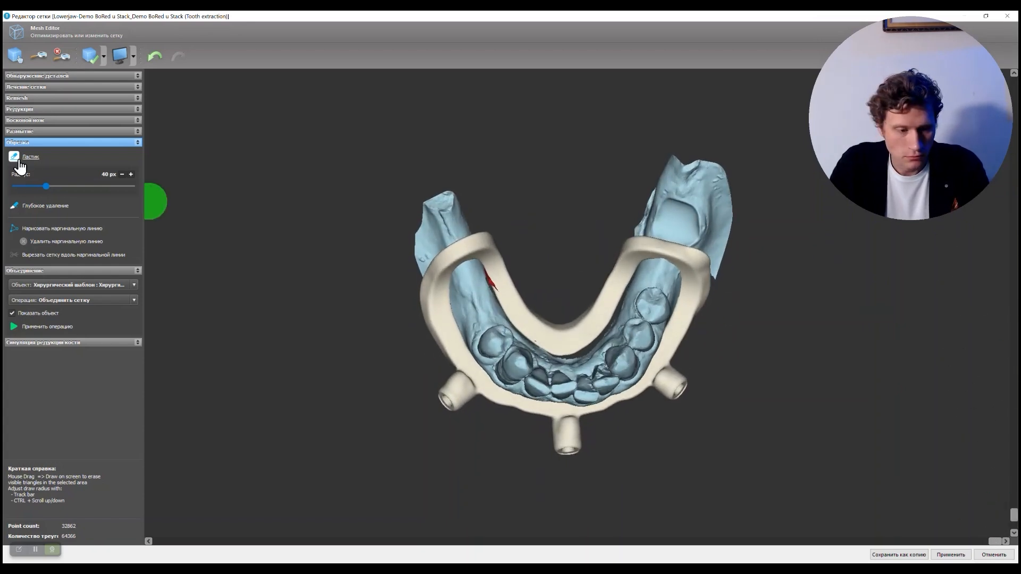
{"action": "left_click", "coordinate": [32, 207]}
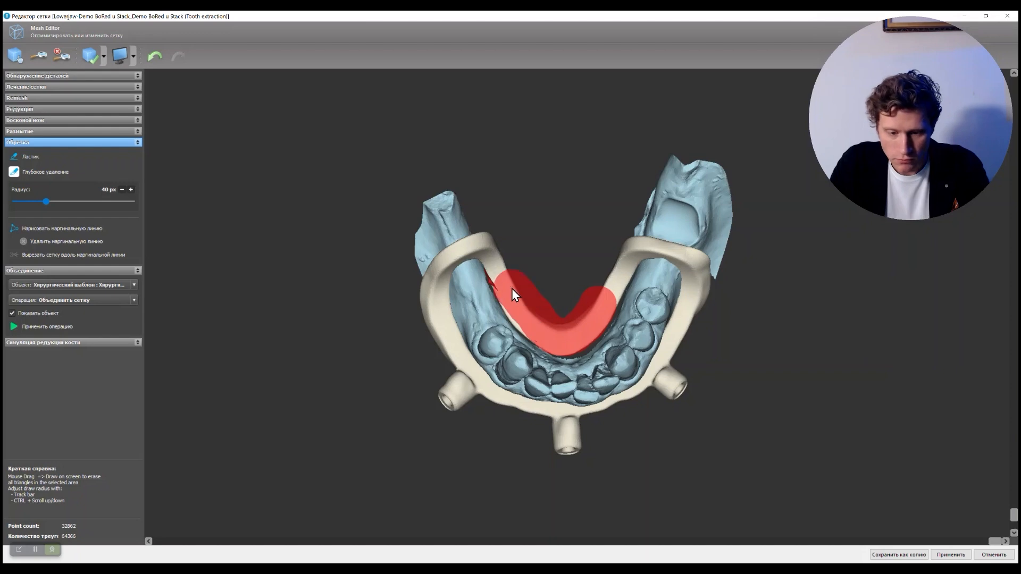
{"action": "left_click_drag", "start_coordinate": [503, 263], "coordinate": [504, 261]}
{"action": "mouse_move", "coordinate": [1014, 514]}
{"action": "left_mouse_down"}
{"action": "mouse_move", "coordinate": [976, 171]}
{"action": "mouse_move", "coordinate": [1012, 452]}
{"action": "left_mouse_up"}
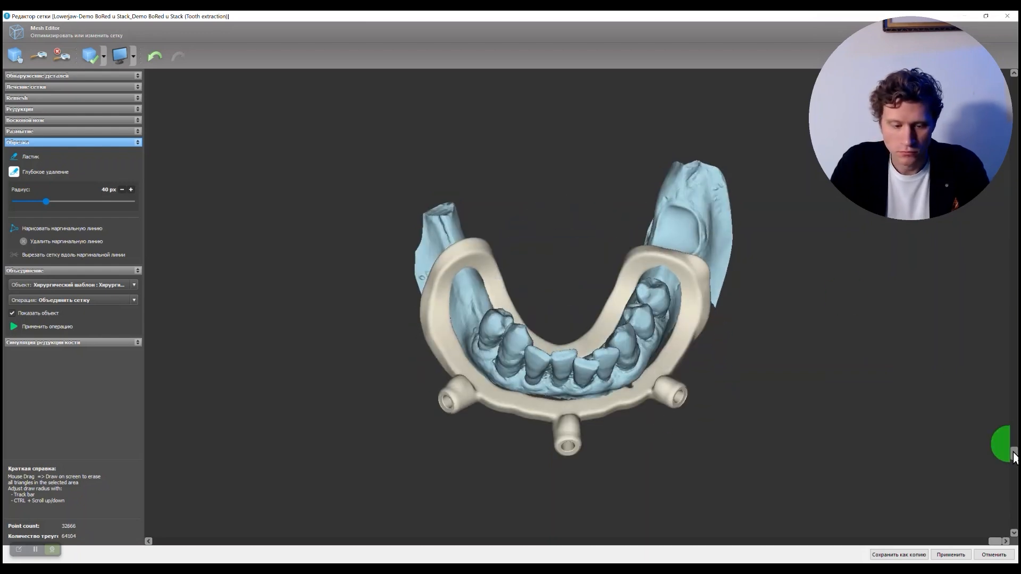
Step: Try to combine the scan and the surgical guide model with the A+B union operation
{"action": "left_click", "coordinate": [86, 299]}
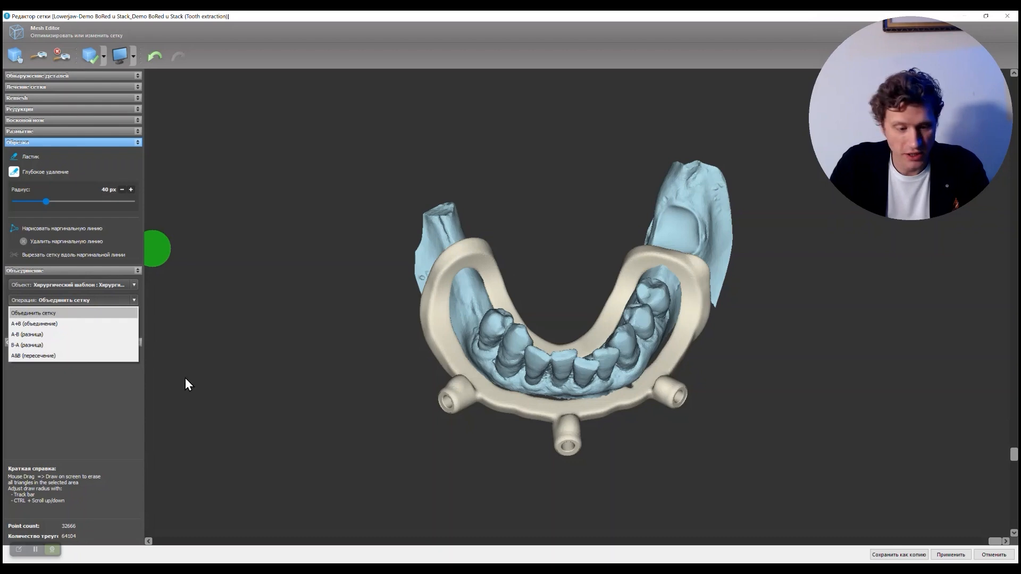
{"action": "left_click", "coordinate": [40, 408]}
{"action": "left_click", "coordinate": [52, 300]}
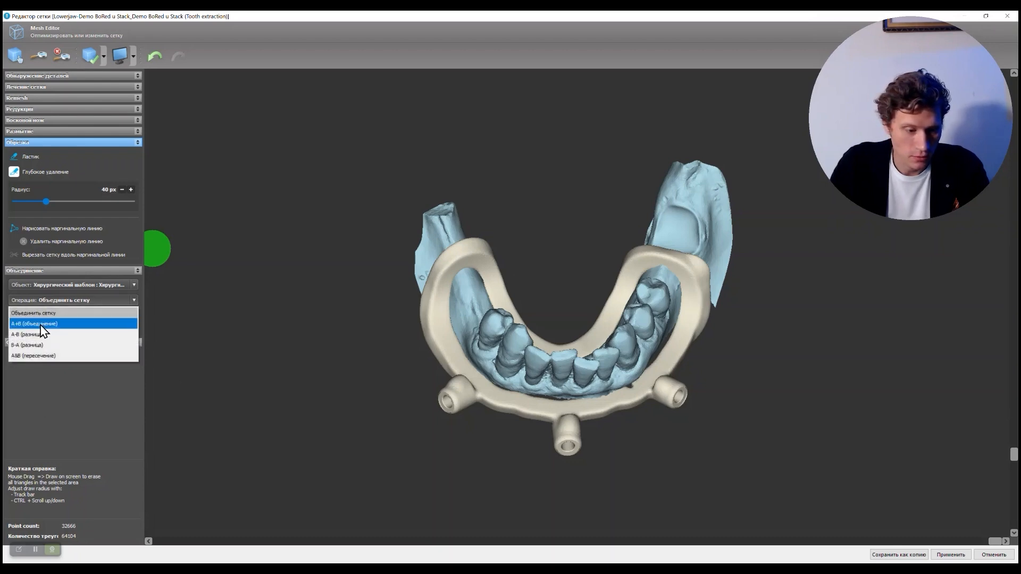
{"action": "left_click", "coordinate": [41, 324]}
{"action": "left_click", "coordinate": [39, 327]}
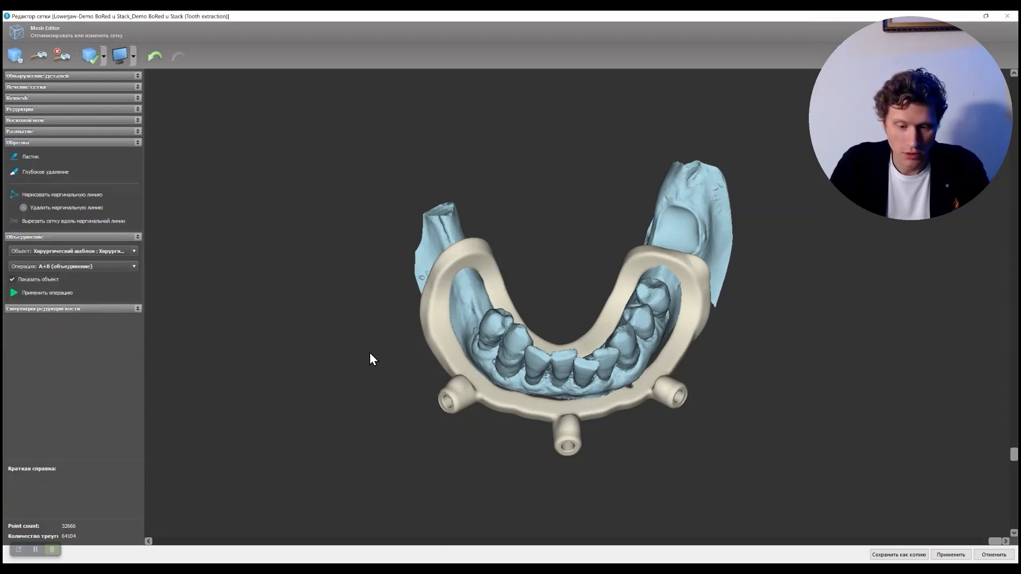
Step: Merge the surgical guide into the scan with the merge mesh operation and hide the separate guide object
{"action": "left_click", "coordinate": [70, 267]}
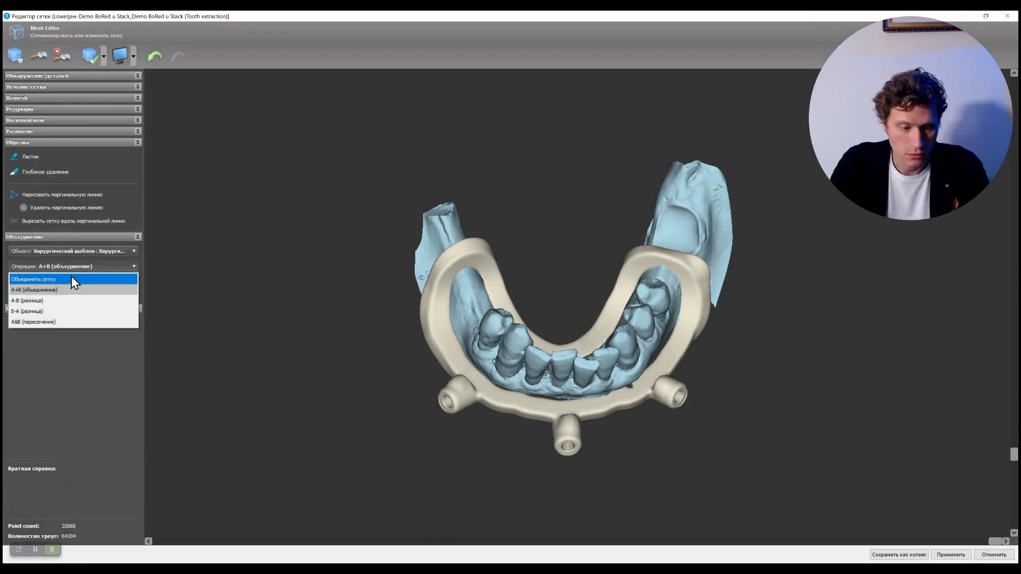
{"action": "left_click", "coordinate": [72, 278]}
{"action": "left_click", "coordinate": [51, 294]}
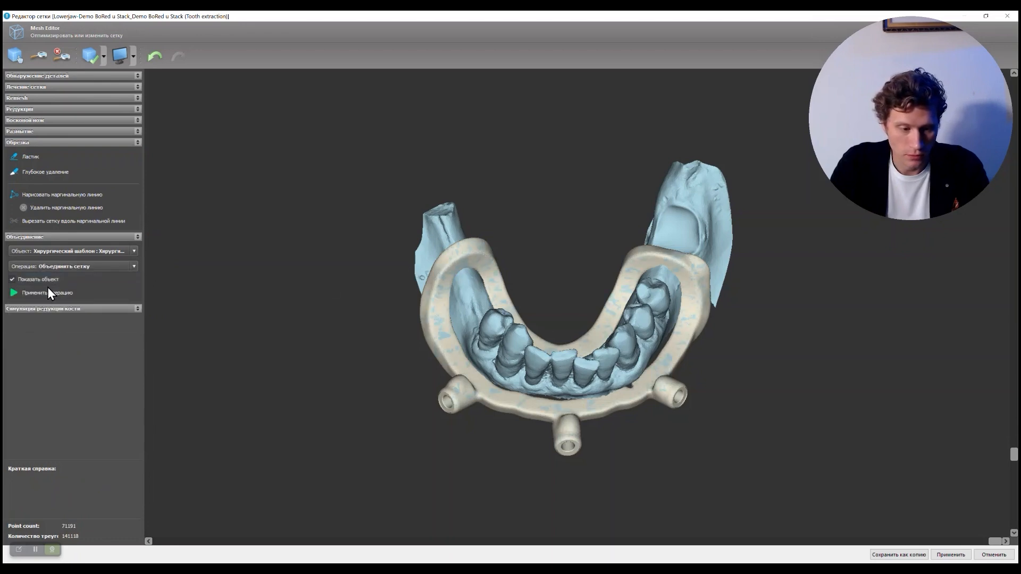
{"action": "left_click", "coordinate": [12, 279]}
{"action": "left_click_drag", "start_coordinate": [1013, 454], "coordinate": [987, 451]}
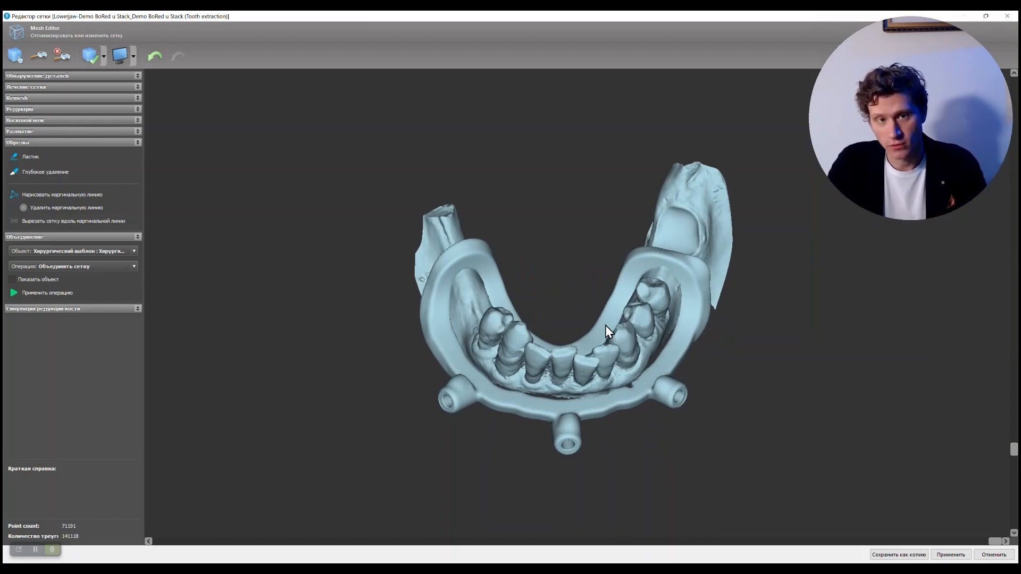
Step: Save the merged mesh as a copy and rename the new model red+teeth
{"action": "left_click", "coordinate": [914, 555]}
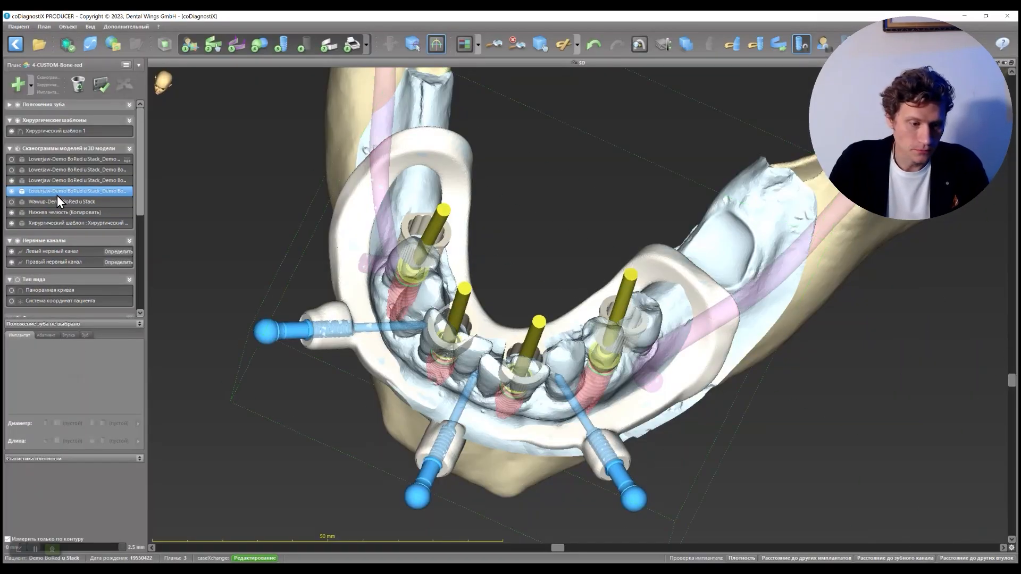
{"action": "right_click", "coordinate": [68, 194]}
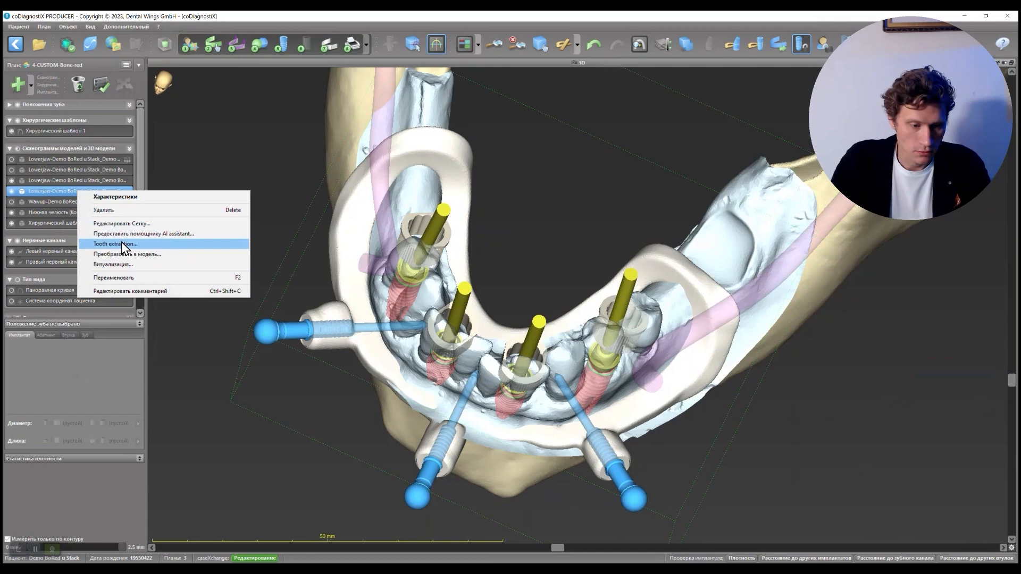
{"action": "left_click", "coordinate": [128, 280]}
{"action": "type", "text": "r"}
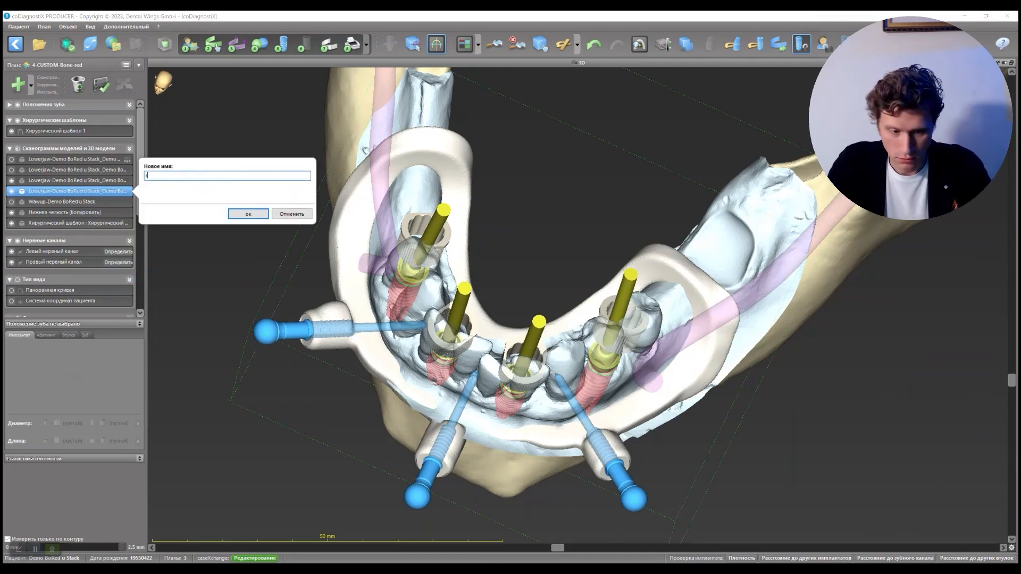
{"action": "type", "text": "ed+teeth"}
{"action": "key", "text": "Return"}
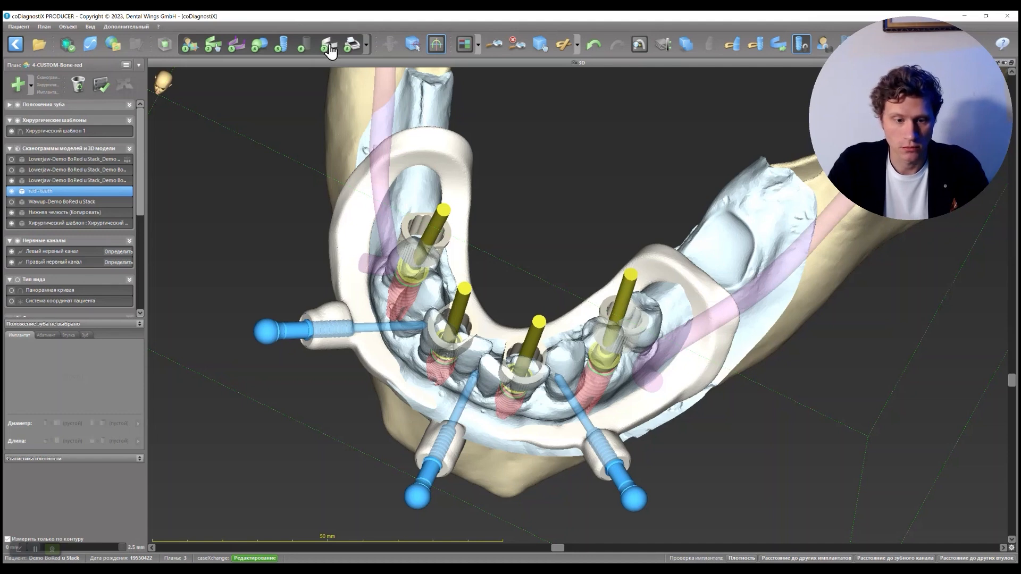
Step: Start a new surgical guide with red+teeth as the base model and align the view to define its insertion direction
{"action": "left_click", "coordinate": [330, 50]}
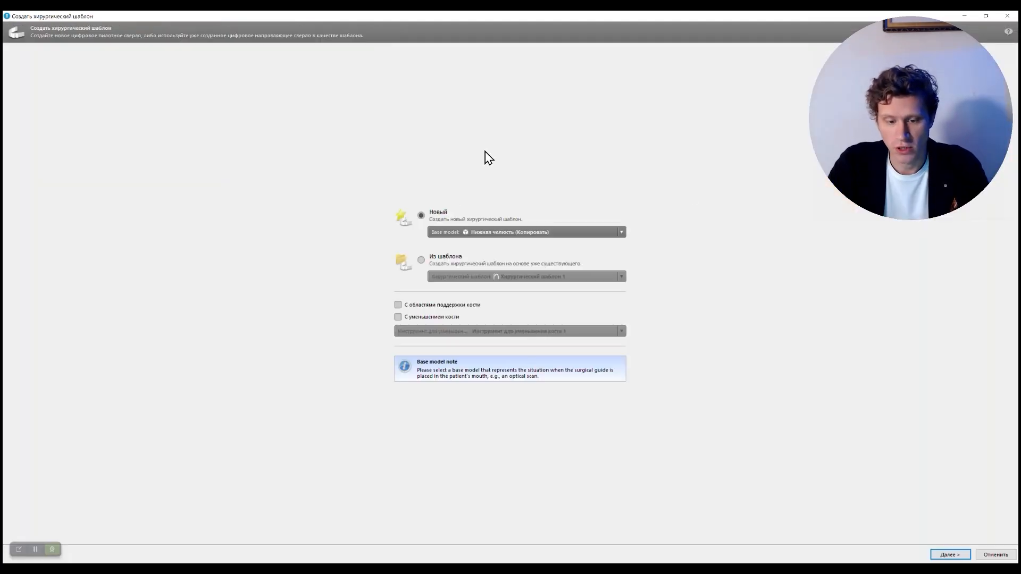
{"action": "left_click", "coordinate": [542, 238]}
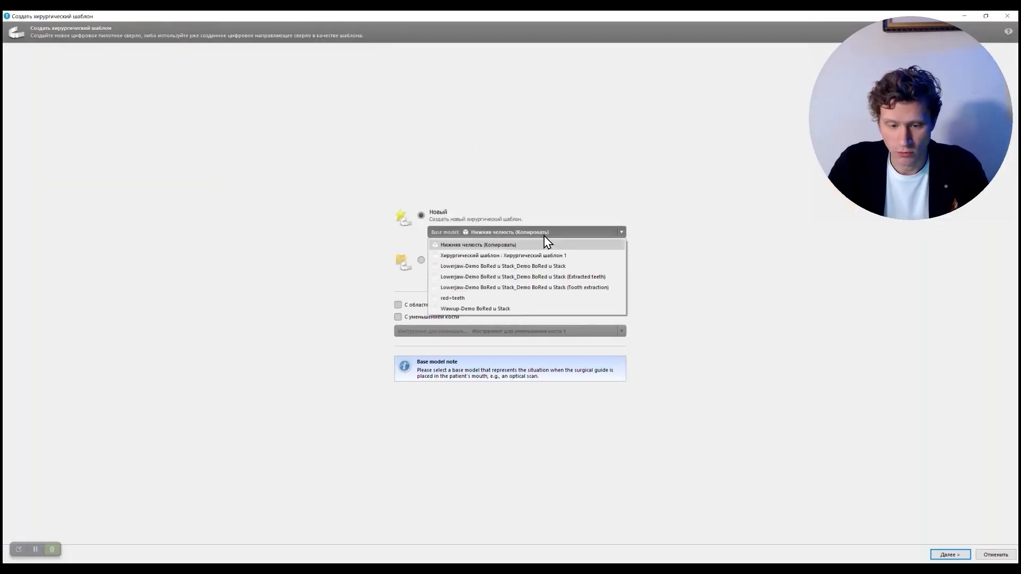
{"action": "left_click", "coordinate": [531, 299]}
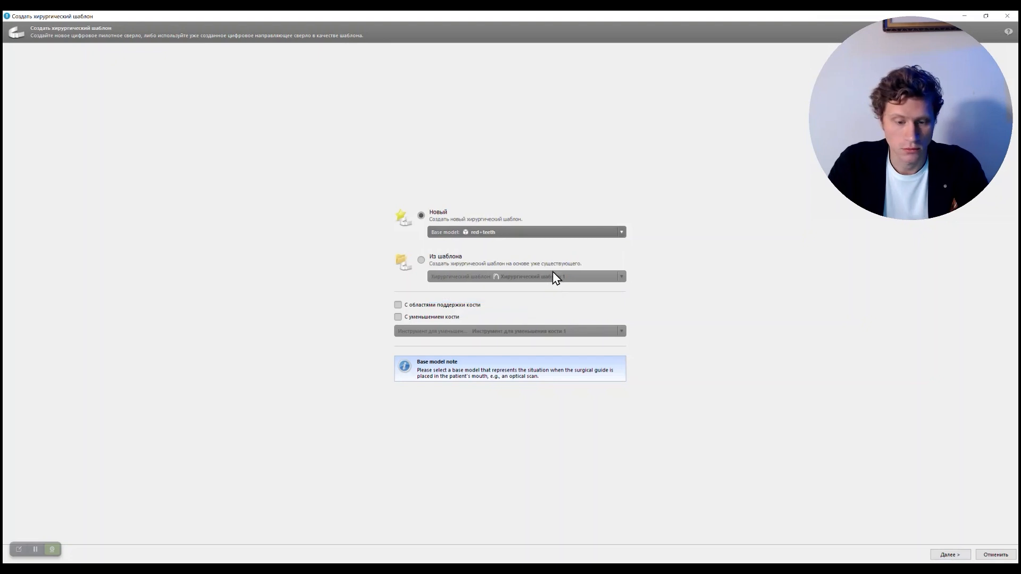
{"action": "left_click", "coordinate": [962, 554]}
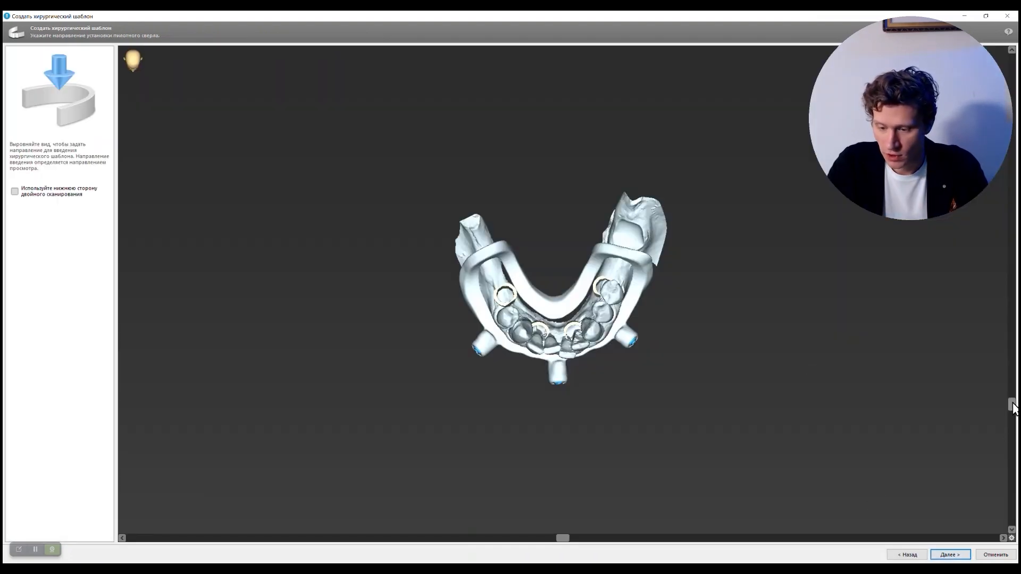
{"action": "left_click_drag", "start_coordinate": [1012, 405], "coordinate": [1012, 385]}
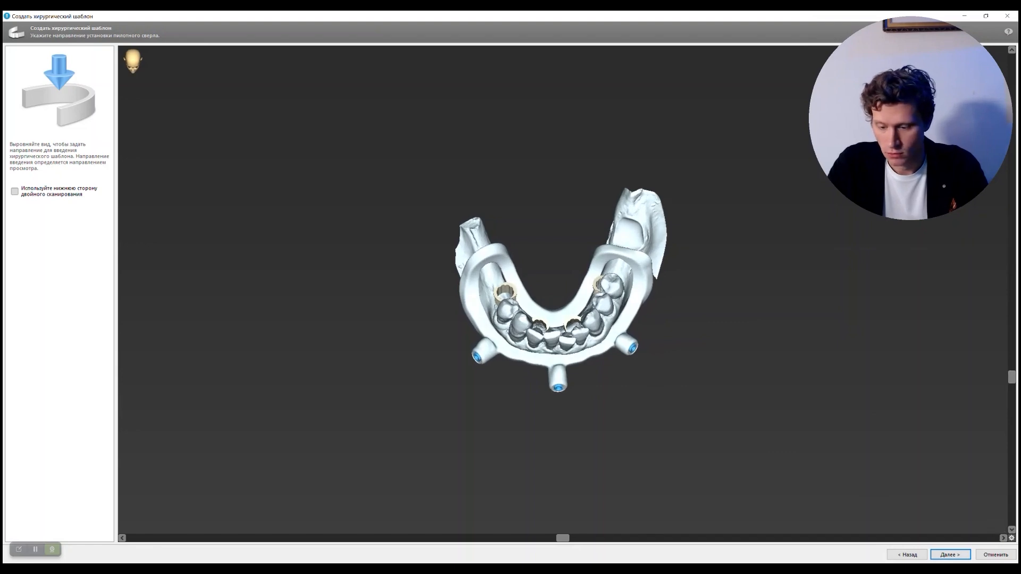
{"action": "left_click", "coordinate": [949, 555]}
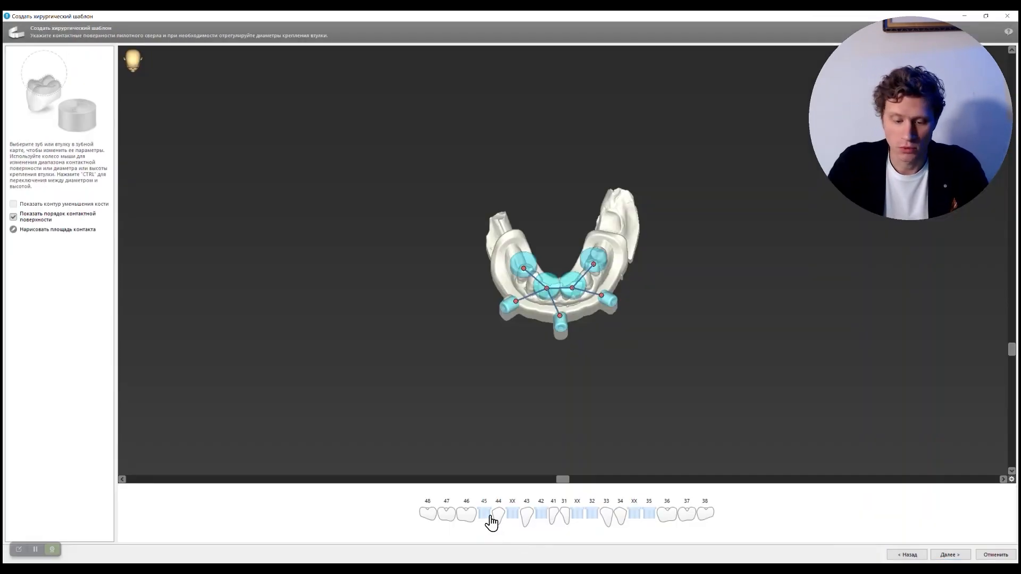
Step: Exclude the implant sleeves at positions 45, 42, 32 and 35 from the new surgical guide
{"action": "left_click", "coordinate": [487, 515]}
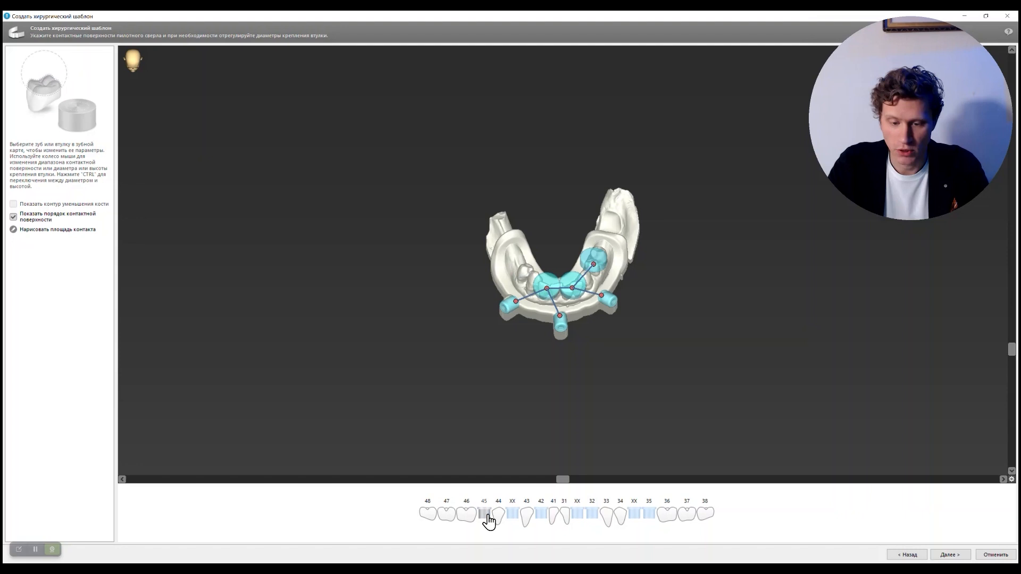
{"action": "left_click", "coordinate": [537, 516]}
{"action": "left_click", "coordinate": [591, 517]}
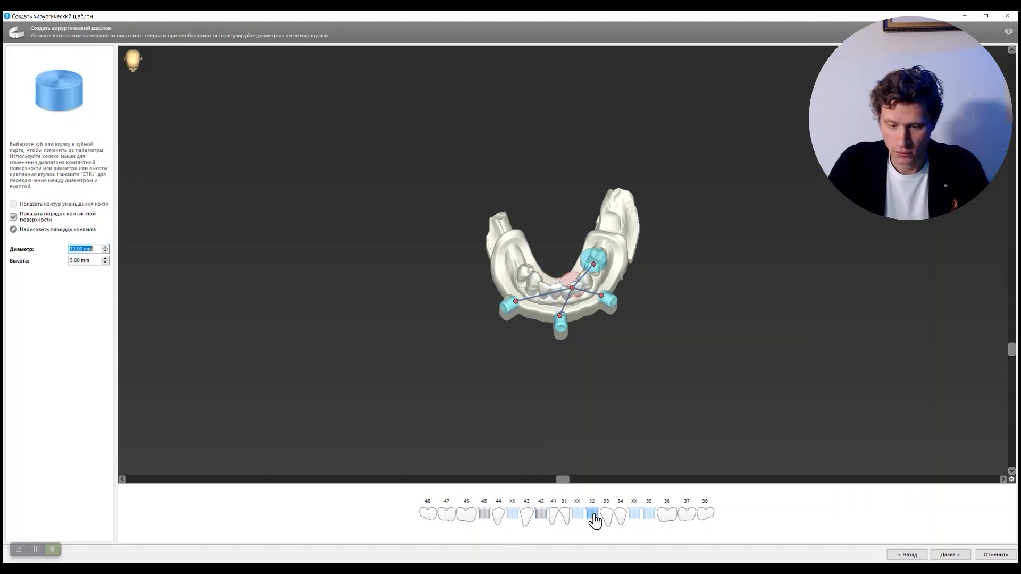
{"action": "left_click", "coordinate": [648, 517]}
{"action": "left_click", "coordinate": [562, 326]}
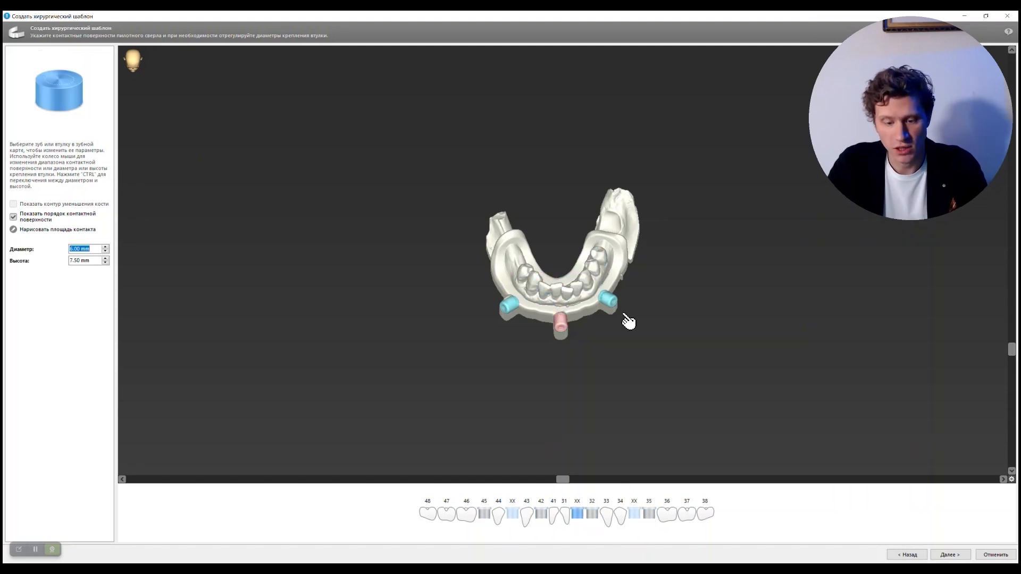
{"action": "left_click", "coordinate": [610, 302]}
Step: Place contact areas 46 and 36 on the rear ends of the guide bar, about 11.1 mm and 8.6 mm in diameter
{"action": "scroll", "coordinate": [559, 272], "scroll_direction": "up", "scroll_amount": 5}
{"action": "mouse_move", "coordinate": [1012, 350]}
{"action": "left_mouse_down"}
{"action": "mouse_move", "coordinate": [1012, 373]}
{"action": "mouse_move", "coordinate": [1012, 364]}
{"action": "left_mouse_up"}
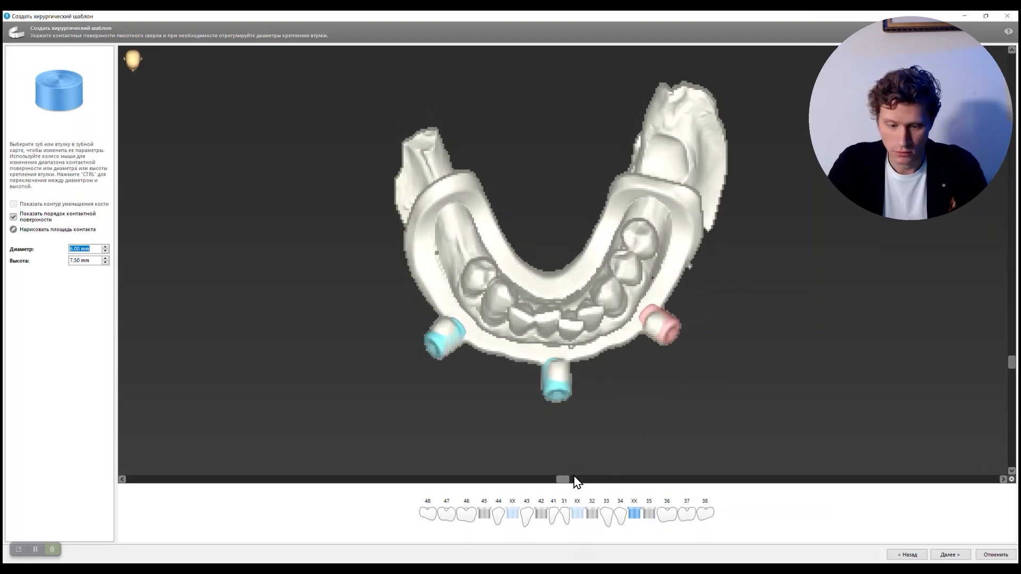
{"action": "left_click", "coordinate": [467, 515]}
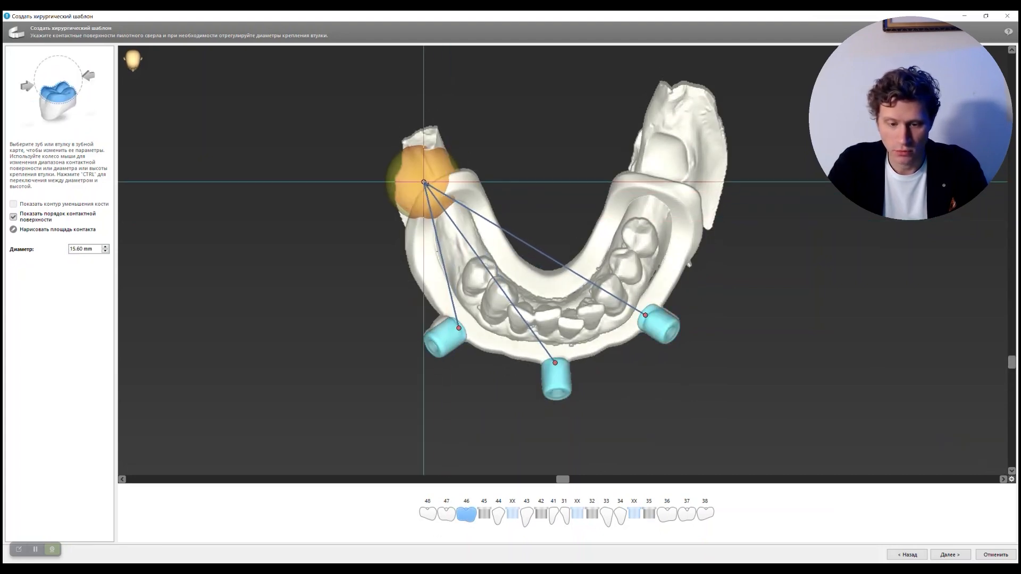
{"action": "scroll", "coordinate": [445, 196], "scroll_direction": "down", "scroll_amount": 9}
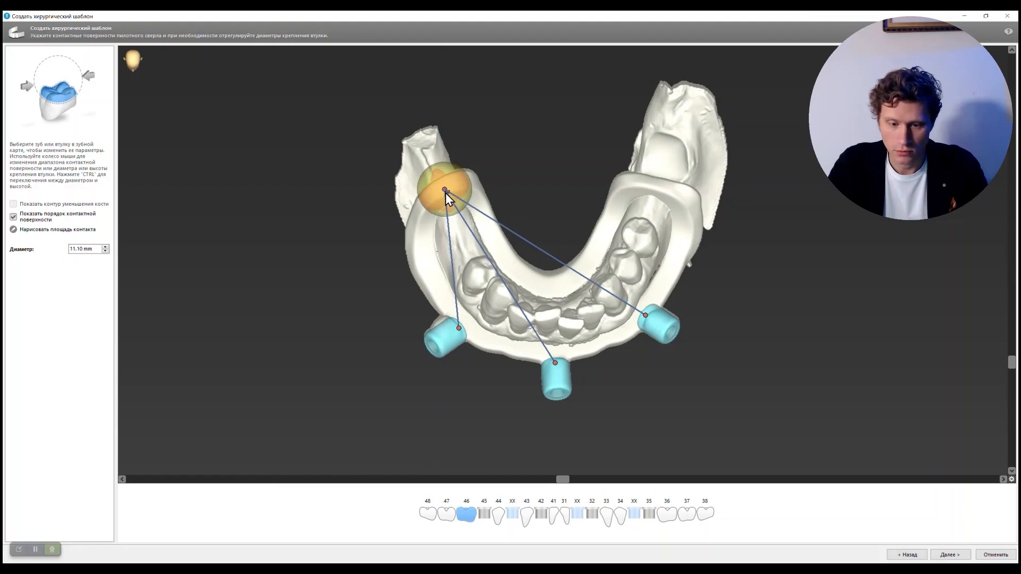
{"action": "left_click", "coordinate": [445, 191]}
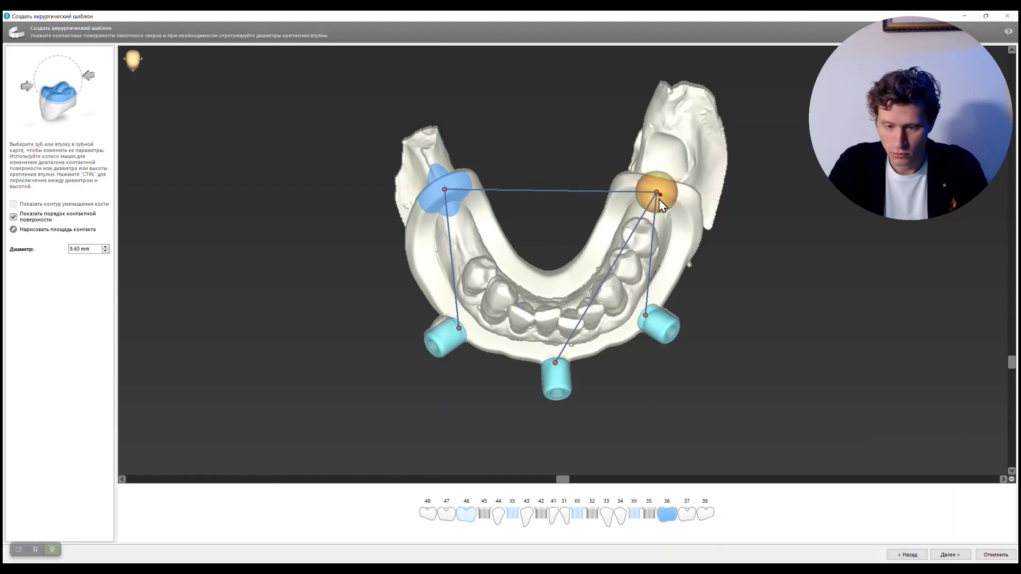
{"action": "left_click", "coordinate": [658, 199]}
Step: Place contact areas 34, 33, 31, 41, 43 and 44 over the remaining teeth along the arch, with 31 about 11.4 mm in diameter
{"action": "left_click", "coordinate": [620, 514]}
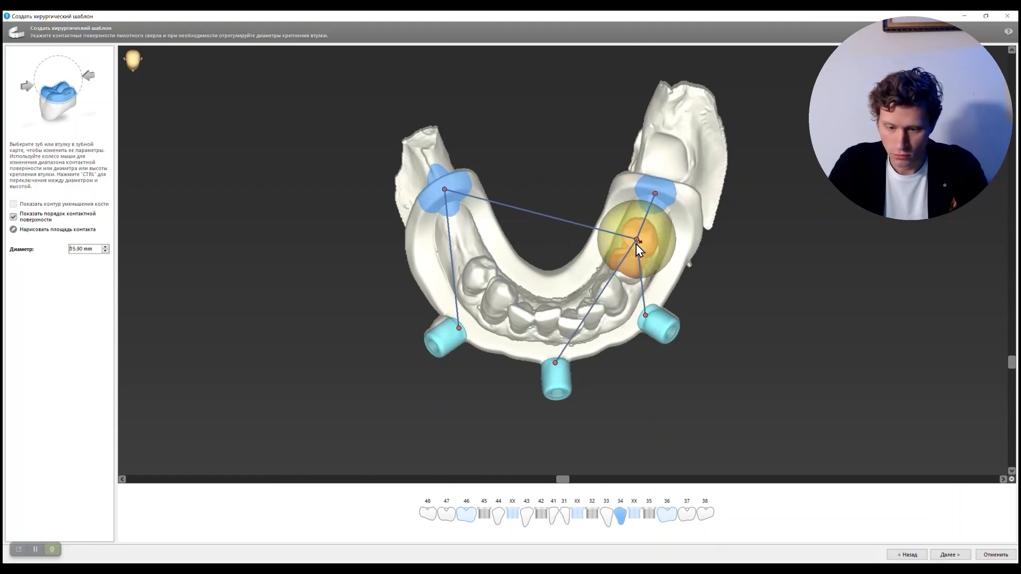
{"action": "left_click", "coordinate": [636, 243]}
{"action": "left_click", "coordinate": [605, 292]}
{"action": "left_click", "coordinate": [562, 517]}
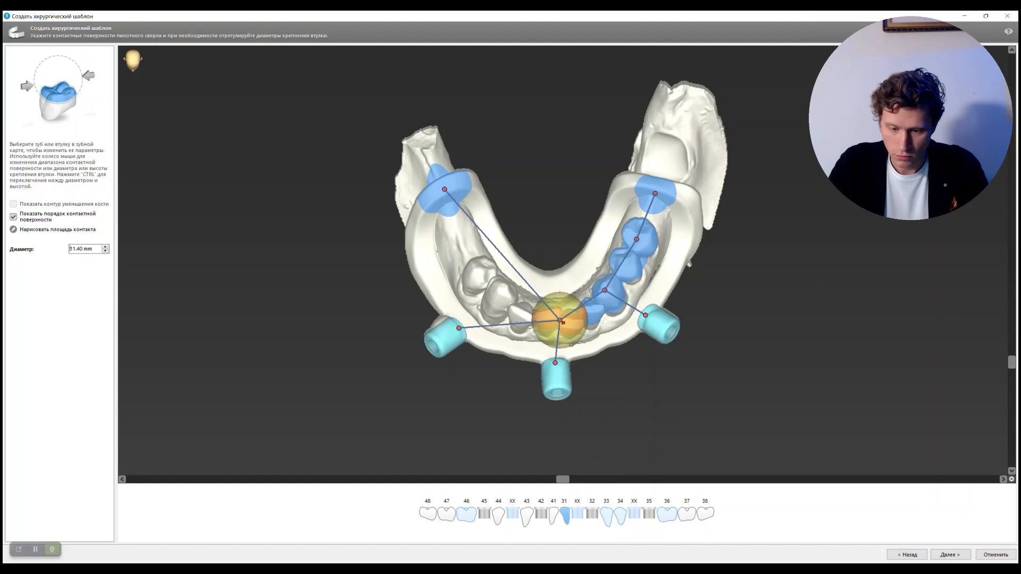
{"action": "left_click", "coordinate": [558, 320]}
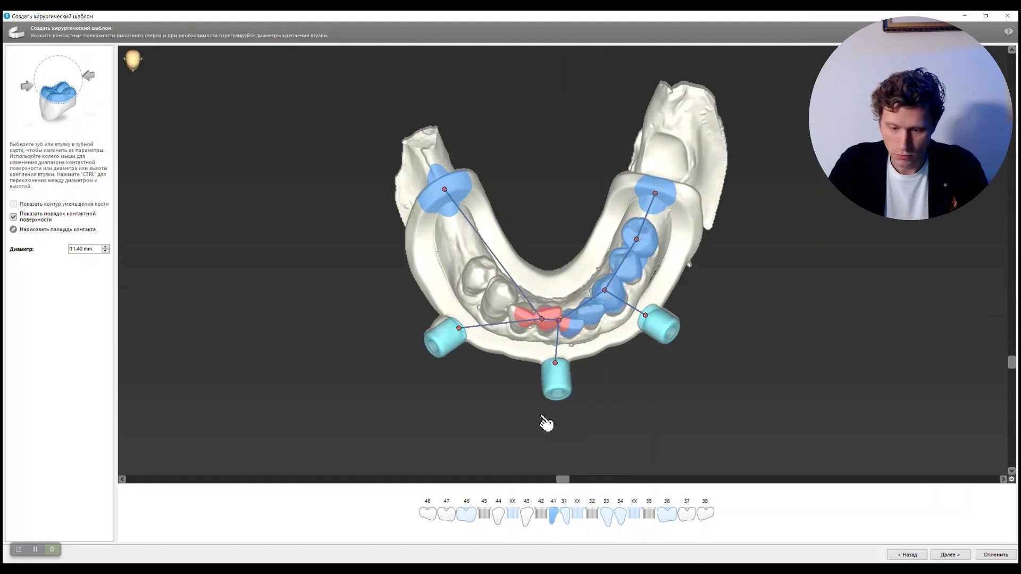
{"action": "left_click", "coordinate": [533, 319]}
{"action": "left_click", "coordinate": [499, 298]}
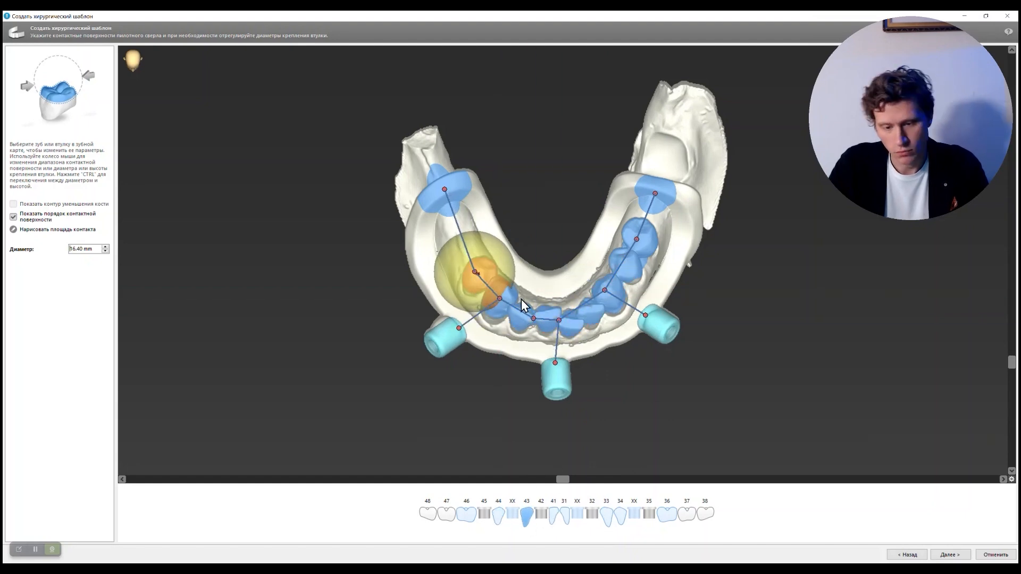
Step: Move contact area 41 onto the lingual bar at about 8.4 mm diameter and shift area 43 toward the incisors at about 16.6 mm
{"action": "left_click", "coordinate": [555, 516]}
{"action": "scroll", "coordinate": [552, 277], "scroll_direction": "down", "scroll_amount": 7}
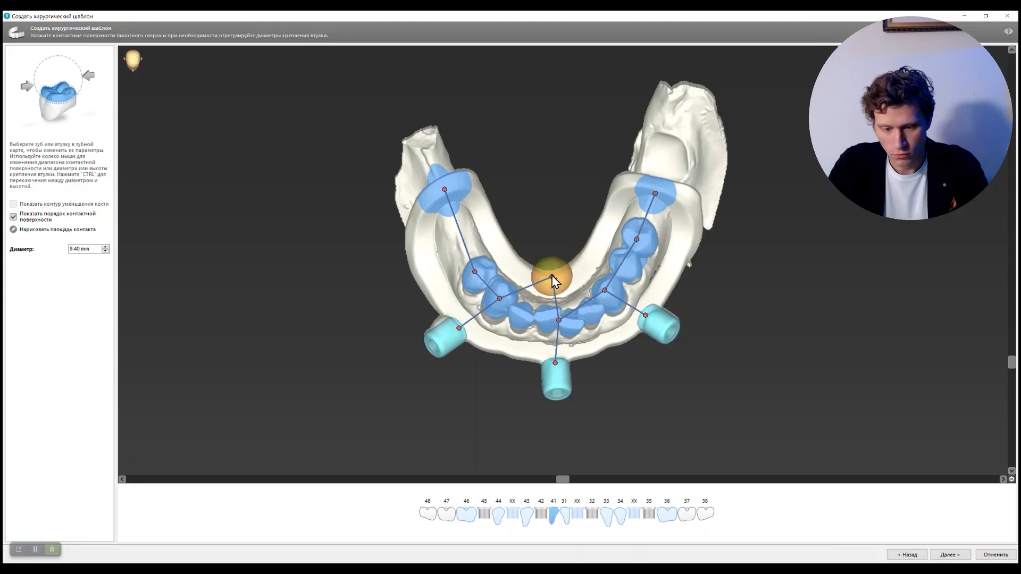
{"action": "left_click_drag", "start_coordinate": [552, 277], "coordinate": [557, 276]}
{"action": "left_click_drag", "start_coordinate": [500, 299], "coordinate": [512, 310]}
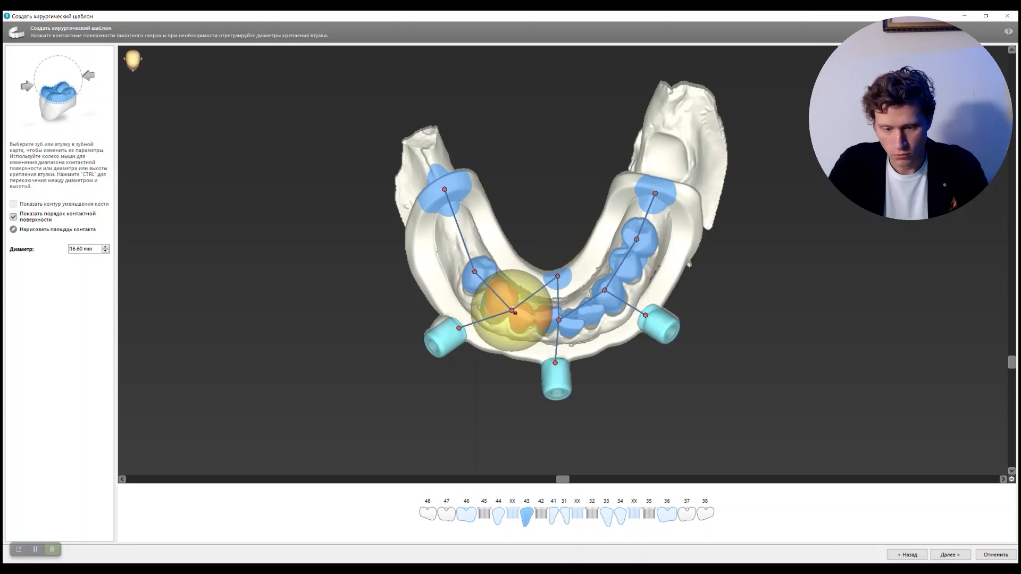
{"action": "left_click", "coordinate": [605, 293]}
Step: Shift contact areas 33 and 34 along the tooth row and enlarge area 34 to cover both premolars
{"action": "left_click_drag", "start_coordinate": [1012, 365], "coordinate": [978, 374]}
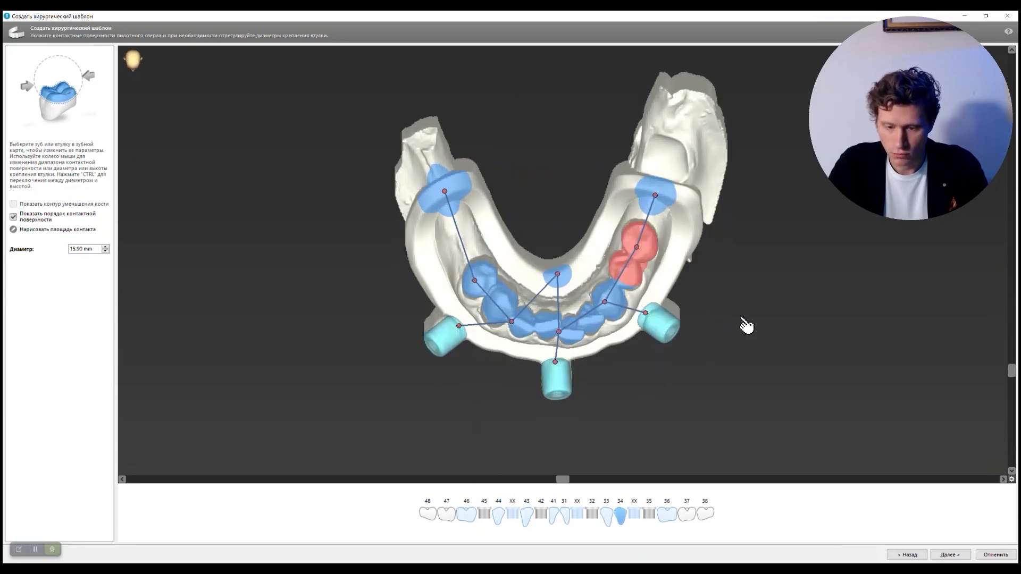
{"action": "left_click_drag", "start_coordinate": [606, 302], "coordinate": [610, 302]}
{"action": "left_click_drag", "start_coordinate": [636, 247], "coordinate": [631, 257]}
{"action": "scroll", "coordinate": [631, 257], "scroll_direction": "up", "scroll_amount": 1}
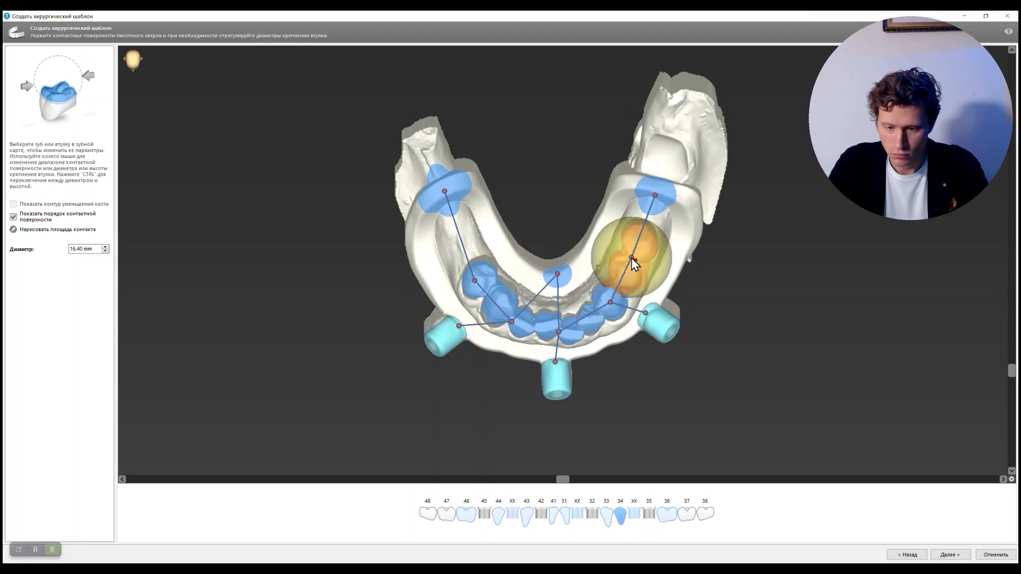
{"action": "scroll", "coordinate": [631, 257], "scroll_direction": "up", "scroll_amount": 3}
{"action": "left_click", "coordinate": [638, 254]}
Step: Shift contact area 46 along the rear end of the guide bar with a diameter of about 10.6 mm
{"action": "left_click_drag", "start_coordinate": [1012, 370], "coordinate": [962, 388]}
{"action": "left_click", "coordinate": [443, 186]}
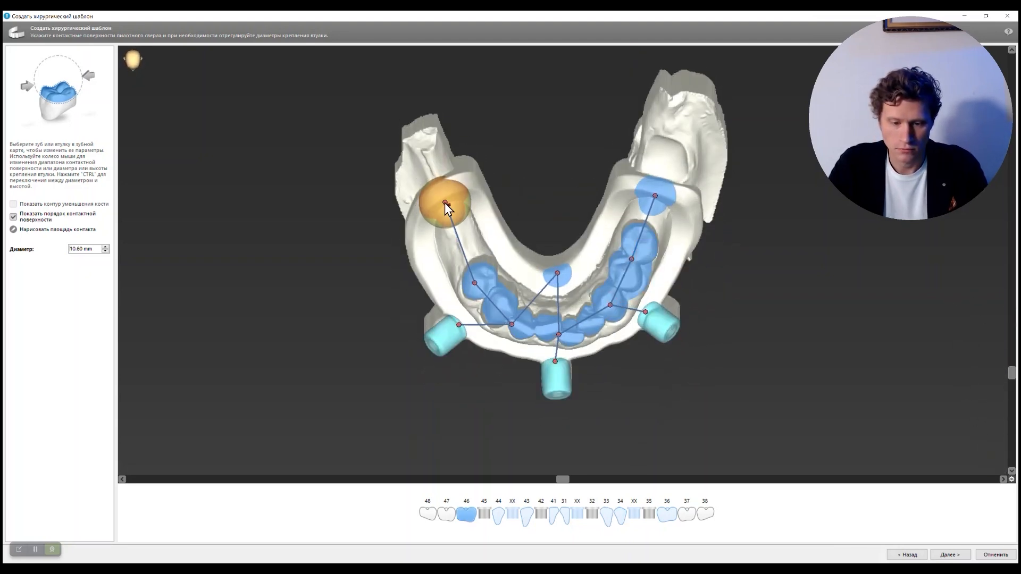
{"action": "mouse_move", "coordinate": [1012, 373]}
{"action": "left_mouse_down"}
{"action": "mouse_move", "coordinate": [1006, 355]}
{"action": "mouse_move", "coordinate": [1004, 365]}
{"action": "left_mouse_up"}
Step: Enlarge the mounts of the three fixation pin sleeves to a diameter of about 12 mm each
{"action": "left_click", "coordinate": [445, 336]}
{"action": "scroll", "coordinate": [449, 337], "scroll_direction": "up", "scroll_amount": 10}
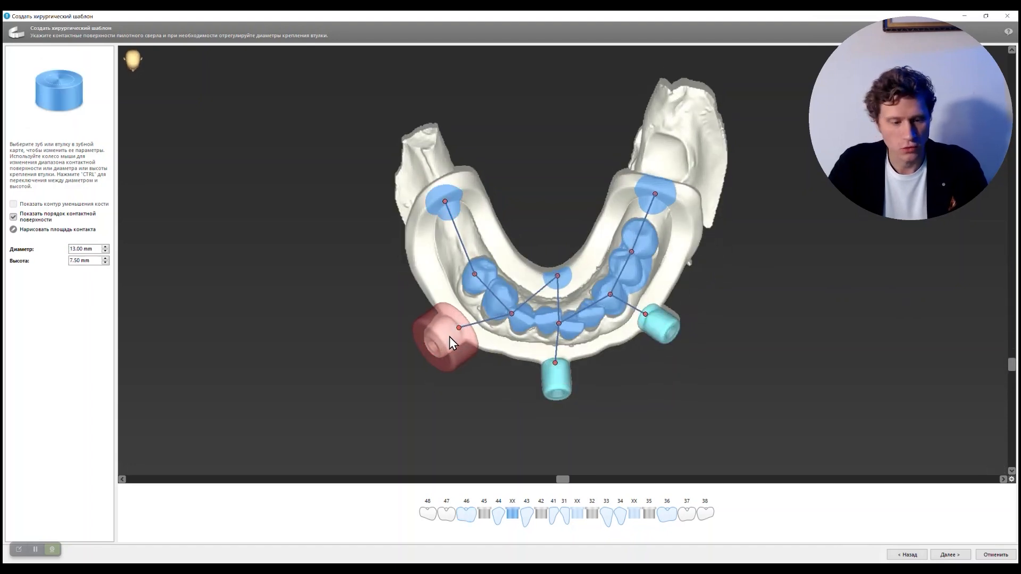
{"action": "scroll", "coordinate": [449, 337], "scroll_direction": "down", "scroll_amount": 1}
{"action": "left_click", "coordinate": [557, 374]}
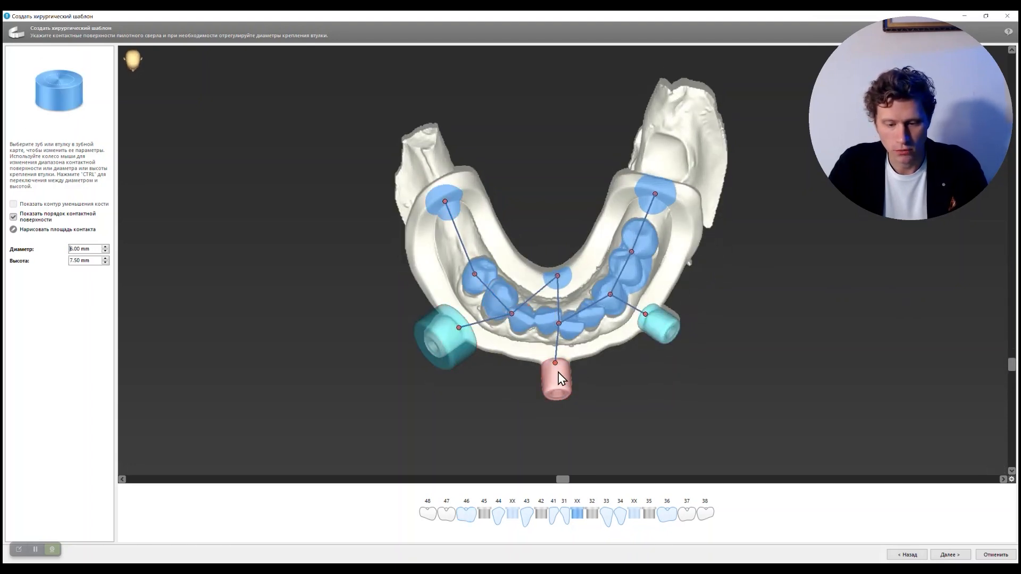
{"action": "scroll", "coordinate": [560, 373], "scroll_direction": "down", "scroll_amount": 1}
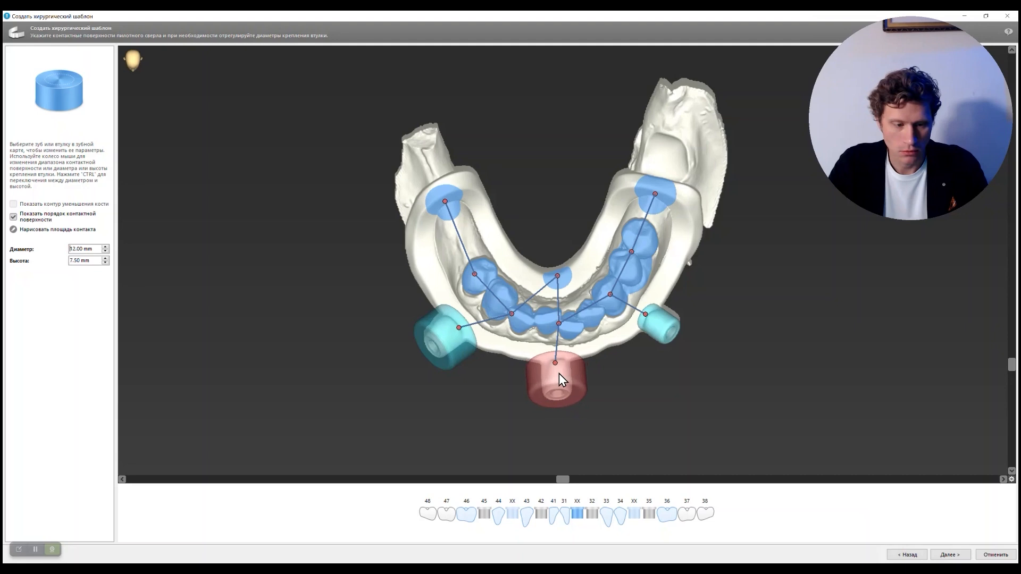
{"action": "left_click", "coordinate": [659, 322]}
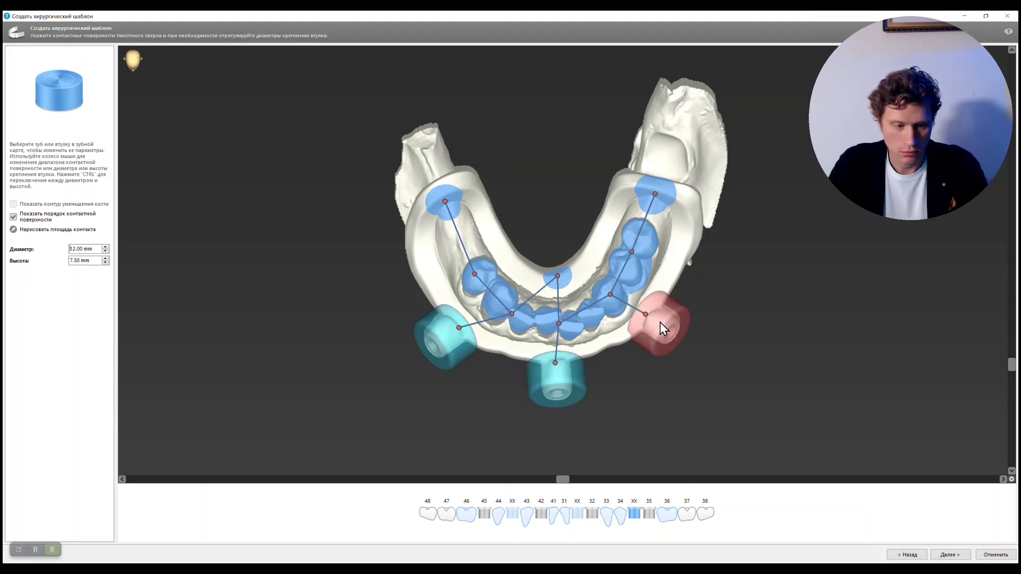
{"action": "scroll", "coordinate": [660, 323], "scroll_direction": "down", "scroll_amount": 1}
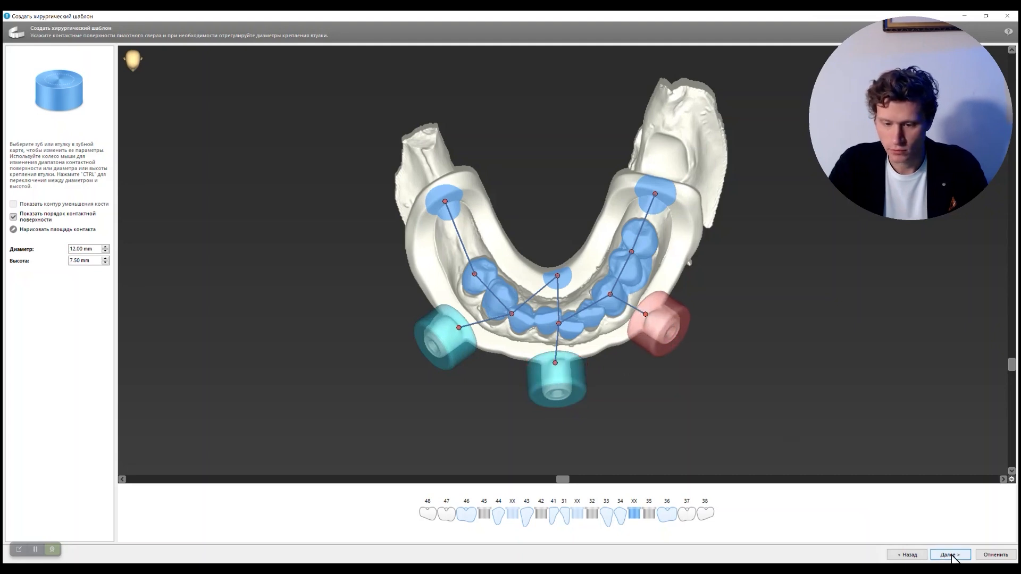
Step: Enable larger connections for the guide, keep the 0.10 mm gap and 2.50 mm wall, and generate the guide
{"action": "left_click", "coordinate": [950, 555]}
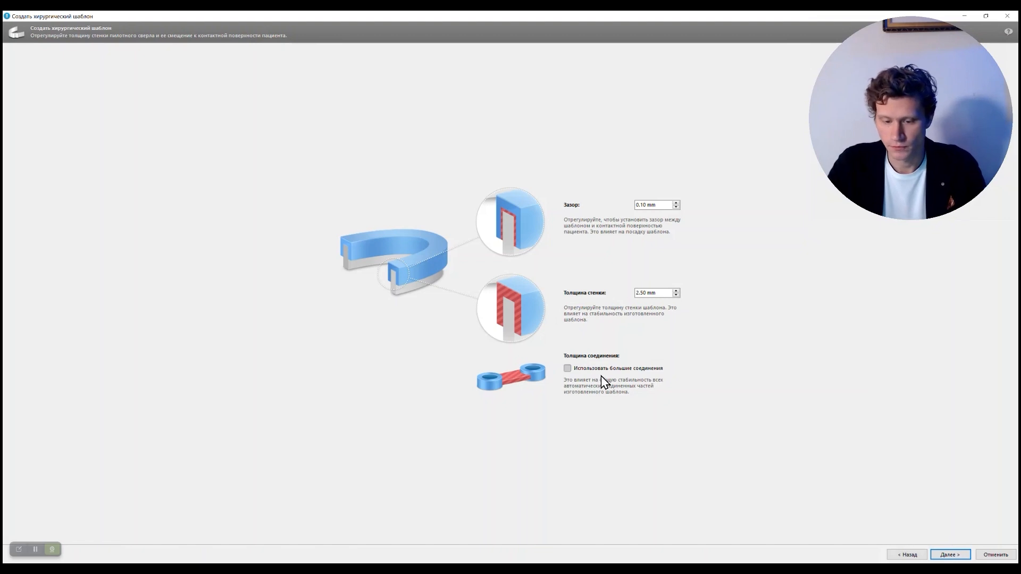
{"action": "left_click", "coordinate": [591, 369]}
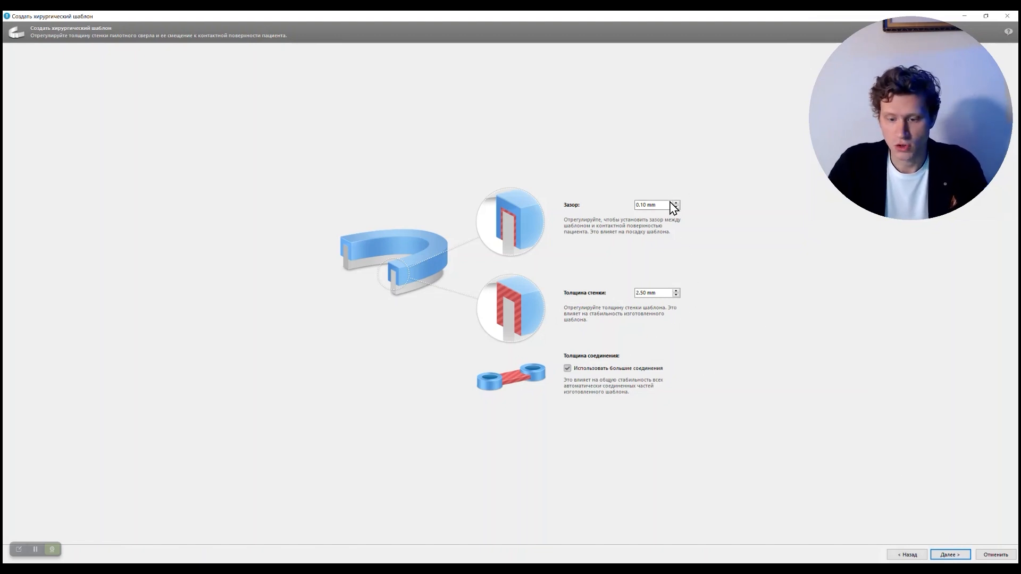
{"action": "left_click", "coordinate": [961, 556]}
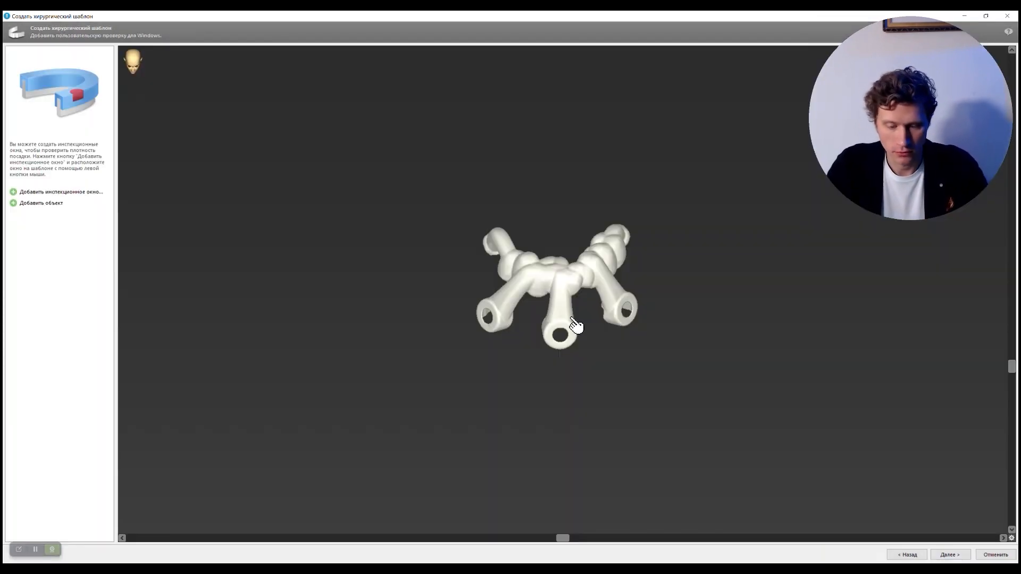
Step: Cut two inspection windows 8 mm in diameter into the front of the guide, one on each side of the central sleeve arm
{"action": "scroll", "coordinate": [548, 302], "scroll_direction": "up", "scroll_amount": 4}
{"action": "left_click_drag", "start_coordinate": [1012, 363], "coordinate": [952, 360]}
{"action": "left_click", "coordinate": [84, 195]}
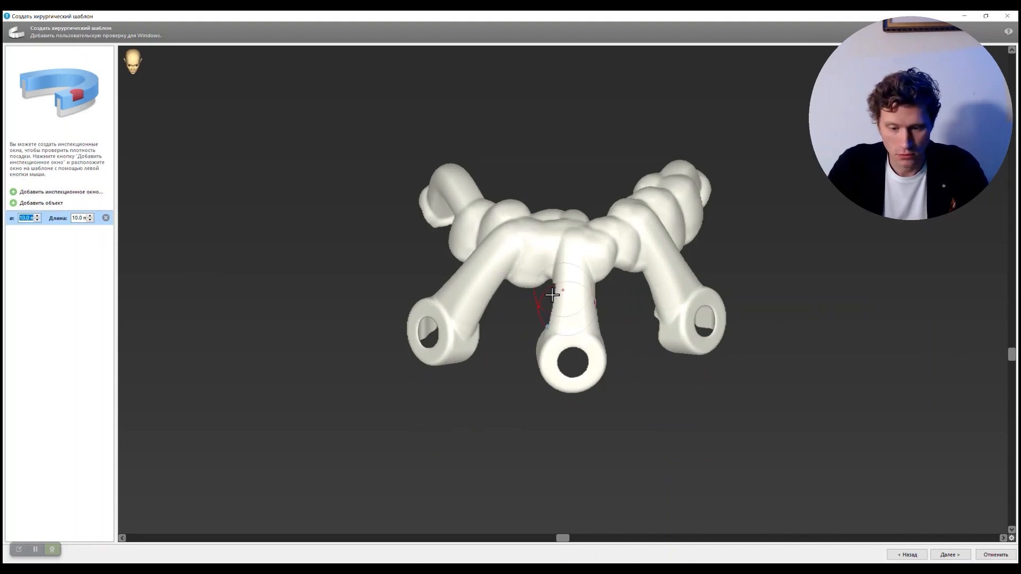
{"action": "left_click_drag", "start_coordinate": [553, 294], "coordinate": [620, 261]}
{"action": "type", "text": "8"}
{"action": "left_click", "coordinate": [49, 192]}
{"action": "type", "text": "8"}
Step: Add a third inspection window 8 mm in diameter on the lingual side of the guide near tooth 44
{"action": "left_click", "coordinate": [82, 194]}
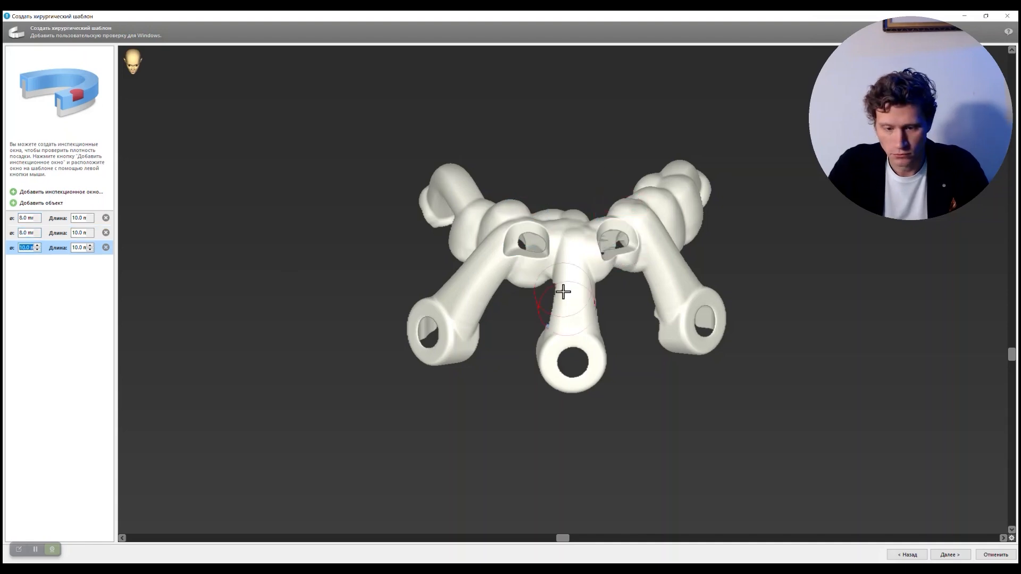
{"action": "left_click_drag", "start_coordinate": [562, 291], "coordinate": [566, 184]}
{"action": "type", "text": "8"}
{"action": "scroll", "coordinate": [565, 184], "scroll_direction": "down", "scroll_amount": 5}
{"action": "left_click_drag", "start_coordinate": [564, 226], "coordinate": [519, 226]}
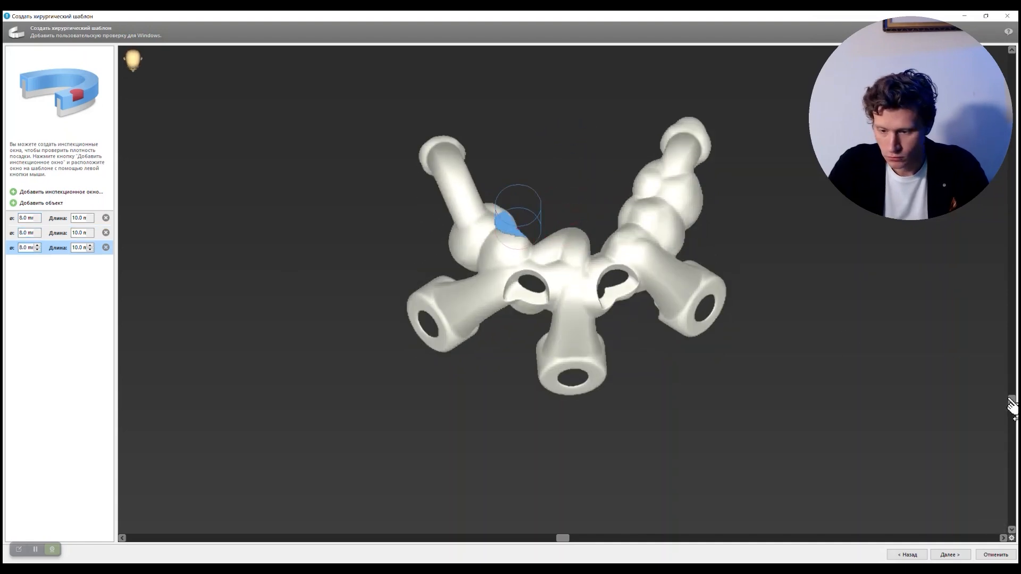
{"action": "left_click_drag", "start_coordinate": [1012, 404], "coordinate": [1012, 445]}
{"action": "left_click_drag", "start_coordinate": [517, 261], "coordinate": [513, 254]}
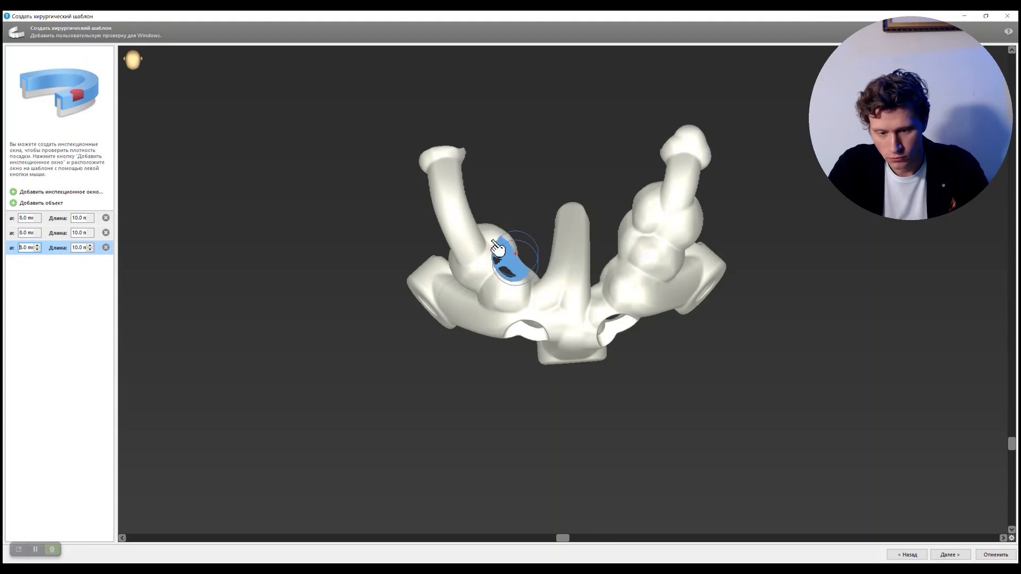
Step: Add a fourth inspection window 9 mm in diameter on the lingual side near tooth 34
{"action": "left_click", "coordinate": [58, 192]}
{"action": "left_click_drag", "start_coordinate": [560, 294], "coordinate": [629, 224]}
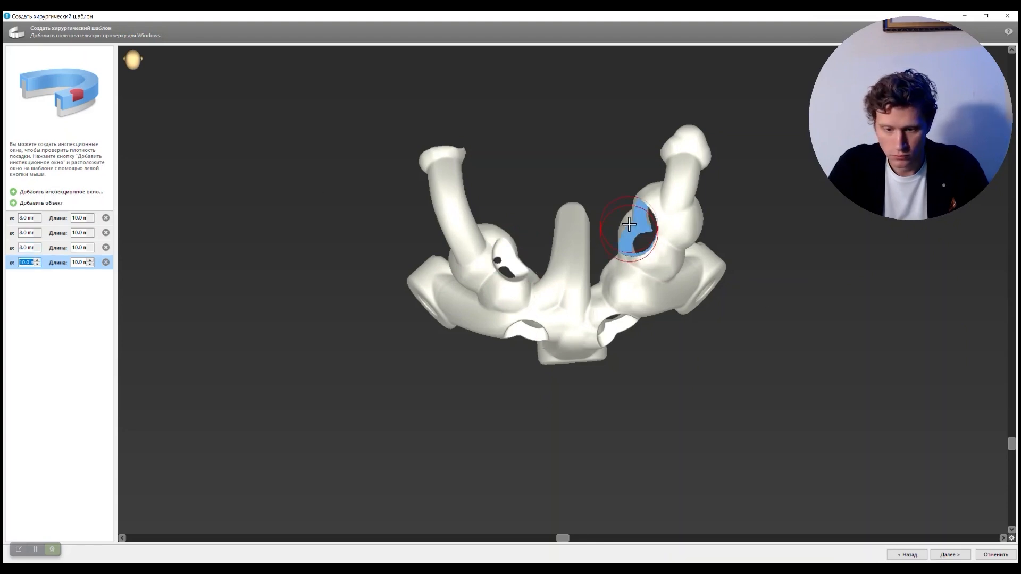
{"action": "left_click_drag", "start_coordinate": [1008, 442], "coordinate": [485, 247]}
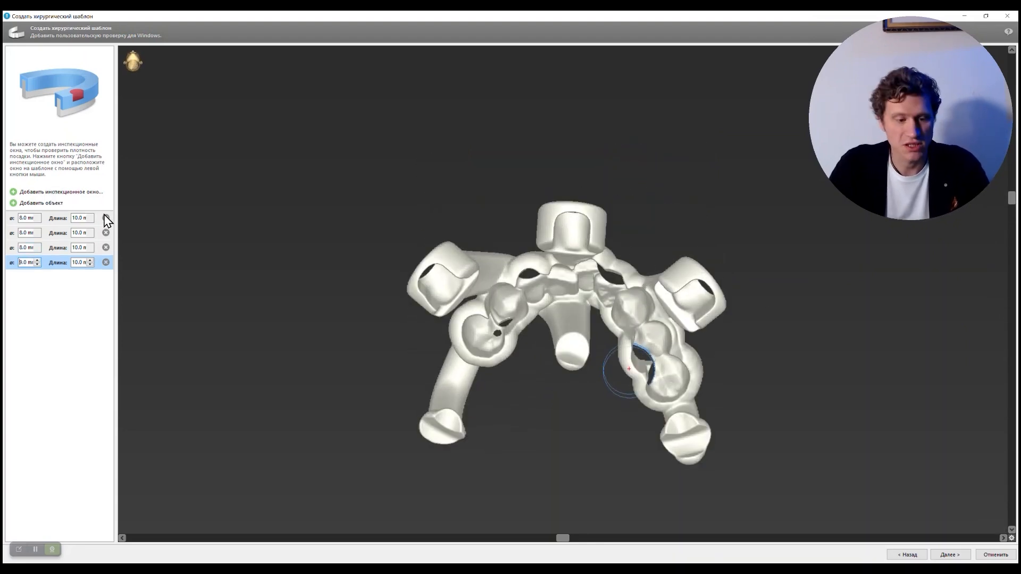
Step: Cut open the outer ends of the three pin sleeve holders with windows of 20 mm, 20 mm and 19 mm diameter
{"action": "left_click", "coordinate": [58, 192]}
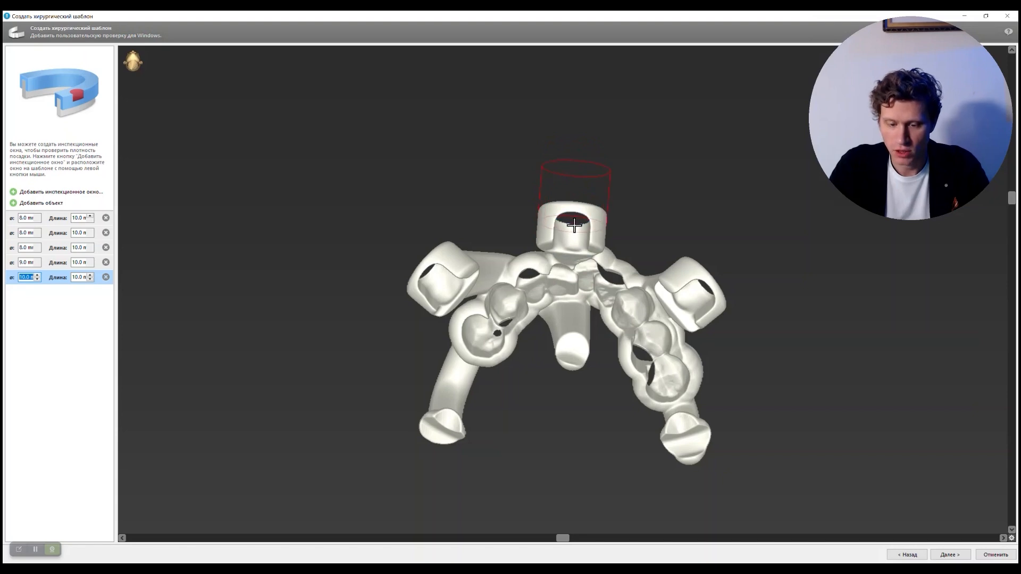
{"action": "left_click", "coordinate": [573, 220]}
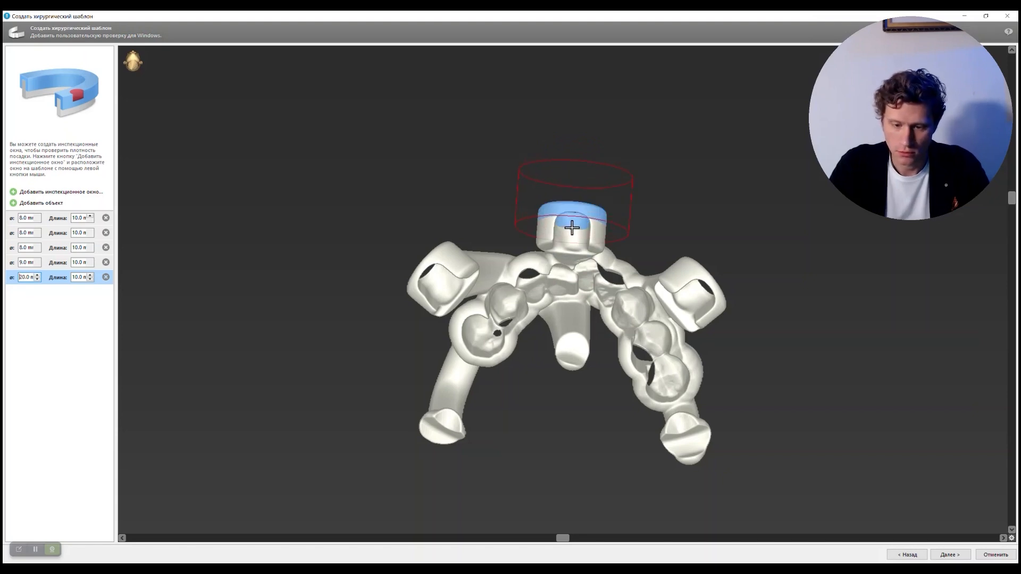
{"action": "left_click", "coordinate": [92, 192]}
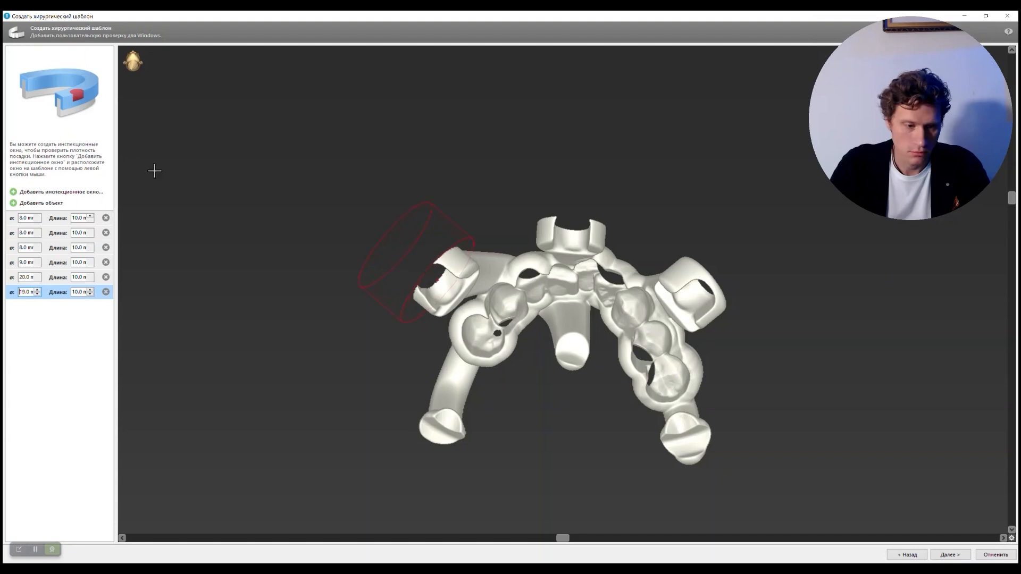
{"action": "left_click", "coordinate": [59, 192]}
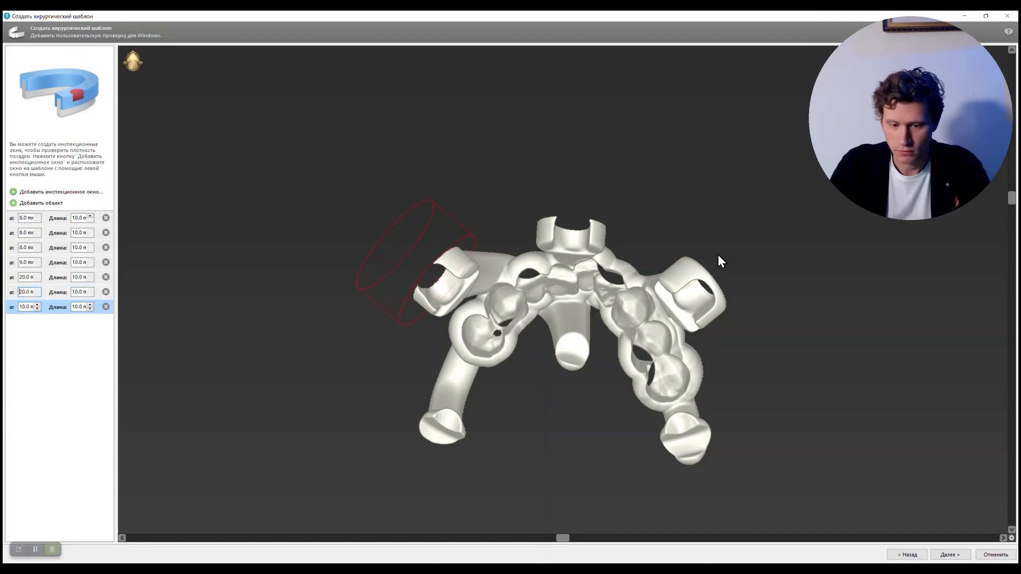
{"action": "scroll", "coordinate": [697, 284], "scroll_direction": "up", "scroll_amount": 6}
{"action": "left_click", "coordinate": [692, 296]}
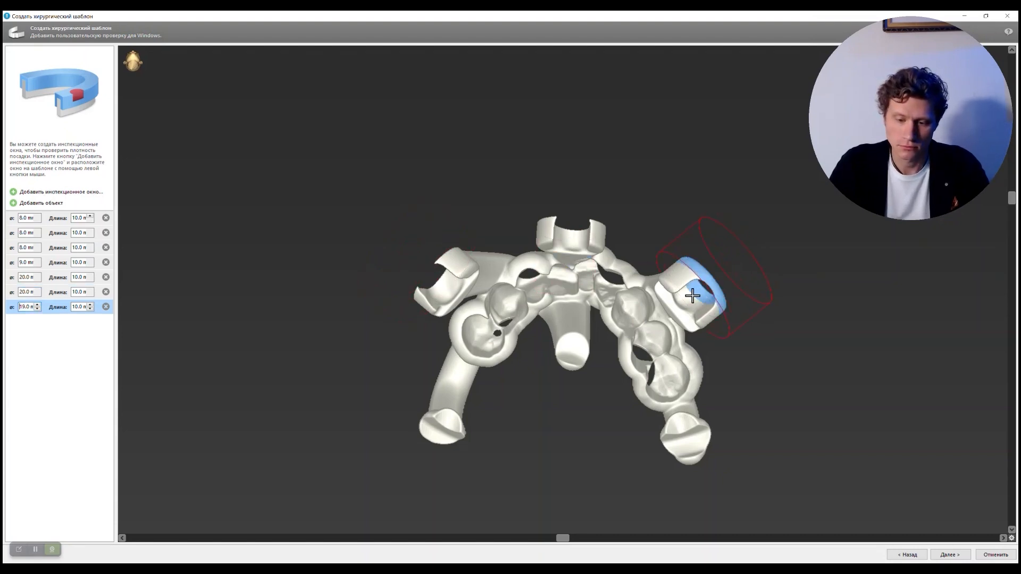
Step: Apply the inspection windows and finish the guide without adding any markings
{"action": "left_click", "coordinate": [950, 555]}
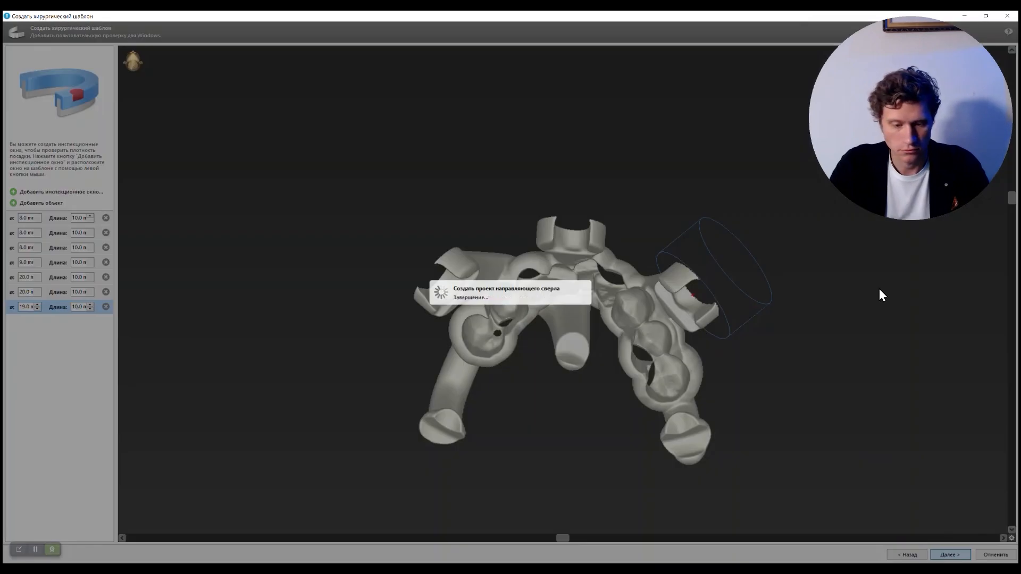
{"action": "left_click_drag", "start_coordinate": [1013, 308], "coordinate": [973, 342]}
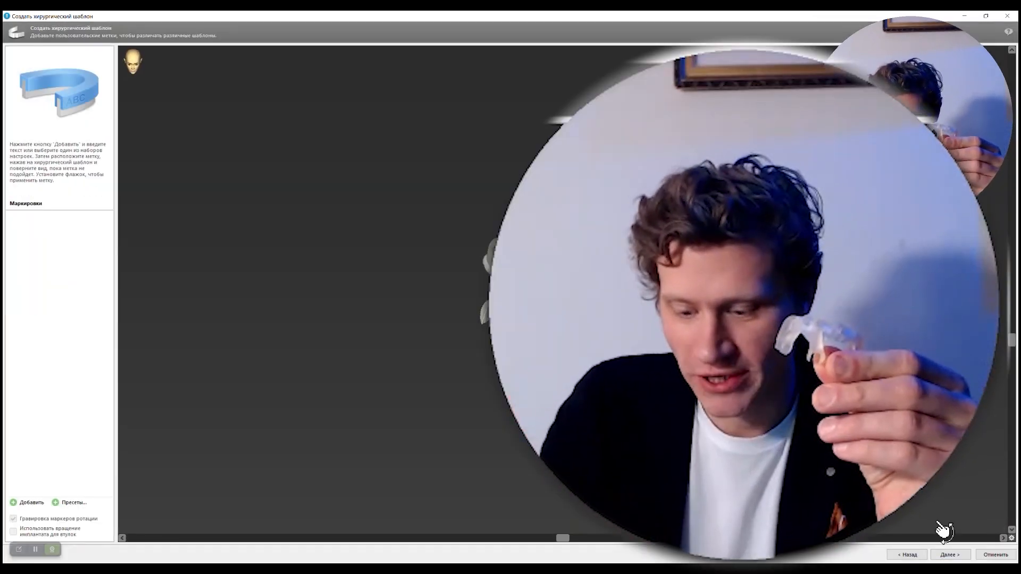
{"action": "left_click", "coordinate": [947, 556]}
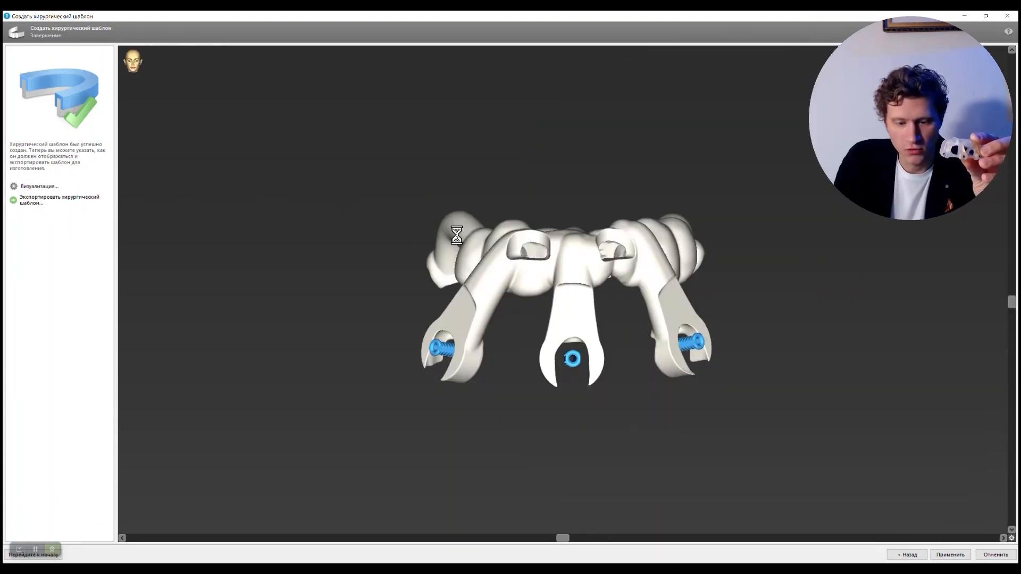
Step: Change the finished guide's colour to light green and apply the guide to the plan
{"action": "left_click", "coordinate": [465, 259]}
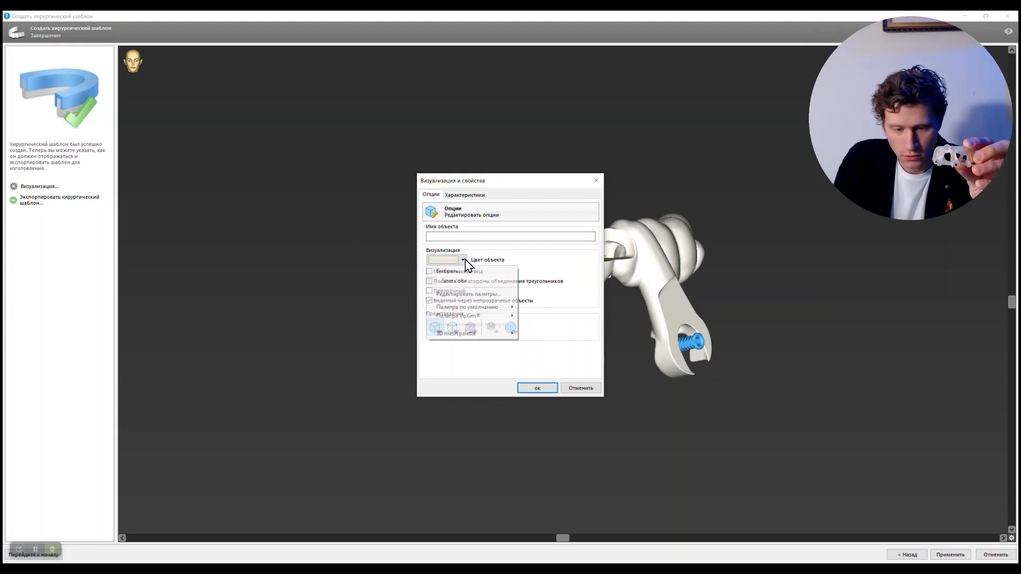
{"action": "left_click", "coordinate": [449, 282]}
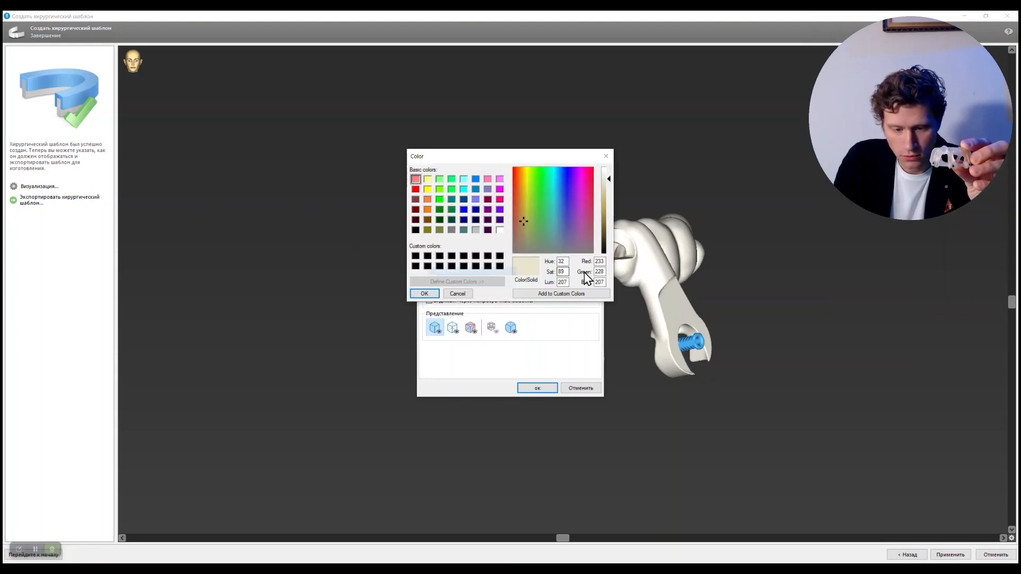
{"action": "left_click", "coordinate": [423, 294]}
{"action": "left_click", "coordinate": [537, 388]}
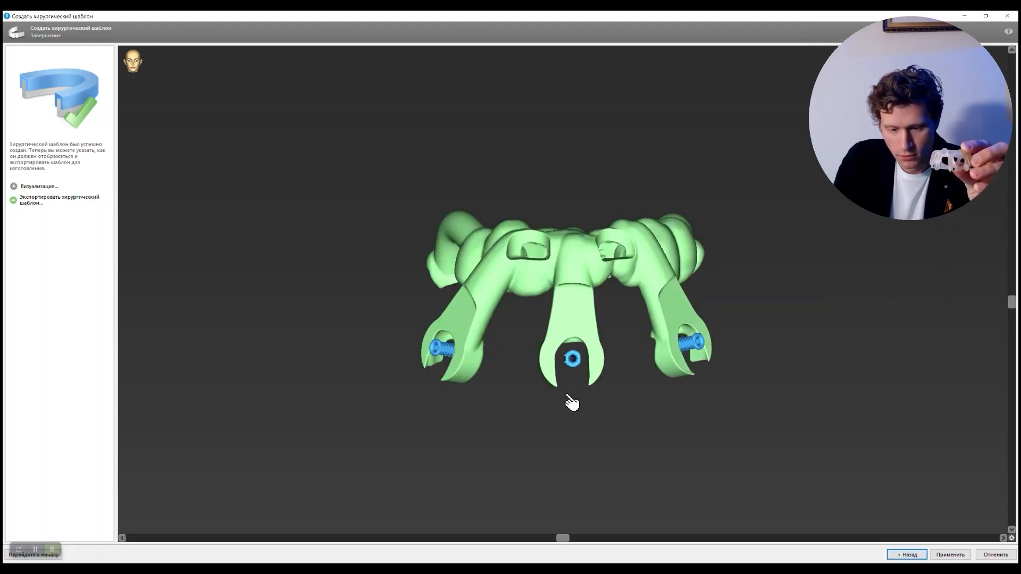
{"action": "left_click", "coordinate": [950, 554]}
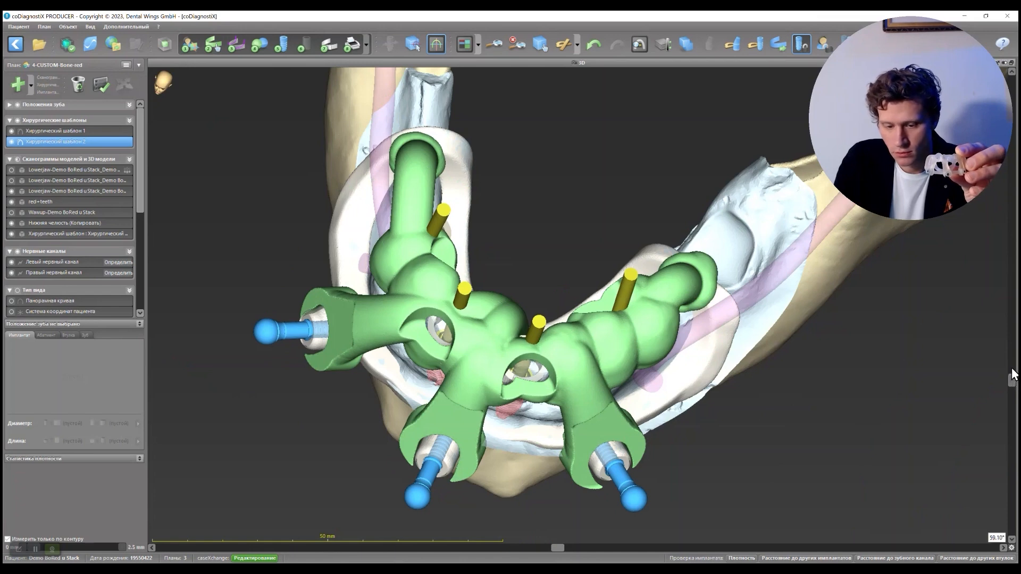
Step: Hide the red+teeth model and the lower jaw scans in the 3D view
{"action": "left_click_drag", "start_coordinate": [1011, 372], "coordinate": [1010, 339]}
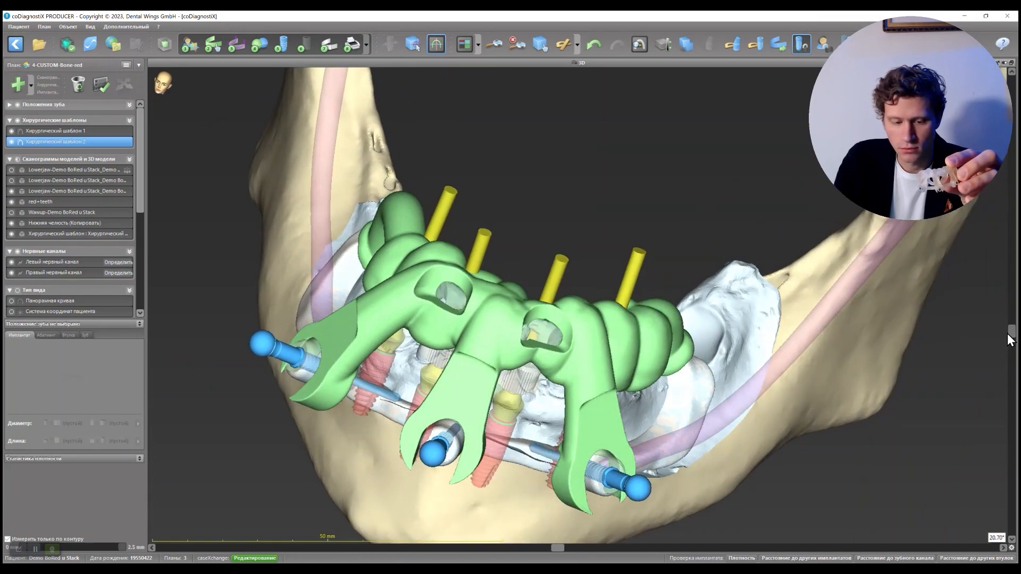
{"action": "left_click", "coordinate": [11, 201]}
{"action": "left_click", "coordinate": [11, 223]}
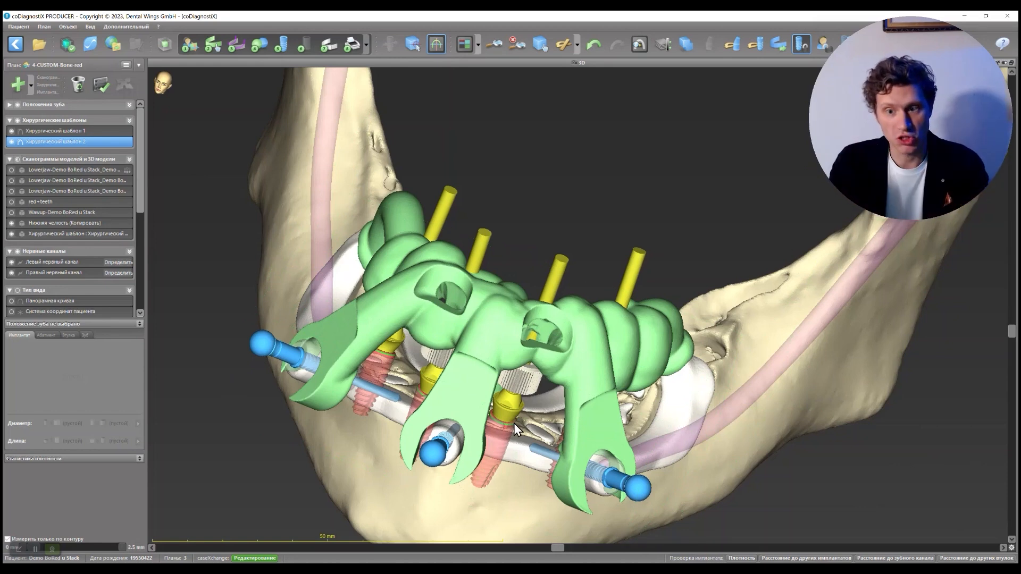
Step: Start a new surgical guide on the base model "Хирургический шаблон : Хирургический шаблон 1" and set its insertion direction from above
{"action": "left_click", "coordinate": [331, 49]}
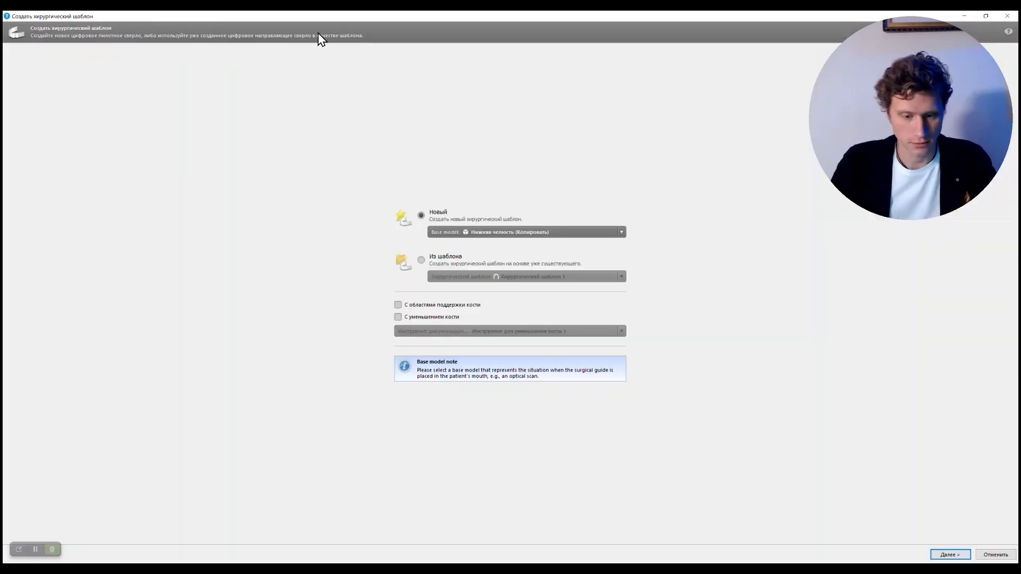
{"action": "left_click", "coordinate": [535, 233]}
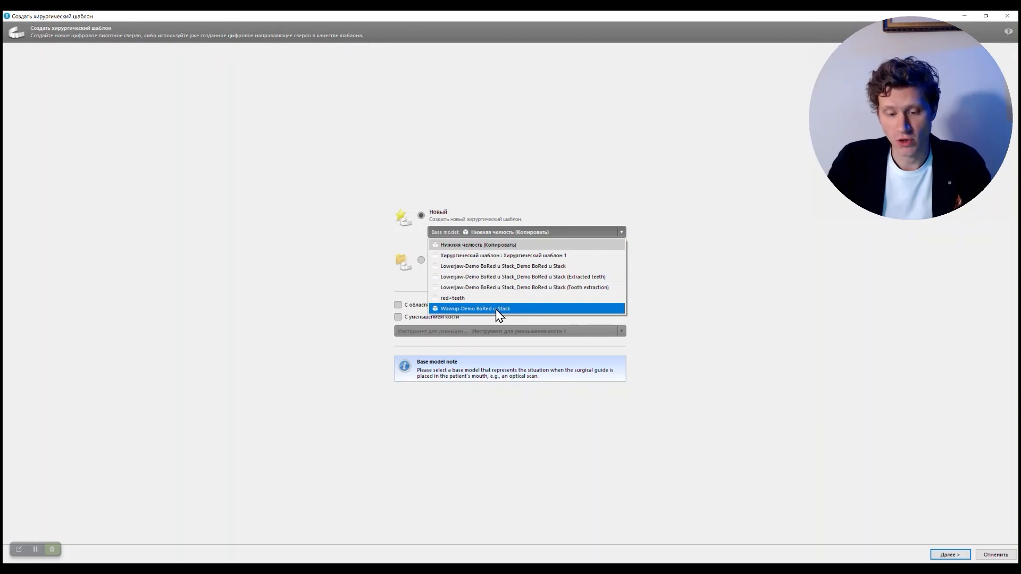
{"action": "left_click", "coordinate": [502, 257]}
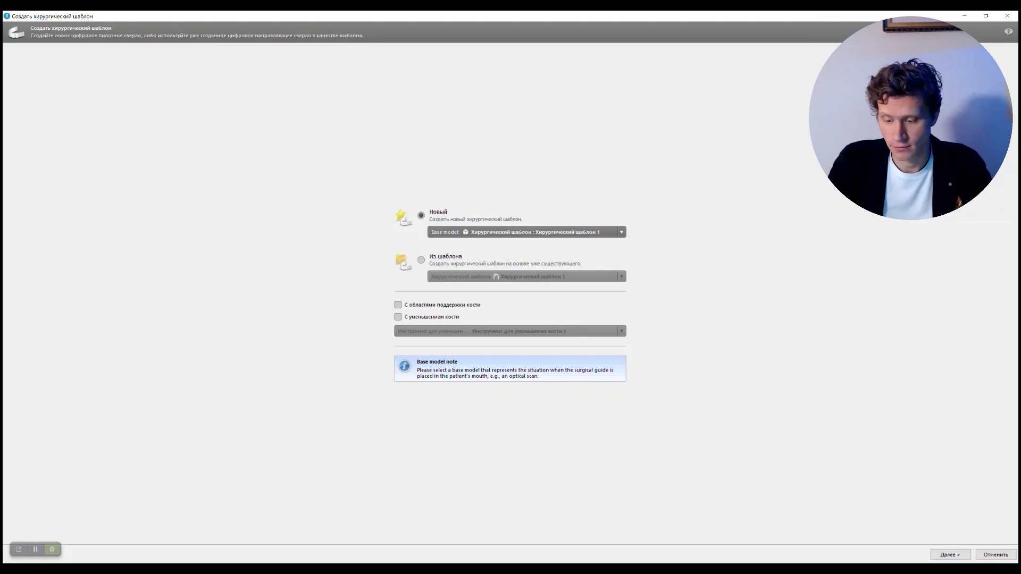
{"action": "left_click", "coordinate": [950, 554]}
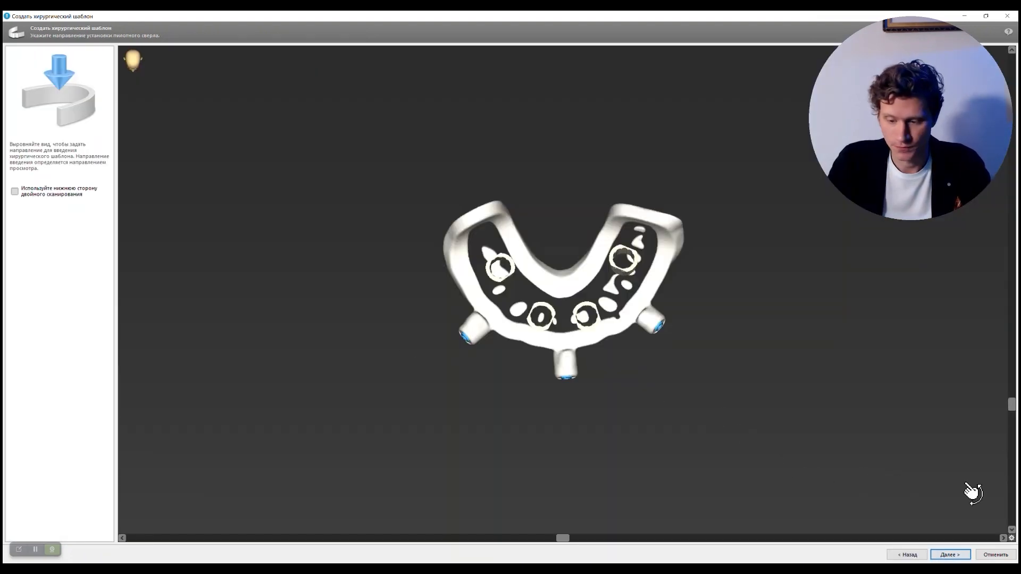
{"action": "scroll", "coordinate": [1013, 405], "scroll_direction": "up", "scroll_amount": 2}
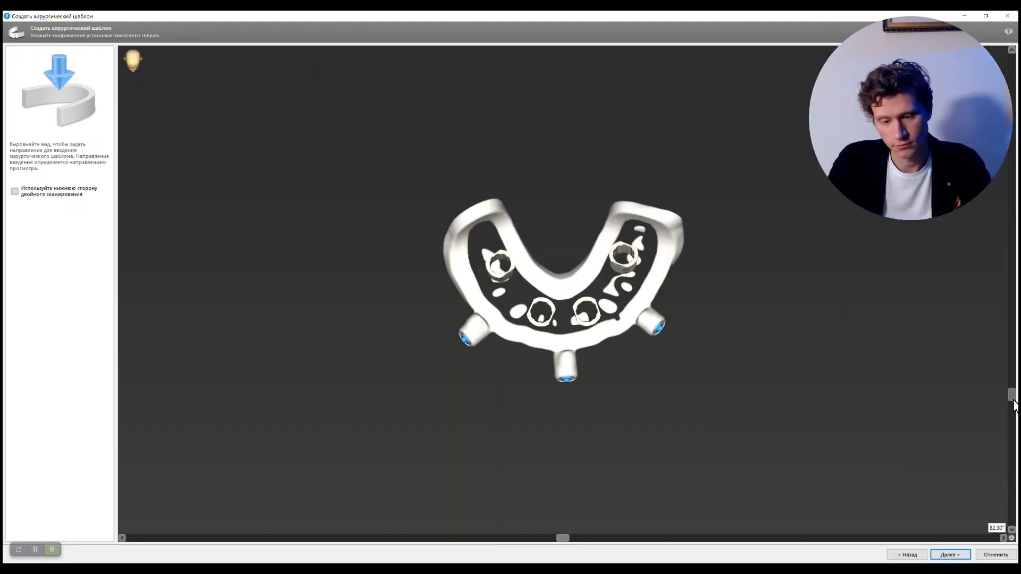
{"action": "left_click", "coordinate": [947, 556]}
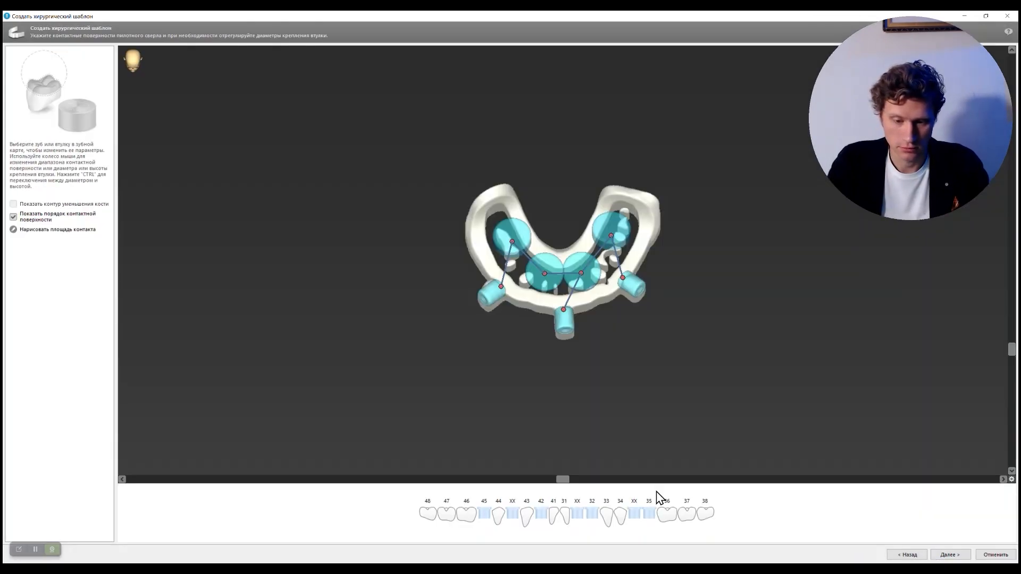
Step: Enlarge the holders of the three fixation pin sleeves, setting the first one to a diameter of 13.50 mm
{"action": "scroll", "coordinate": [1012, 363], "scroll_direction": "down", "scroll_amount": 2}
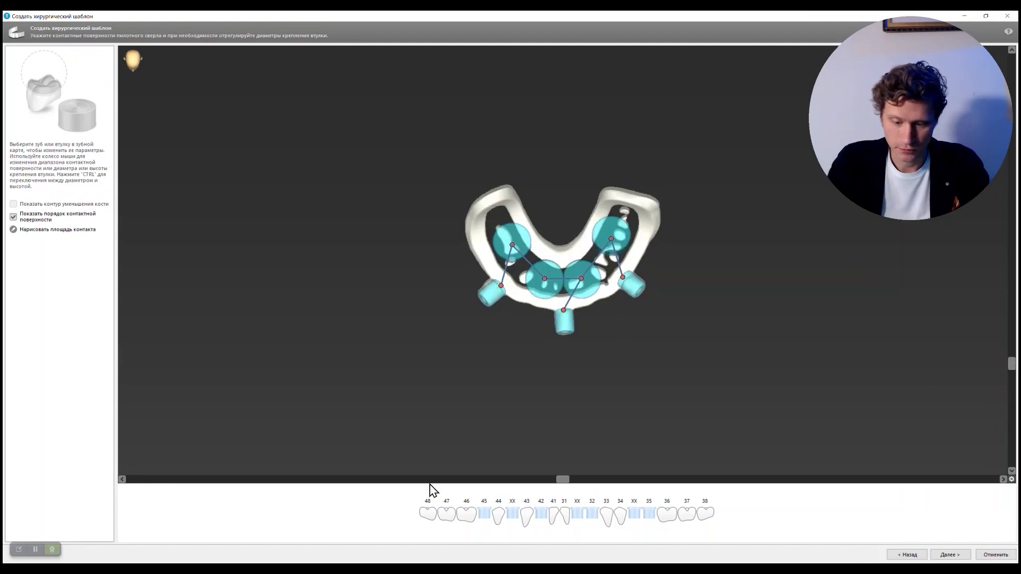
{"action": "left_click", "coordinate": [493, 293]}
{"action": "scroll", "coordinate": [495, 292], "scroll_direction": "up", "scroll_amount": 1}
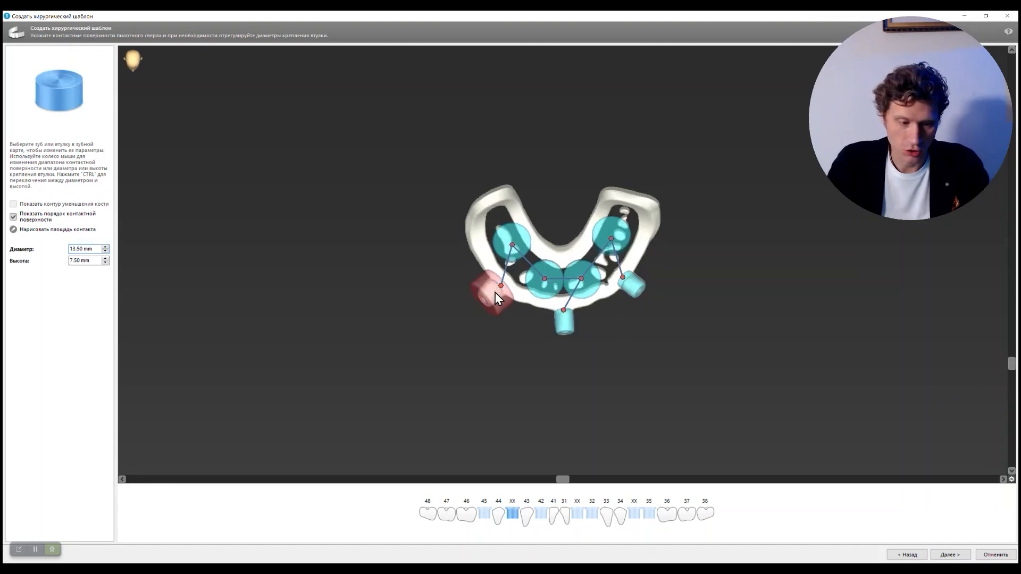
{"action": "left_click", "coordinate": [563, 319]}
{"action": "left_click", "coordinate": [631, 287]}
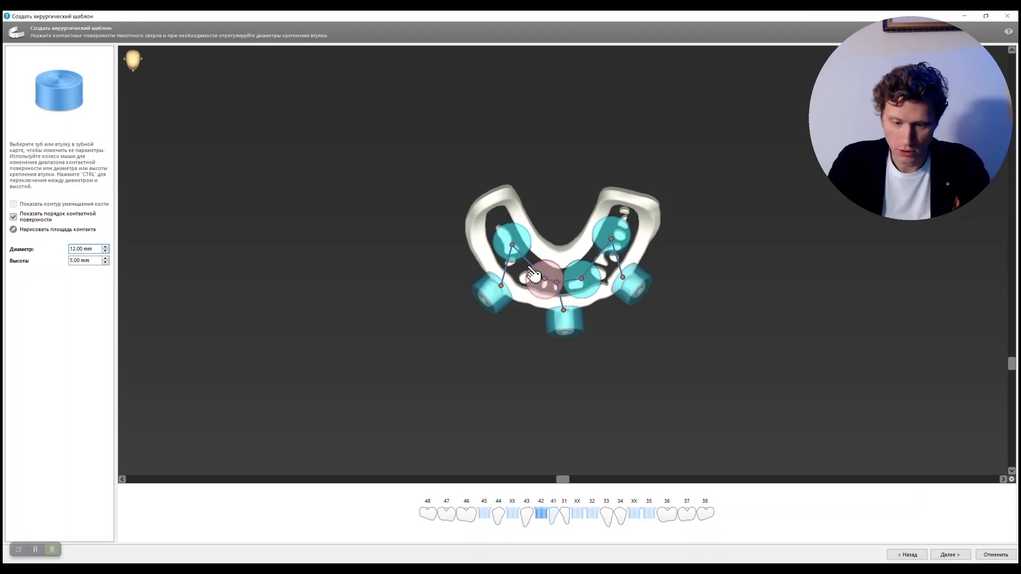
Step: Add contact areas for teeth 41, 46 and 36 on the base guide's inner bar and two rear ends, and generate the guide
{"action": "left_click", "coordinate": [561, 251]}
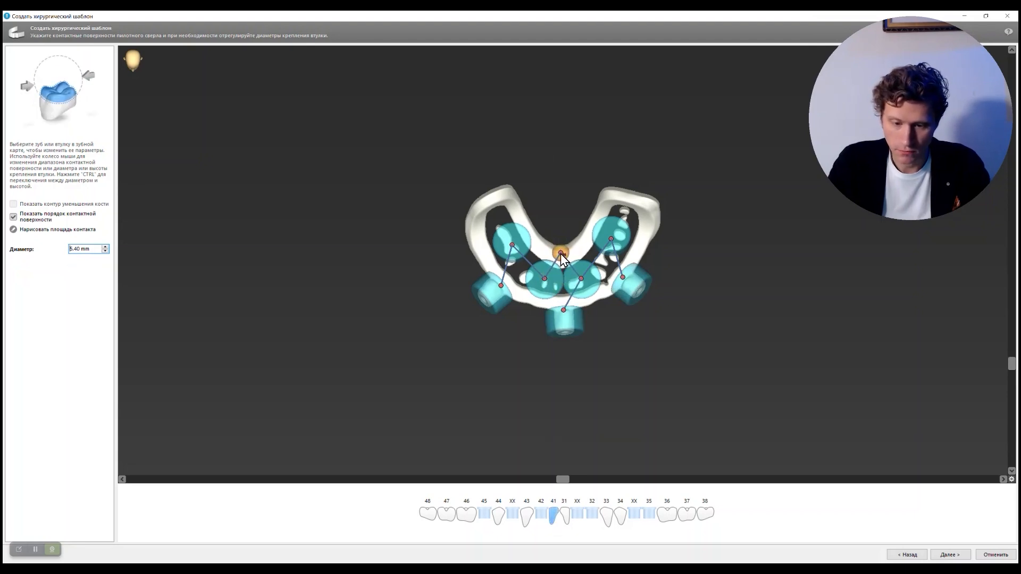
{"action": "left_click", "coordinate": [466, 514]}
{"action": "left_click", "coordinate": [493, 200]}
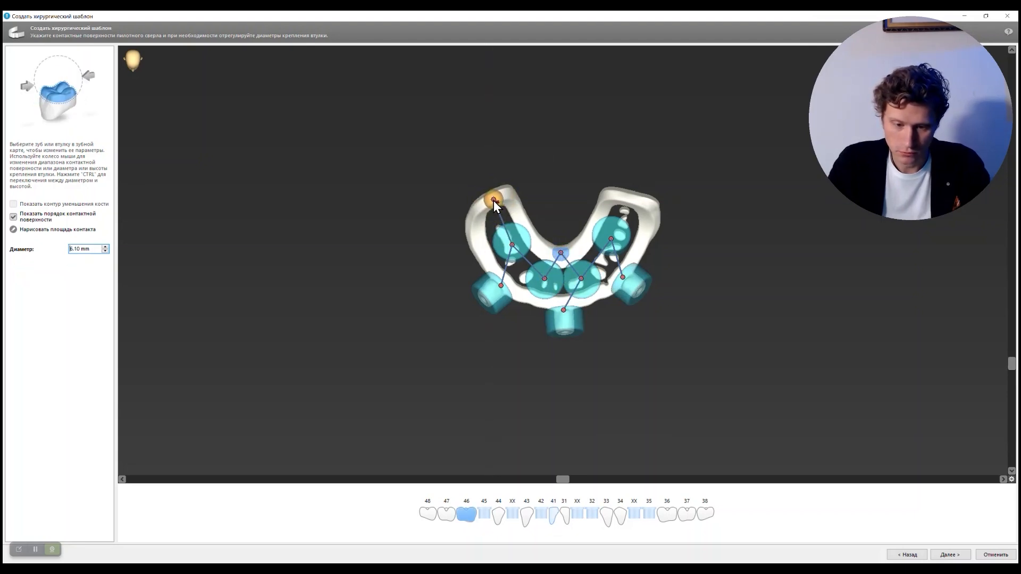
{"action": "left_click", "coordinate": [634, 513]}
{"action": "left_click", "coordinate": [667, 515]}
{"action": "left_click", "coordinate": [628, 200]}
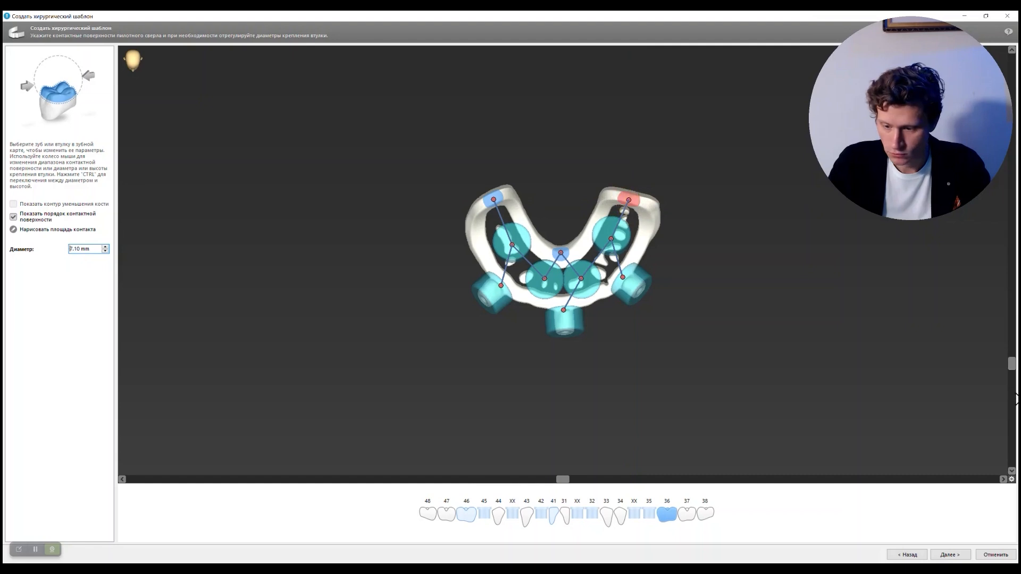
{"action": "left_click", "coordinate": [959, 556]}
{"action": "left_click", "coordinate": [962, 558]}
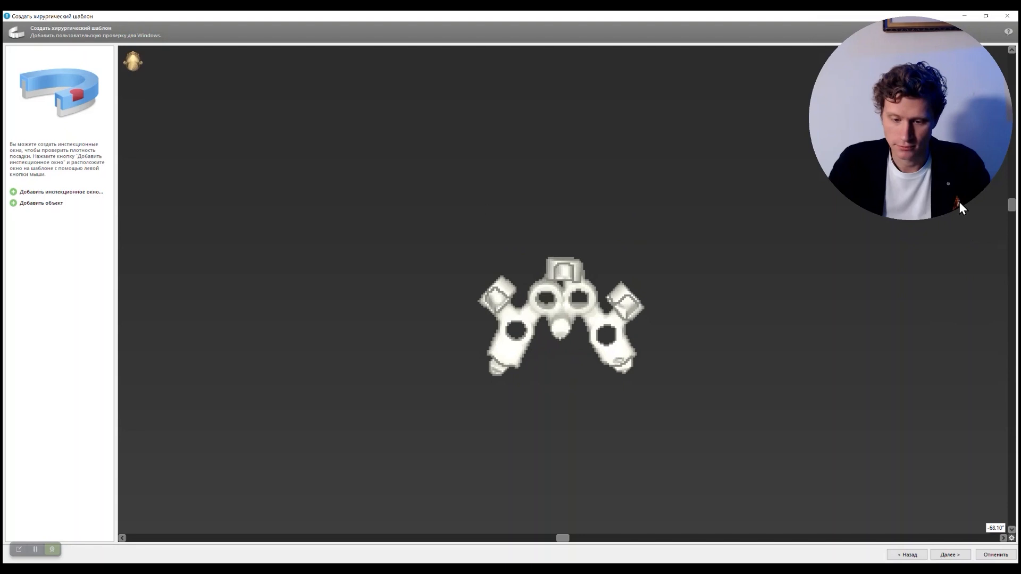
Step: Cut open the three pin sleeve holders with 10 mm long inspection windows, 20 mm wide at the middle pin and 19 mm at the second
{"action": "left_click_drag", "start_coordinate": [958, 202], "coordinate": [906, 153]}
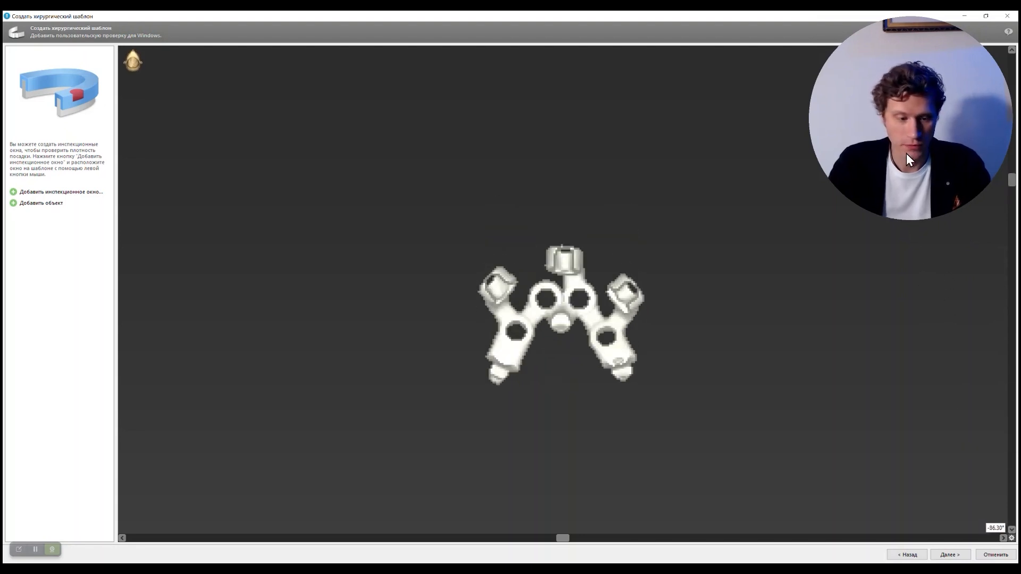
{"action": "left_click", "coordinate": [95, 193]}
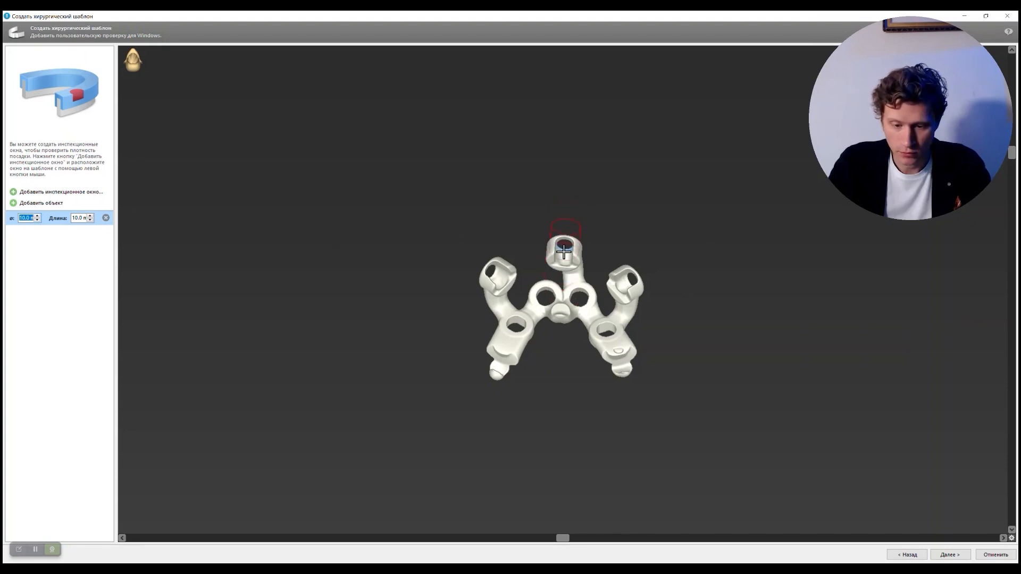
{"action": "scroll", "coordinate": [567, 254], "scroll_direction": "up", "scroll_amount": 7}
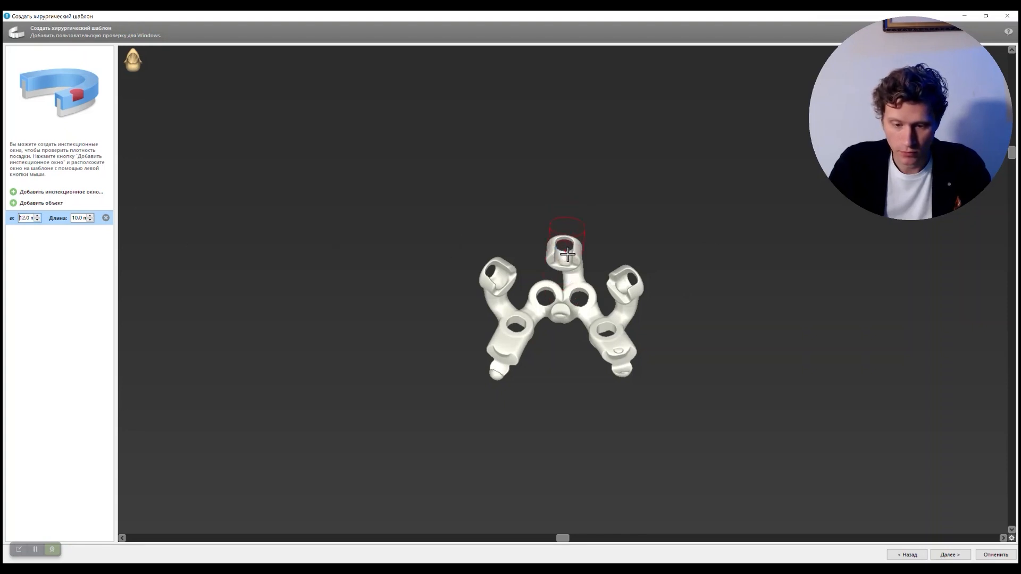
{"action": "left_click", "coordinate": [618, 249]}
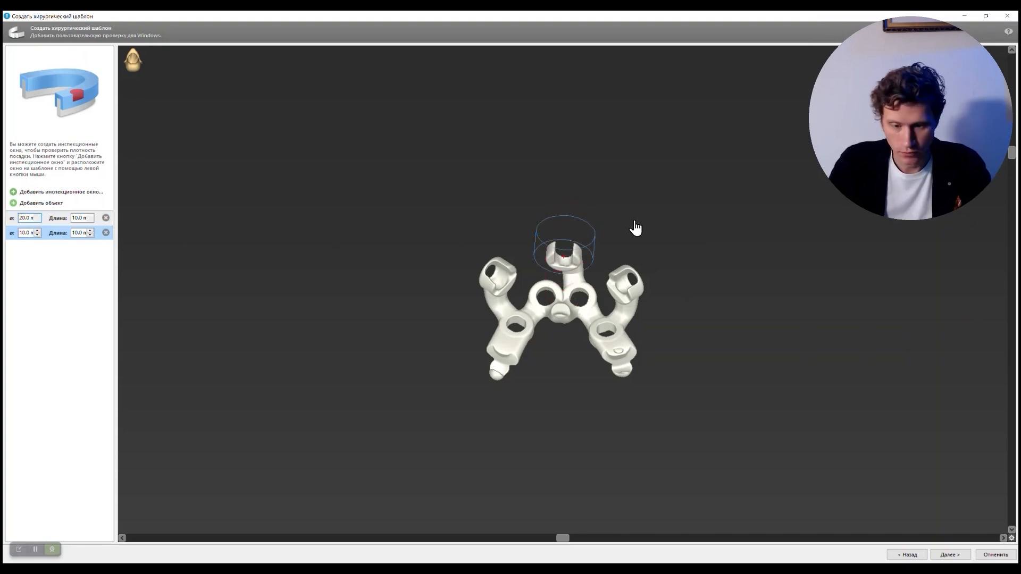
{"action": "scroll", "coordinate": [490, 276], "scroll_direction": "up", "scroll_amount": 3}
{"action": "left_click", "coordinate": [490, 277]}
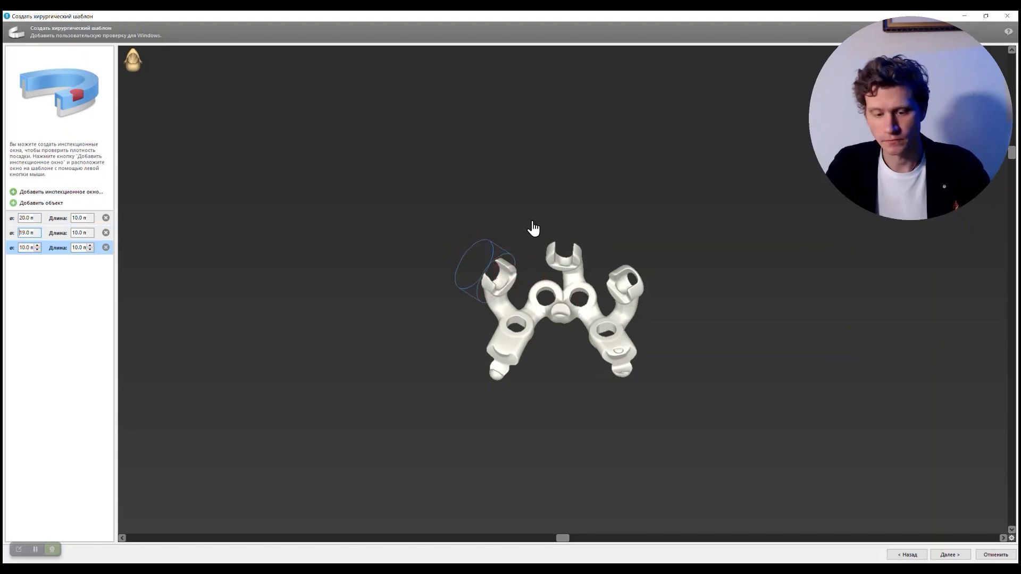
{"action": "scroll", "coordinate": [633, 282], "scroll_direction": "up", "scroll_amount": 9}
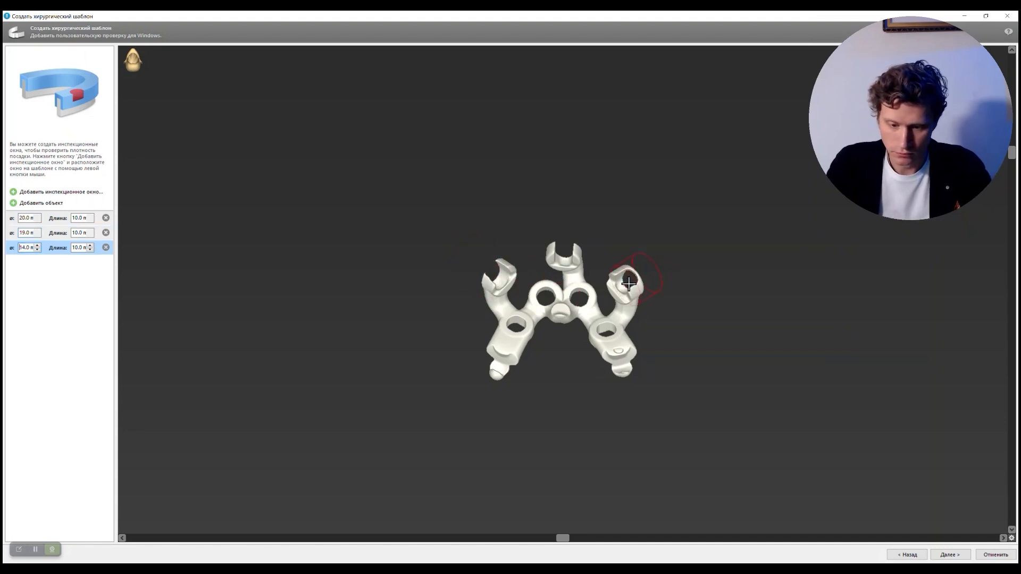
{"action": "right_click_drag", "start_coordinate": [634, 283], "coordinate": [895, 519]}
{"action": "left_click", "coordinate": [950, 555]}
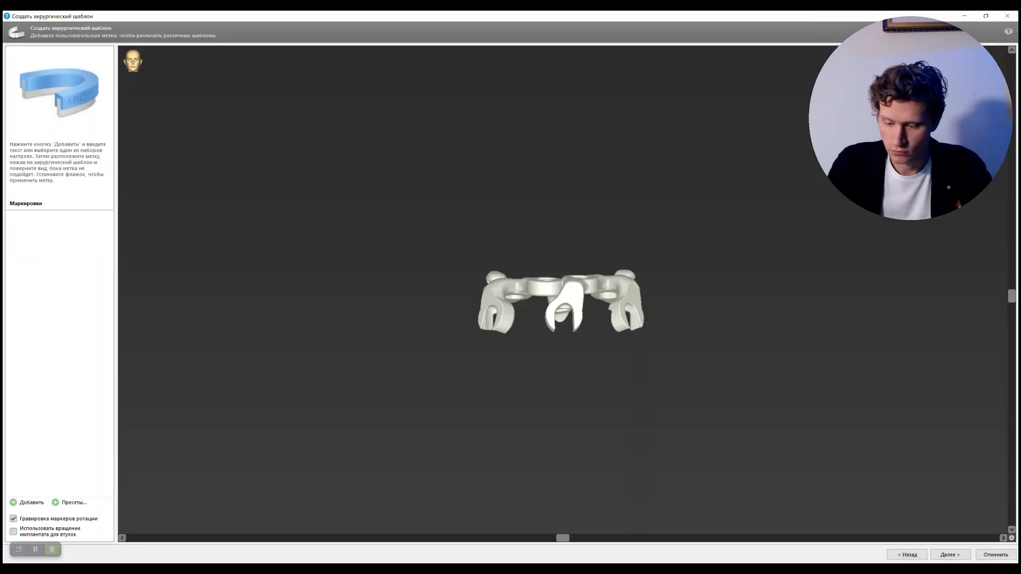
Step: Place the preset mark for implant 45 (≡•••) on the flat arm behind its sleeve
{"action": "left_click_drag", "start_coordinate": [1011, 299], "coordinate": [1012, 379]}
{"action": "scroll", "coordinate": [618, 287], "scroll_direction": "up", "scroll_amount": 7}
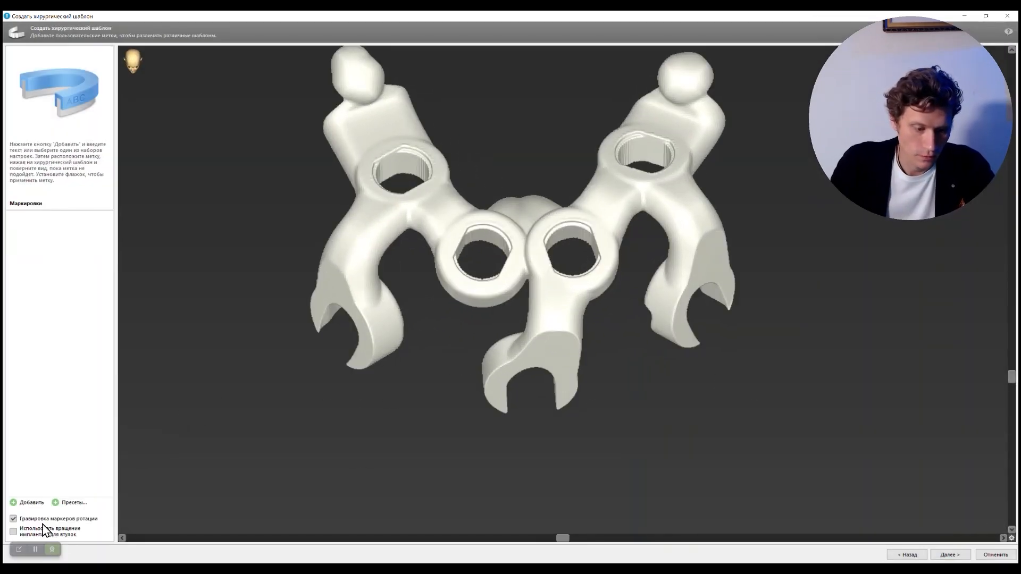
{"action": "left_click", "coordinate": [70, 504]}
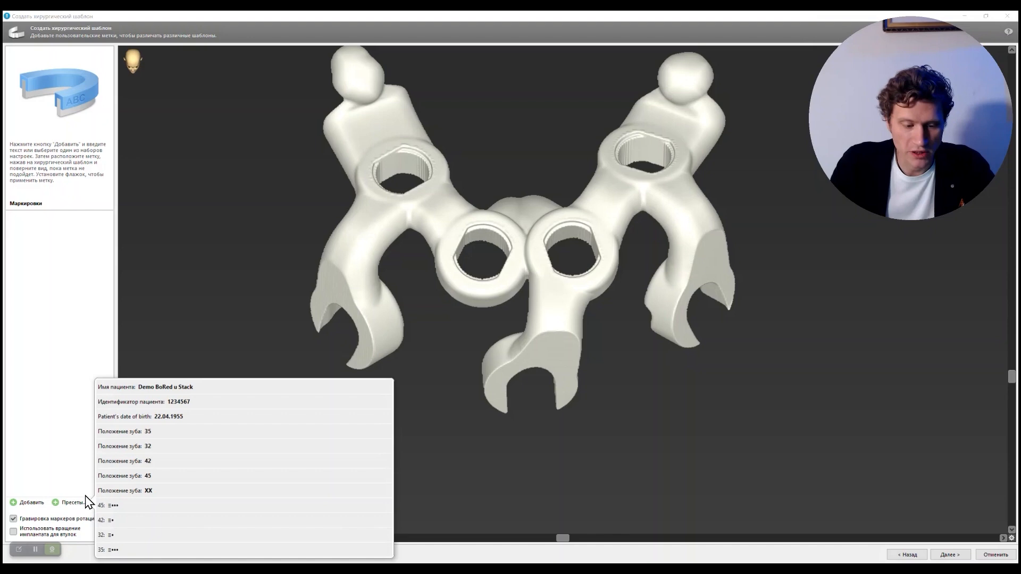
{"action": "left_click", "coordinate": [143, 505]}
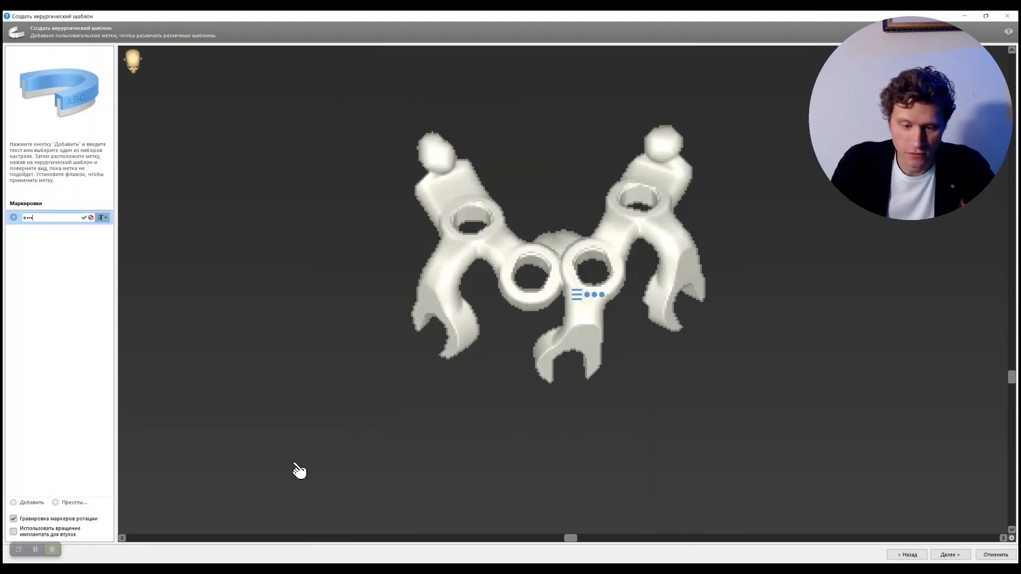
{"action": "left_click", "coordinate": [520, 142]}
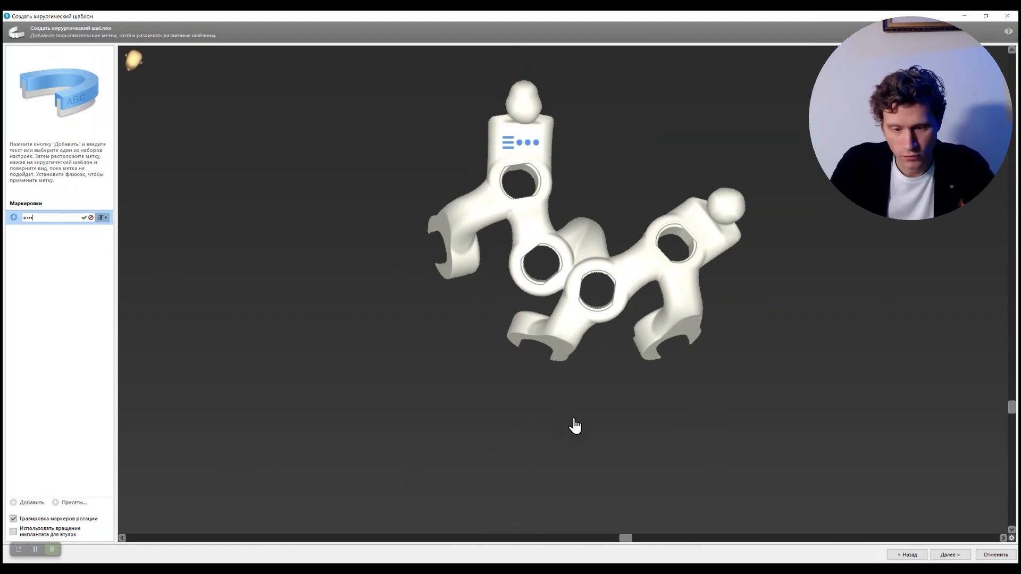
Step: Engrave the preset mark for implant 35 (≡•••) on the flat arm behind its sleeve on the opposite side
{"action": "left_click", "coordinate": [74, 503]}
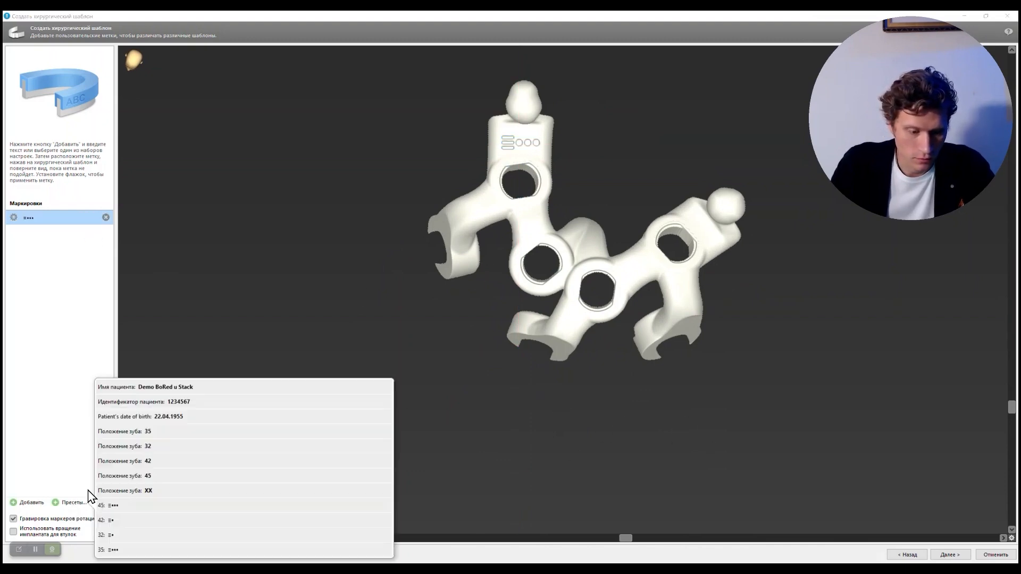
{"action": "left_click", "coordinate": [152, 549]}
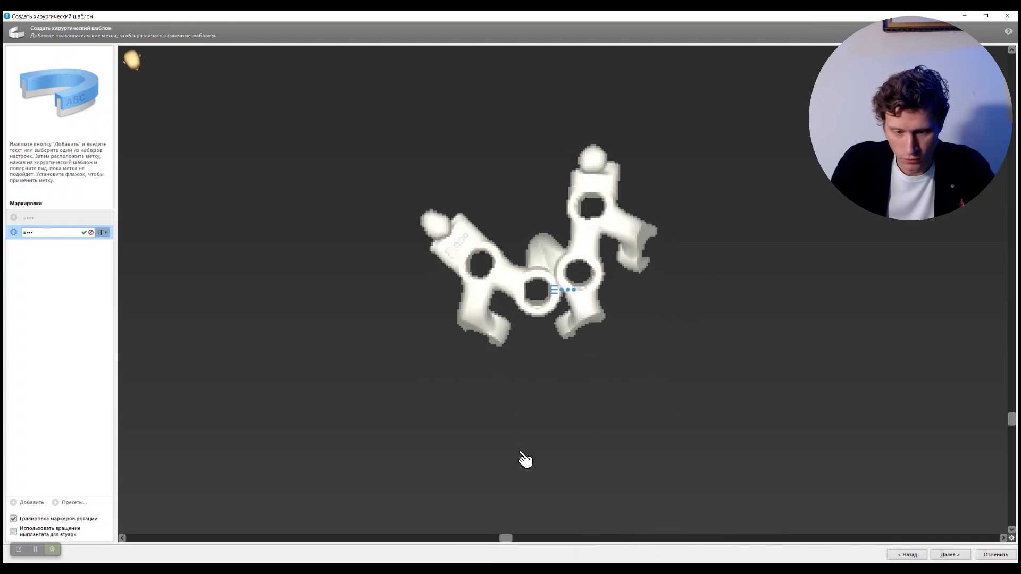
{"action": "left_click", "coordinate": [592, 184]}
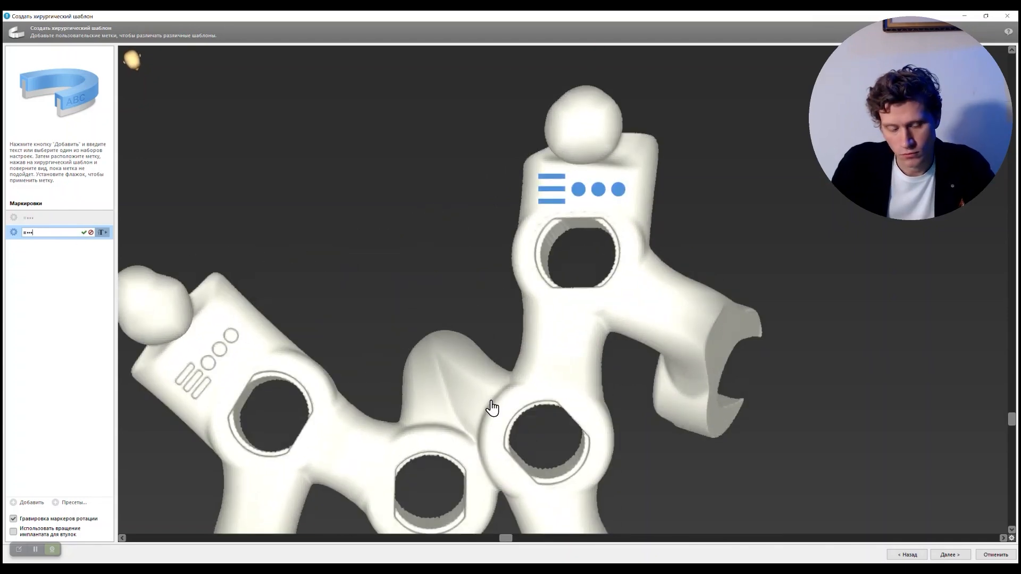
{"action": "key", "text": "Return"}
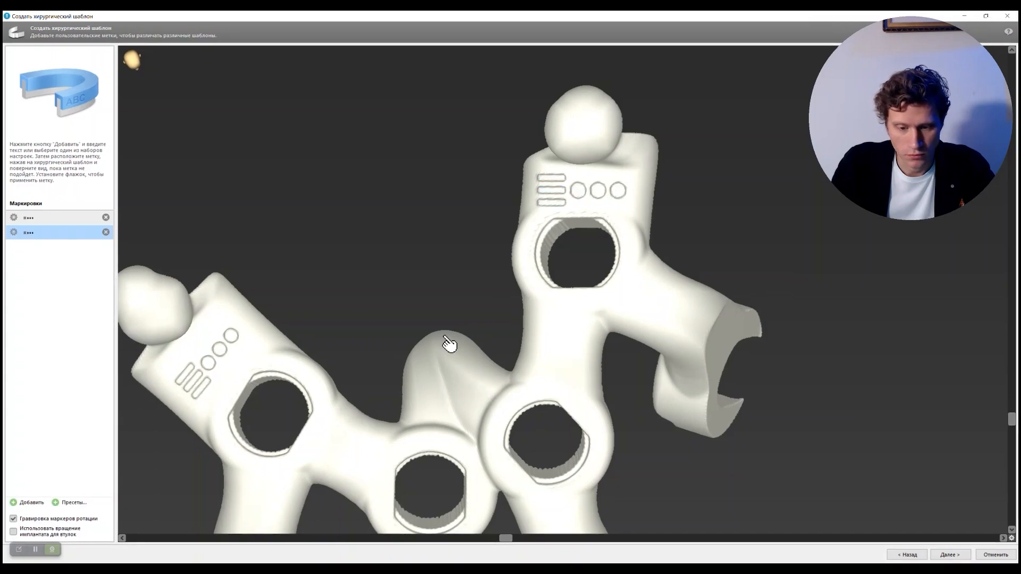
Step: Engrave the preset mark for implant 42 (≡•) on the outer front wall of its sleeve ring
{"action": "left_click_drag", "start_coordinate": [330, 267], "coordinate": [318, 212]}
{"action": "left_click", "coordinate": [84, 503]}
{"action": "left_click", "coordinate": [117, 487]}
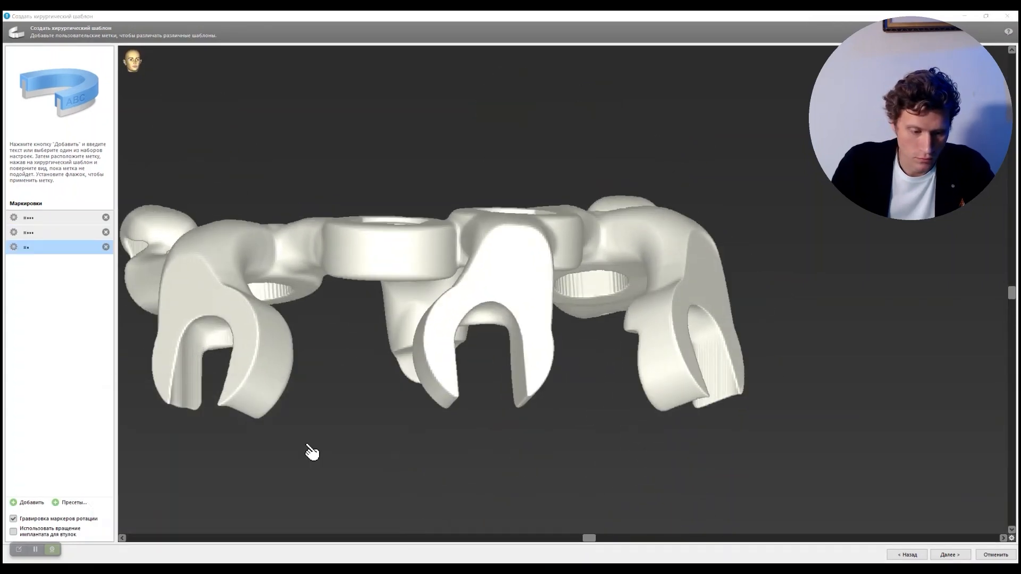
{"action": "left_click_drag", "start_coordinate": [513, 295], "coordinate": [512, 288]}
{"action": "left_click", "coordinate": [512, 287]}
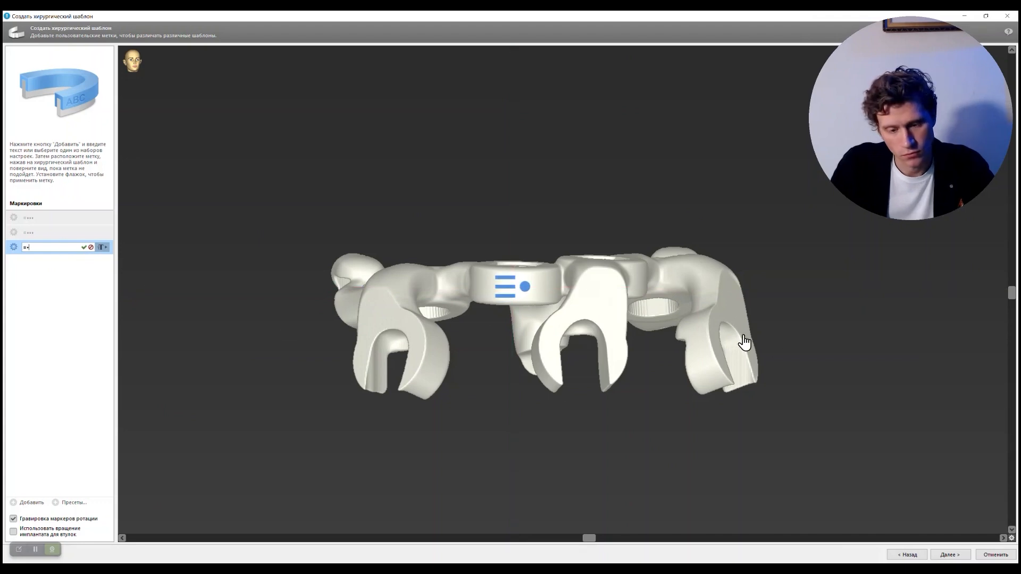
{"action": "key", "text": "Return"}
Step: Engrave the preset mark for implant 32 (≡•) on the outer front wall of its sleeve ring and finish the guide
{"action": "left_click_drag", "start_coordinate": [639, 315], "coordinate": [519, 337]}
{"action": "left_click", "coordinate": [72, 502]}
{"action": "left_click", "coordinate": [132, 523]}
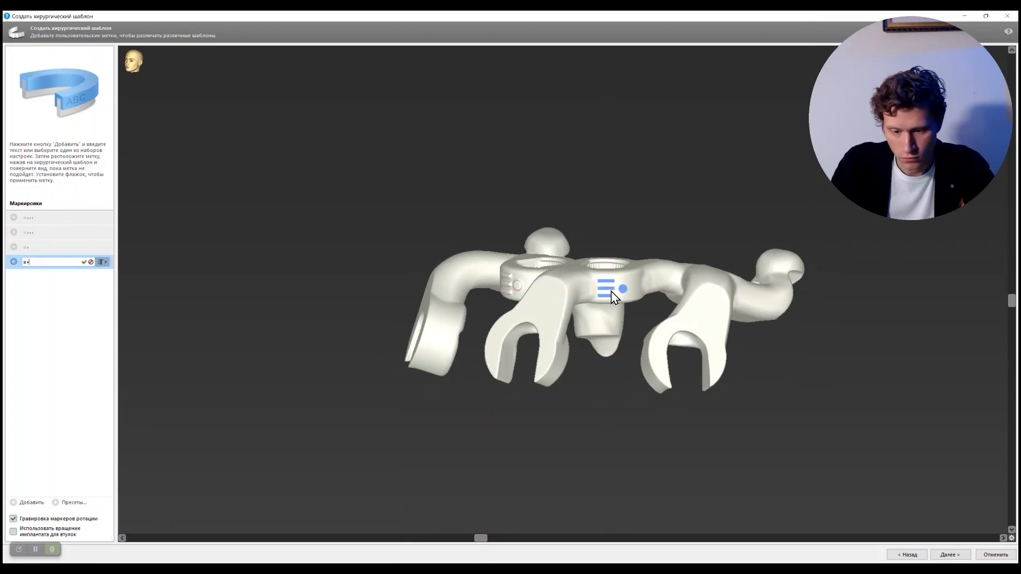
{"action": "left_click", "coordinate": [611, 291]}
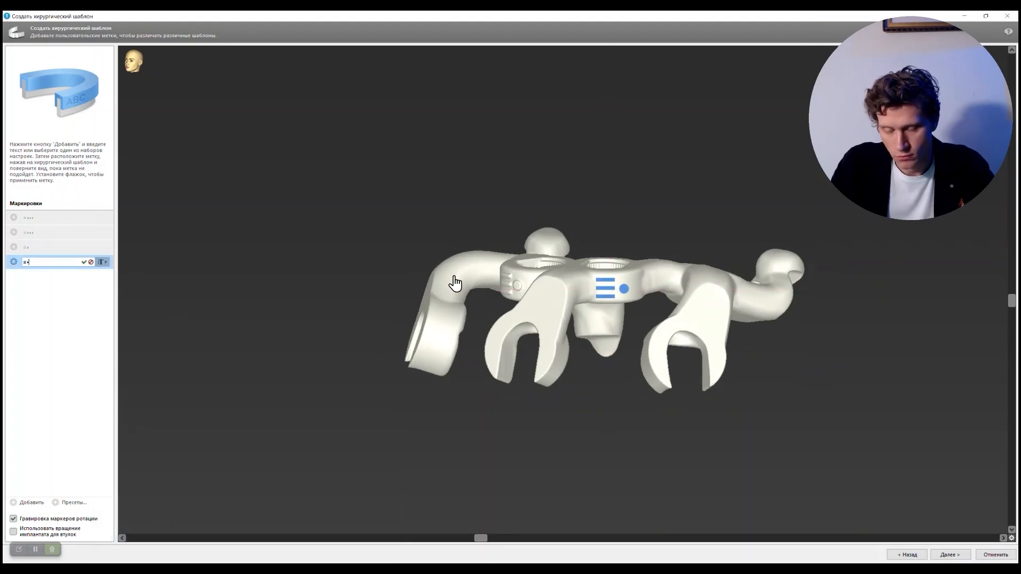
{"action": "key", "text": "Return"}
{"action": "left_click_drag", "start_coordinate": [451, 303], "coordinate": [584, 526]}
{"action": "left_click", "coordinate": [950, 555]}
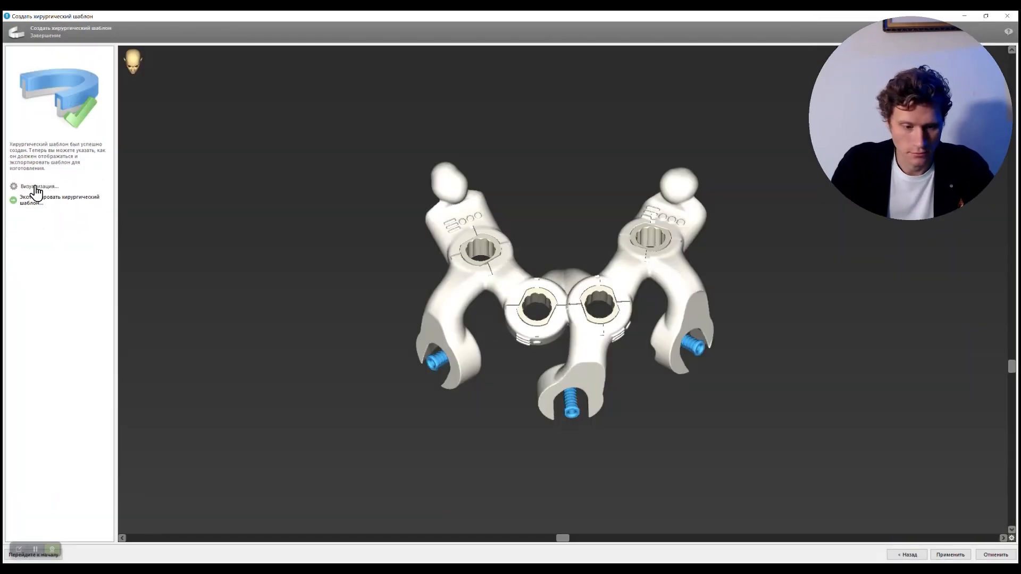
Step: Change the finished guide's object colour to pink
{"action": "left_click", "coordinate": [36, 186]}
{"action": "left_click", "coordinate": [457, 260]}
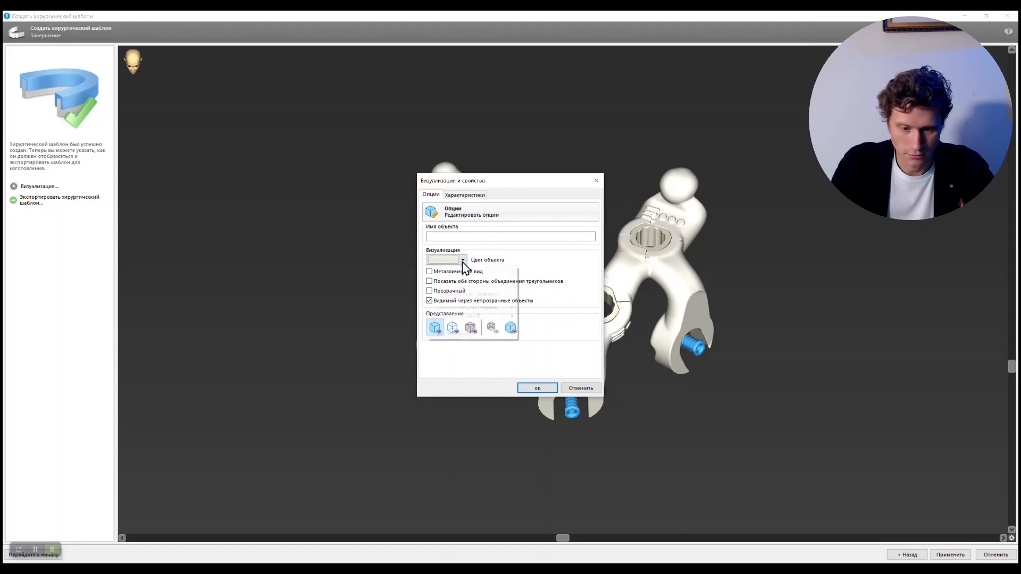
{"action": "left_click", "coordinate": [424, 294]}
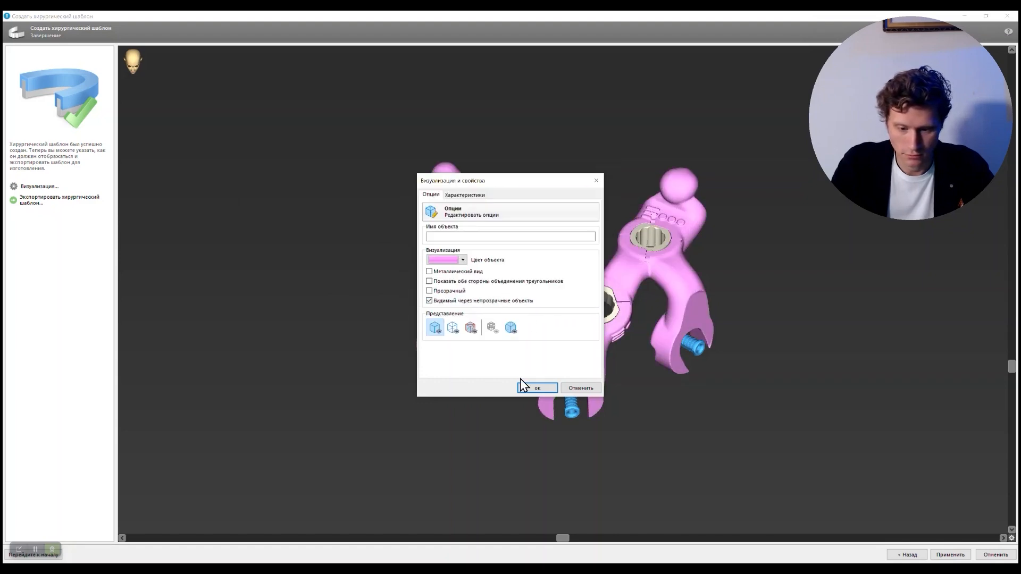
{"action": "left_click", "coordinate": [536, 387]}
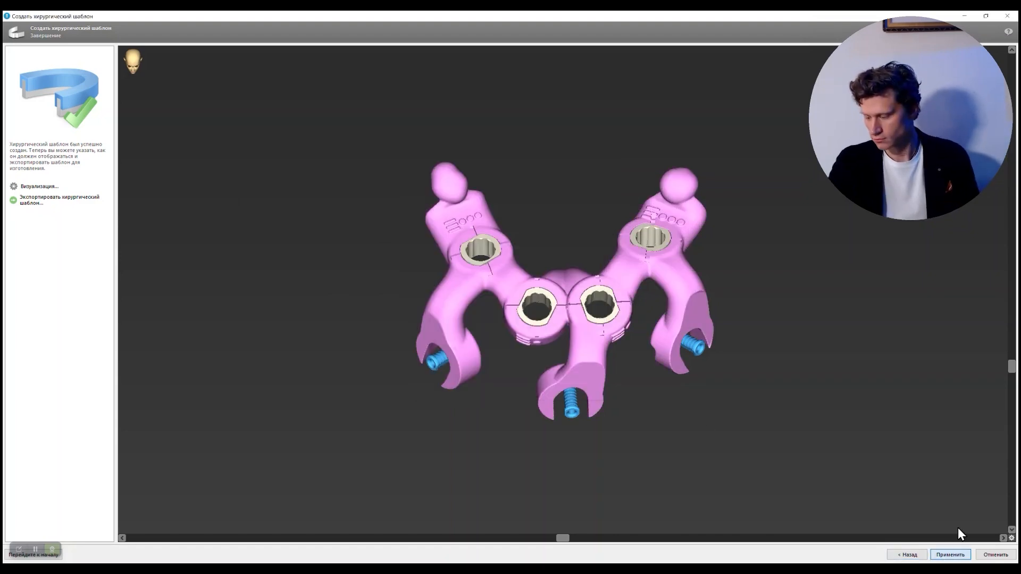
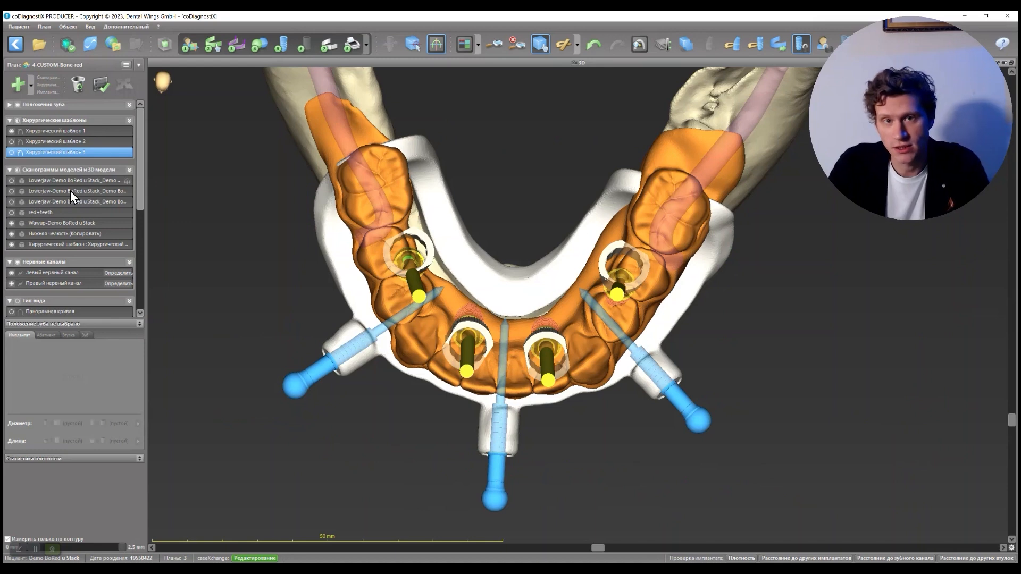
Step: Open the Waxup-Demo BoRed u Stack model for mesh editing and select Хирургический шаблон 1 as the displayed second object for combining
{"action": "left_click", "coordinate": [52, 222]}
{"action": "right_click", "coordinate": [49, 224]}
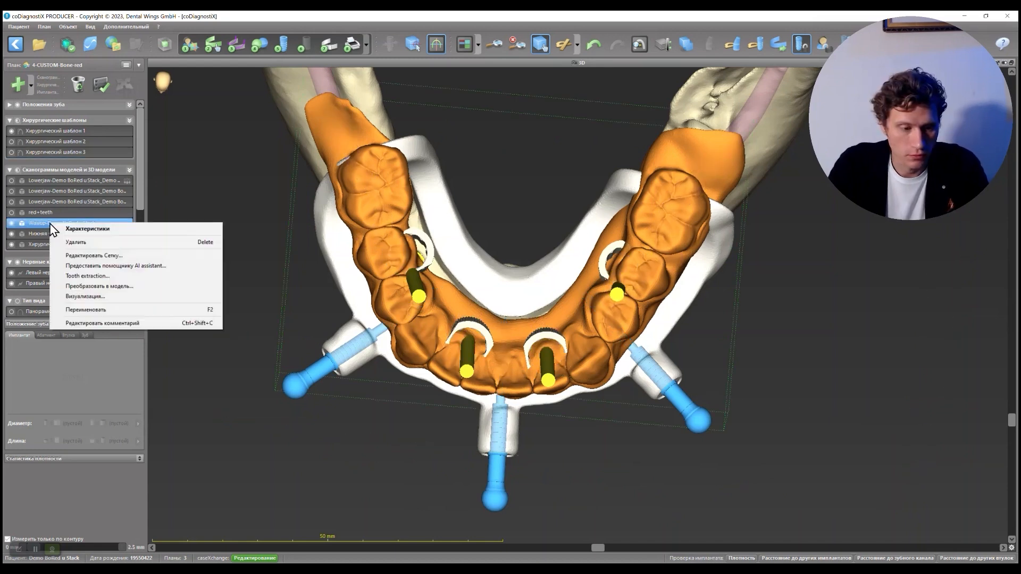
{"action": "left_click", "coordinate": [176, 262]}
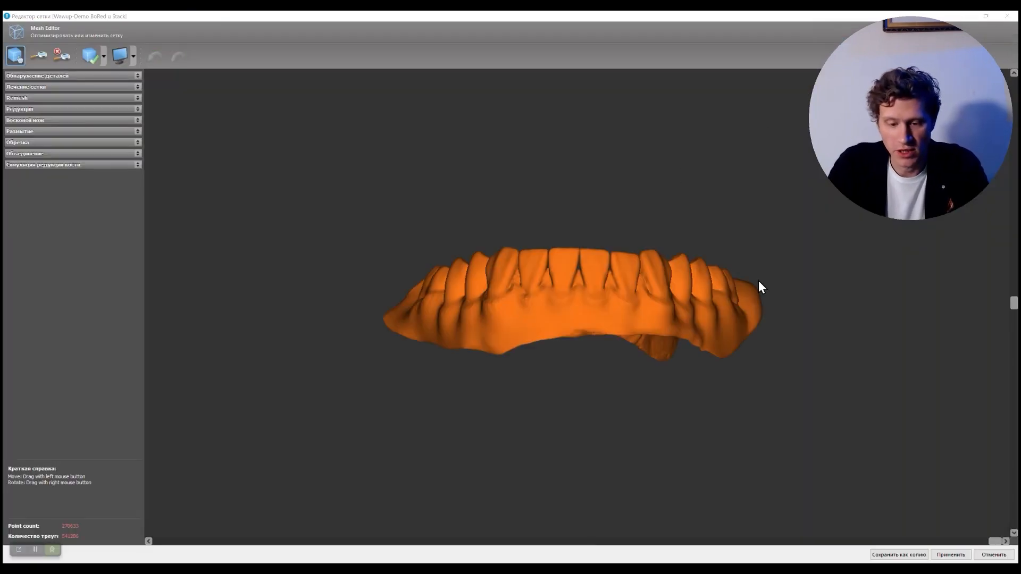
{"action": "left_click_drag", "start_coordinate": [1014, 306], "coordinate": [1014, 520]}
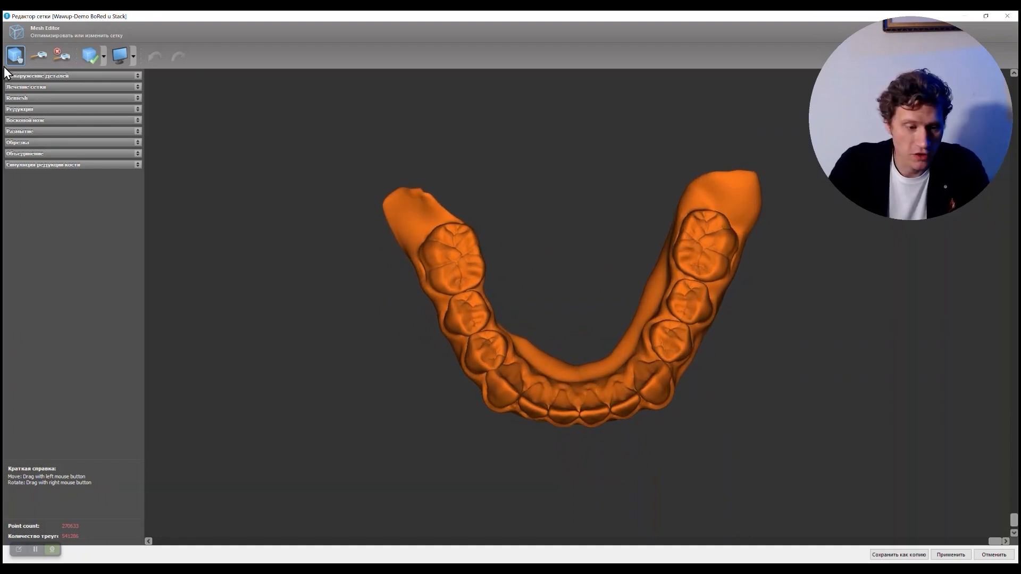
{"action": "left_click", "coordinate": [56, 153]}
{"action": "left_click", "coordinate": [68, 168]}
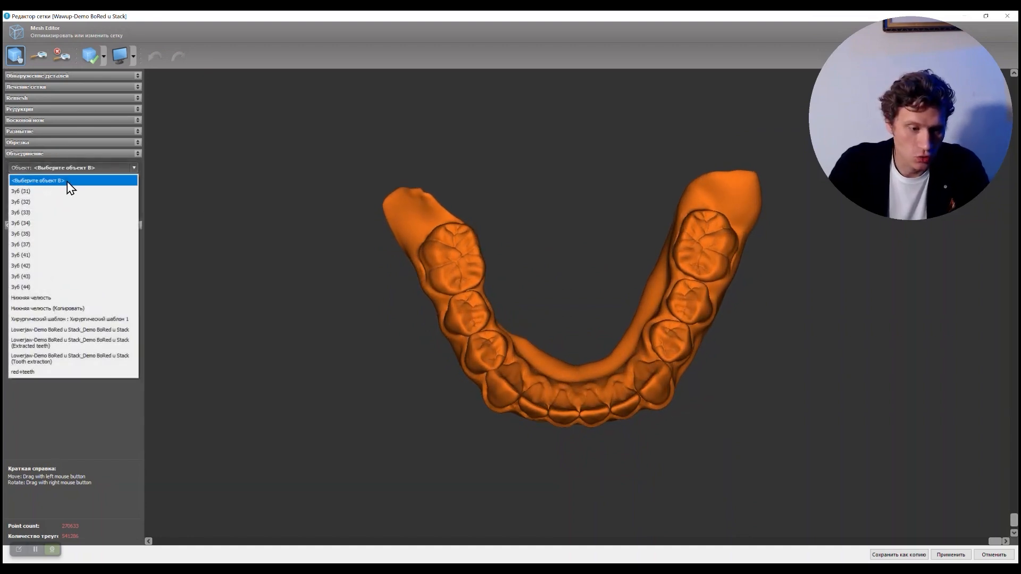
{"action": "left_click", "coordinate": [67, 319]}
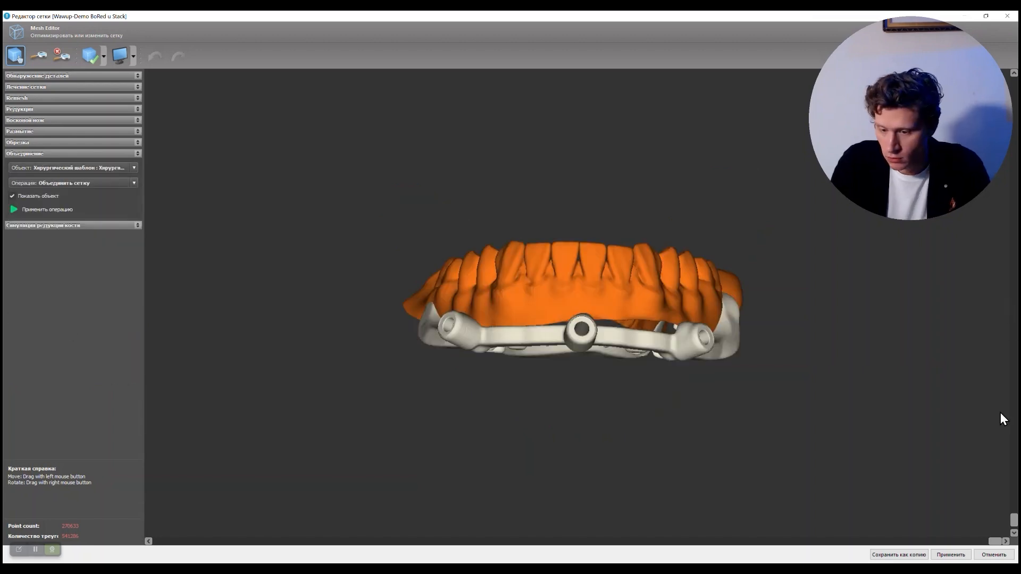
{"action": "left_click_drag", "start_coordinate": [1013, 494], "coordinate": [998, 511]}
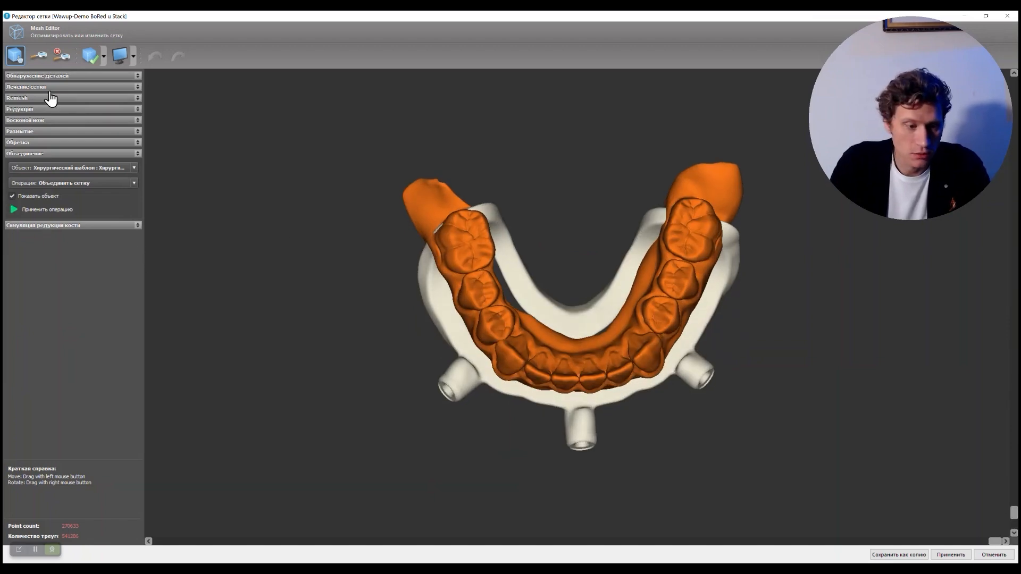
Step: Cut the distal ends with the rearmost molars off both sides of the wax-up using deep removal at a 40 px radius
{"action": "left_click", "coordinate": [25, 134]}
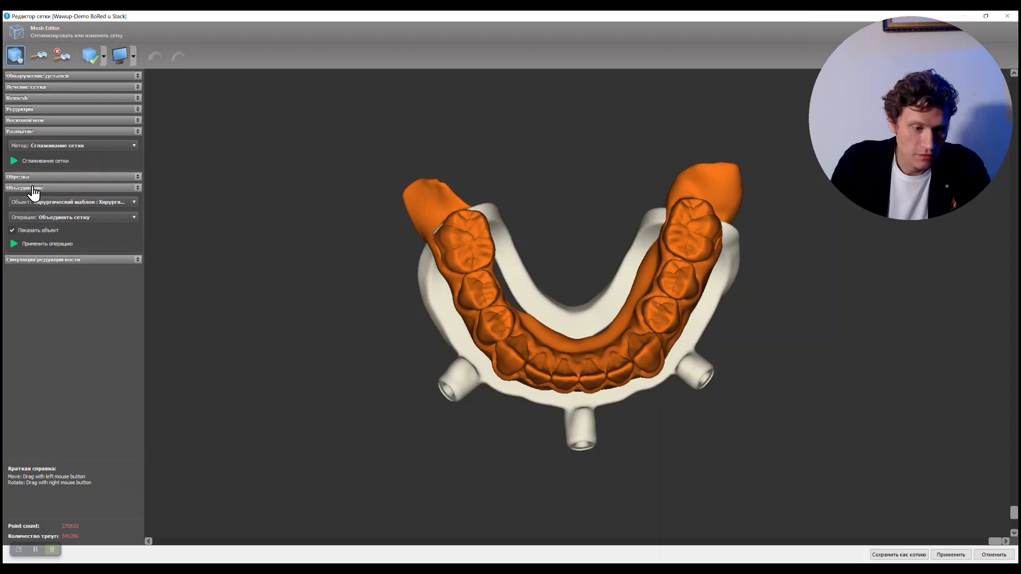
{"action": "left_click", "coordinate": [34, 177]}
{"action": "left_click", "coordinate": [49, 207]}
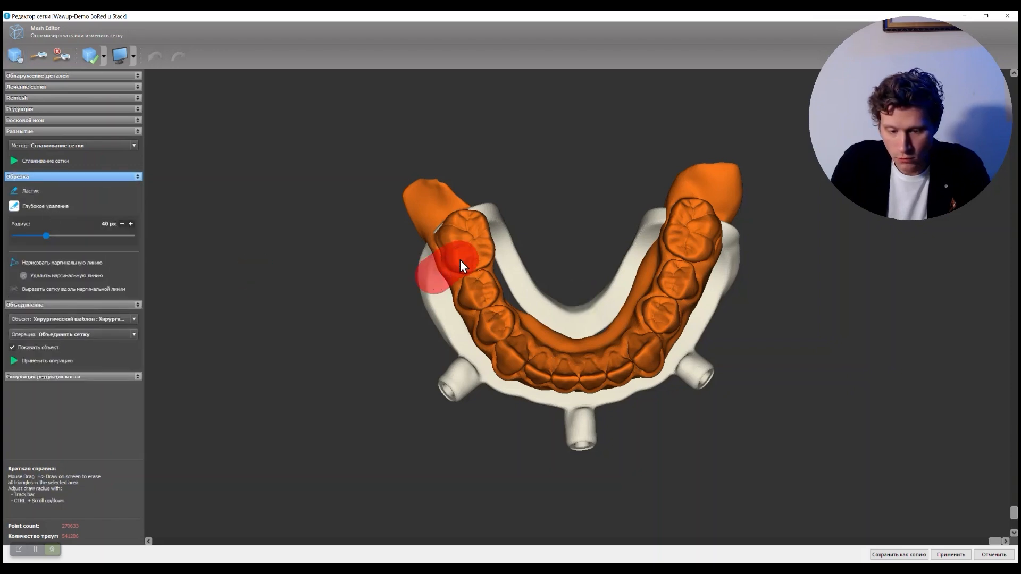
{"action": "left_click_drag", "start_coordinate": [460, 260], "coordinate": [428, 194]}
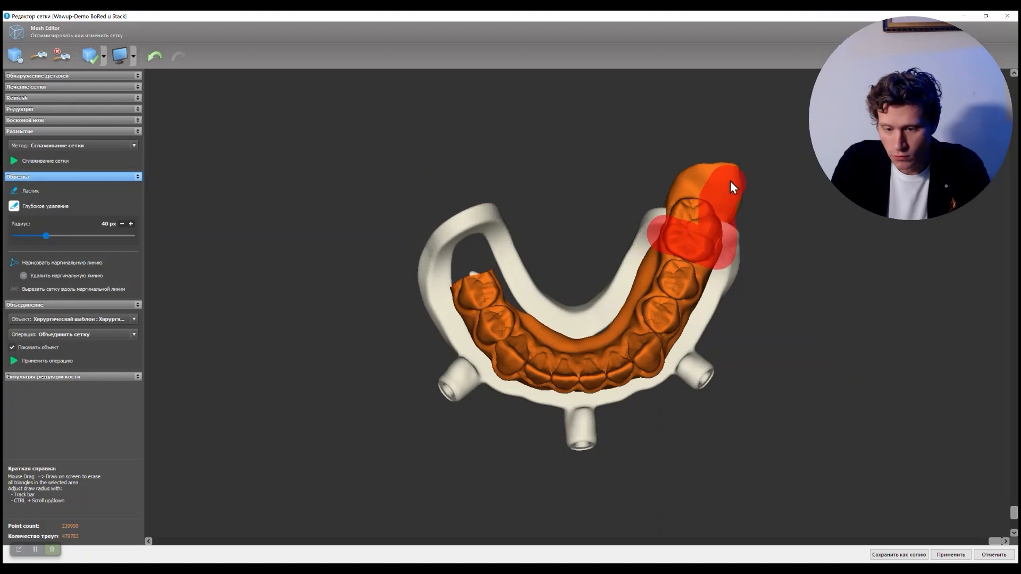
{"action": "left_click_drag", "start_coordinate": [691, 206], "coordinate": [697, 210]}
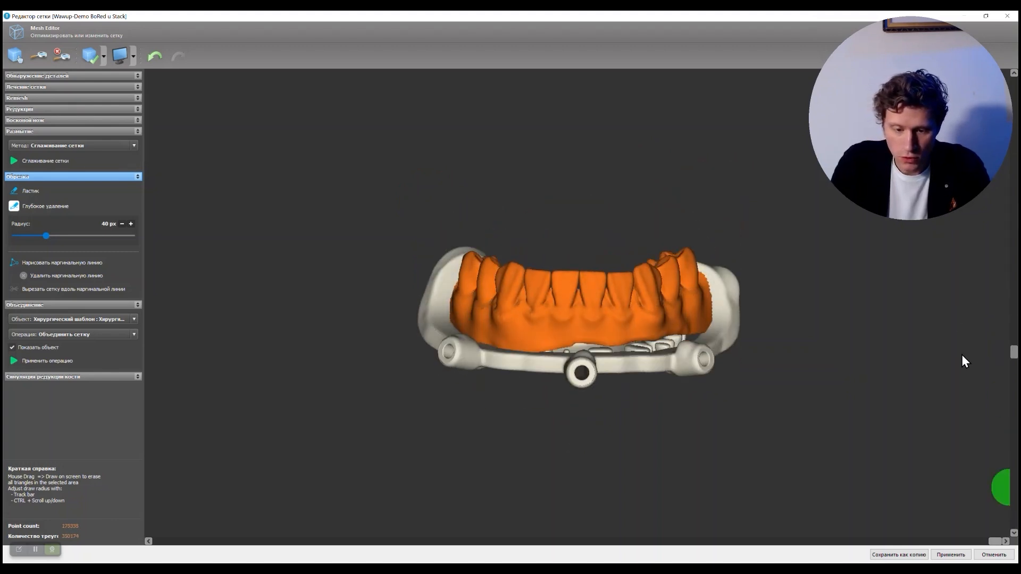
Step: Close the open mesh boundaries at both cut distal ends of the wax-up, including the small remaining hole
{"action": "left_click", "coordinate": [39, 88]}
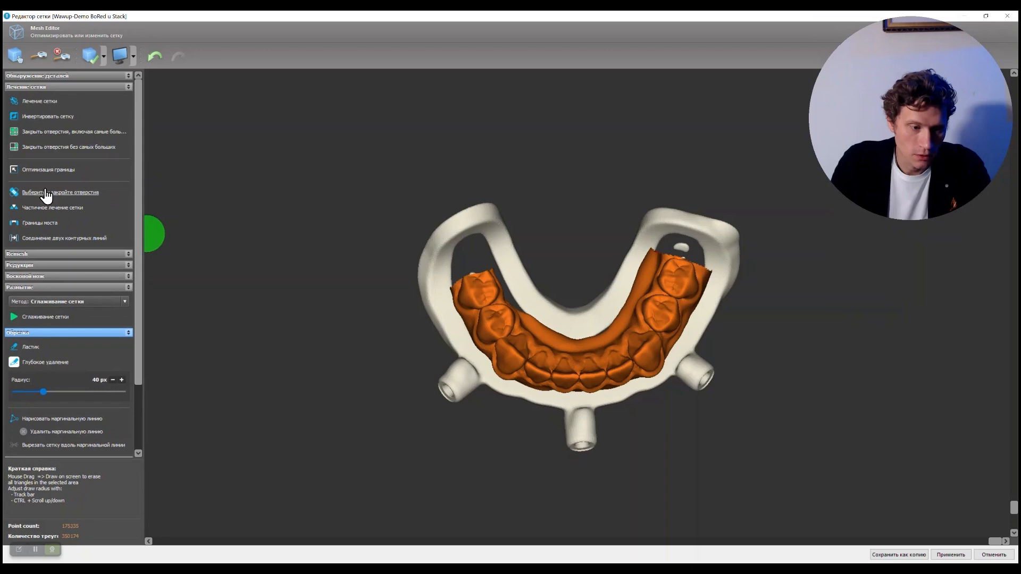
{"action": "left_click", "coordinate": [47, 194]}
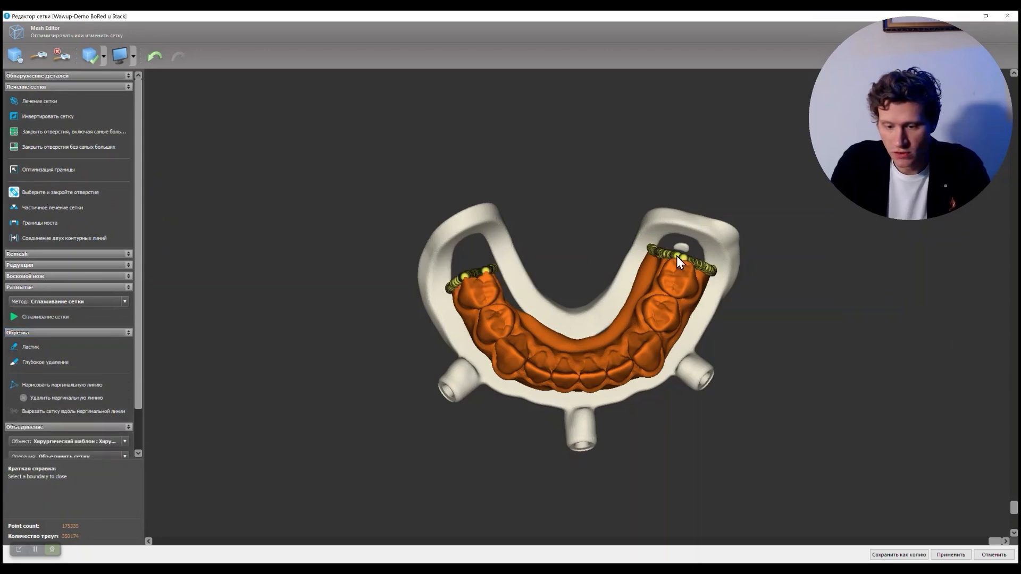
{"action": "left_click", "coordinate": [679, 261]}
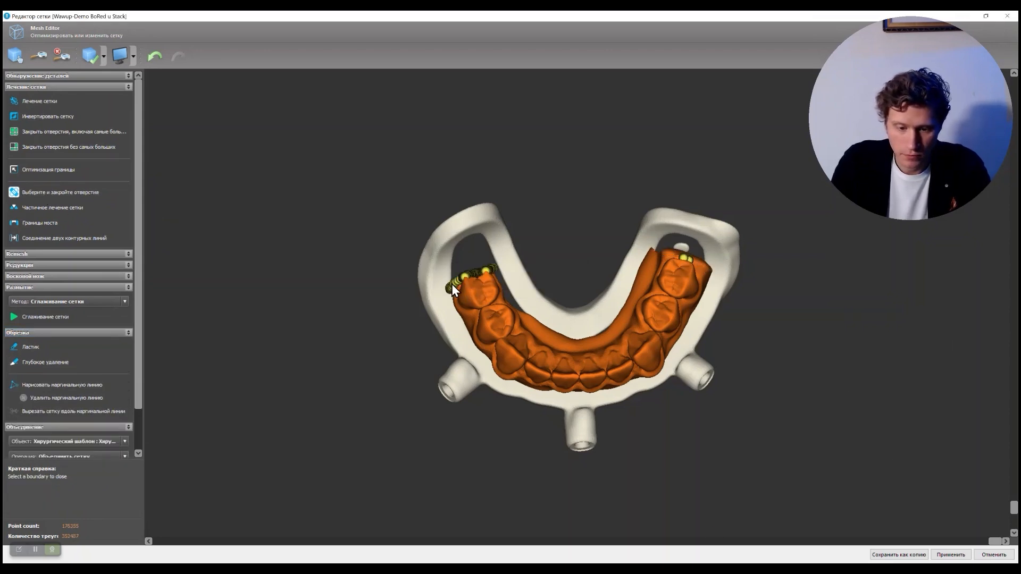
{"action": "left_click", "coordinate": [452, 289]}
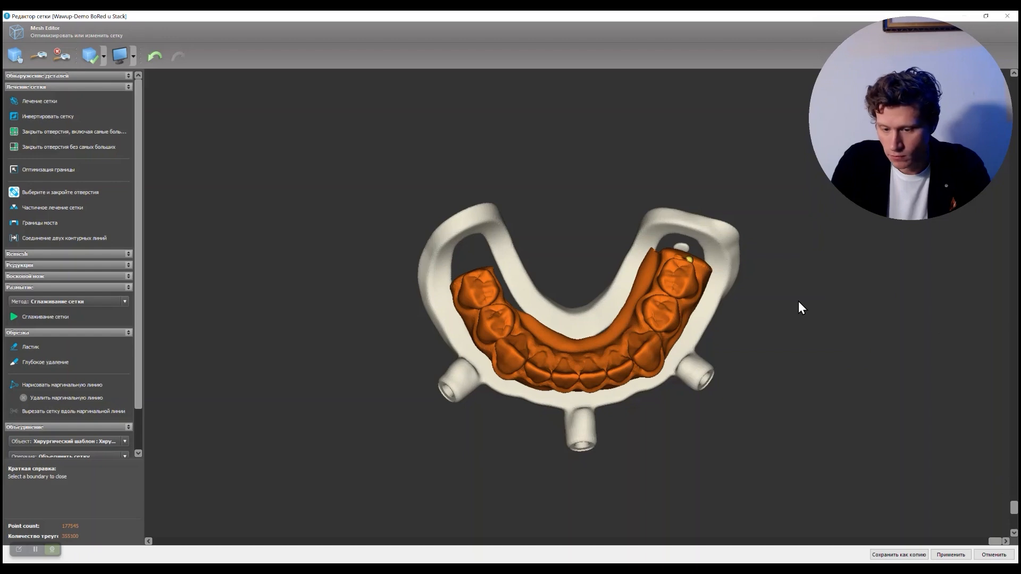
{"action": "left_click", "coordinate": [695, 267]}
Step: Rework the lower lingual edge of the trimmed wax-up with the wax knife and apply the mesh edits
{"action": "left_click_drag", "start_coordinate": [1014, 507], "coordinate": [928, 293]}
{"action": "left_click_drag", "start_coordinate": [996, 541], "coordinate": [599, 426]}
{"action": "left_click_drag", "start_coordinate": [1014, 295], "coordinate": [1014, 476]}
{"action": "left_click_drag", "start_coordinate": [596, 541], "coordinate": [592, 543]}
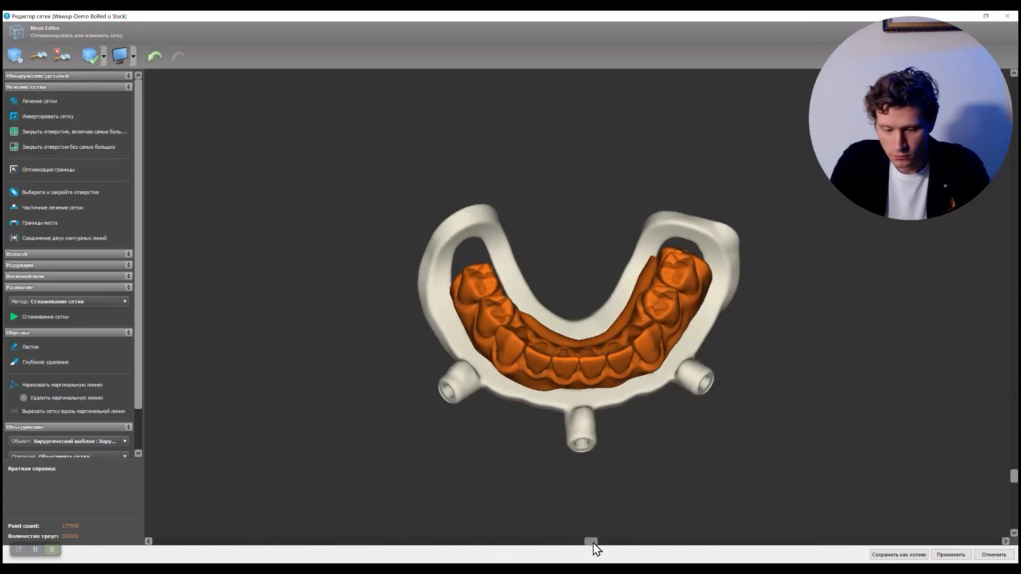
{"action": "left_click_drag", "start_coordinate": [1013, 476], "coordinate": [1012, 365]}
{"action": "left_click_drag", "start_coordinate": [591, 542], "coordinate": [266, 541]}
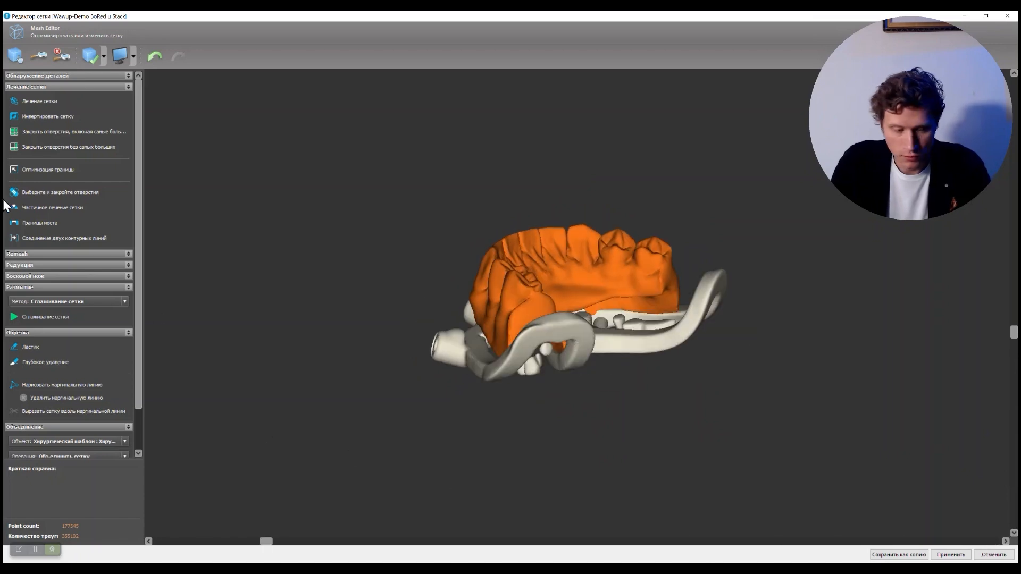
{"action": "left_click", "coordinate": [27, 276]}
{"action": "left_click", "coordinate": [38, 290]}
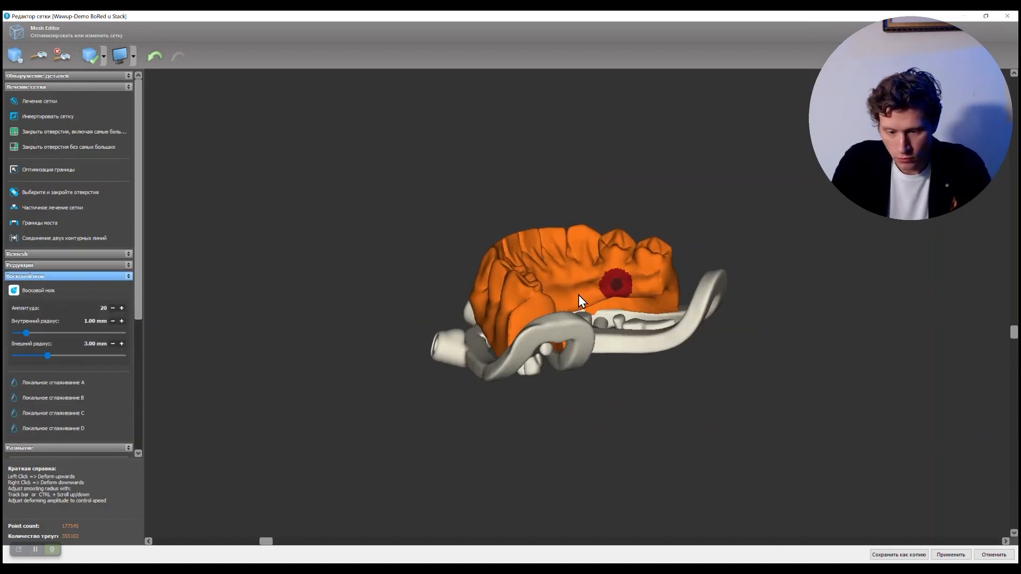
{"action": "left_click_drag", "start_coordinate": [1014, 332], "coordinate": [1014, 386]}
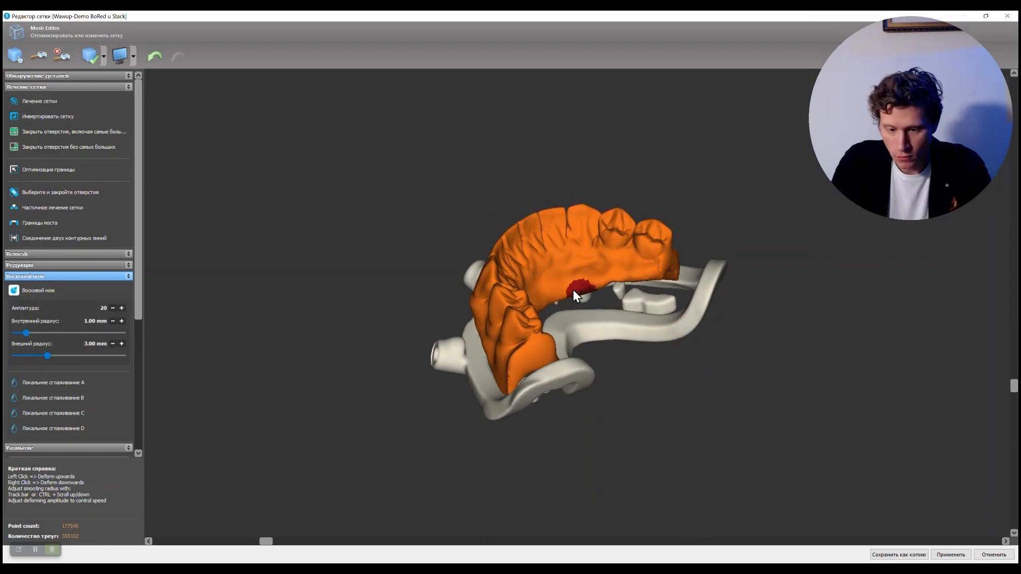
{"action": "left_click", "coordinate": [950, 554]}
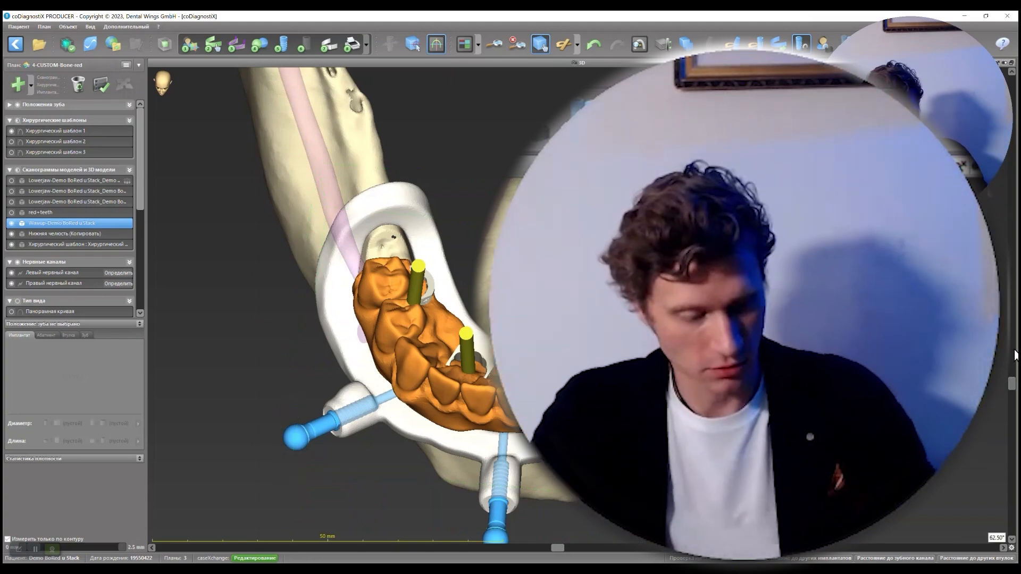
Step: Reopen the wax-up for mesh editing and erase its visible tooth surfaces from the occlusal side with the 40 px eraser
{"action": "left_click_drag", "start_coordinate": [1011, 383], "coordinate": [1014, 345]}
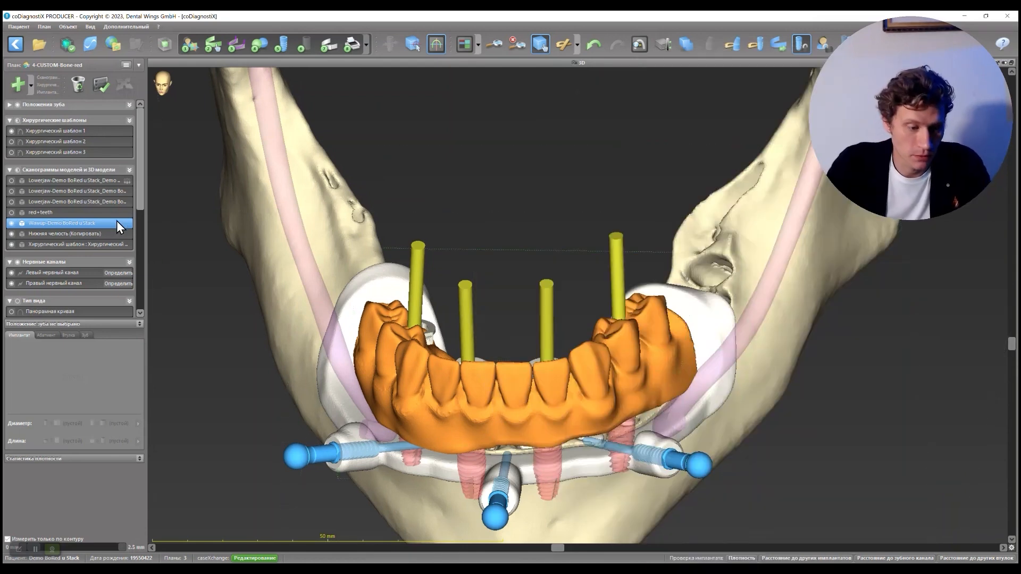
{"action": "right_click", "coordinate": [94, 223]}
{"action": "left_click", "coordinate": [187, 254]}
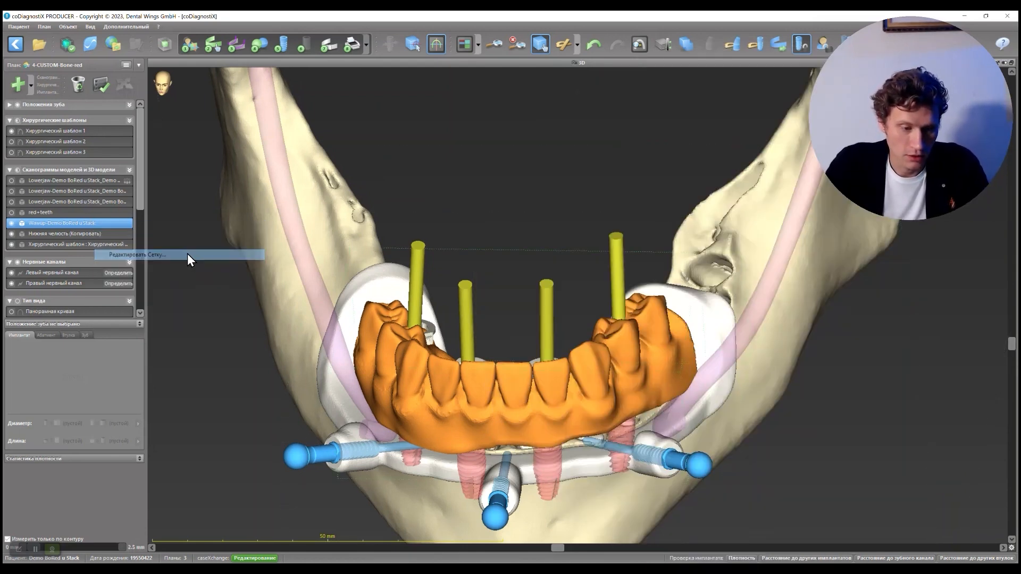
{"action": "left_click_drag", "start_coordinate": [1014, 303], "coordinate": [1014, 510]}
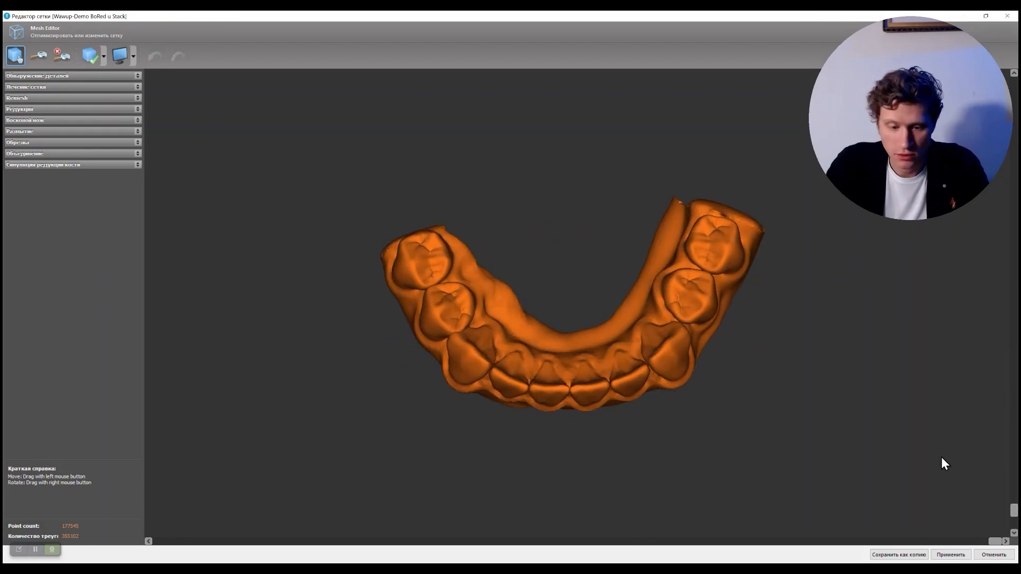
{"action": "left_click", "coordinate": [49, 142]}
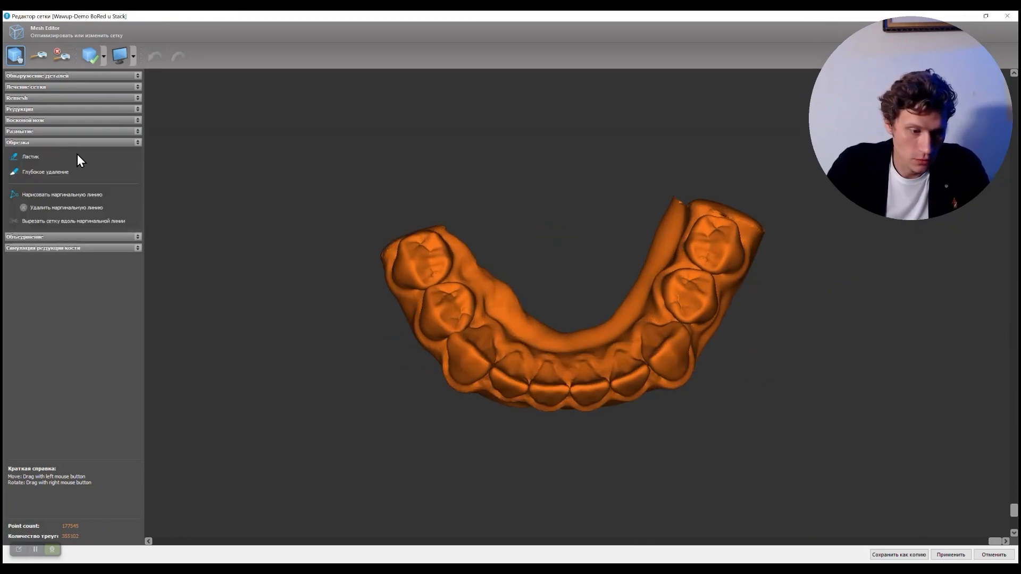
{"action": "left_click", "coordinate": [38, 158]}
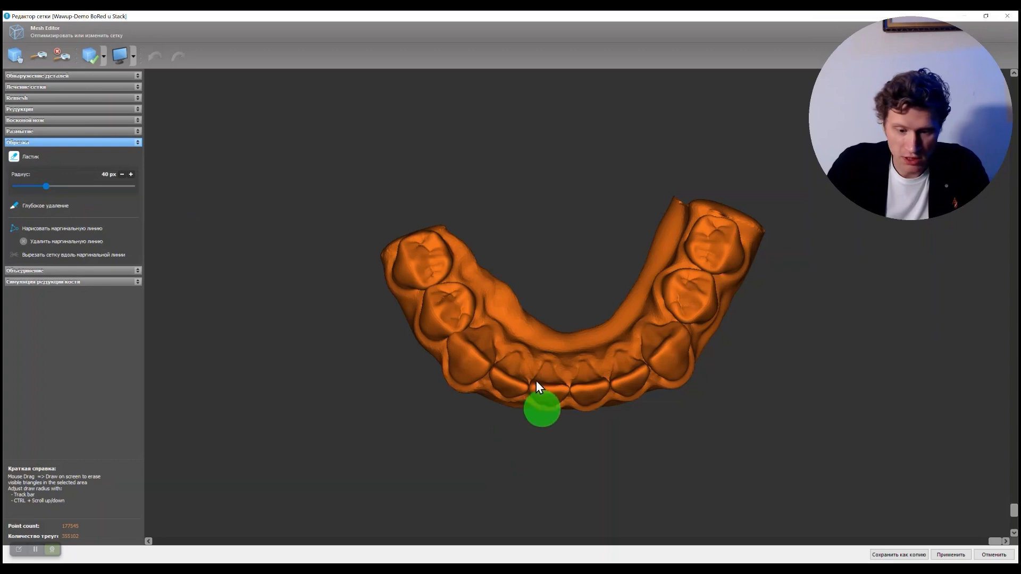
{"action": "mouse_move", "coordinate": [471, 273]}
{"action": "left_mouse_down"}
{"action": "mouse_move", "coordinate": [489, 376]}
{"action": "mouse_move", "coordinate": [487, 276]}
{"action": "left_mouse_up"}
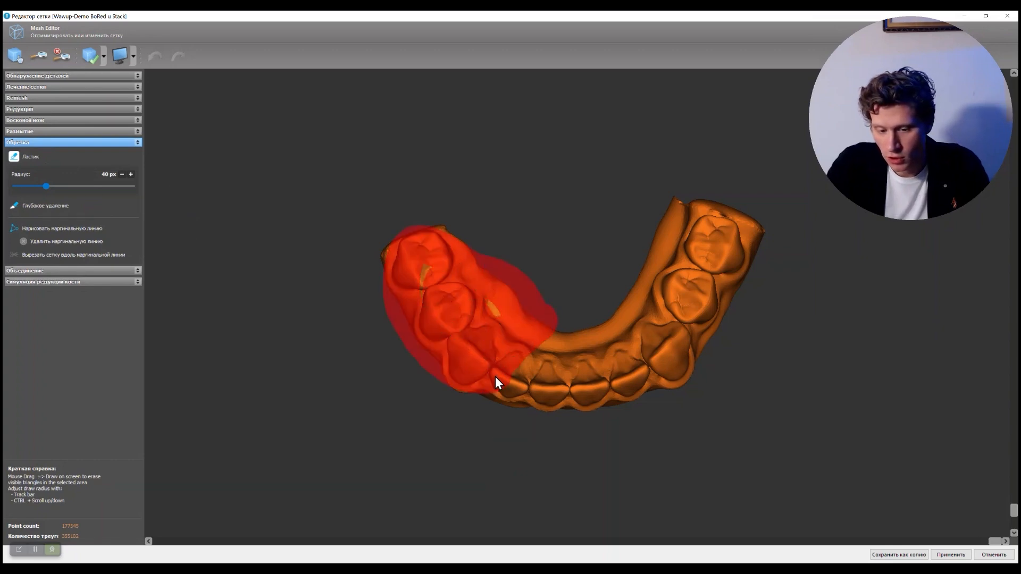
{"action": "mouse_move", "coordinate": [578, 318]}
{"action": "left_mouse_down"}
{"action": "mouse_move", "coordinate": [717, 370]}
{"action": "mouse_move", "coordinate": [687, 198]}
{"action": "mouse_move", "coordinate": [434, 267]}
{"action": "mouse_move", "coordinate": [441, 276]}
{"action": "left_mouse_up"}
{"action": "left_click_drag", "start_coordinate": [1014, 509], "coordinate": [1014, 195]}
Step: Remove the leftover tooth fragments and surplus edges with deep removal at 40 px, keeping only the underlying gum-side strip
{"action": "left_click", "coordinate": [45, 205]}
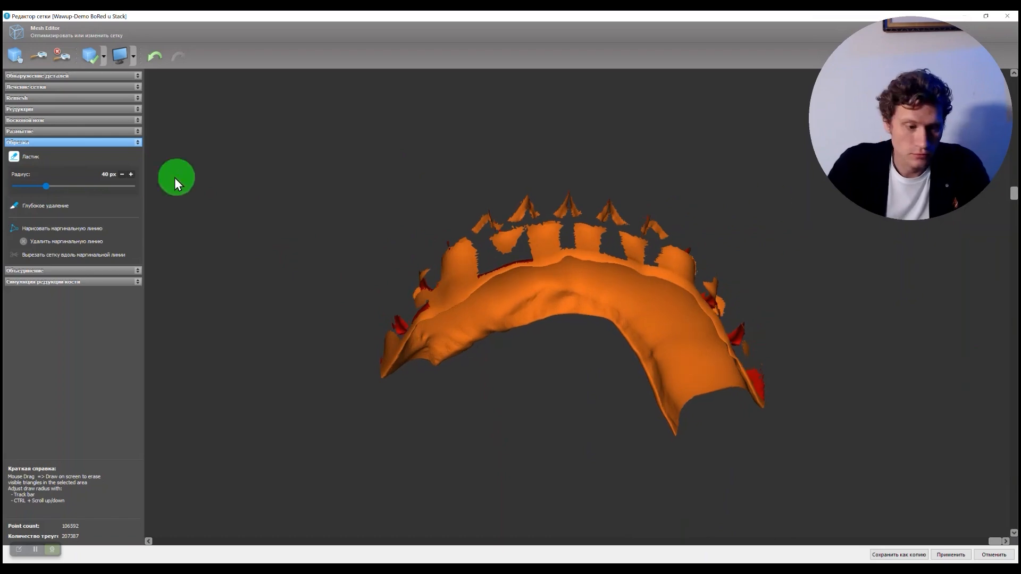
{"action": "mouse_move", "coordinate": [386, 354]}
{"action": "left_mouse_down"}
{"action": "mouse_move", "coordinate": [715, 261]}
{"action": "mouse_move", "coordinate": [694, 257]}
{"action": "left_mouse_up"}
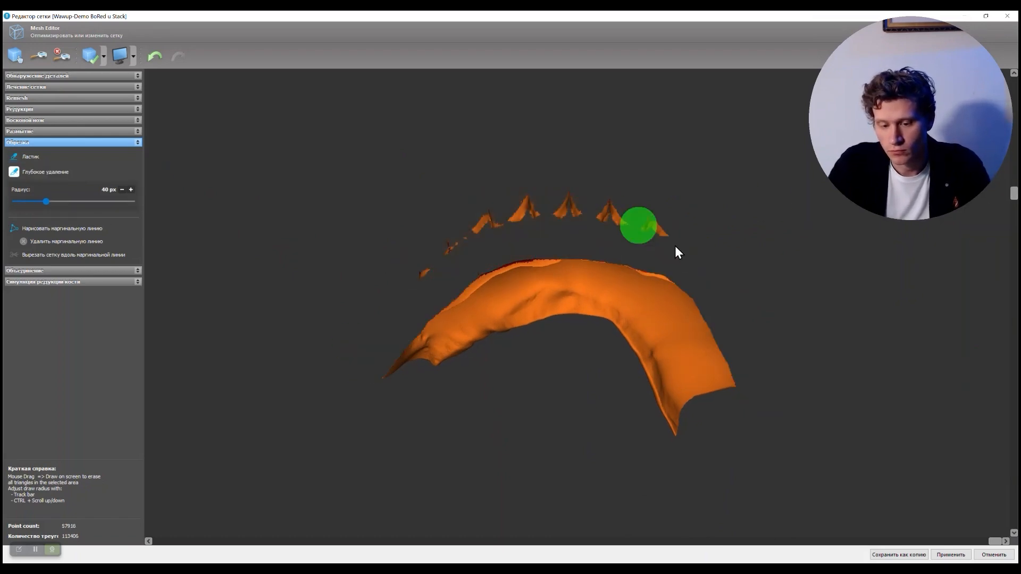
{"action": "mouse_move", "coordinate": [436, 249]}
{"action": "left_mouse_down"}
{"action": "mouse_move", "coordinate": [554, 216]}
{"action": "mouse_move", "coordinate": [671, 227]}
{"action": "left_mouse_up"}
{"action": "left_click_drag", "start_coordinate": [390, 326], "coordinate": [391, 355]}
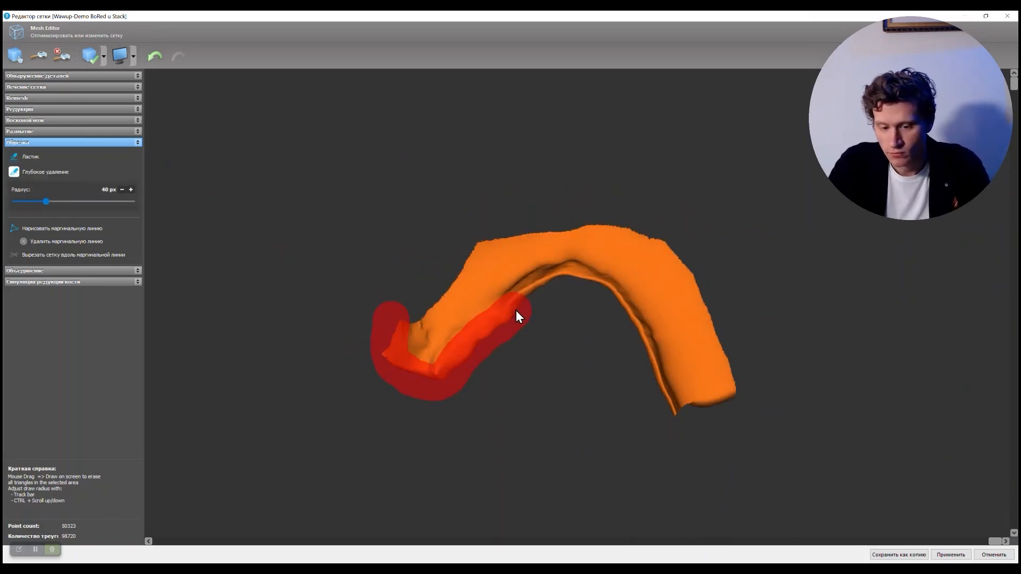
{"action": "mouse_move", "coordinate": [622, 318]}
{"action": "left_mouse_down"}
{"action": "mouse_move", "coordinate": [640, 391]}
{"action": "mouse_move", "coordinate": [692, 396]}
{"action": "left_mouse_up"}
{"action": "left_click", "coordinate": [1014, 319]}
{"action": "left_click_drag", "start_coordinate": [690, 286], "coordinate": [462, 270]}
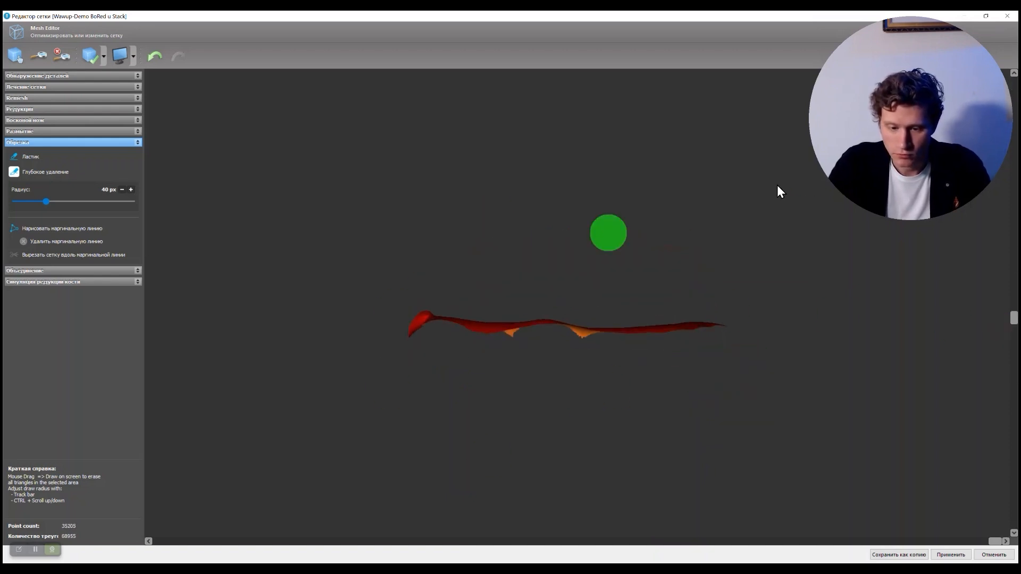
Step: Repair the remaining strip's mesh and invert its surface orientation
{"action": "left_click", "coordinate": [35, 86]}
{"action": "left_click", "coordinate": [40, 101]}
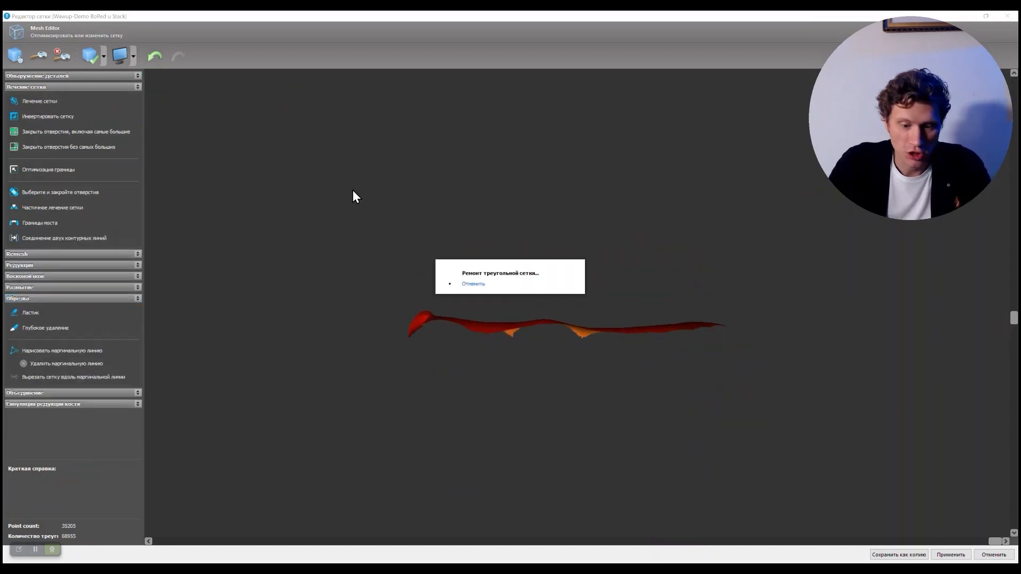
{"action": "left_click_drag", "start_coordinate": [1015, 319], "coordinate": [972, 432]}
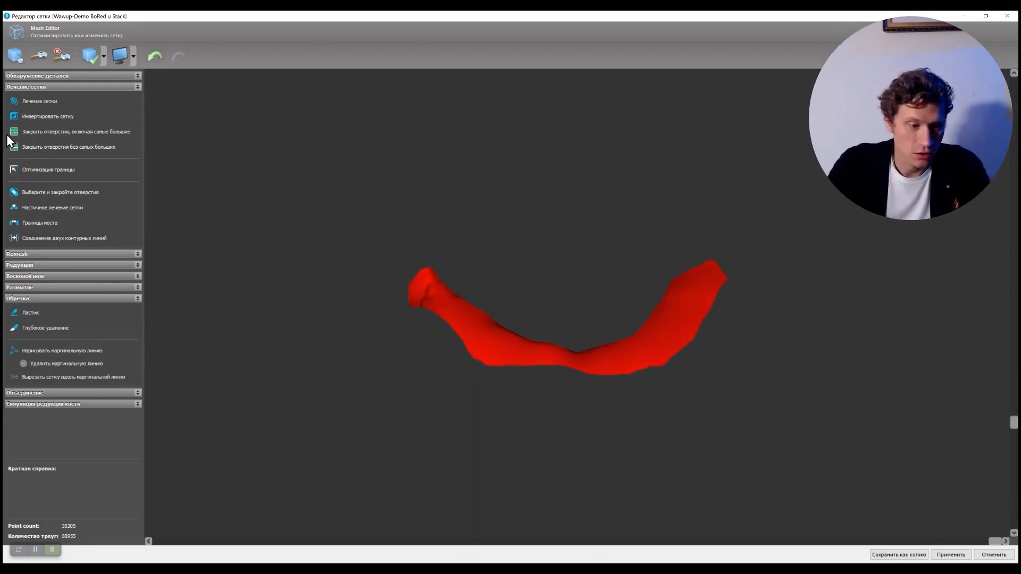
{"action": "left_click", "coordinate": [50, 117]}
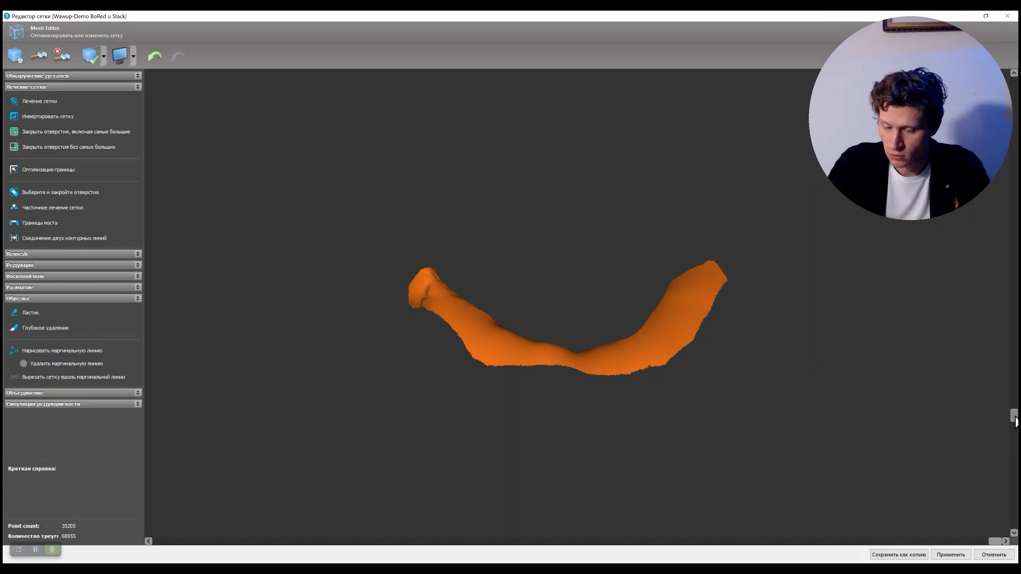
Step: Select Хирургический шаблон 1 as the second object for combining and display it together with the strip
{"action": "left_click_drag", "start_coordinate": [1015, 422], "coordinate": [1013, 386]}
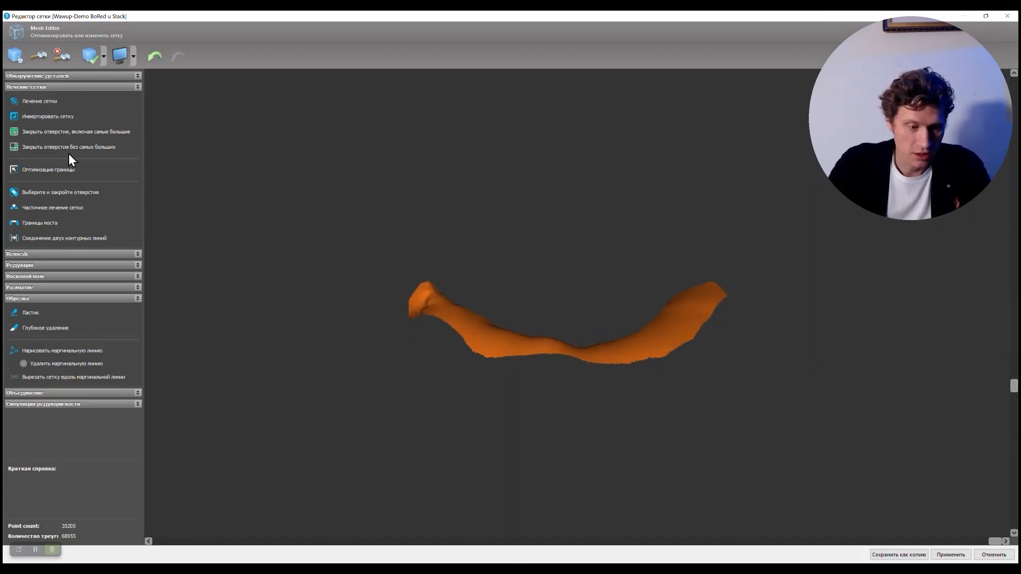
{"action": "left_click", "coordinate": [68, 396]}
{"action": "left_click", "coordinate": [75, 408]}
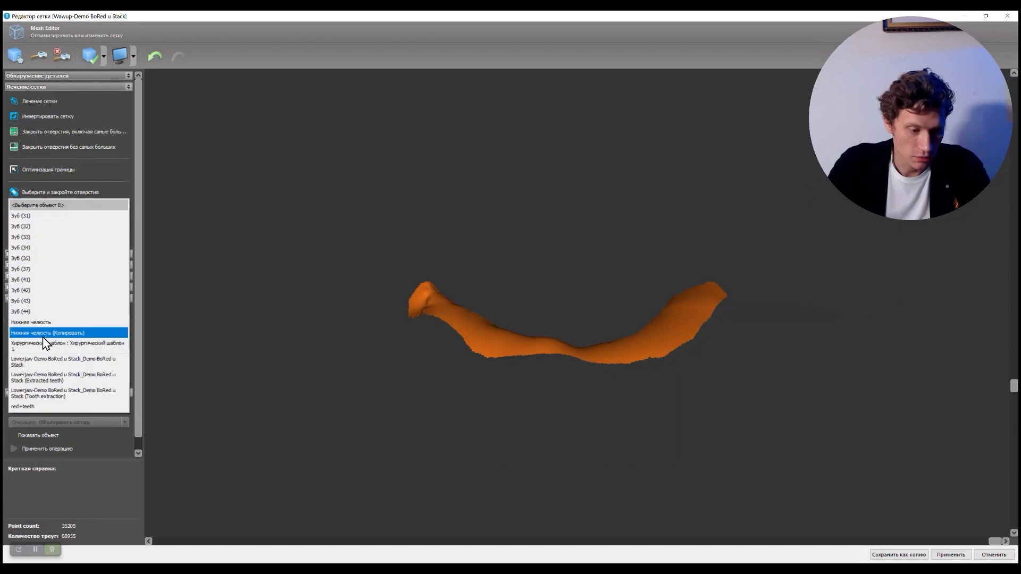
{"action": "left_click", "coordinate": [47, 348]}
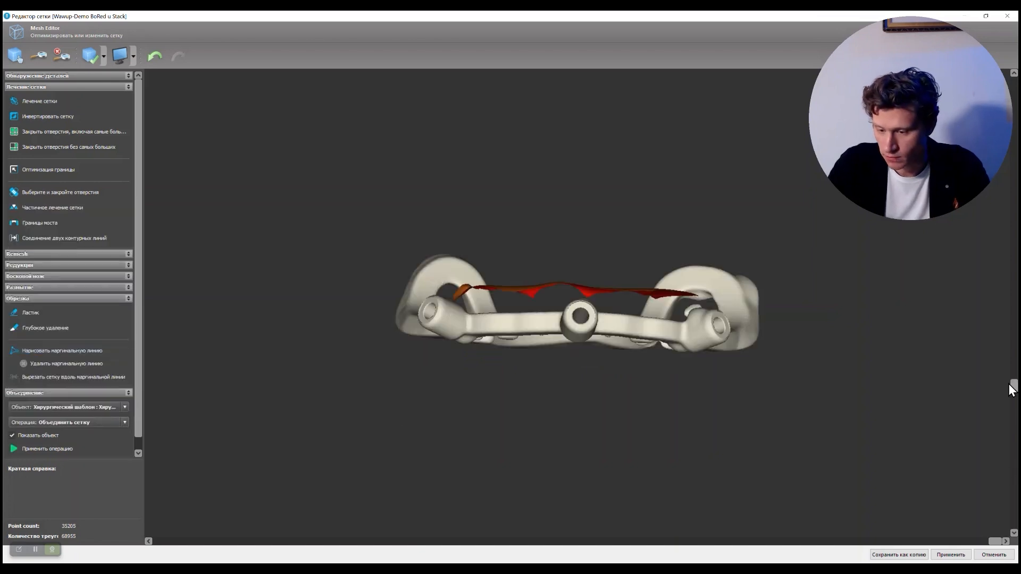
Step: Merge the gum-side strip with Хирургический шаблон 1 and save the combined mesh as a copy
{"action": "left_click_drag", "start_coordinate": [1012, 390], "coordinate": [991, 420]}
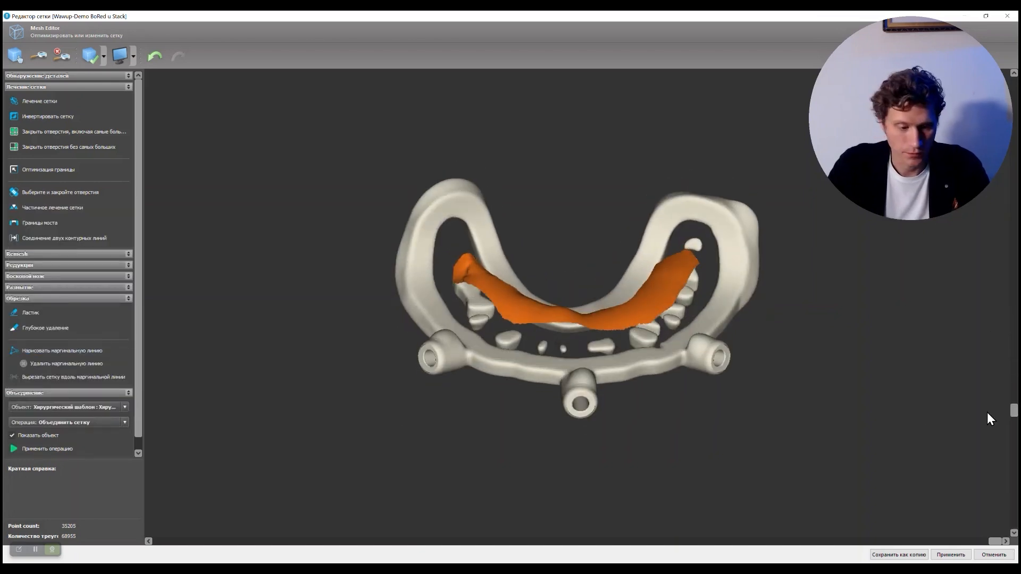
{"action": "left_click", "coordinate": [32, 450]}
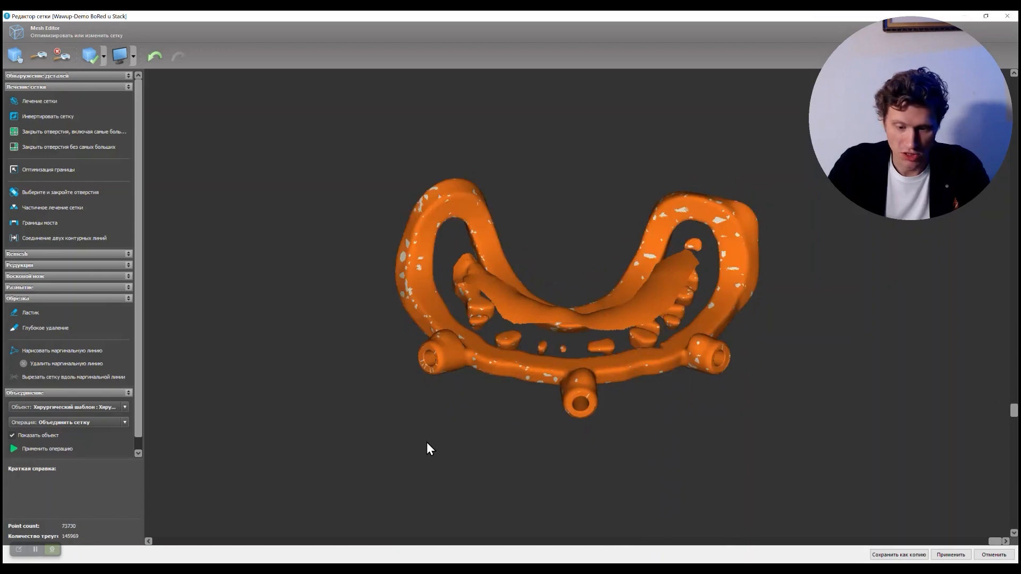
{"action": "left_click", "coordinate": [917, 555]}
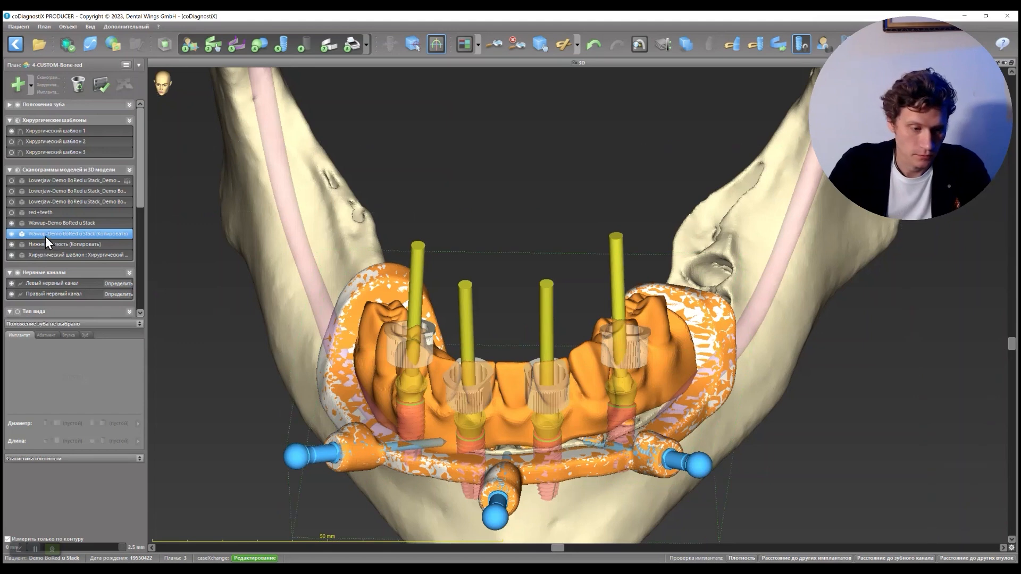
Step: Rename the new wax-up copy as red+gingiva
{"action": "right_click", "coordinate": [68, 234]}
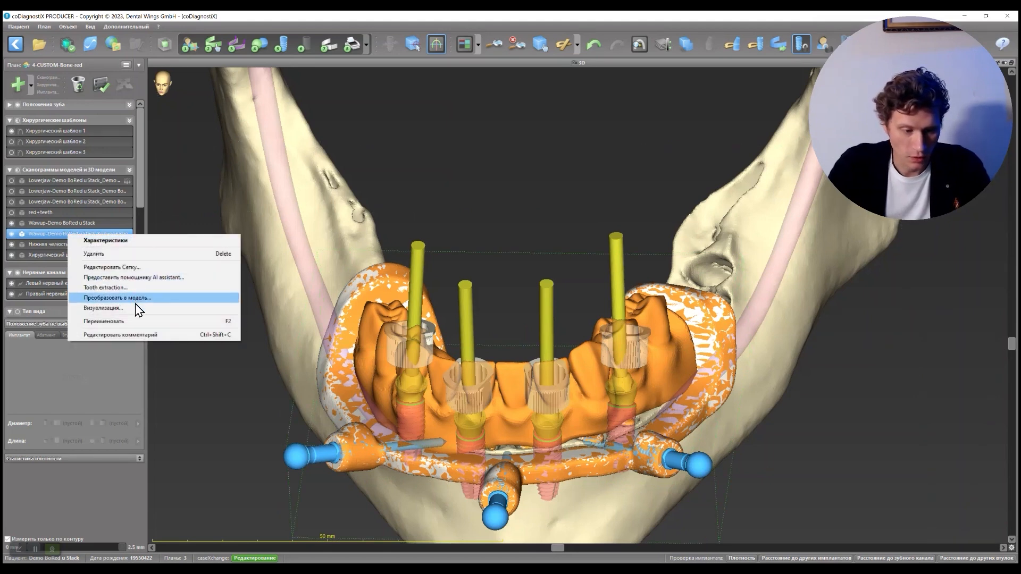
{"action": "left_click", "coordinate": [140, 329]}
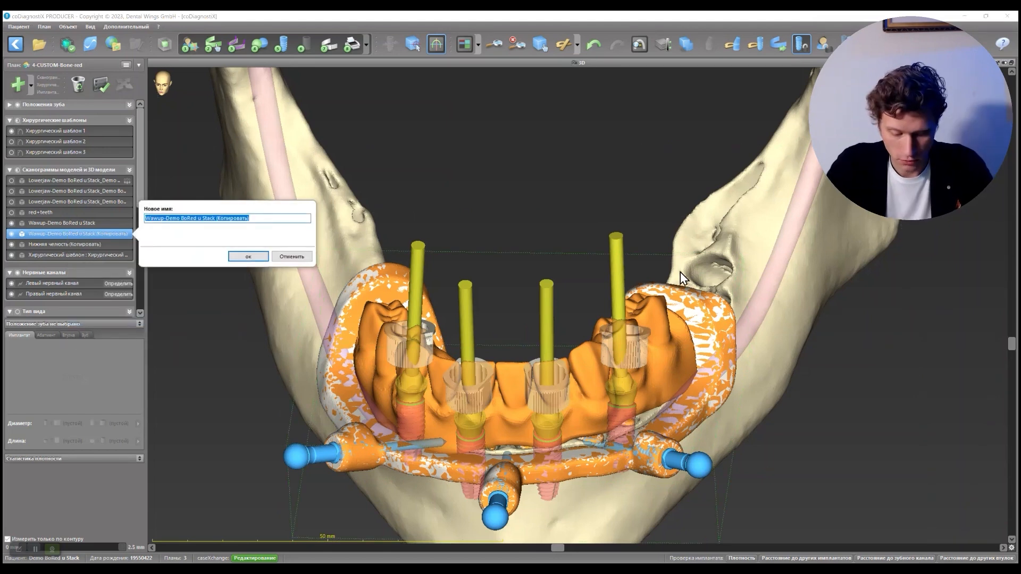
{"action": "type", "text": "red"}
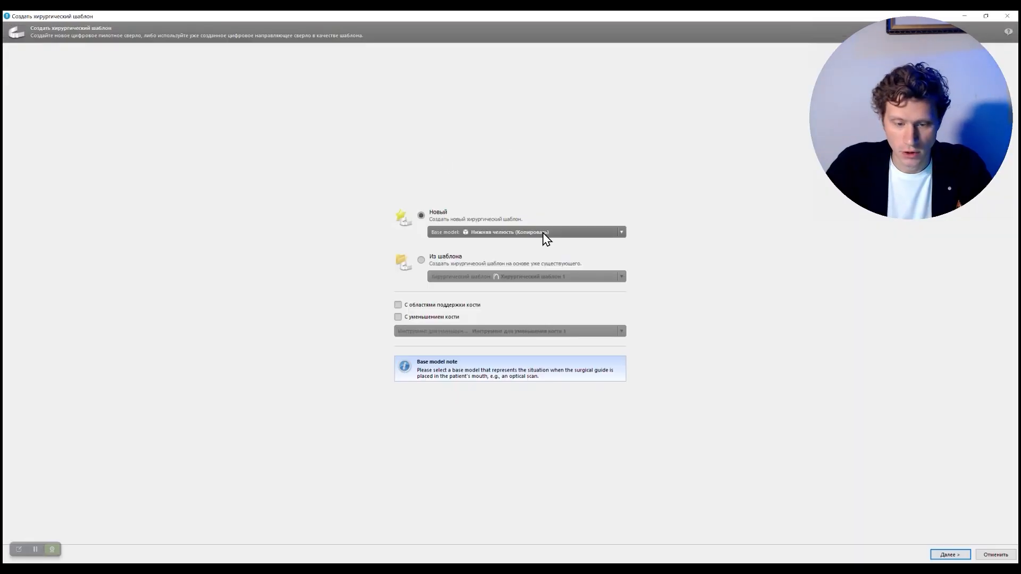
Step: Set up a new surgical guide on the base model red+gingiva and accept the current insertion direction
{"action": "left_click", "coordinate": [544, 234]}
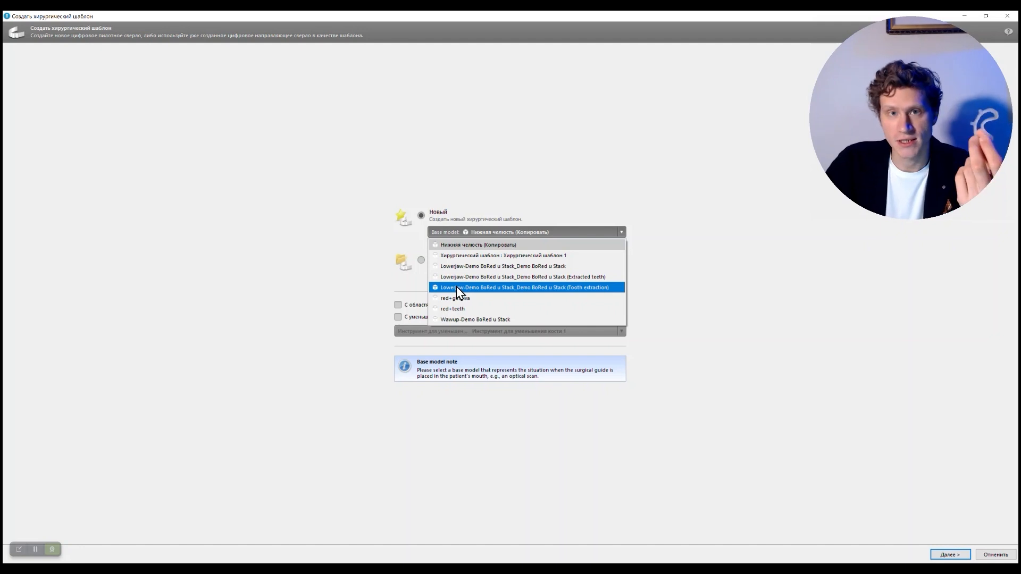
{"action": "left_click", "coordinate": [456, 300]}
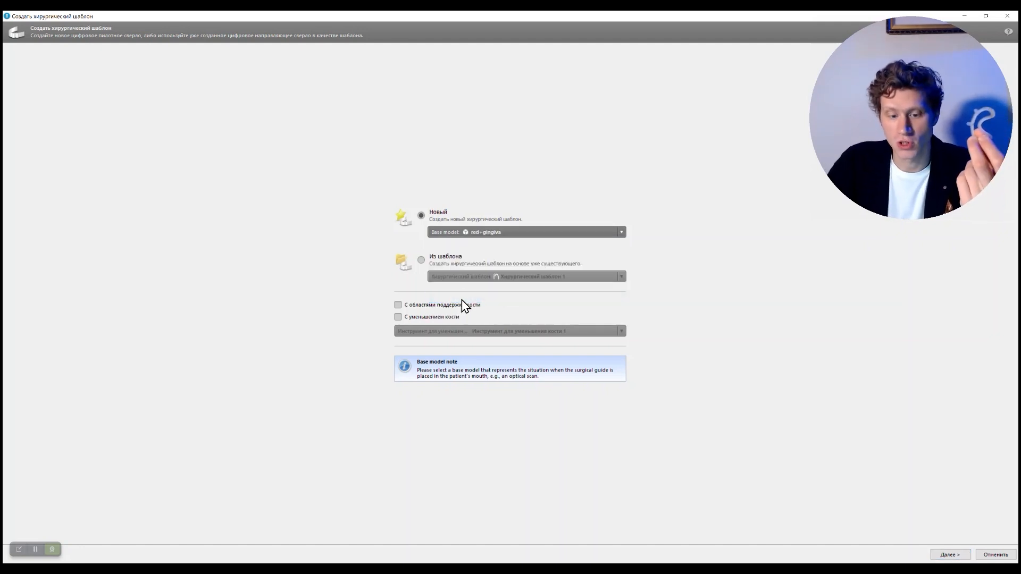
{"action": "left_click", "coordinate": [952, 554]}
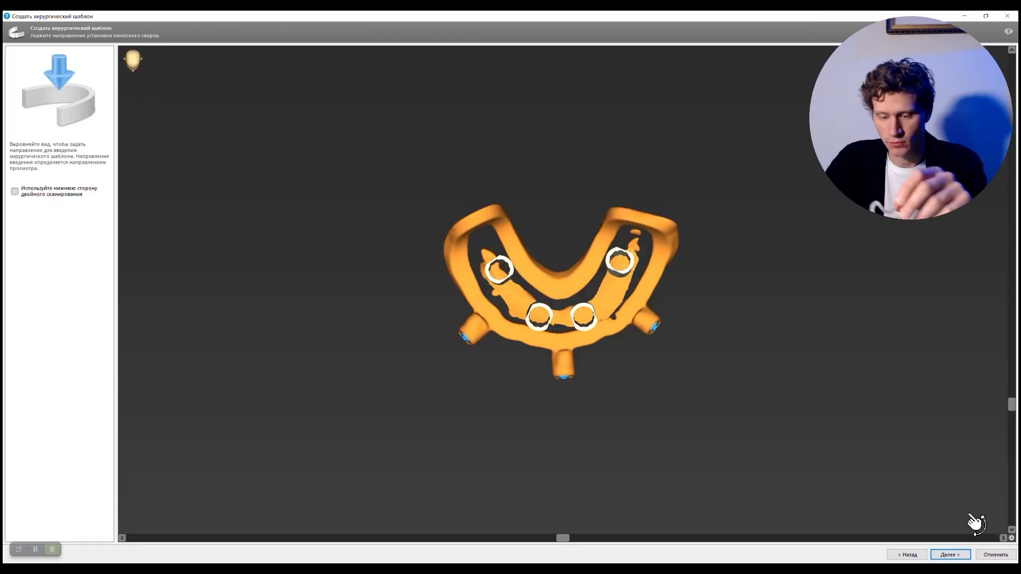
{"action": "left_click", "coordinate": [954, 555]}
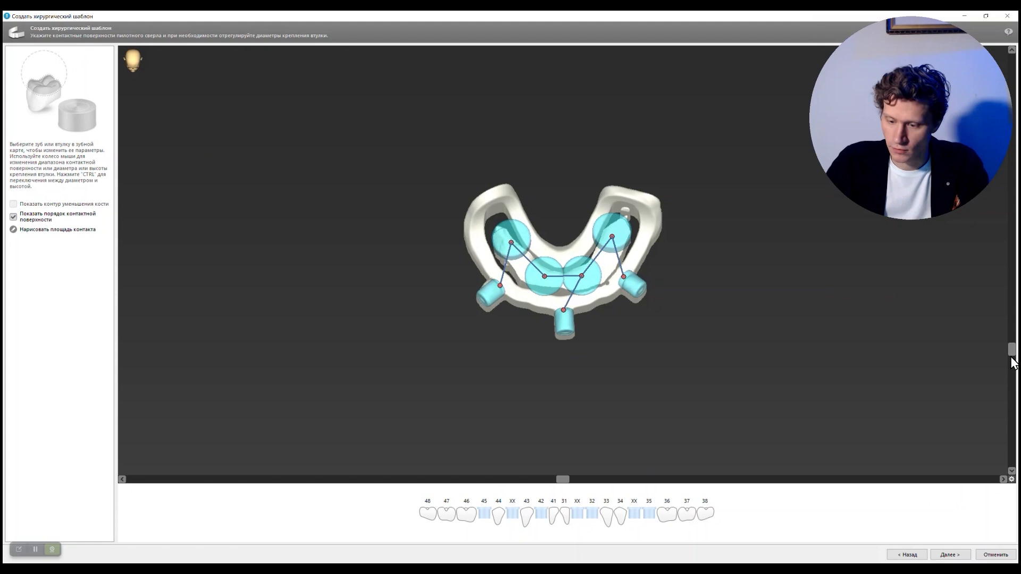
Step: Exclude the implant sleeves at positions 45, 42, 32 and 35 from the guide, leaving only the three fixation pin sleeves
{"action": "left_click_drag", "start_coordinate": [1011, 356], "coordinate": [1012, 312]}
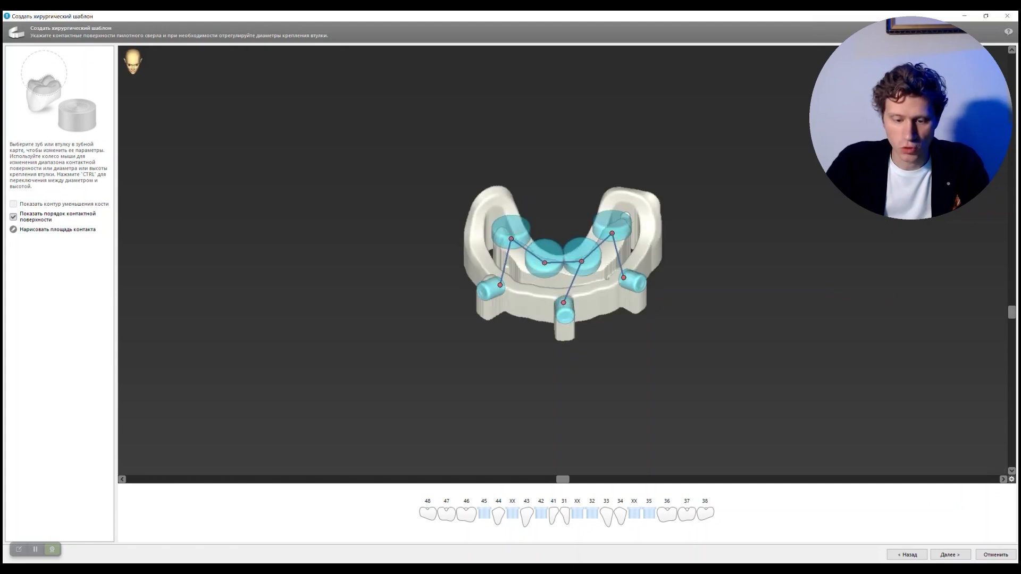
{"action": "left_click", "coordinate": [487, 516]}
{"action": "left_click", "coordinate": [486, 517]}
{"action": "left_click", "coordinate": [543, 513]}
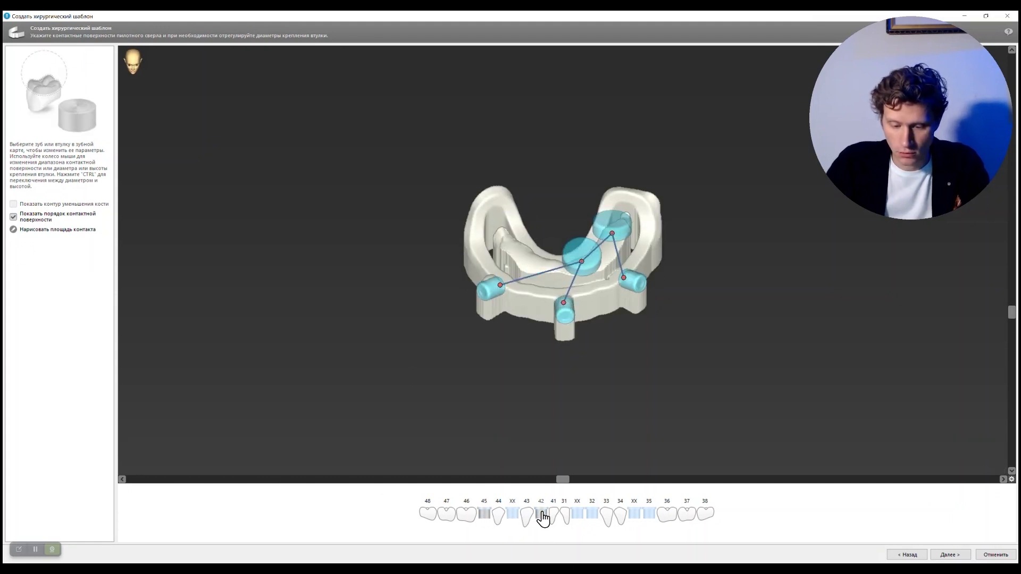
{"action": "left_click", "coordinate": [591, 515]}
{"action": "left_click", "coordinate": [649, 515]}
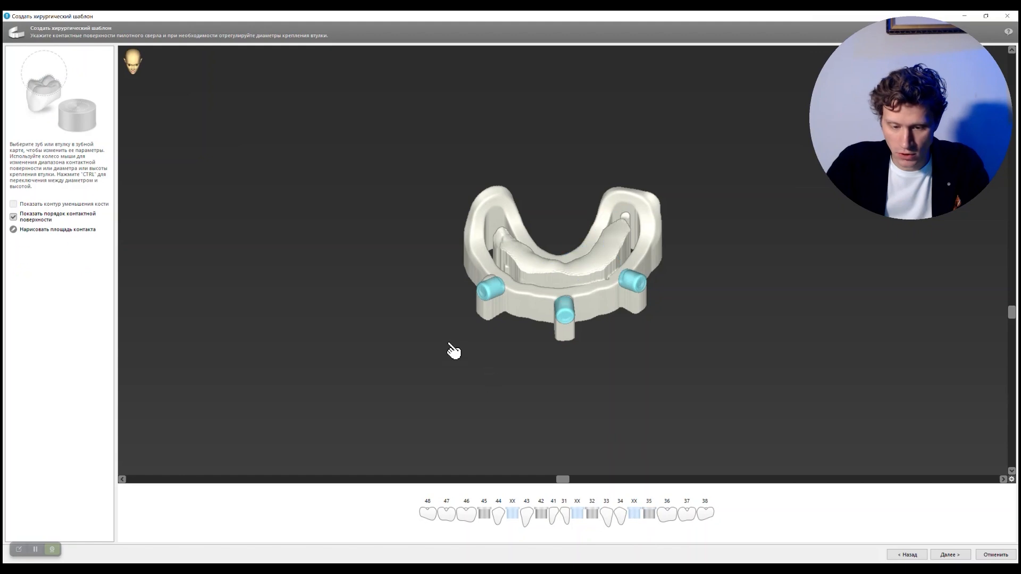
Step: Enlarge the mounts of the three fixation pin sleeves to a 12 mm diameter
{"action": "left_click", "coordinate": [489, 290]}
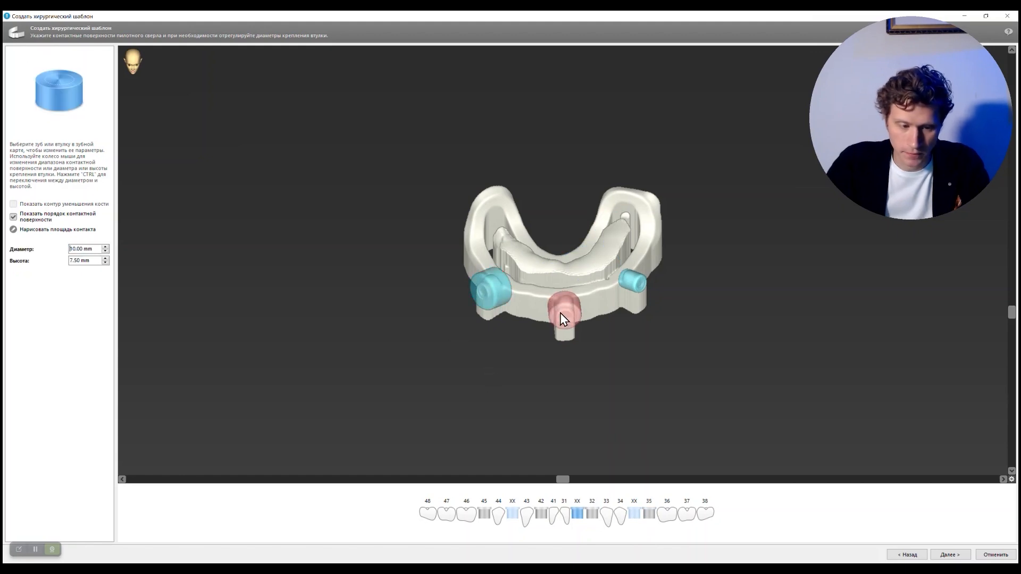
{"action": "scroll", "coordinate": [632, 285], "scroll_direction": "up", "scroll_amount": 1}
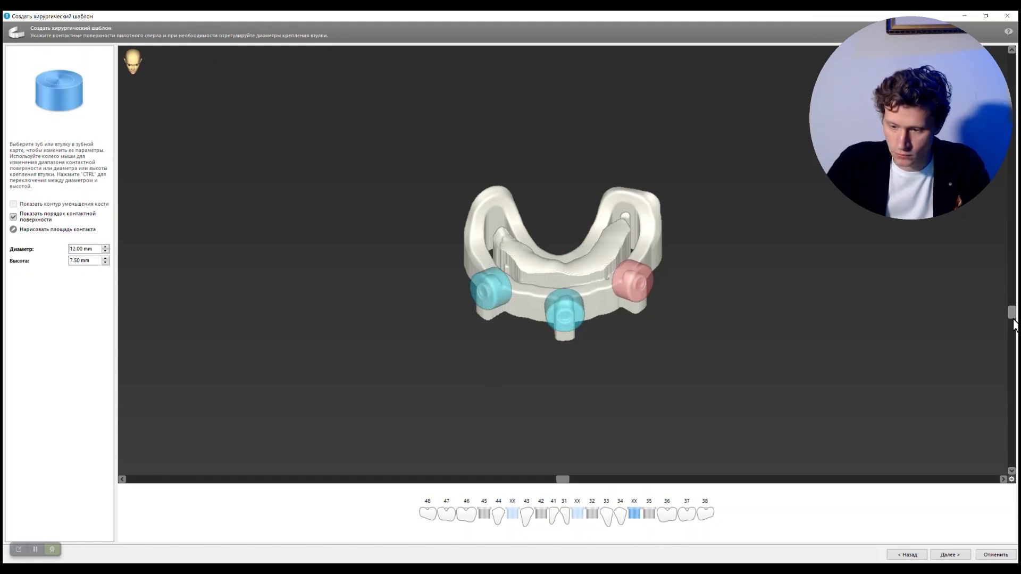
{"action": "left_click_drag", "start_coordinate": [1002, 316], "coordinate": [996, 291]}
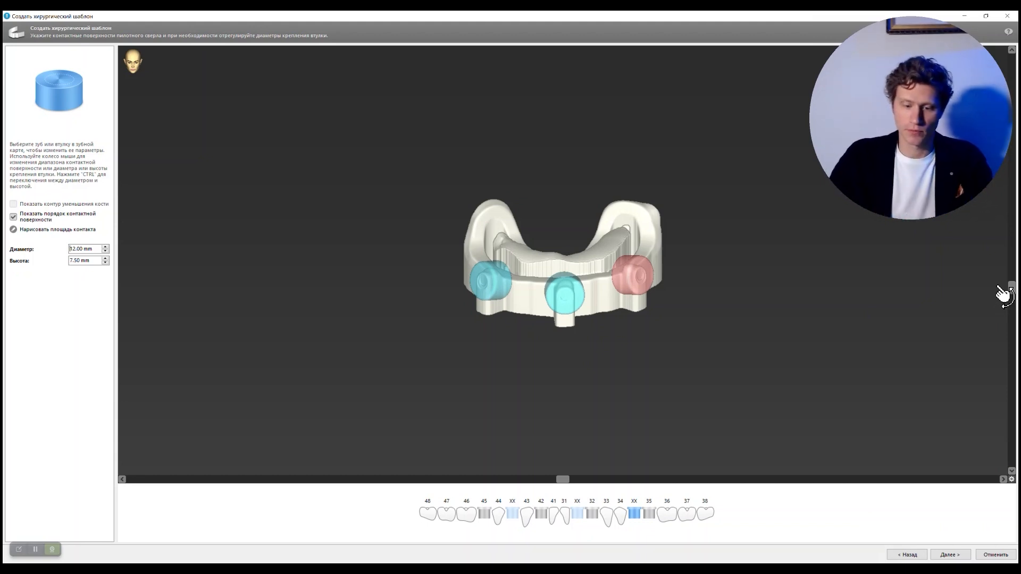
{"action": "left_click", "coordinate": [575, 513]}
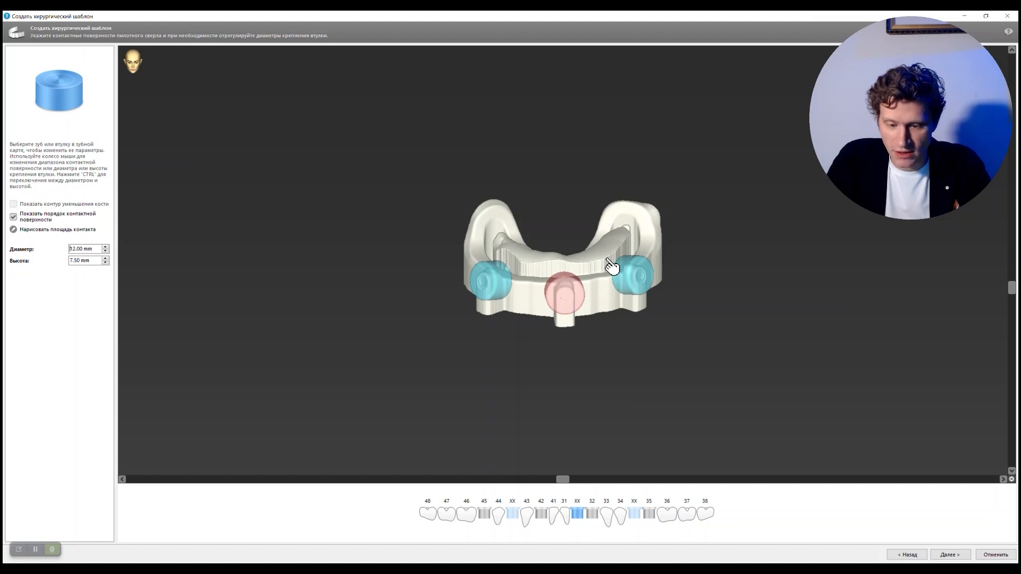
{"action": "left_click", "coordinate": [629, 274]}
{"action": "left_click_drag", "start_coordinate": [1011, 289], "coordinate": [1012, 341]}
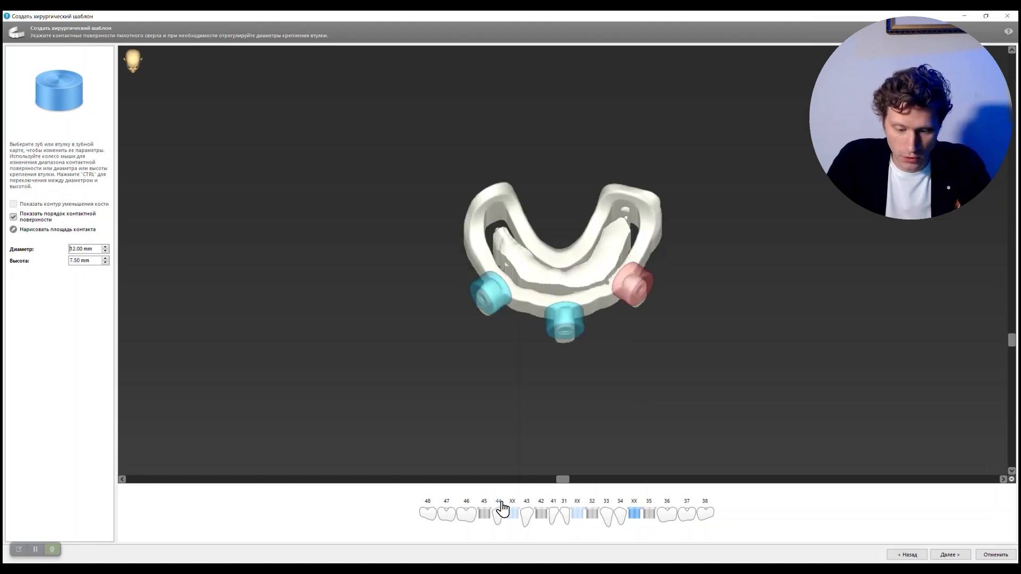
Step: Add small contact areas for teeth 43, 34 and 41 on the gum strip, reducing their diameters to narrow points
{"action": "left_click", "coordinate": [527, 517]}
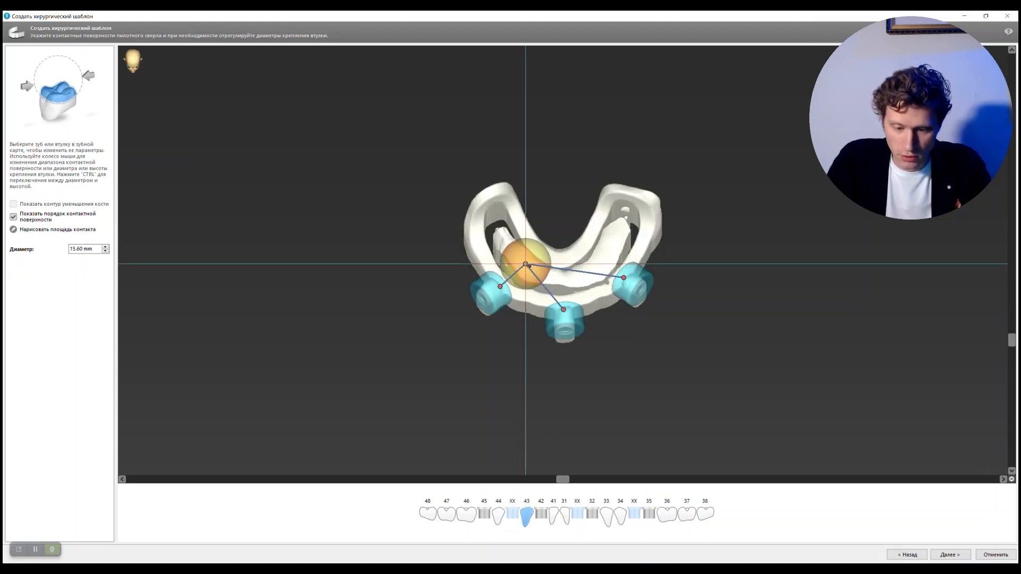
{"action": "left_click_drag", "start_coordinate": [525, 261], "coordinate": [523, 259]}
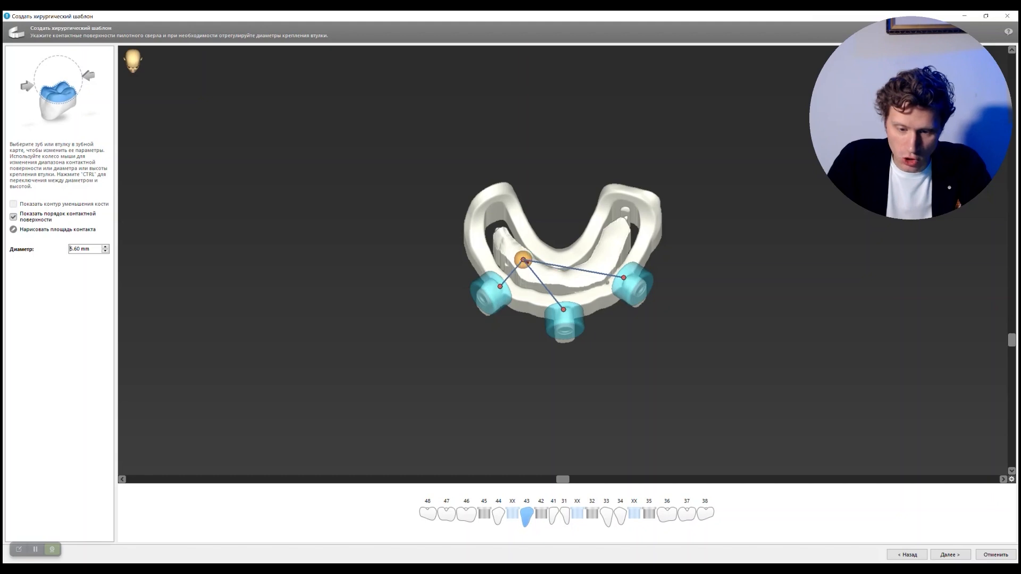
{"action": "left_click", "coordinate": [560, 323]}
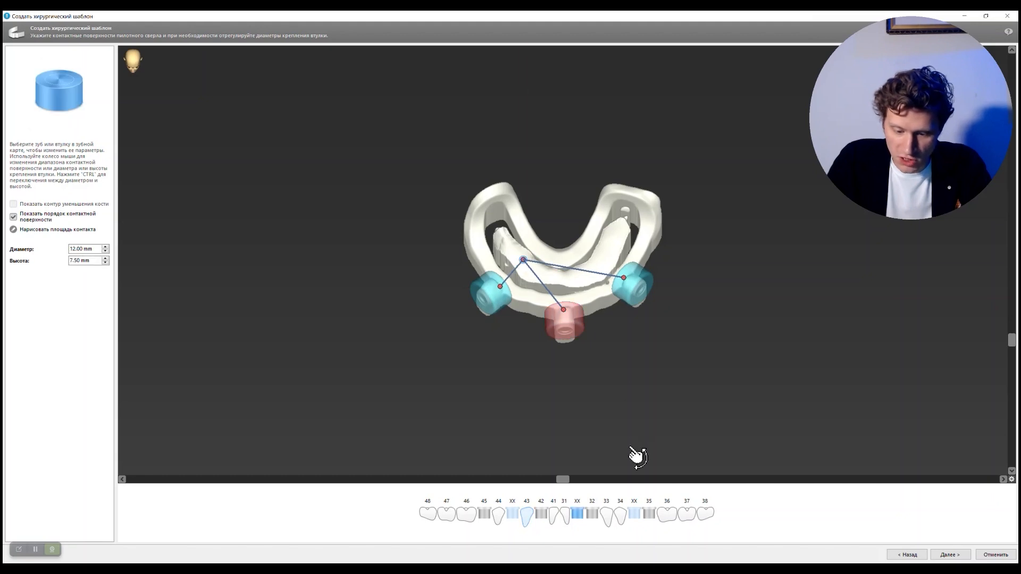
{"action": "left_click", "coordinate": [622, 515]}
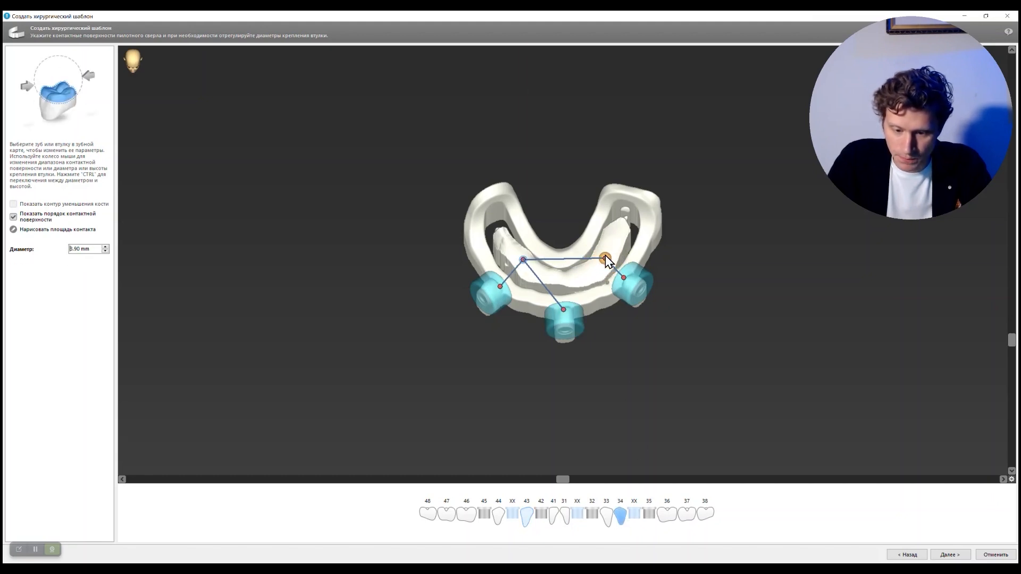
{"action": "scroll", "coordinate": [605, 260], "scroll_direction": "down", "scroll_amount": 5}
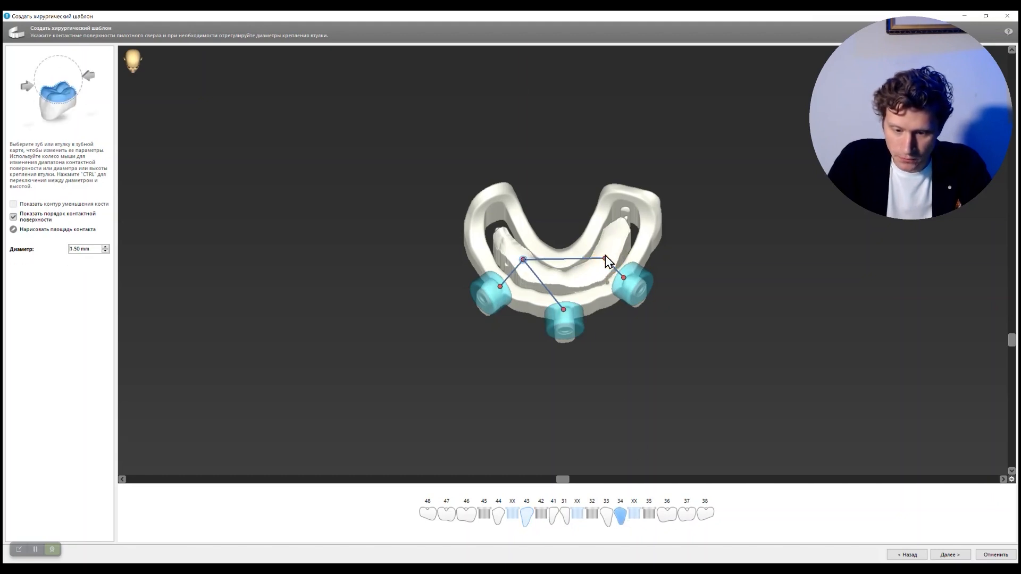
{"action": "left_click", "coordinate": [553, 515]}
{"action": "scroll", "coordinate": [559, 278], "scroll_direction": "down", "scroll_amount": 7}
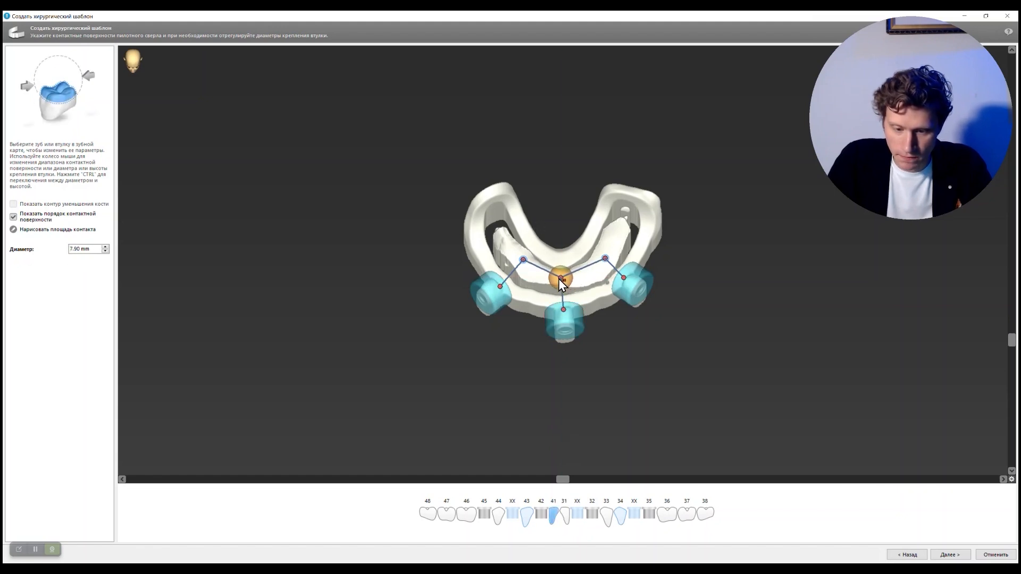
{"action": "left_click", "coordinate": [633, 248]}
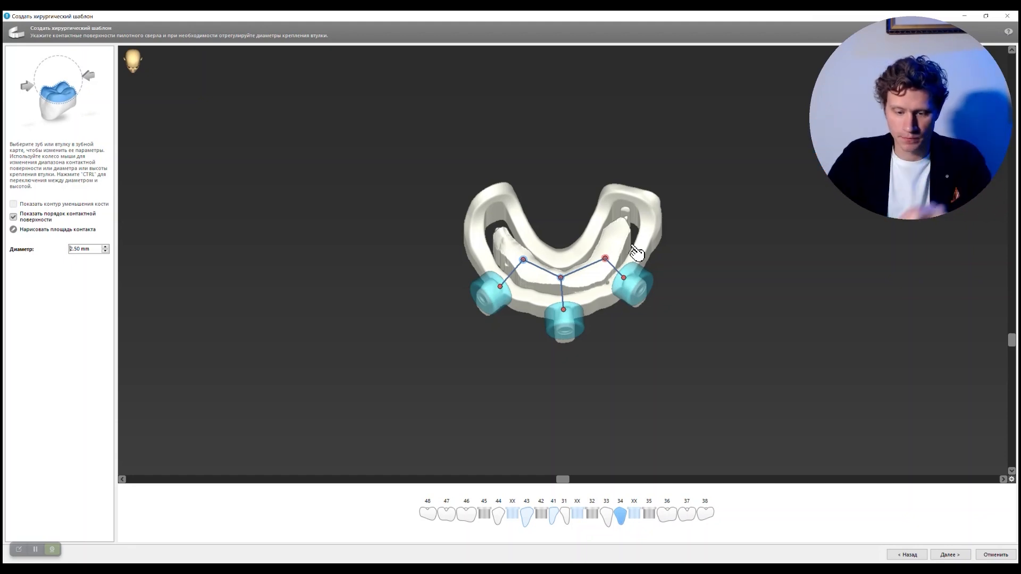
Step: Add contact areas for teeth 31 and 33, placing 31 on the inner arch bar and 33 at the strip's midline, with reduced diameters
{"action": "left_click", "coordinate": [565, 528]}
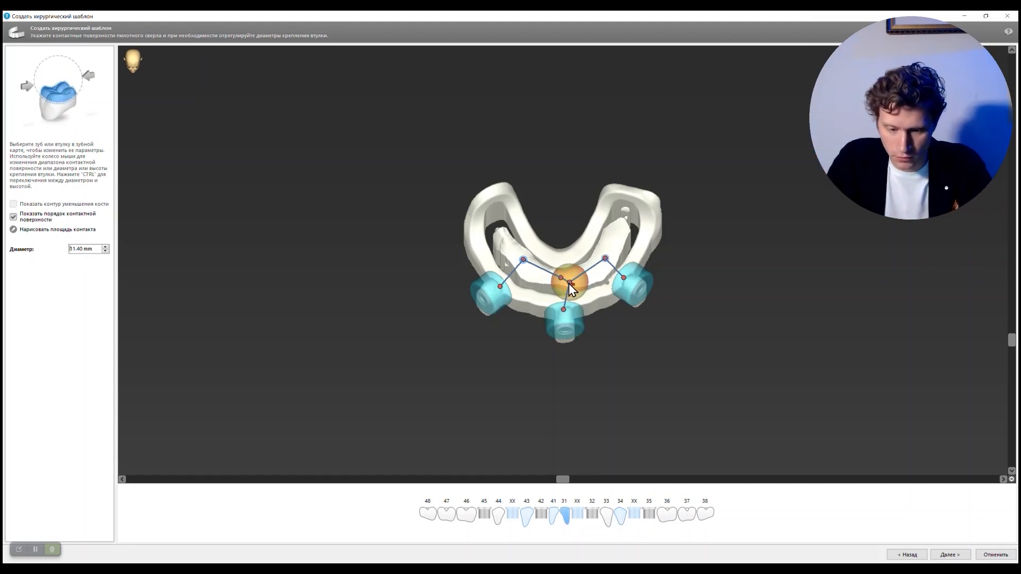
{"action": "left_click_drag", "start_coordinate": [569, 283], "coordinate": [561, 258]}
{"action": "left_click", "coordinate": [562, 279]}
{"action": "left_click", "coordinate": [606, 517]}
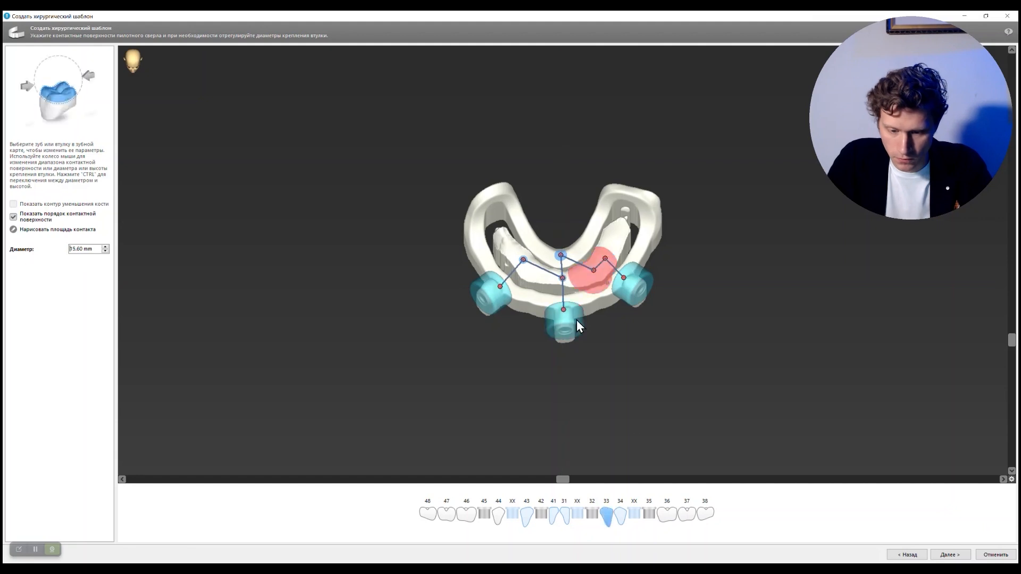
{"action": "left_click", "coordinate": [562, 278]}
{"action": "scroll", "coordinate": [562, 278], "scroll_direction": "down", "scroll_amount": 15}
{"action": "scroll", "coordinate": [563, 277], "scroll_direction": "down", "scroll_amount": 2}
{"action": "scroll", "coordinate": [561, 257], "scroll_direction": "up", "scroll_amount": 3}
Step: Reposition the two midline contact points for teeth 41 and 33 side by side on the gum strip
{"action": "left_click_drag", "start_coordinate": [583, 323], "coordinate": [583, 342]}
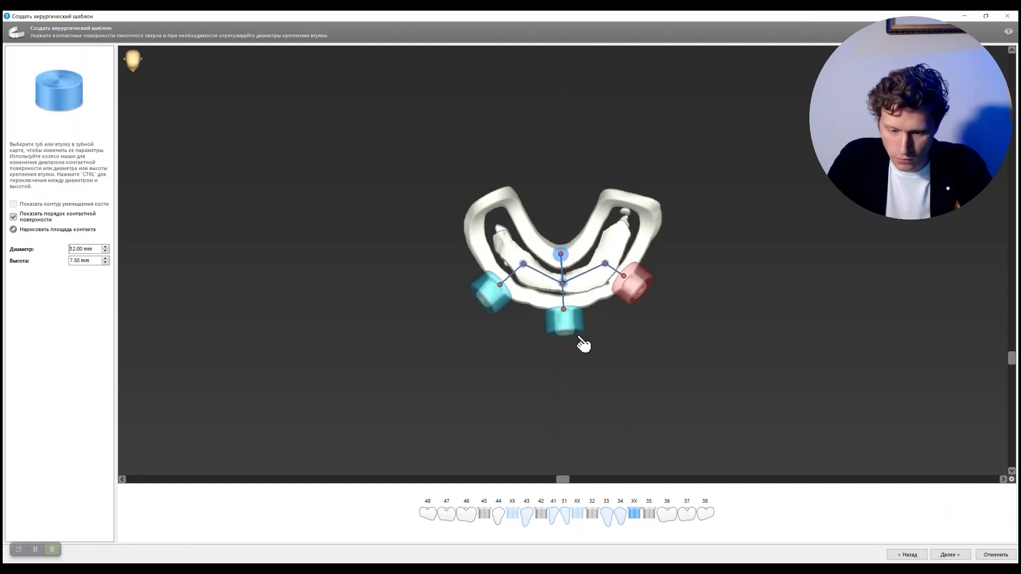
{"action": "left_click_drag", "start_coordinate": [562, 281], "coordinate": [552, 282]}
{"action": "left_click_drag", "start_coordinate": [563, 282], "coordinate": [570, 284]}
{"action": "left_click_drag", "start_coordinate": [551, 283], "coordinate": [558, 283]}
{"action": "left_click", "coordinate": [570, 284]}
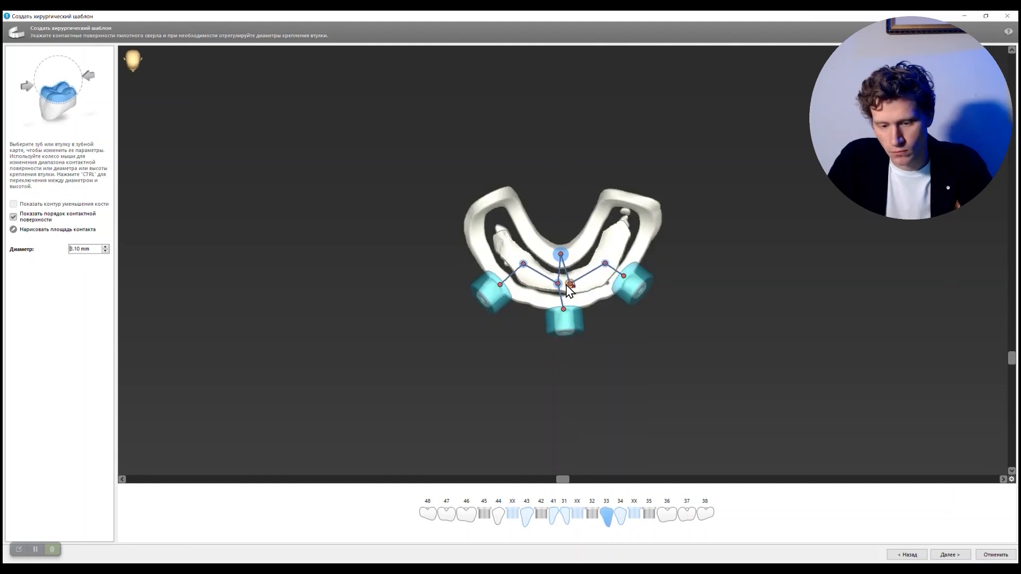
{"action": "left_click_drag", "start_coordinate": [633, 290], "coordinate": [633, 266]}
{"action": "left_click", "coordinate": [605, 253]}
{"action": "left_click", "coordinate": [627, 280]}
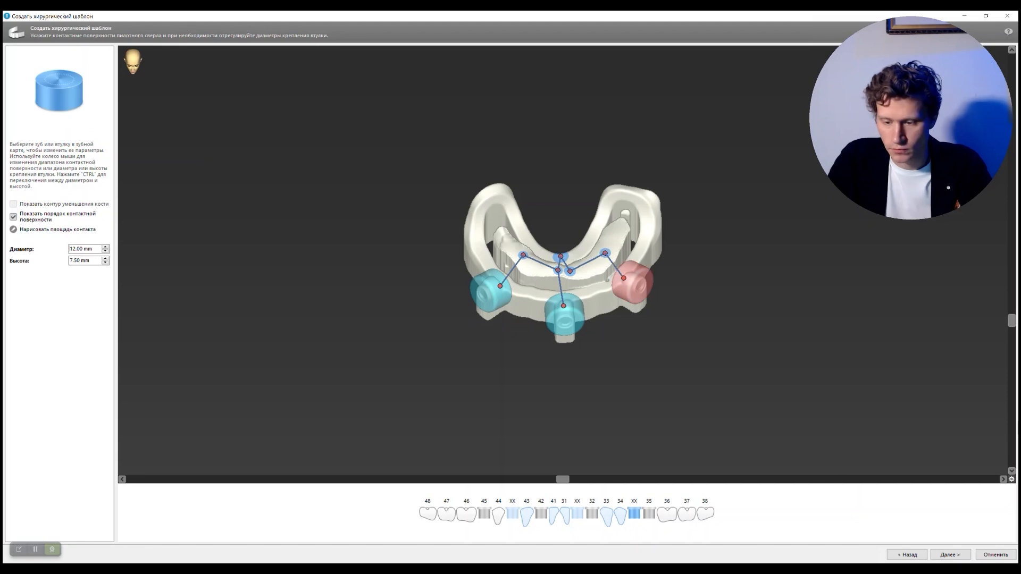
Step: Accept the contact layout and generate the guide body with larger connections, 0.15 mm clearance and 2.50 mm wall thickness
{"action": "left_click_drag", "start_coordinate": [1012, 320], "coordinate": [1012, 353]}
{"action": "left_click", "coordinate": [950, 554]}
{"action": "left_click", "coordinate": [618, 371]}
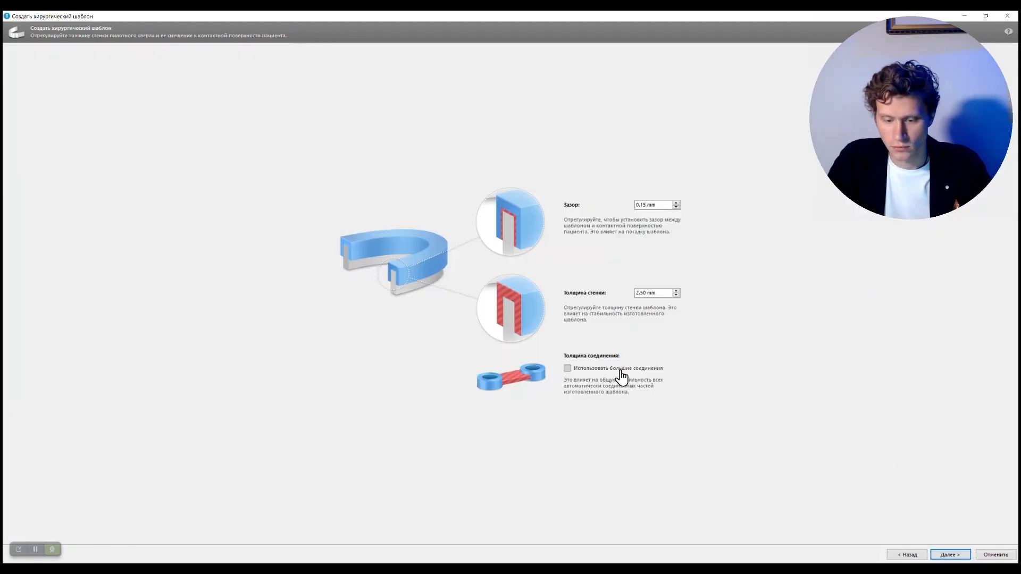
{"action": "left_click", "coordinate": [951, 555]}
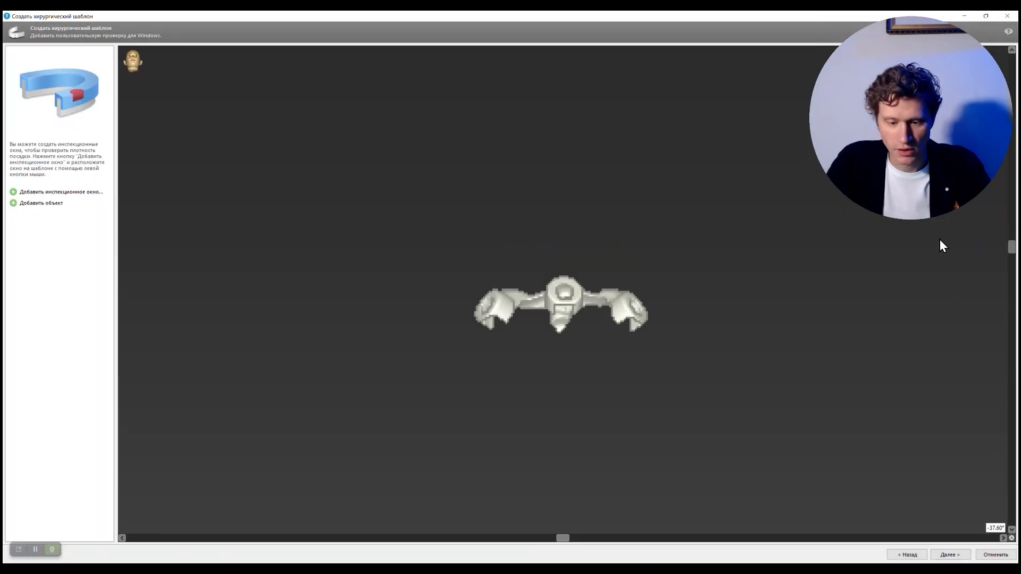
Step: Add an inspection window 20.0 mm in diameter and 10.0 mm long over the guide's middle pin holder
{"action": "left_click_drag", "start_coordinate": [939, 239], "coordinate": [911, 176]}
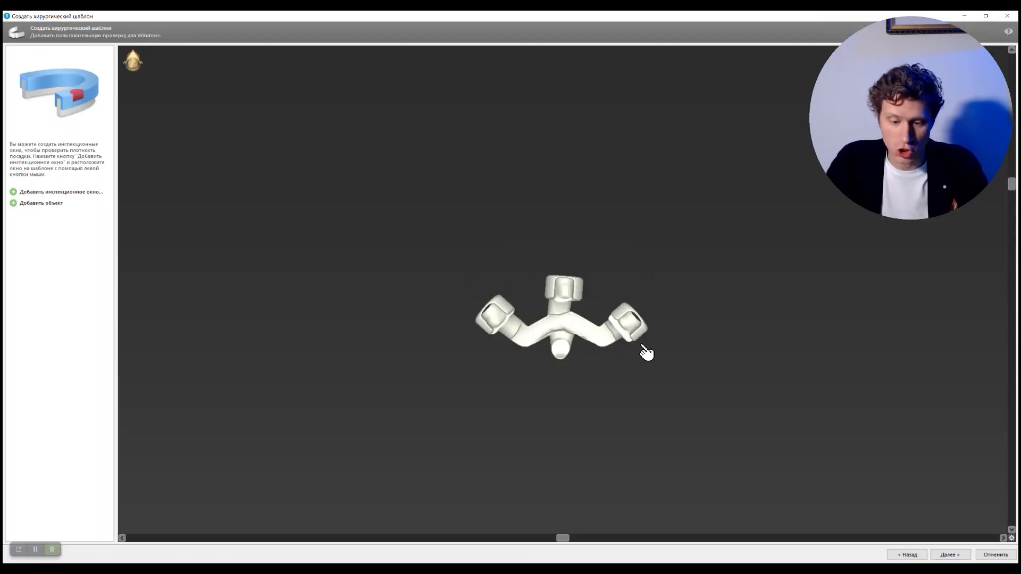
{"action": "left_click", "coordinate": [53, 192]}
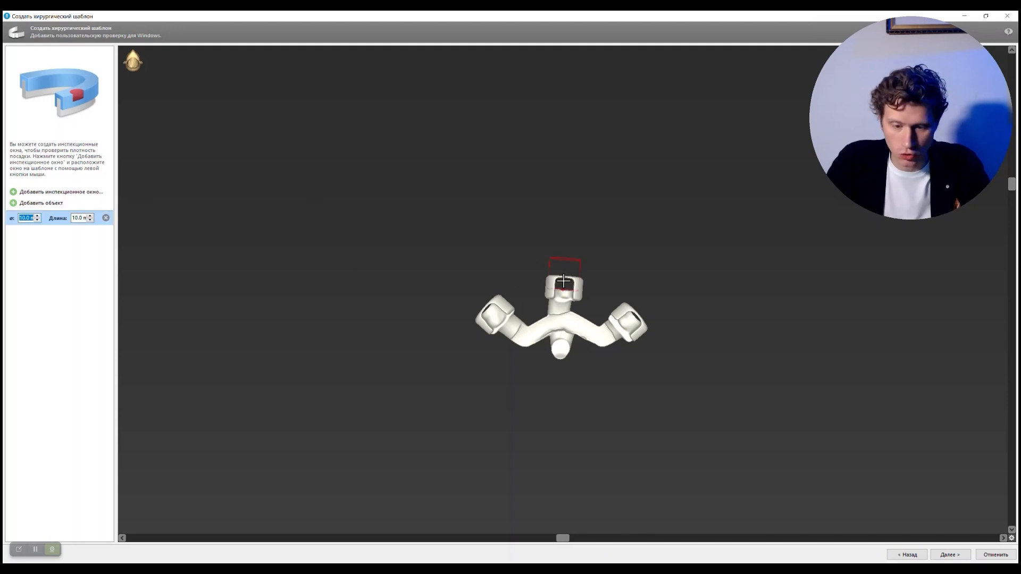
{"action": "left_click_drag", "start_coordinate": [563, 290], "coordinate": [563, 284]}
{"action": "scroll", "coordinate": [564, 284], "scroll_direction": "up", "scroll_amount": 7}
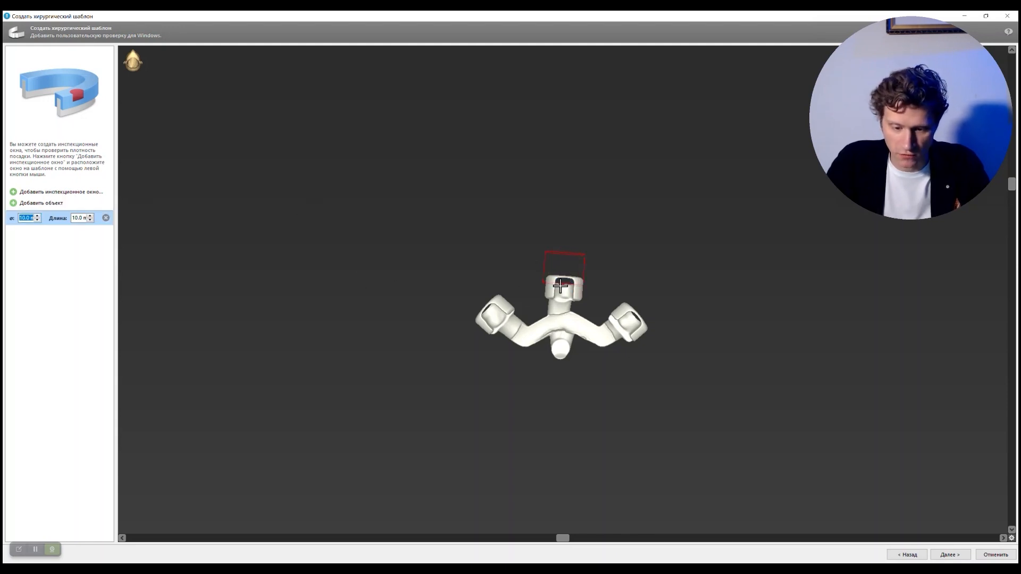
{"action": "scroll", "coordinate": [565, 282], "scroll_direction": "up", "scroll_amount": 3}
Step: Add 10.0 mm long inspection windows on the two outer pin holders, with diameters of 20.0 mm and 21.0 mm
{"action": "left_click", "coordinate": [56, 192]}
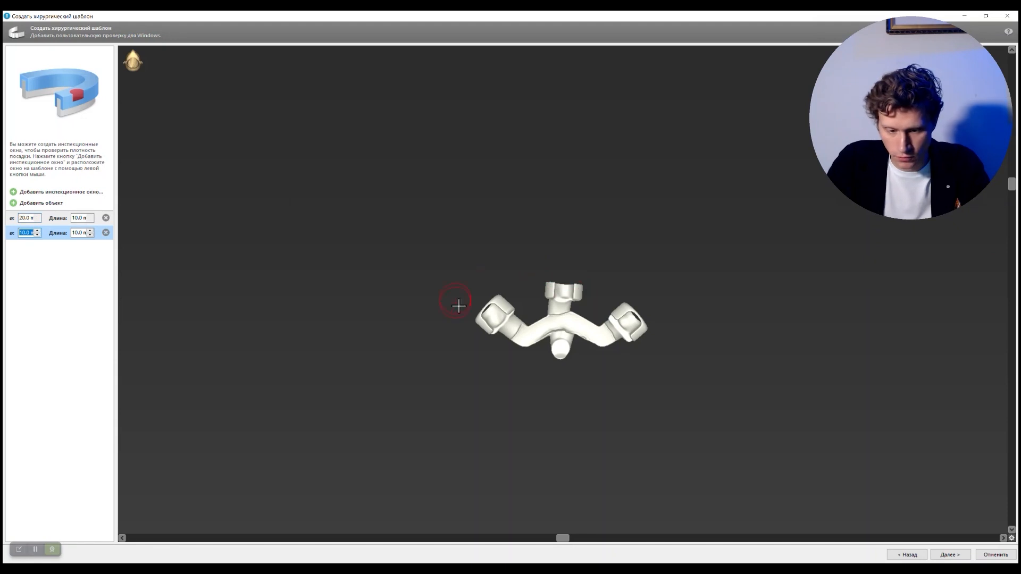
{"action": "left_click", "coordinate": [490, 311]}
{"action": "scroll", "coordinate": [478, 301], "scroll_direction": "up", "scroll_amount": 8}
{"action": "scroll", "coordinate": [478, 301], "scroll_direction": "up", "scroll_amount": 2}
{"action": "left_click", "coordinate": [56, 192]}
{"action": "left_click", "coordinate": [633, 311]}
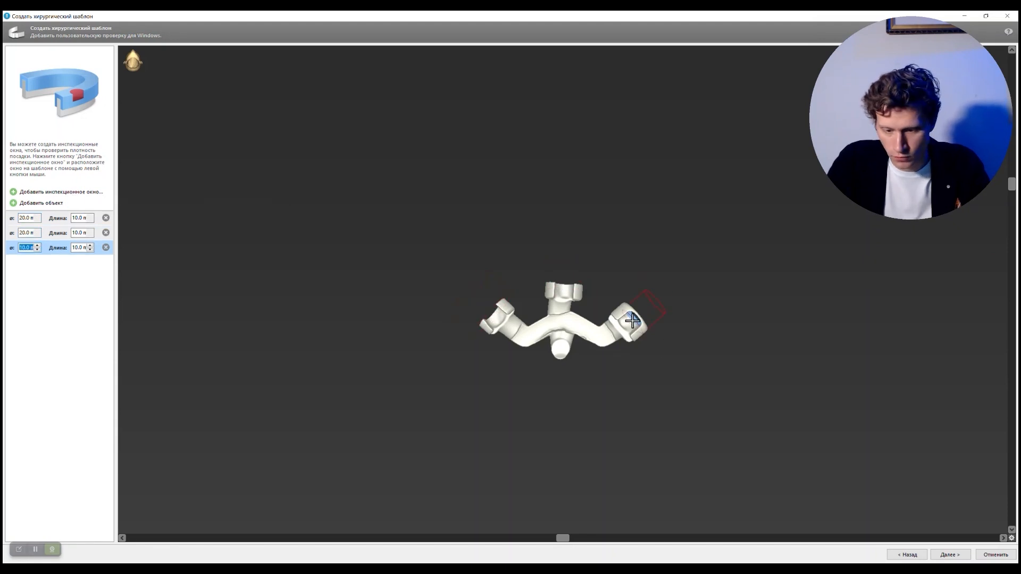
{"action": "scroll", "coordinate": [634, 303], "scroll_direction": "up", "scroll_amount": 9}
{"action": "scroll", "coordinate": [633, 303], "scroll_direction": "up", "scroll_amount": 2}
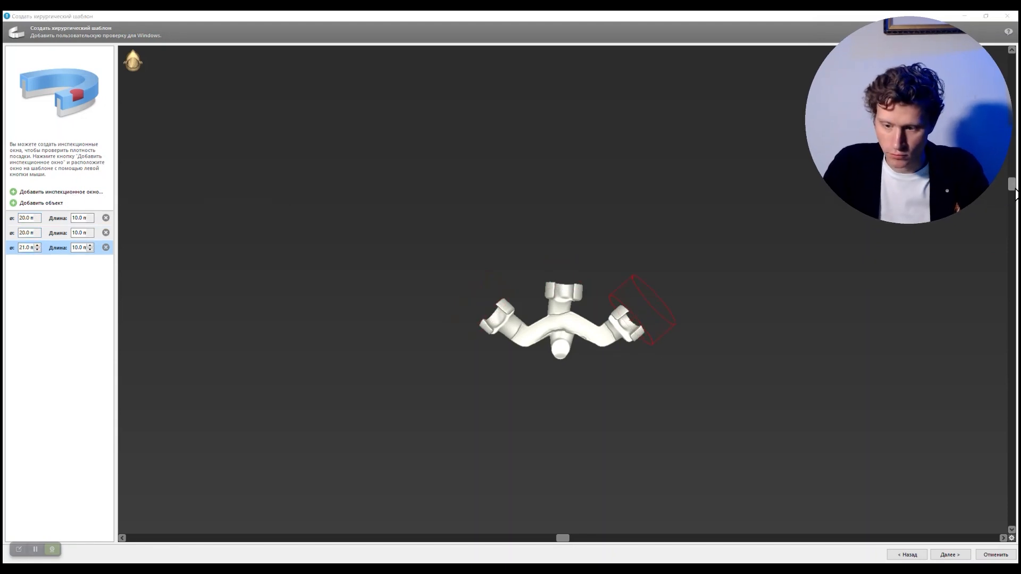
Step: Add the Waxup-Demo BoRed u Stack model as an object joined to the guide body
{"action": "left_click_drag", "start_coordinate": [1011, 183], "coordinate": [1011, 327]}
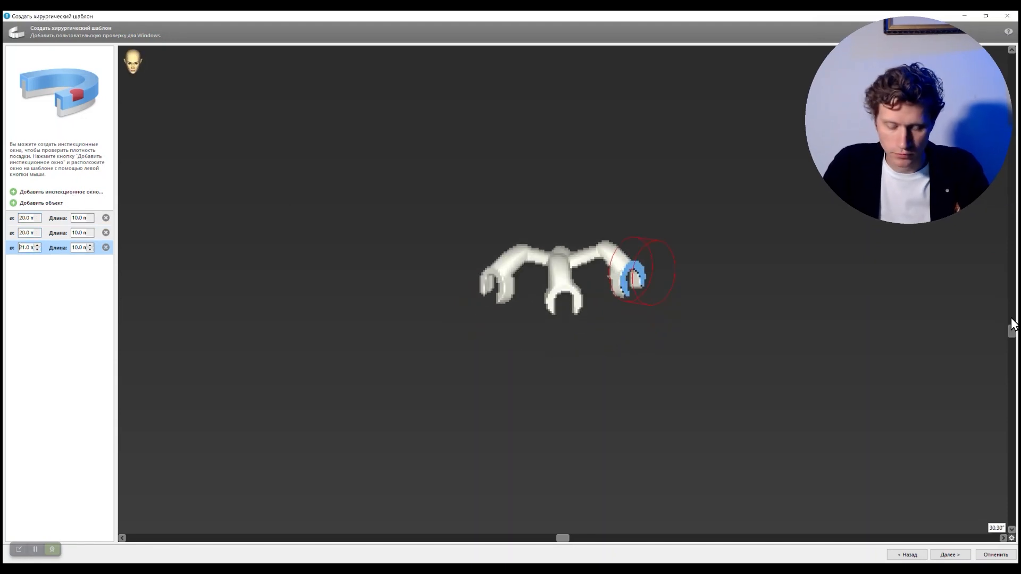
{"action": "left_click", "coordinate": [45, 203]}
{"action": "left_click", "coordinate": [83, 263]}
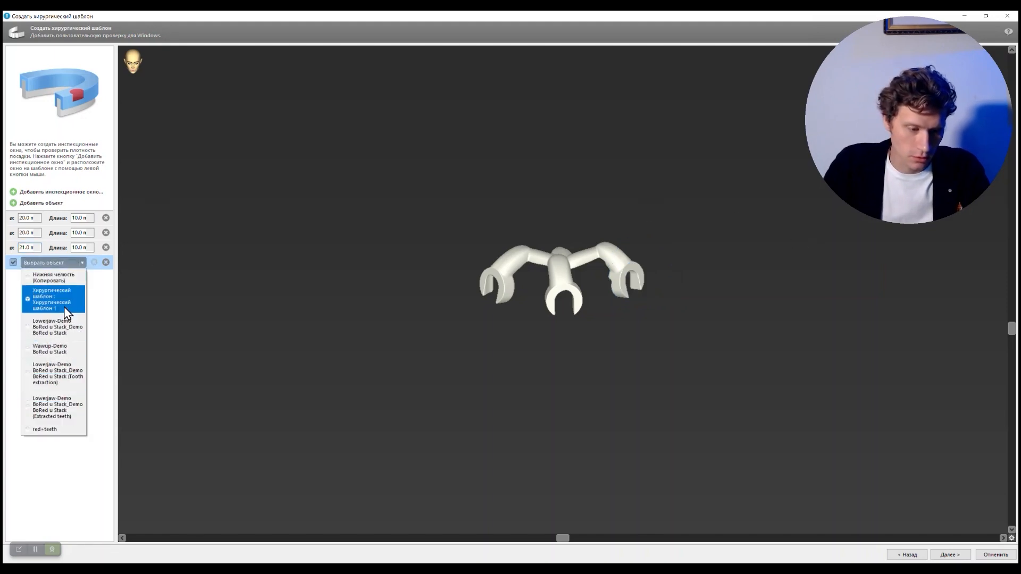
{"action": "left_click", "coordinate": [65, 350]}
{"action": "left_click_drag", "start_coordinate": [1011, 330], "coordinate": [1012, 381]}
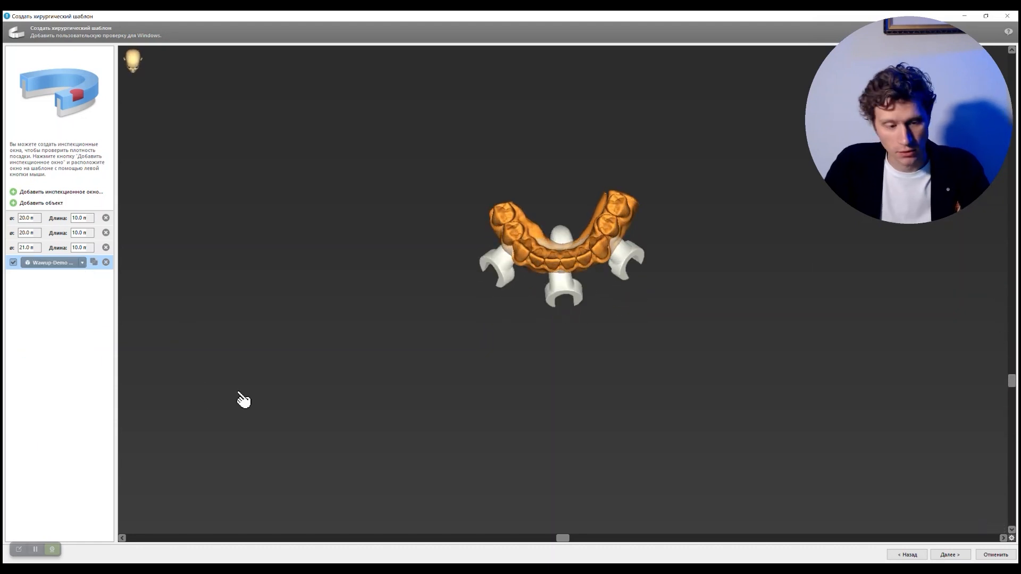
Step: Accept the guide with the joined wax-up, skip the text markings and apply the finished surgical guide to the plan
{"action": "left_click", "coordinate": [950, 555]}
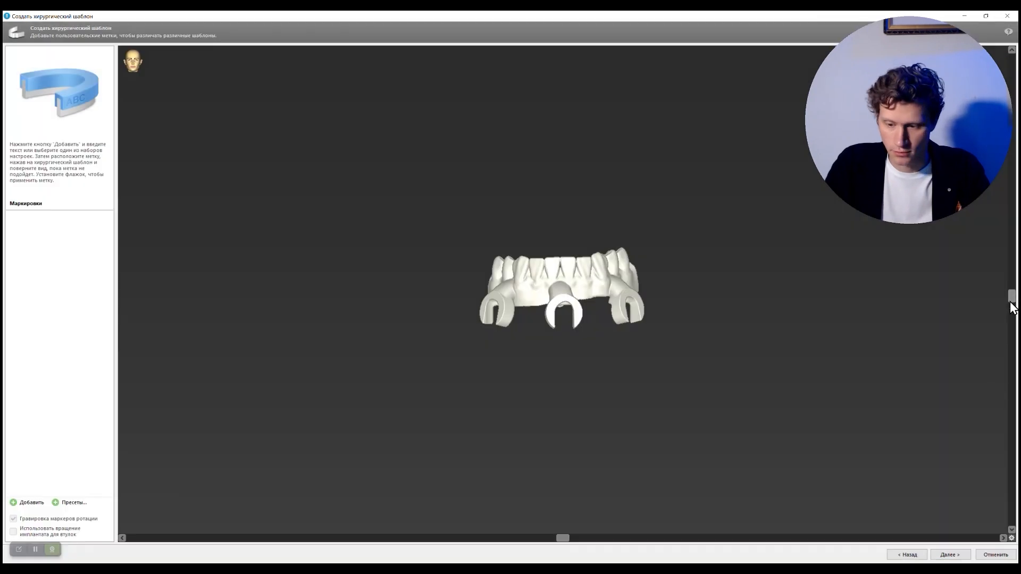
{"action": "left_click_drag", "start_coordinate": [1010, 301], "coordinate": [1013, 274]}
{"action": "left_click", "coordinate": [950, 554]}
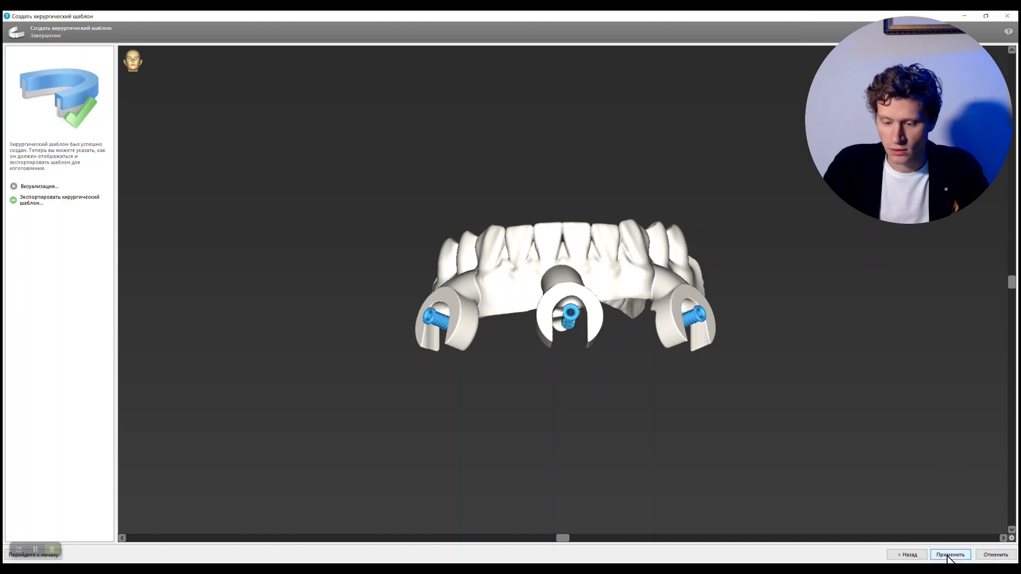
{"action": "left_click", "coordinate": [949, 555]}
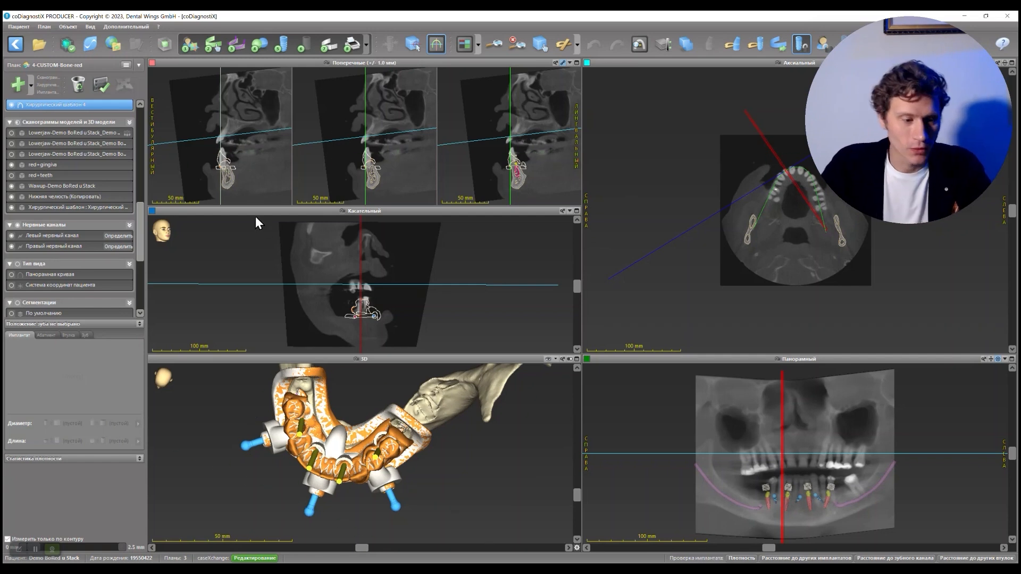
Step: Convert the fourth surgical guide into a 3D model
{"action": "scroll", "coordinate": [38, 155], "scroll_direction": "up", "scroll_amount": 3}
{"action": "scroll", "coordinate": [60, 164], "scroll_direction": "up", "scroll_amount": 1}
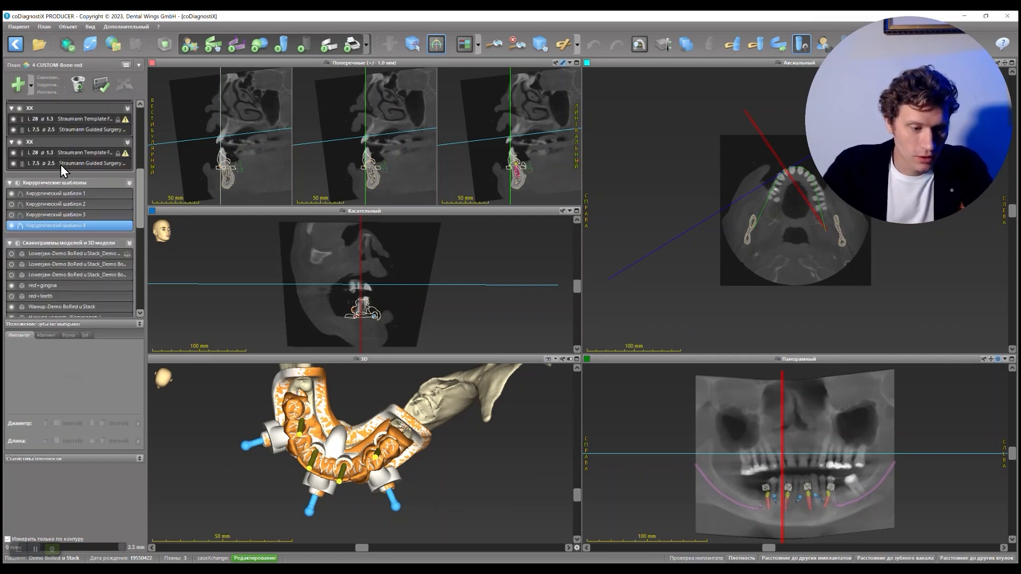
{"action": "right_click", "coordinate": [73, 224]}
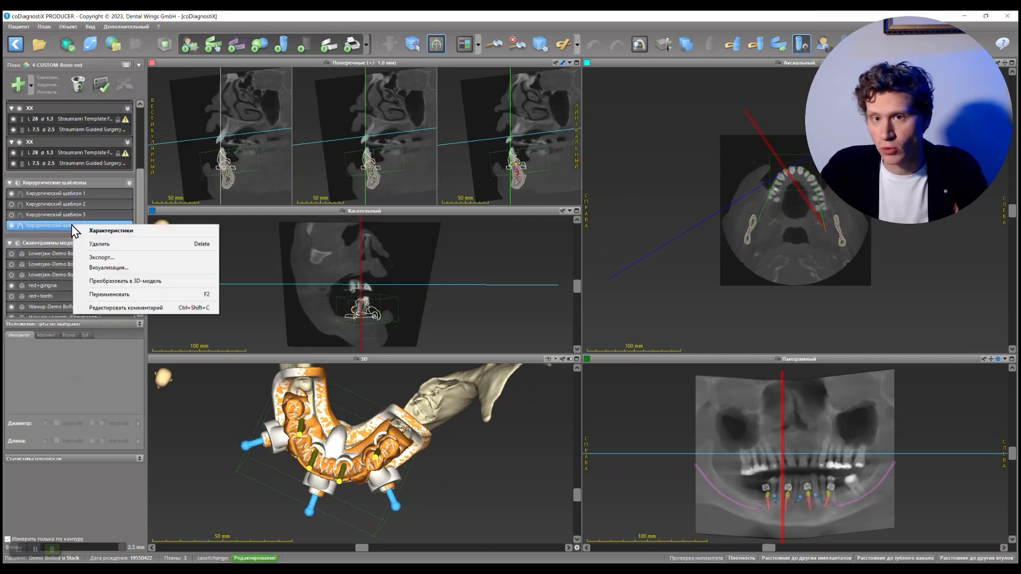
{"action": "left_click", "coordinate": [105, 281]}
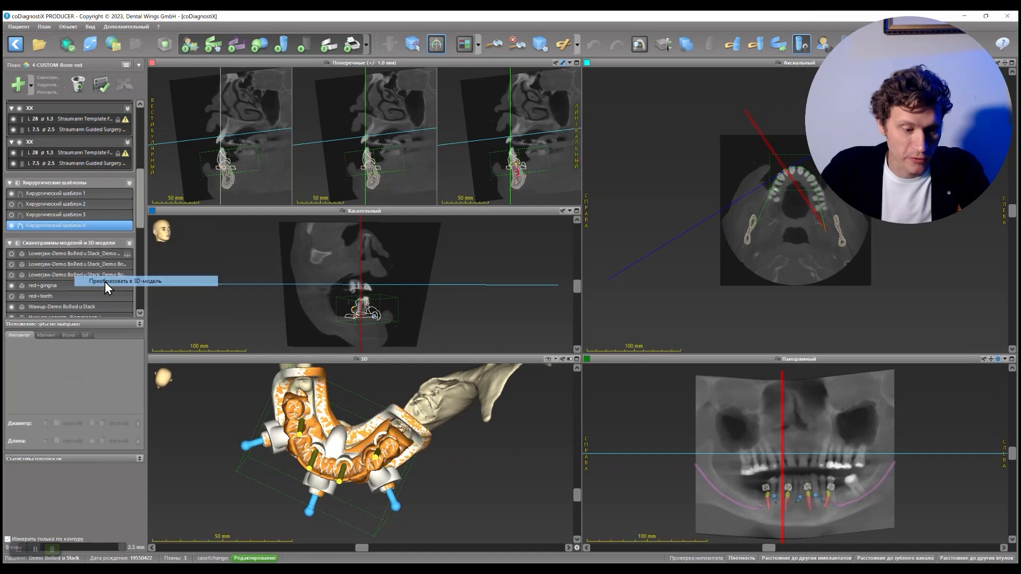
{"action": "right_click", "coordinate": [73, 128]}
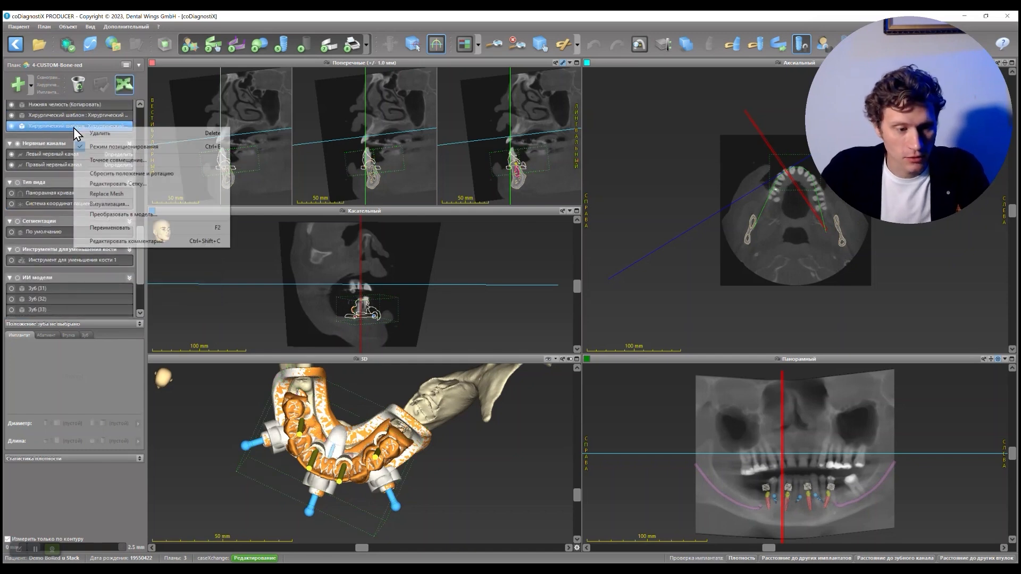
{"action": "left_click", "coordinate": [740, 18]}
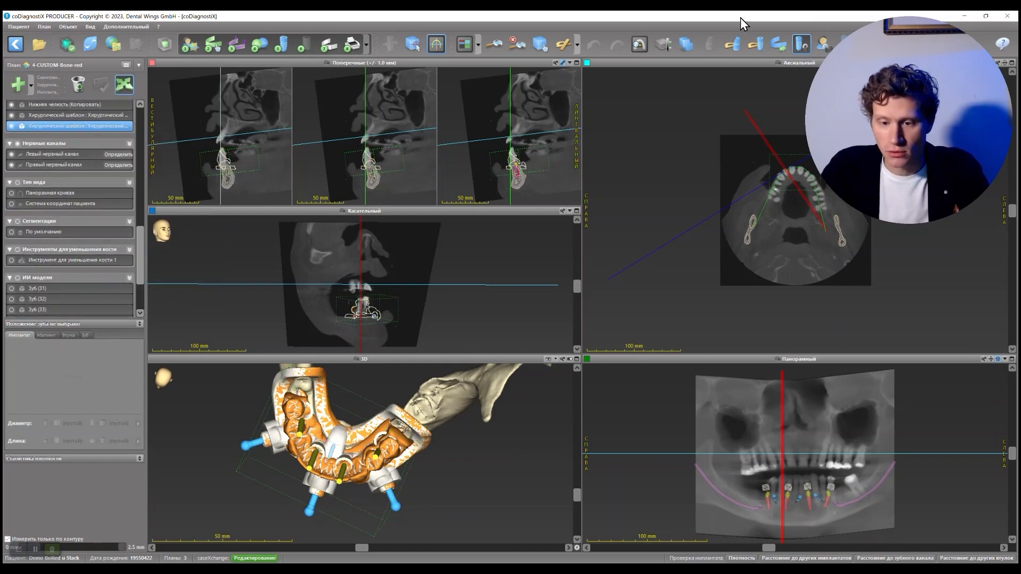
Step: Set up a virtual planning export as an STL file with implant analogs inserted into the converted surgical guide 4 model
{"action": "left_click", "coordinate": [779, 44]}
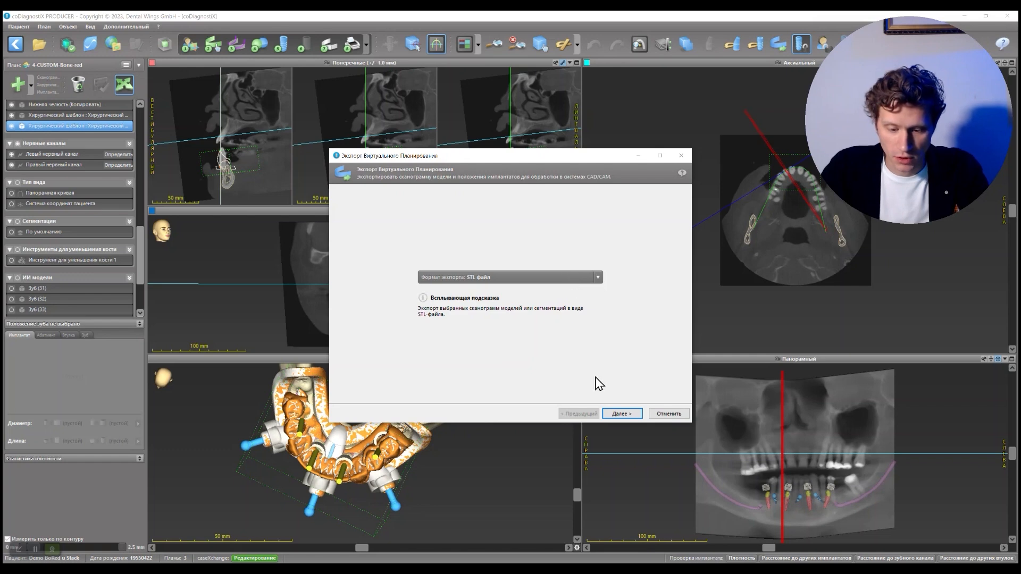
{"action": "left_click", "coordinate": [621, 413]}
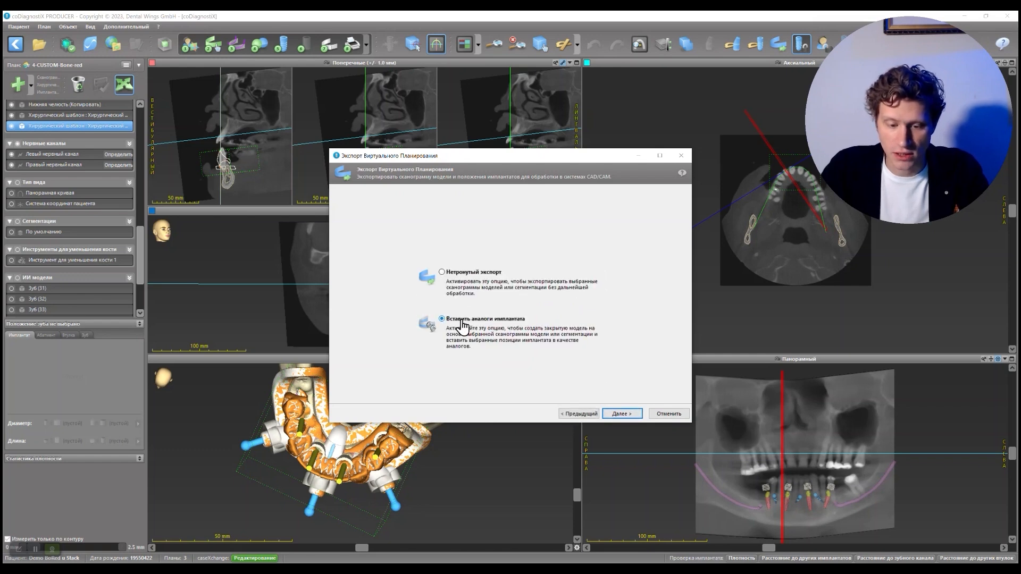
{"action": "left_click", "coordinate": [628, 416]}
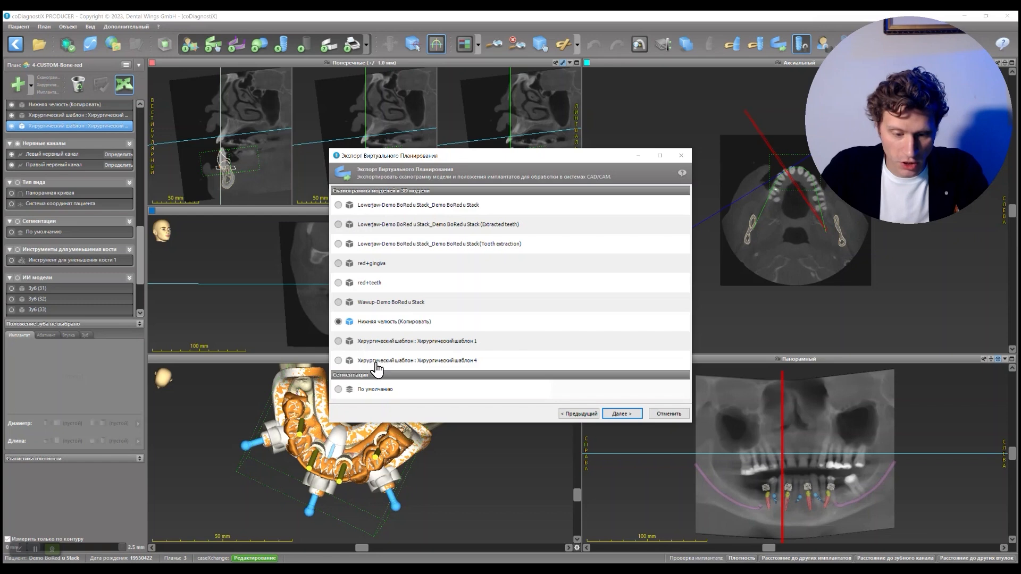
{"action": "left_click", "coordinate": [633, 412]}
{"action": "left_click", "coordinate": [660, 155]}
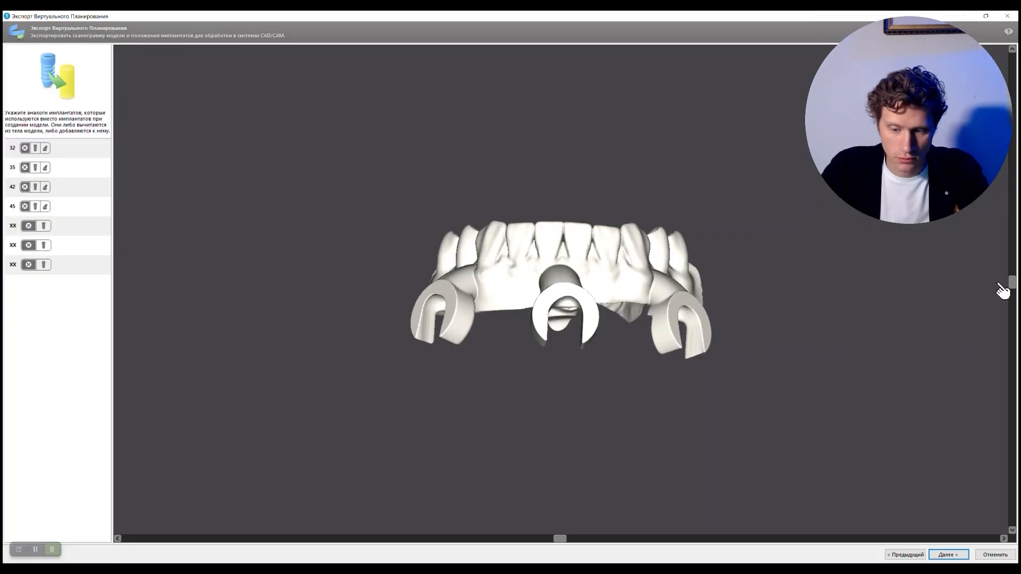
Step: Create new implant analogs for positions 32 and 35, extending each cylinder upward through the tooth crowns
{"action": "left_click_drag", "start_coordinate": [1014, 268], "coordinate": [1003, 398]}
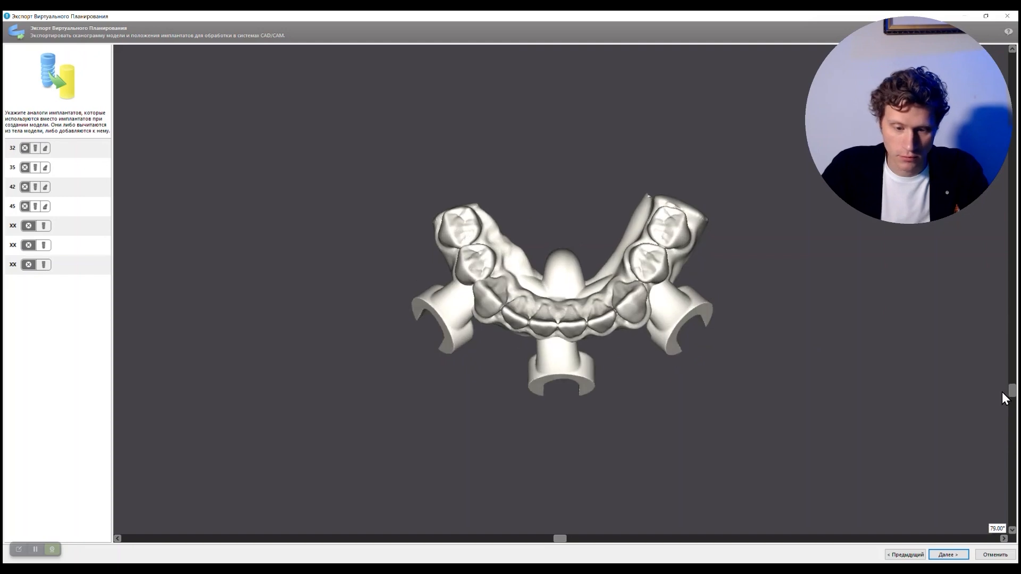
{"action": "left_click", "coordinate": [46, 149]}
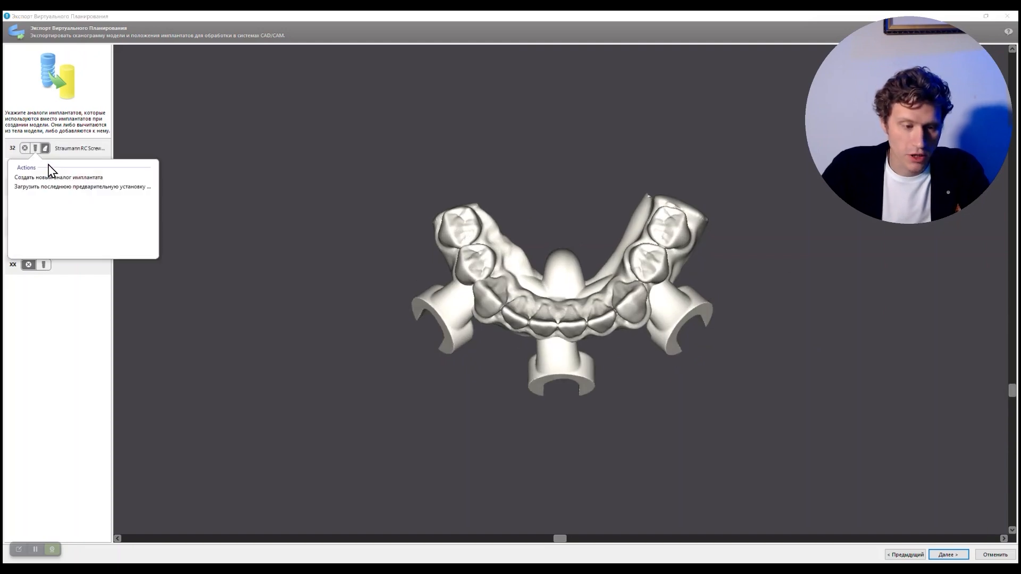
{"action": "left_click", "coordinate": [55, 179]}
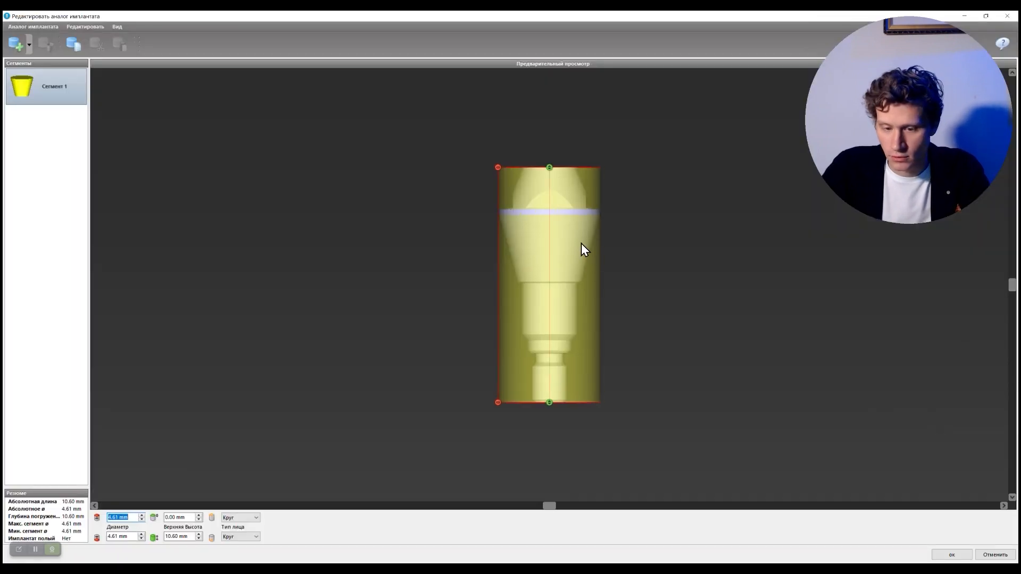
{"action": "left_click_drag", "start_coordinate": [549, 168], "coordinate": [550, 81]}
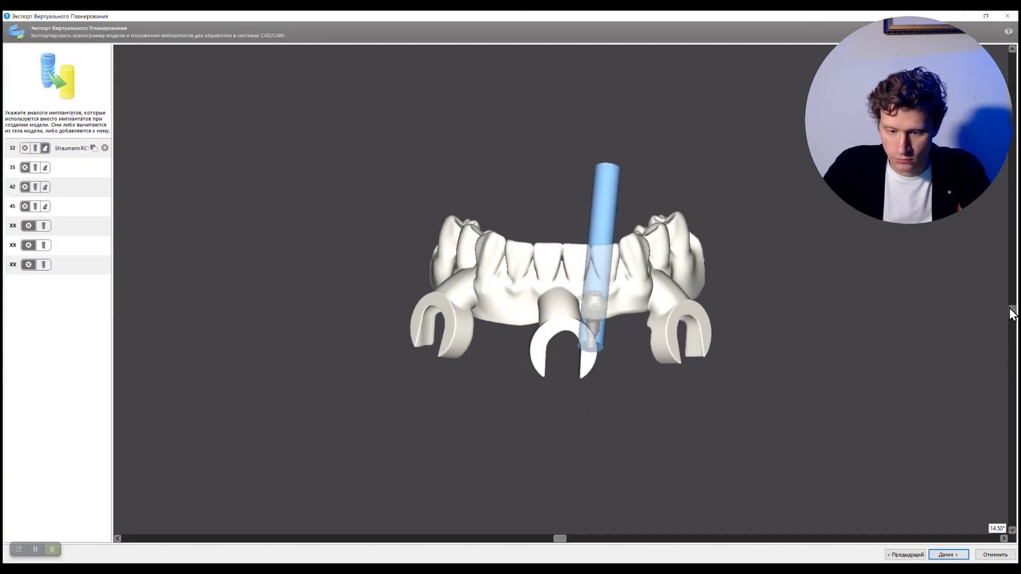
{"action": "left_click", "coordinate": [42, 166]}
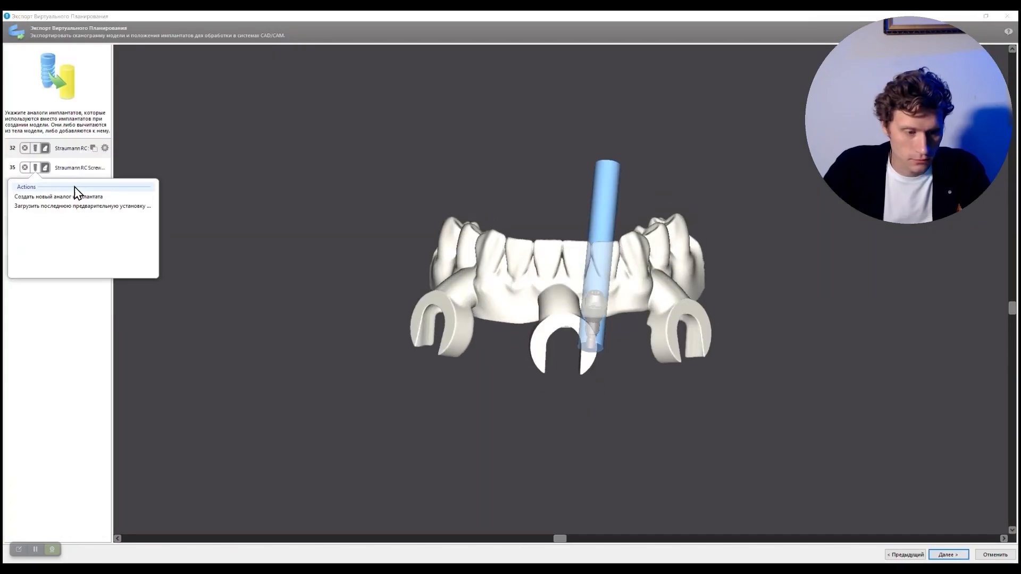
{"action": "left_click", "coordinate": [75, 201]}
{"action": "left_click_drag", "start_coordinate": [549, 180], "coordinate": [538, 16]}
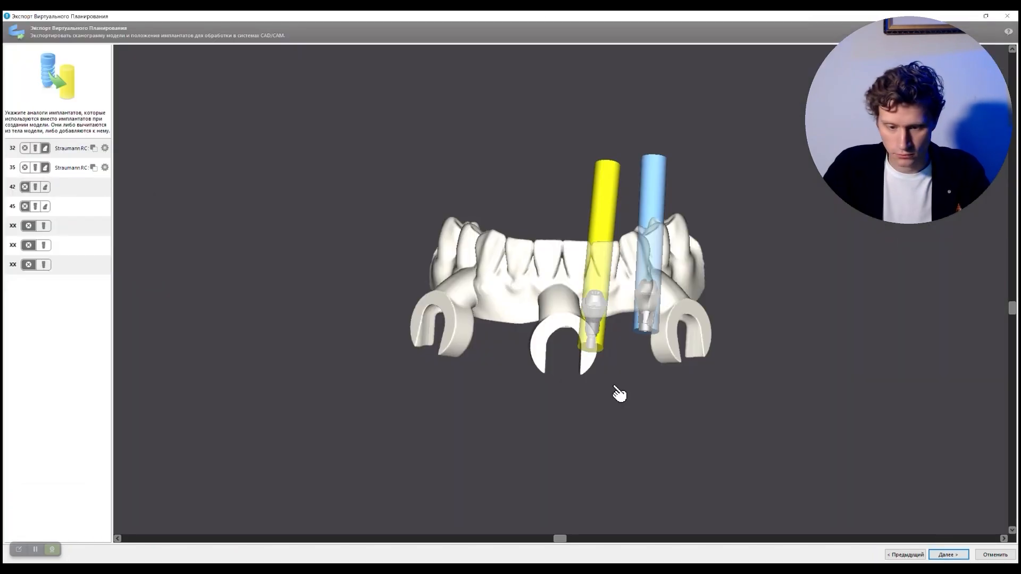
Step: Create new implant analogs for positions 42 and 45, extending both cylinders above the crowns, with an upper height of -20.50 mm at 42
{"action": "left_click", "coordinate": [47, 202]}
{"action": "left_click", "coordinate": [75, 219]}
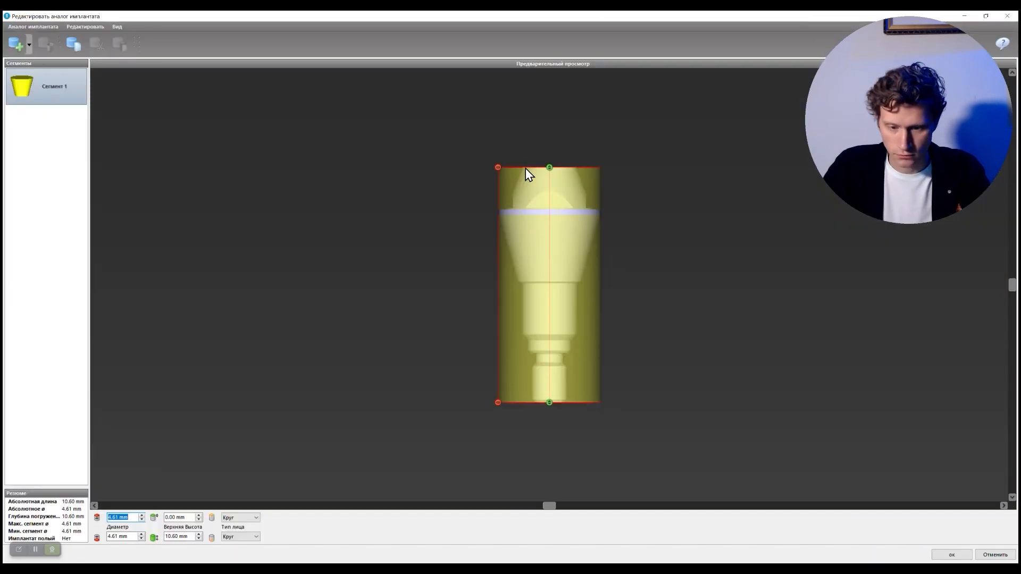
{"action": "left_click_drag", "start_coordinate": [549, 118], "coordinate": [554, 85]}
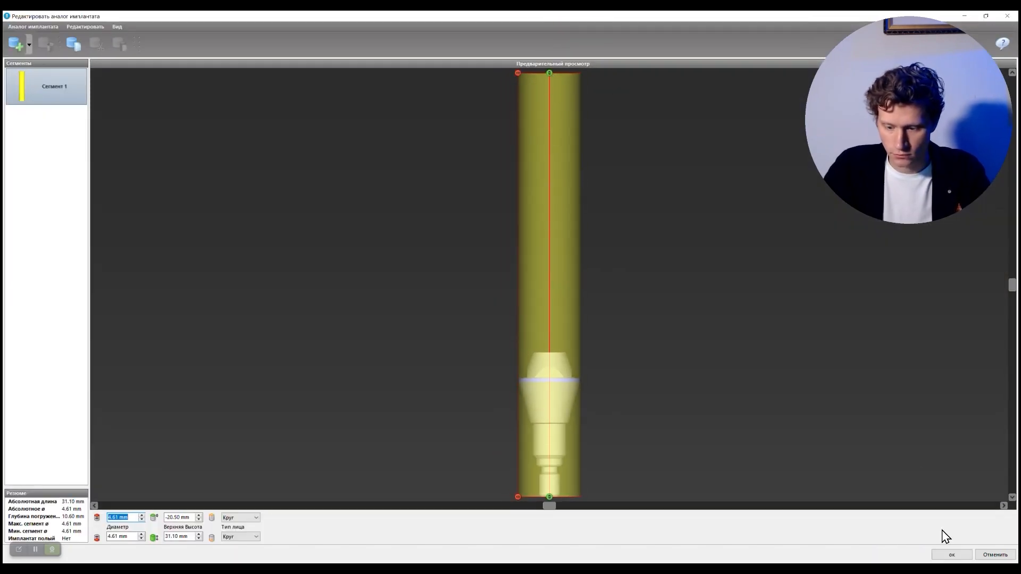
{"action": "left_click", "coordinate": [950, 555]}
{"action": "left_click", "coordinate": [45, 206]}
{"action": "left_click", "coordinate": [64, 244]}
{"action": "left_click_drag", "start_coordinate": [552, 191], "coordinate": [553, 75]}
{"action": "left_click", "coordinate": [951, 555]}
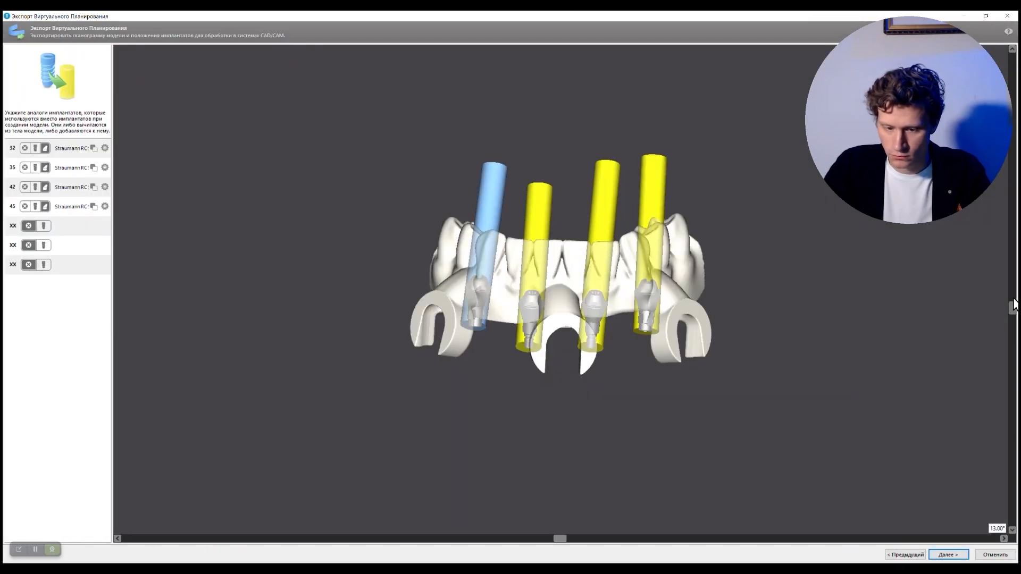
{"action": "left_click_drag", "start_coordinate": [991, 178], "coordinate": [976, 303]}
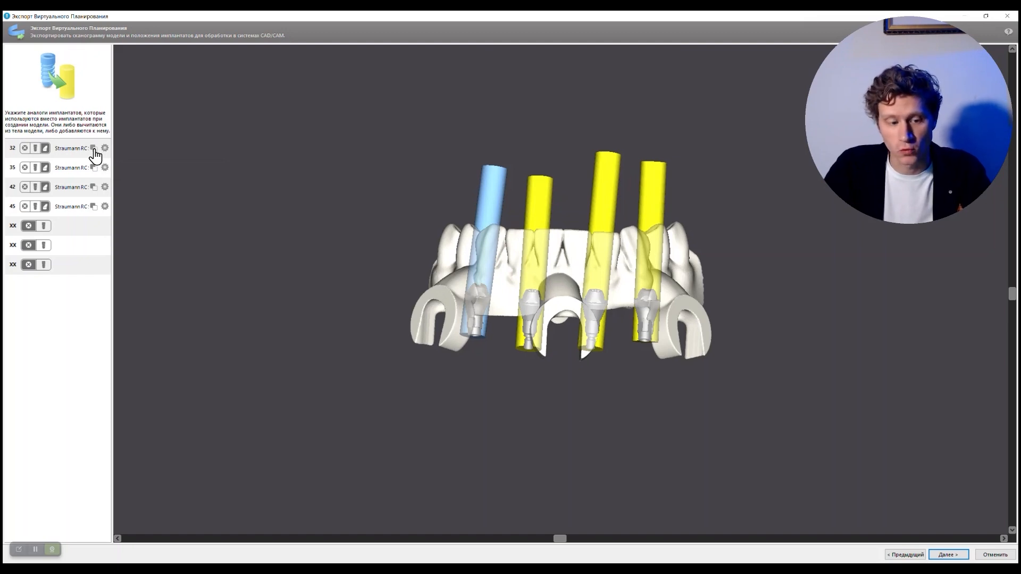
Step: Accept the block-out direction and 2.00 mm socket height, and generate the model with the four implant analogs cut through it
{"action": "left_click", "coordinate": [948, 555]}
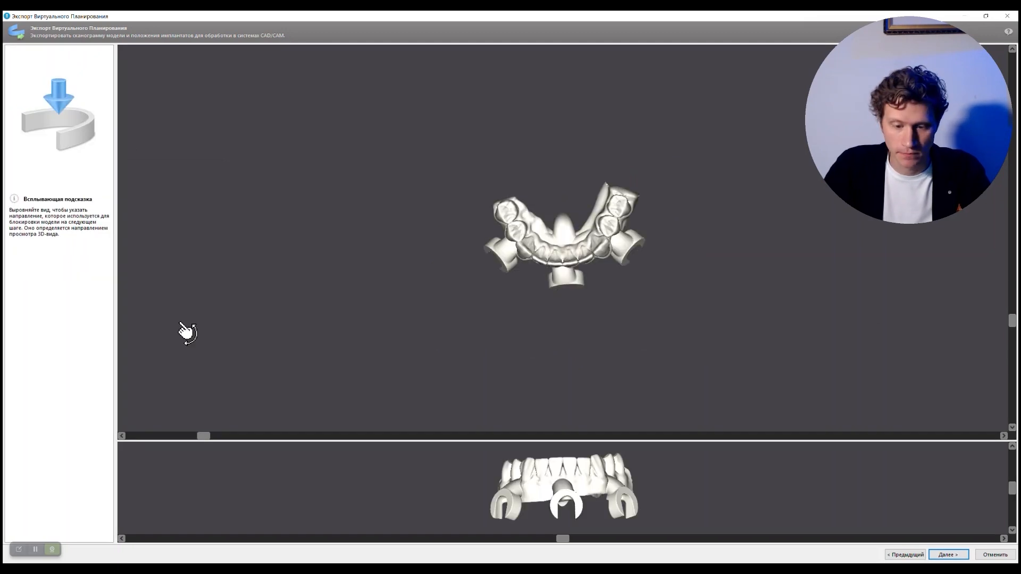
{"action": "left_click", "coordinate": [949, 554]}
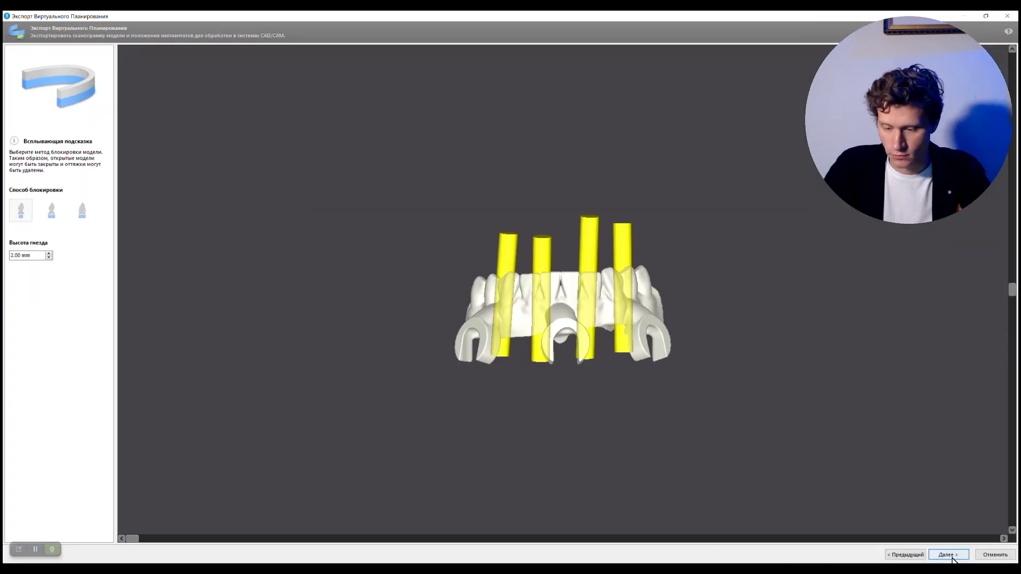
{"action": "left_click", "coordinate": [947, 554]}
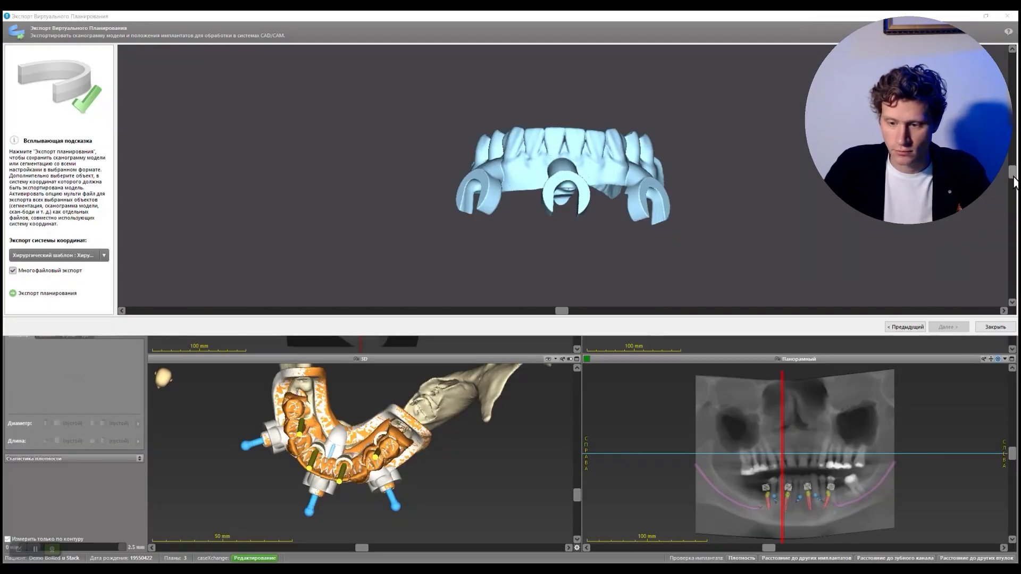
{"action": "left_click_drag", "start_coordinate": [1015, 198], "coordinate": [1012, 237]}
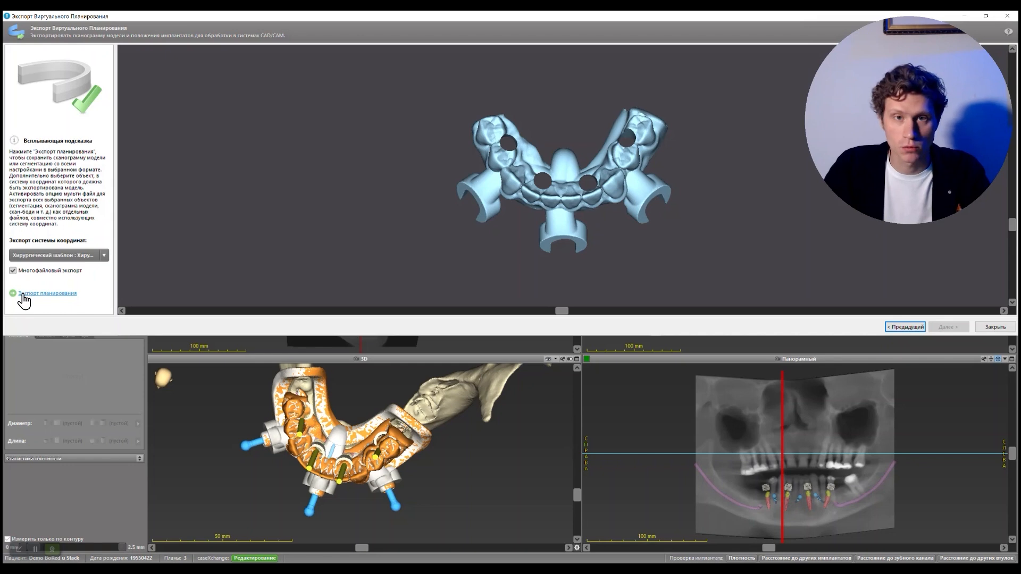
Step: Export the planning in the Waxup-Demo BoRed u Stack coordinate system with multi-file export off, saving it as Demo BoRed u Stack.stl
{"action": "left_click", "coordinate": [74, 255]}
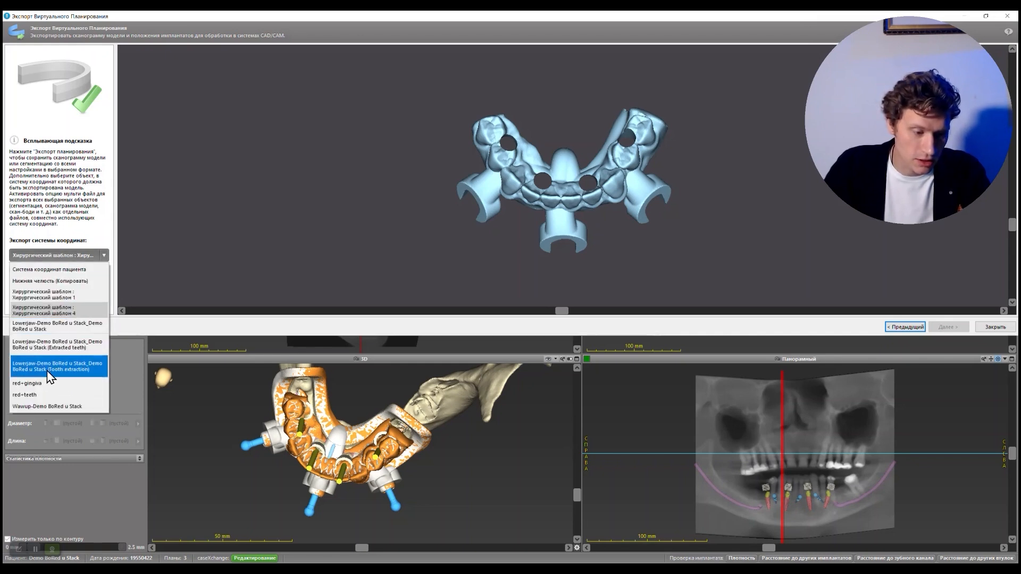
{"action": "left_click", "coordinate": [52, 407]}
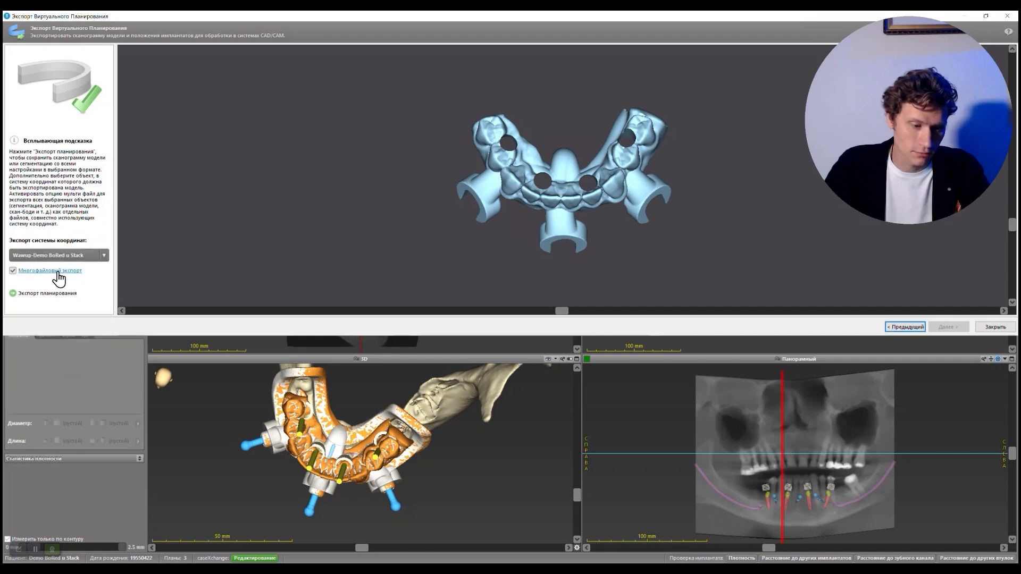
{"action": "left_click", "coordinate": [52, 294]}
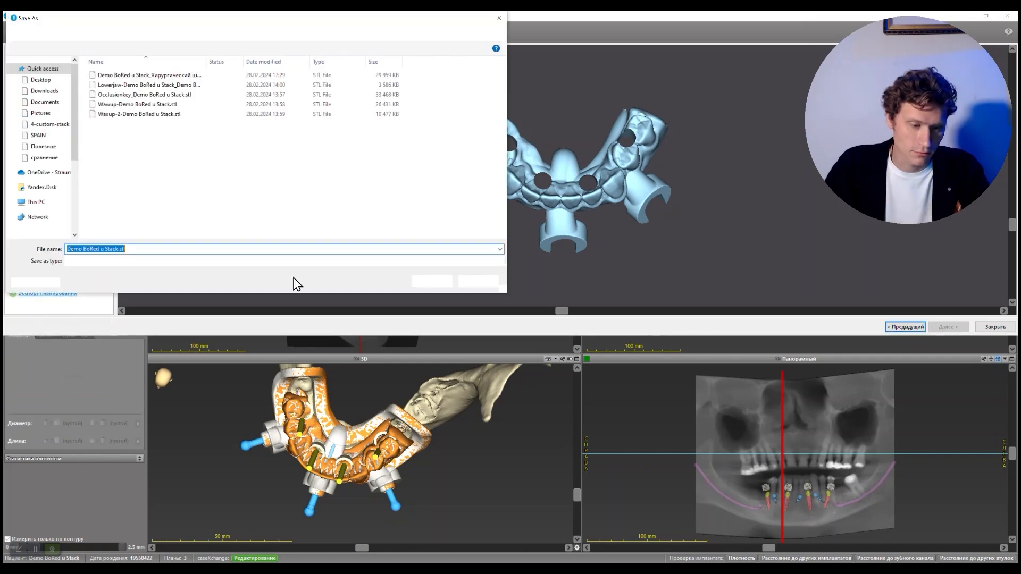
{"action": "left_click", "coordinate": [419, 283]}
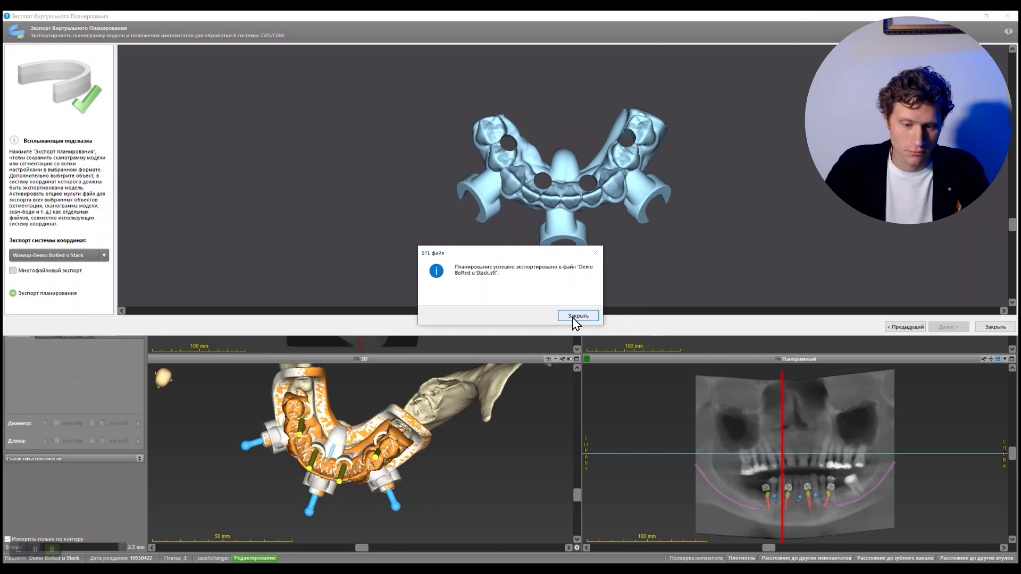
{"action": "left_click", "coordinate": [577, 317]}
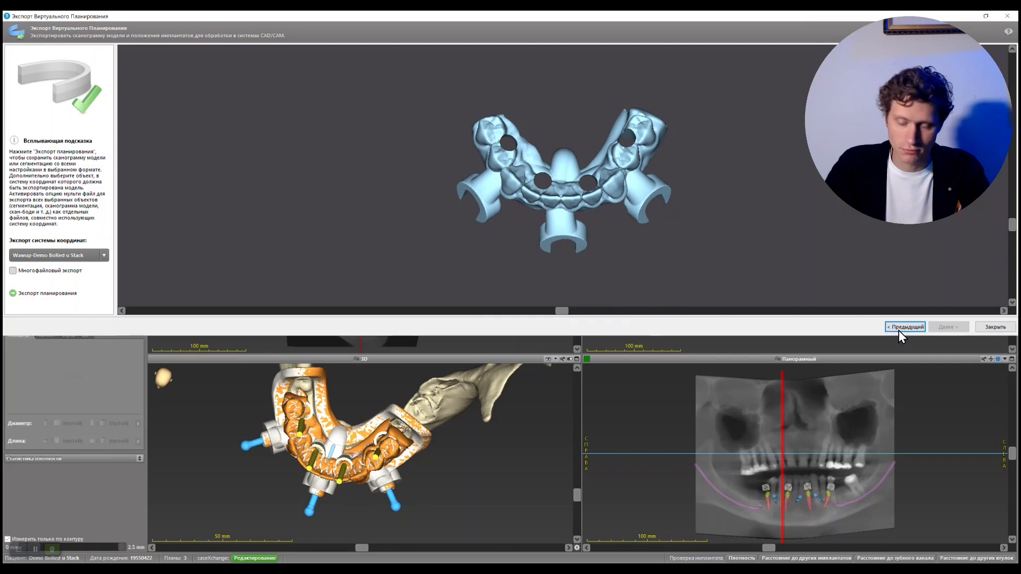
{"action": "left_click", "coordinate": [997, 330]}
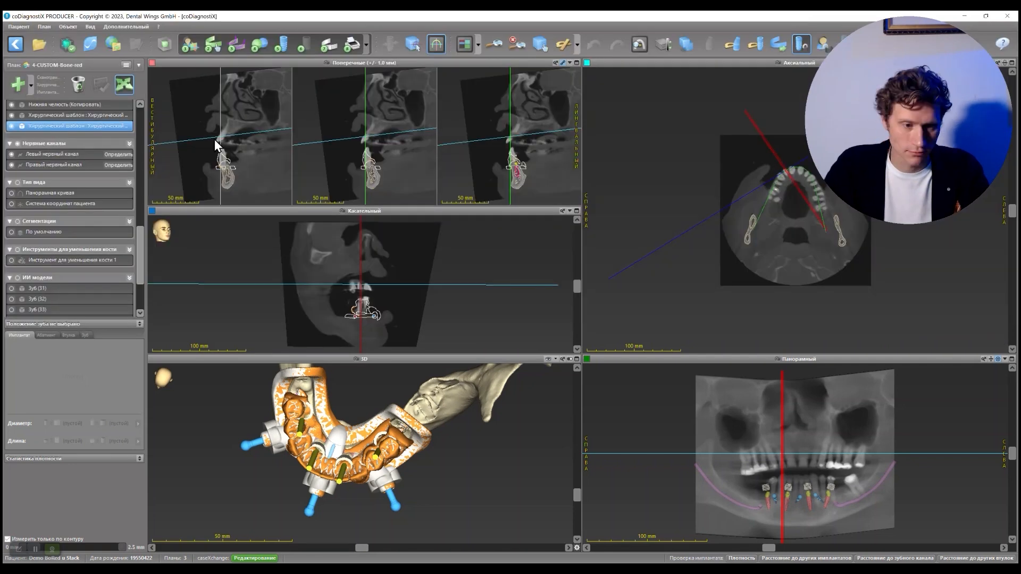
Step: Load the exported surgical guide 4 STL from the 4-custom-stack folder as a new model scan
{"action": "left_click", "coordinate": [258, 44]}
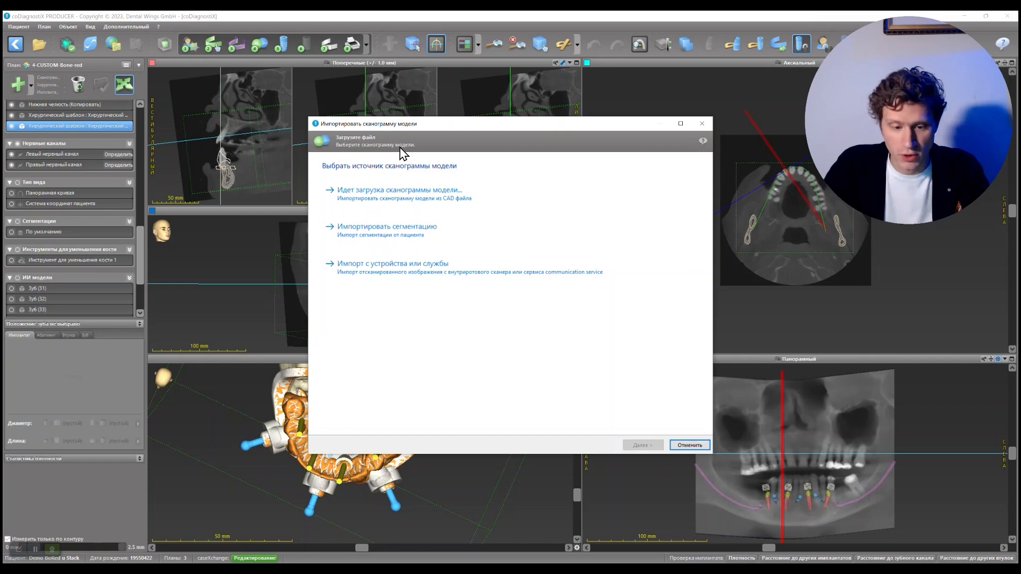
{"action": "left_click", "coordinate": [424, 191]}
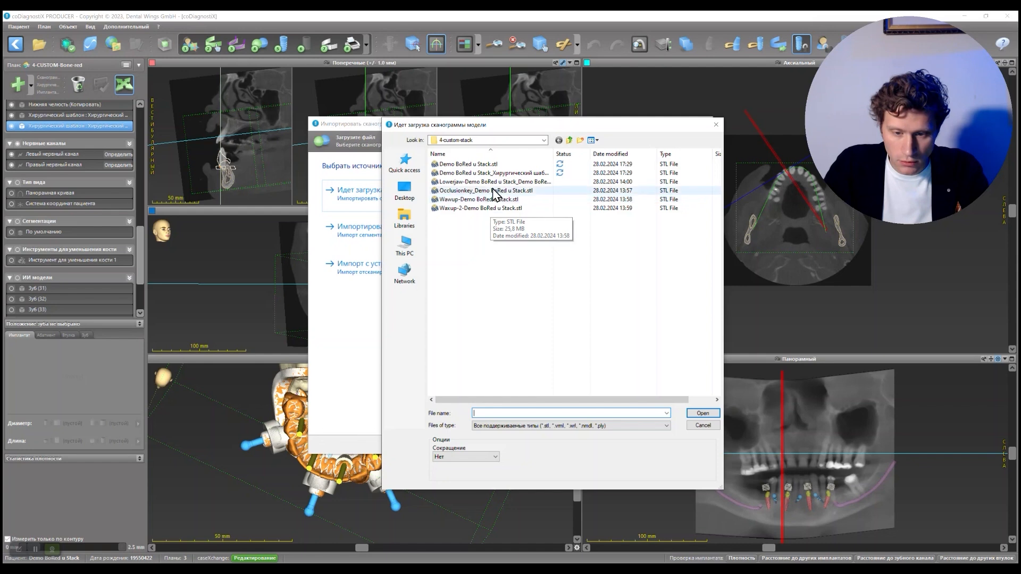
{"action": "left_click", "coordinate": [633, 172]}
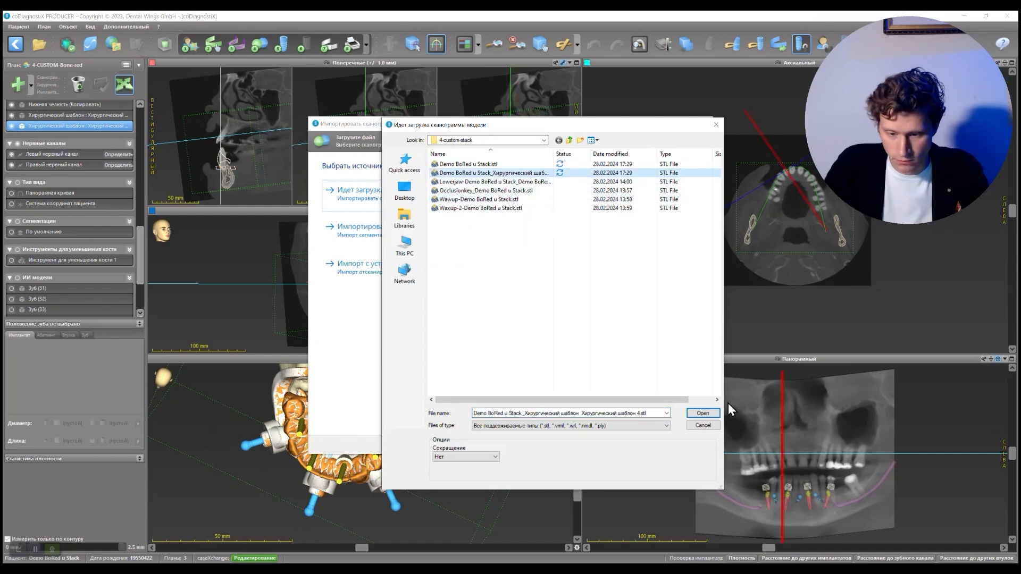
{"action": "left_click", "coordinate": [703, 414]}
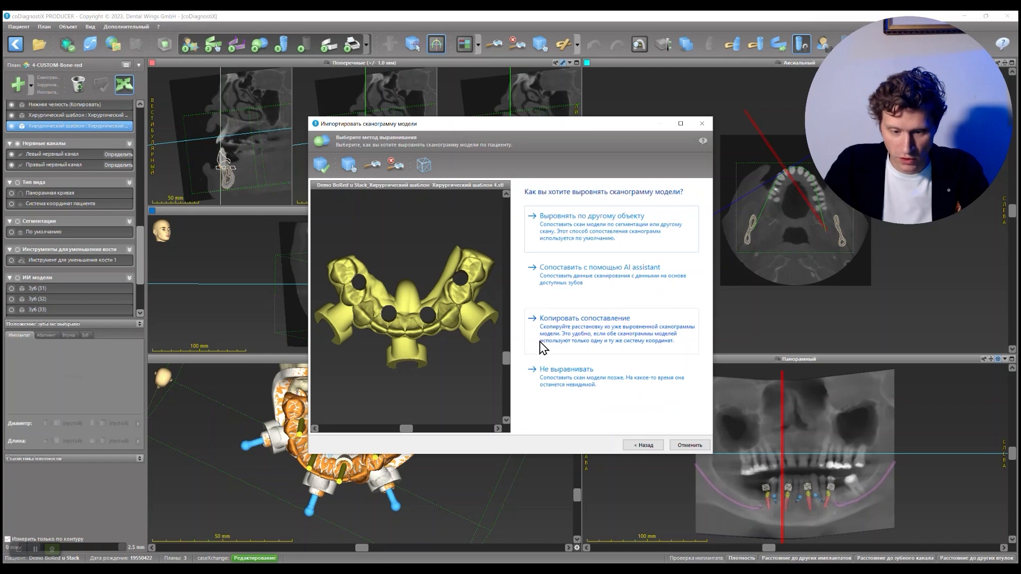
Step: Align the imported scan by copying the registration of Waxup-Demo BoRed u Stack and finish the import
{"action": "left_click_drag", "start_coordinate": [509, 366], "coordinate": [521, 333]}
{"action": "left_click", "coordinate": [611, 353]}
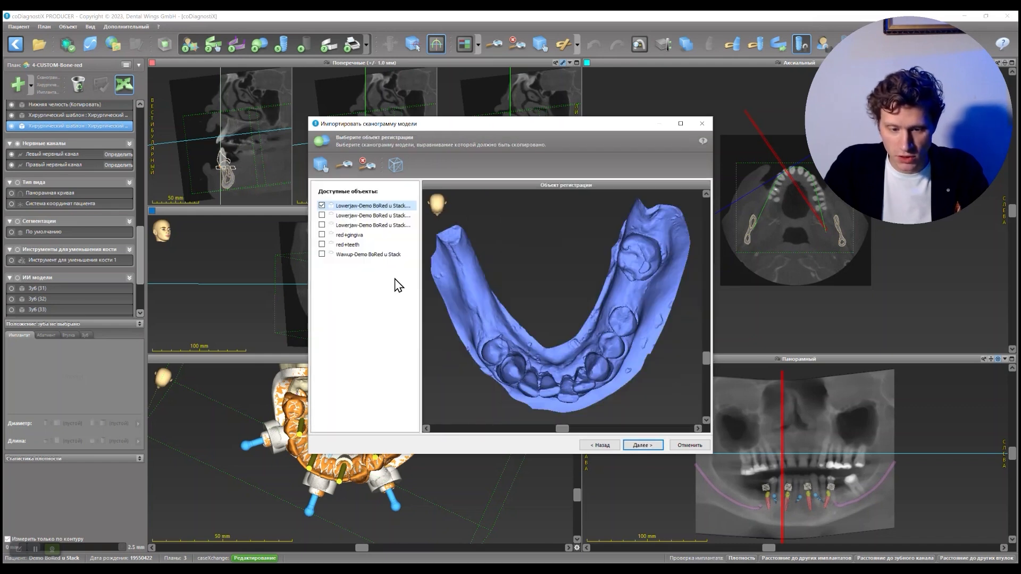
{"action": "left_click", "coordinate": [324, 254]}
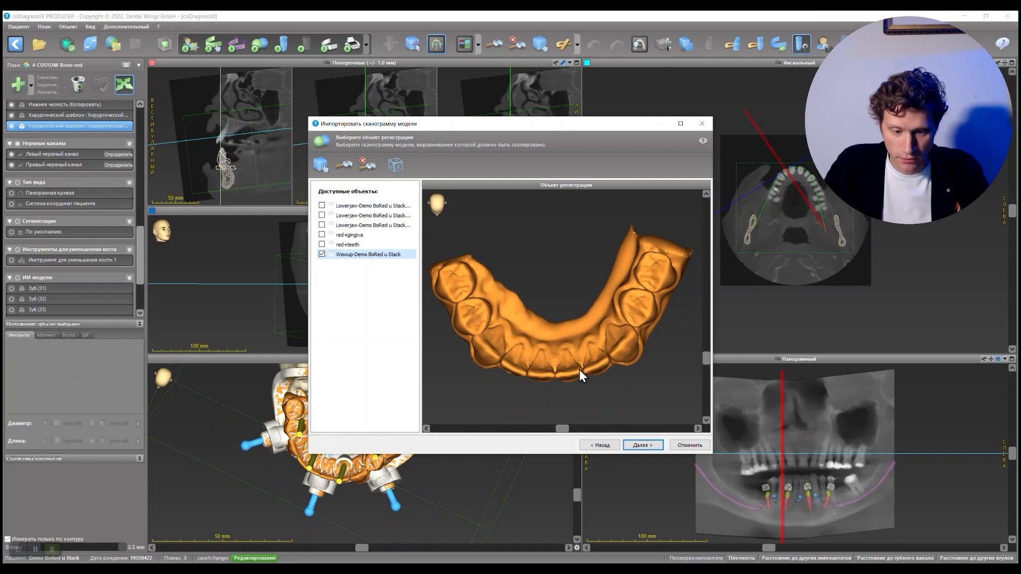
{"action": "left_click", "coordinate": [642, 445]}
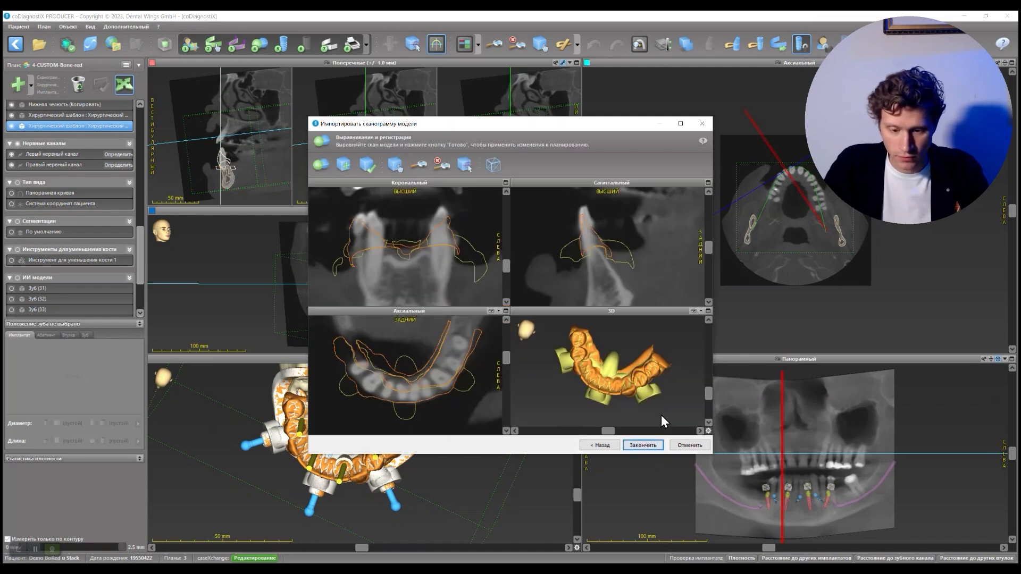
{"action": "left_click", "coordinate": [650, 445]}
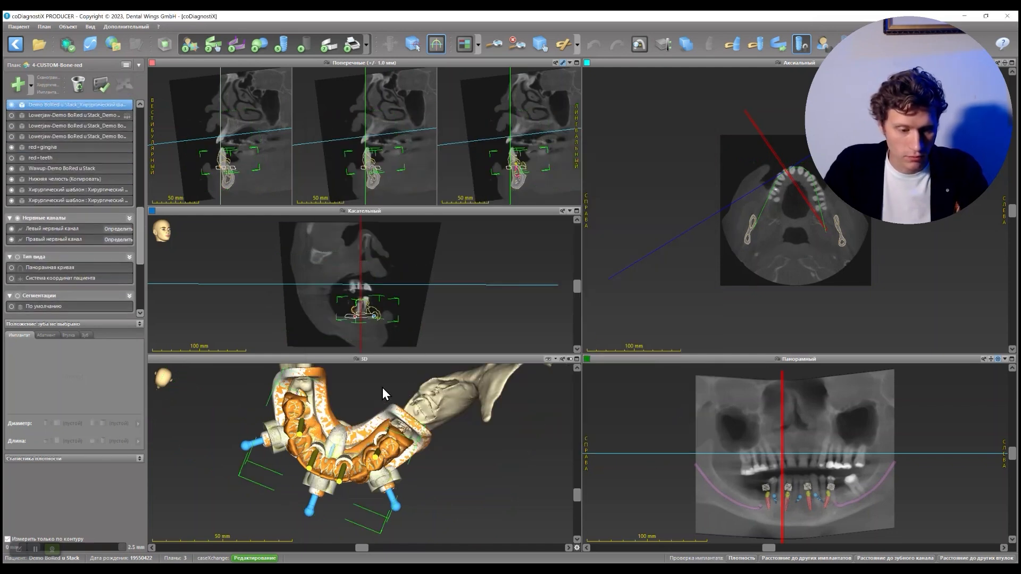
Step: Enlarge the 3D view and examine the imported guide on the lower jaw from several angles
{"action": "double_click", "coordinate": [406, 359]}
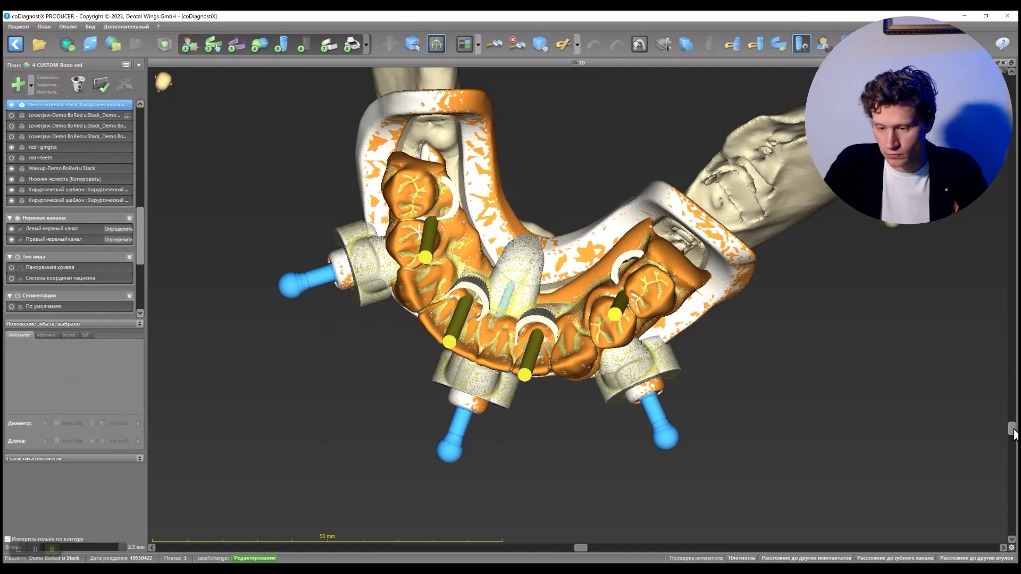
{"action": "mouse_move", "coordinate": [1015, 367]}
{"action": "left_mouse_down"}
{"action": "mouse_move", "coordinate": [1014, 434]}
{"action": "mouse_move", "coordinate": [1012, 330]}
{"action": "mouse_move", "coordinate": [1014, 360]}
{"action": "left_mouse_up"}
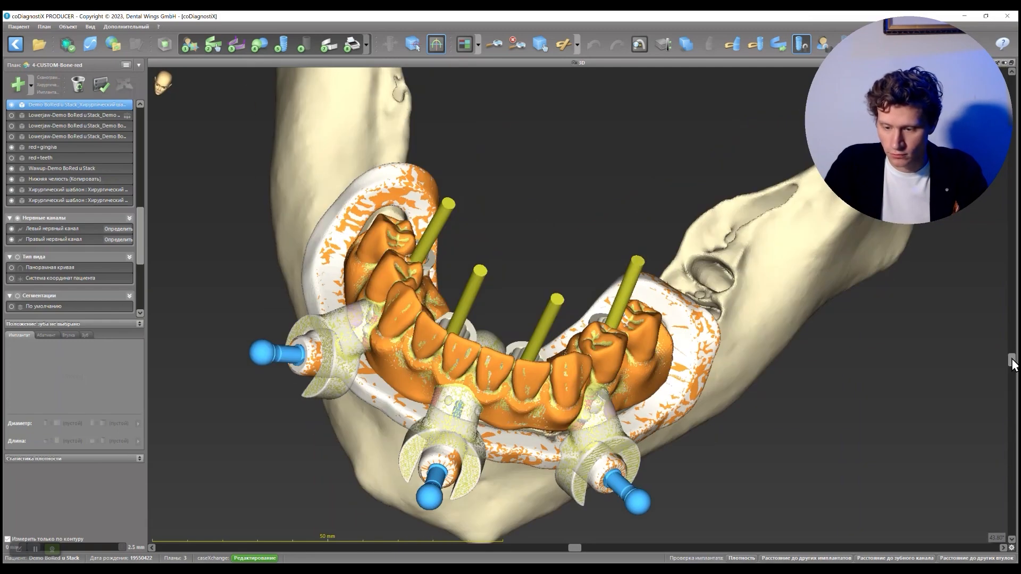
{"action": "left_click_drag", "start_coordinate": [1009, 315], "coordinate": [1010, 307]}
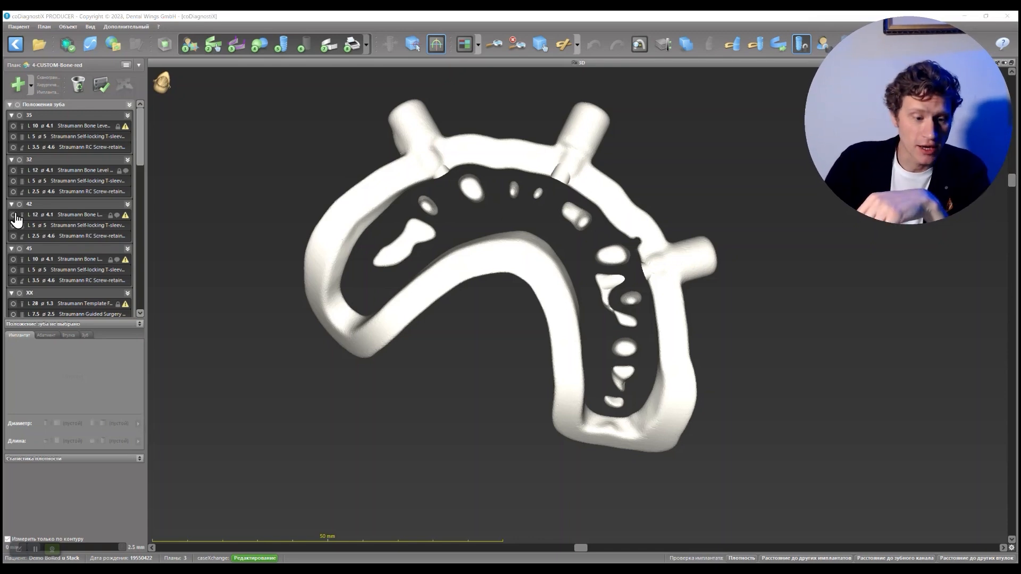
Step: Examine surgical guide 1 in its file export preview and close the export without saving
{"action": "scroll", "coordinate": [87, 219], "scroll_direction": "down", "scroll_amount": 5}
{"action": "right_click", "coordinate": [71, 260]}
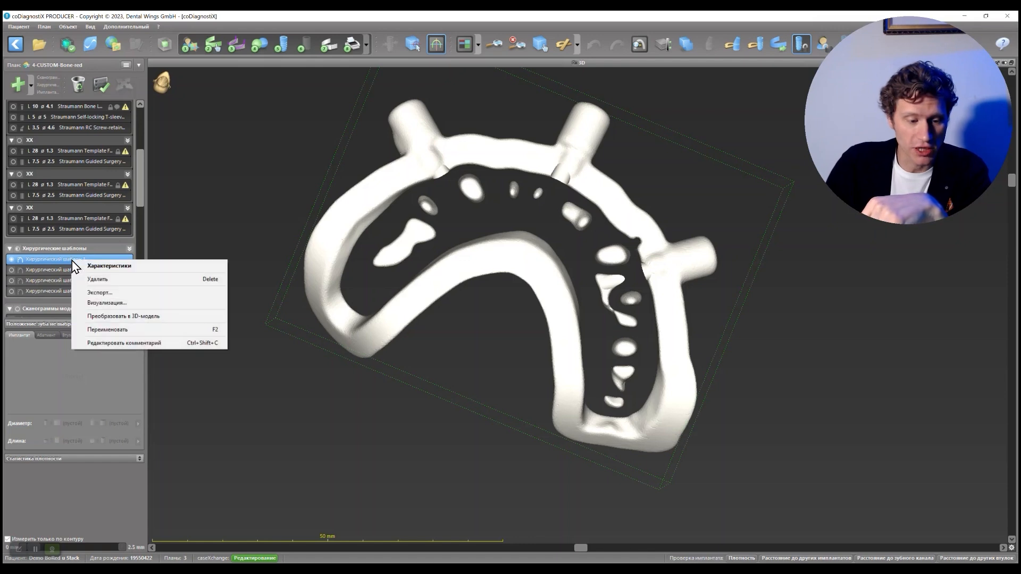
{"action": "left_click", "coordinate": [115, 293]}
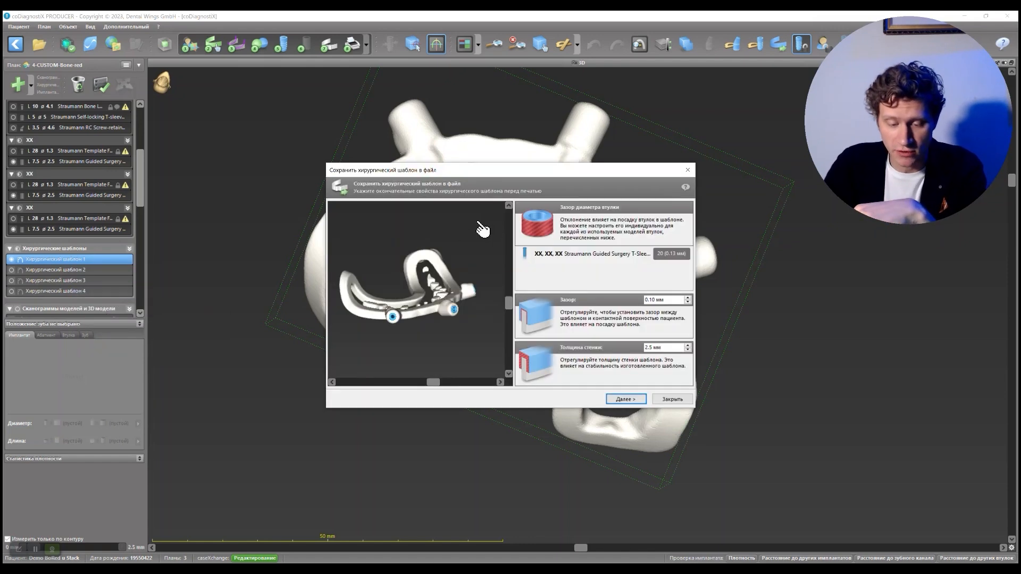
{"action": "left_click_drag", "start_coordinate": [511, 315], "coordinate": [507, 341]}
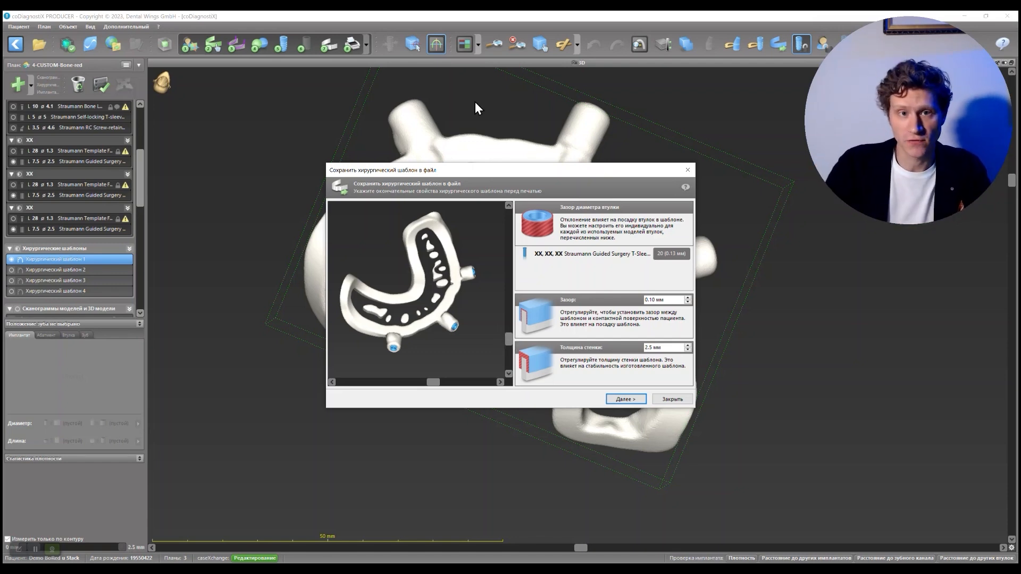
{"action": "left_click", "coordinate": [688, 171]}
Step: Locate the 3D model converted from surgical guide 1 and check it by switching its visibility off and on
{"action": "scroll", "coordinate": [101, 202], "scroll_direction": "down", "scroll_amount": 5}
{"action": "scroll", "coordinate": [21, 180], "scroll_direction": "down", "scroll_amount": 5}
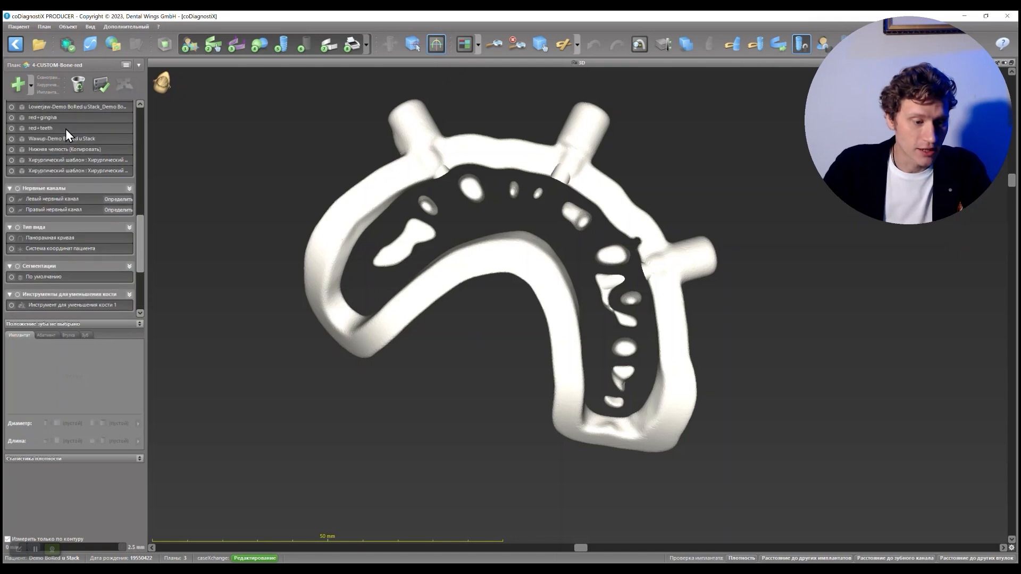
{"action": "scroll", "coordinate": [58, 141], "scroll_direction": "up", "scroll_amount": 2}
{"action": "left_click", "coordinate": [71, 222]}
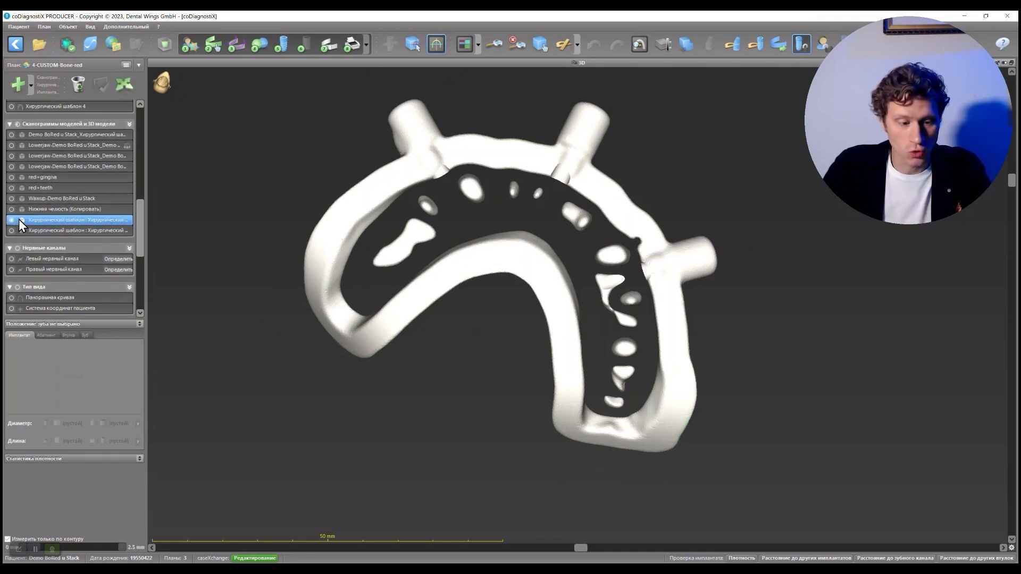
{"action": "scroll", "coordinate": [37, 181], "scroll_direction": "up", "scroll_amount": 3}
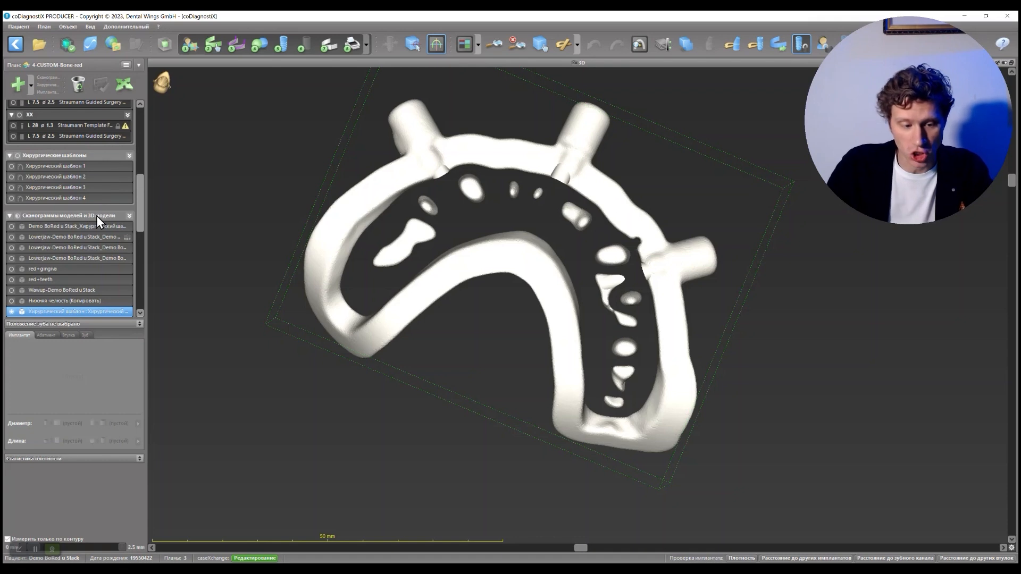
{"action": "scroll", "coordinate": [75, 224], "scroll_direction": "down", "scroll_amount": 3}
{"action": "left_click", "coordinate": [12, 221]}
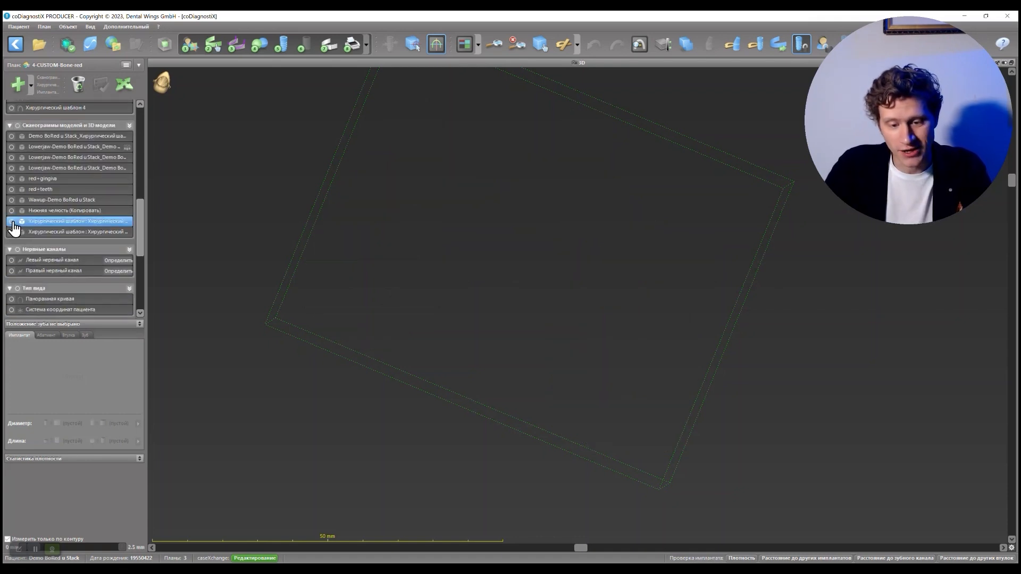
{"action": "left_click", "coordinate": [12, 222]}
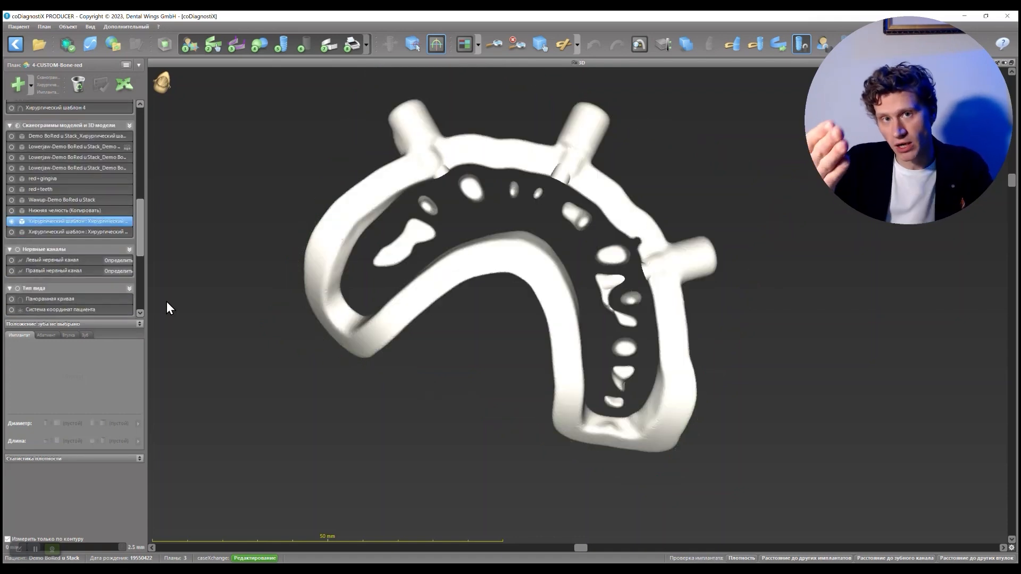
{"action": "left_click", "coordinate": [48, 222]}
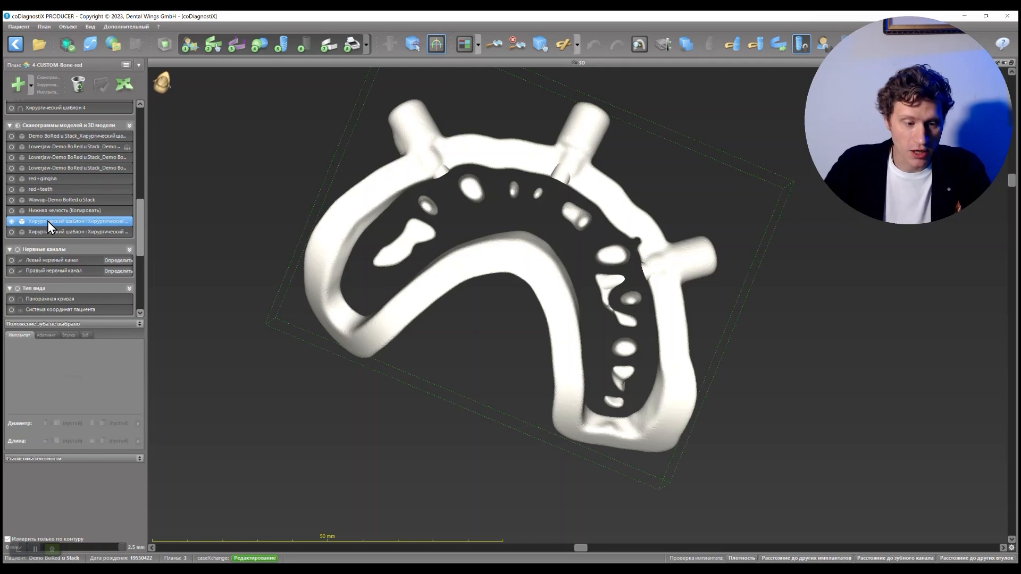
Step: Heal the mesh of the converted surgical guide 1 model in the Mesh Editor and apply the result
{"action": "right_click", "coordinate": [47, 221]}
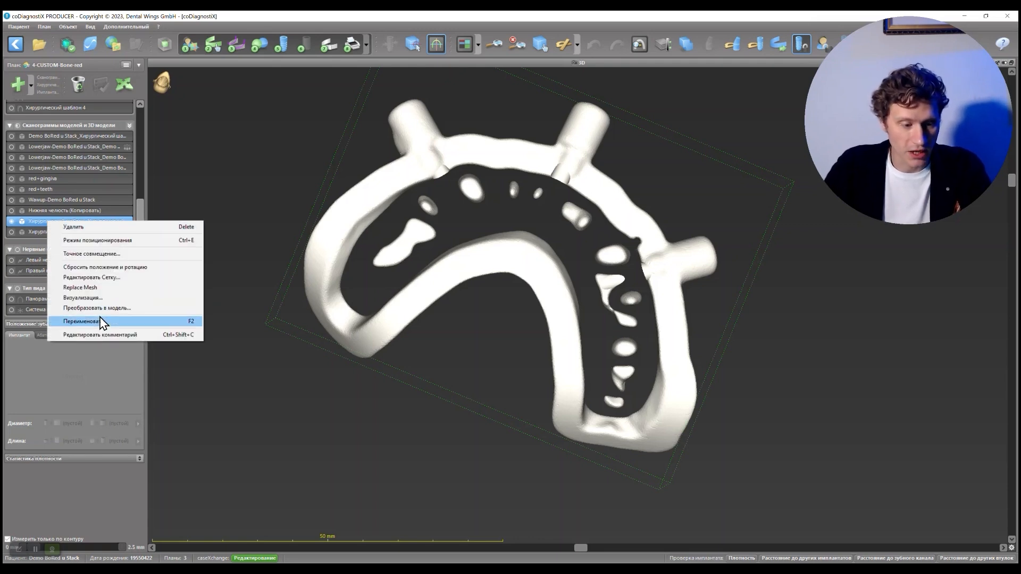
{"action": "left_click", "coordinate": [118, 277]}
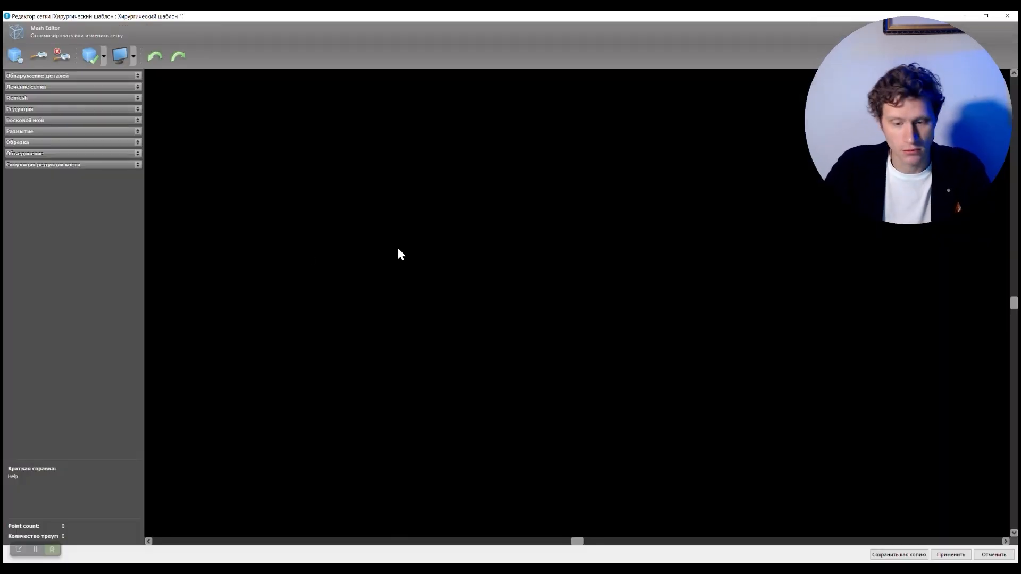
{"action": "left_click_drag", "start_coordinate": [1015, 303], "coordinate": [996, 506]}
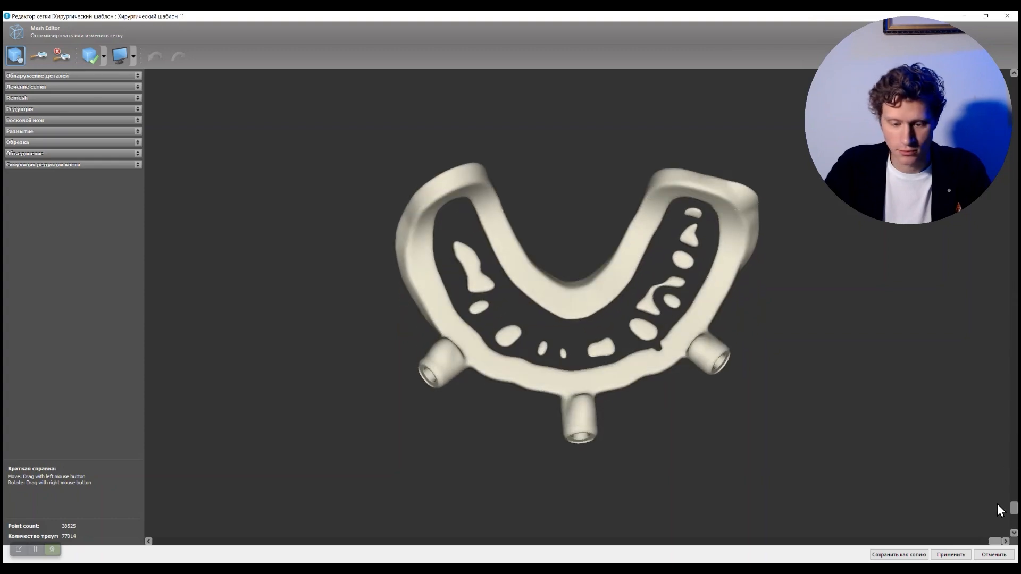
{"action": "left_click", "coordinate": [75, 87]}
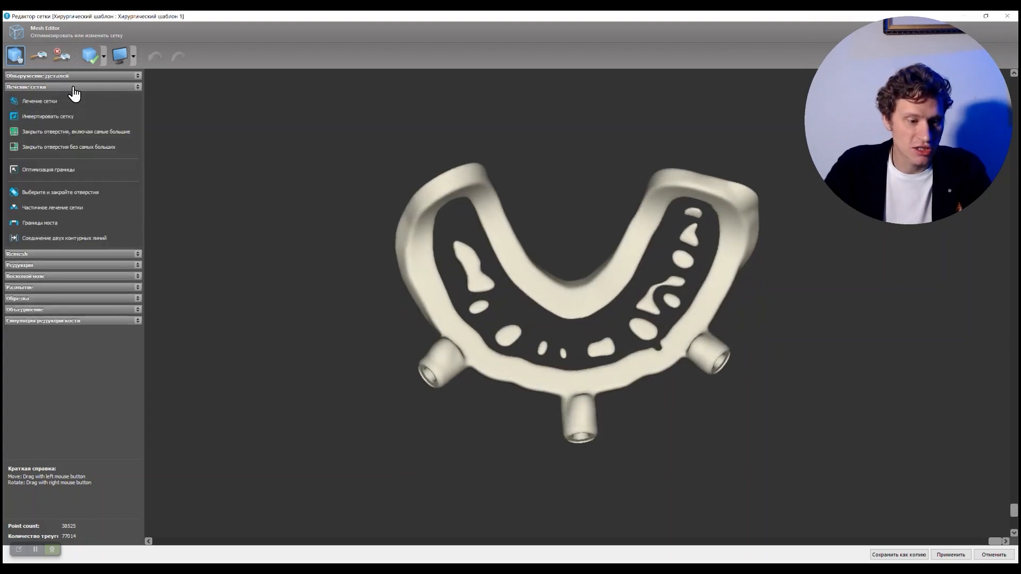
{"action": "left_click", "coordinate": [44, 100]}
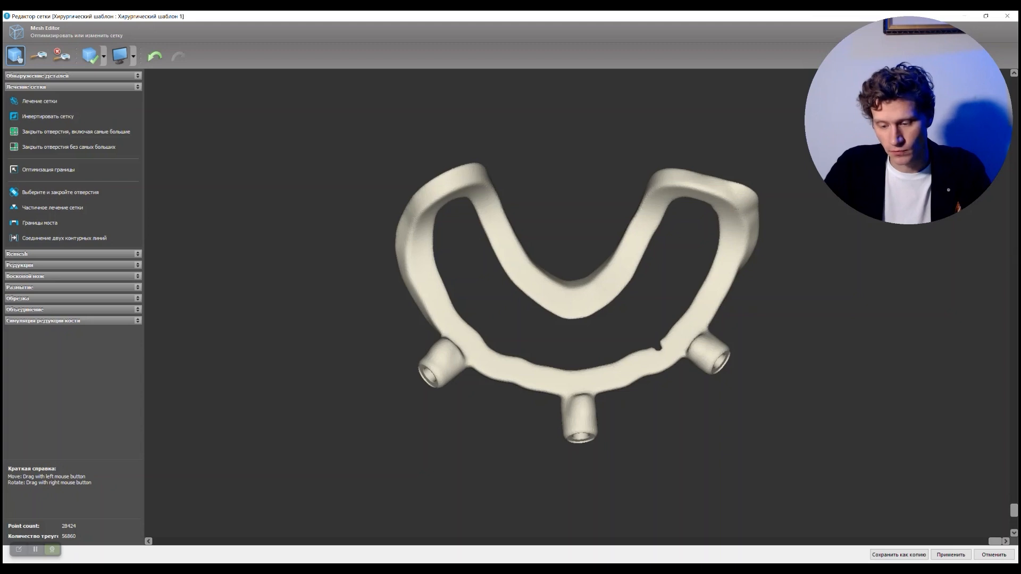
{"action": "left_click", "coordinate": [952, 555]}
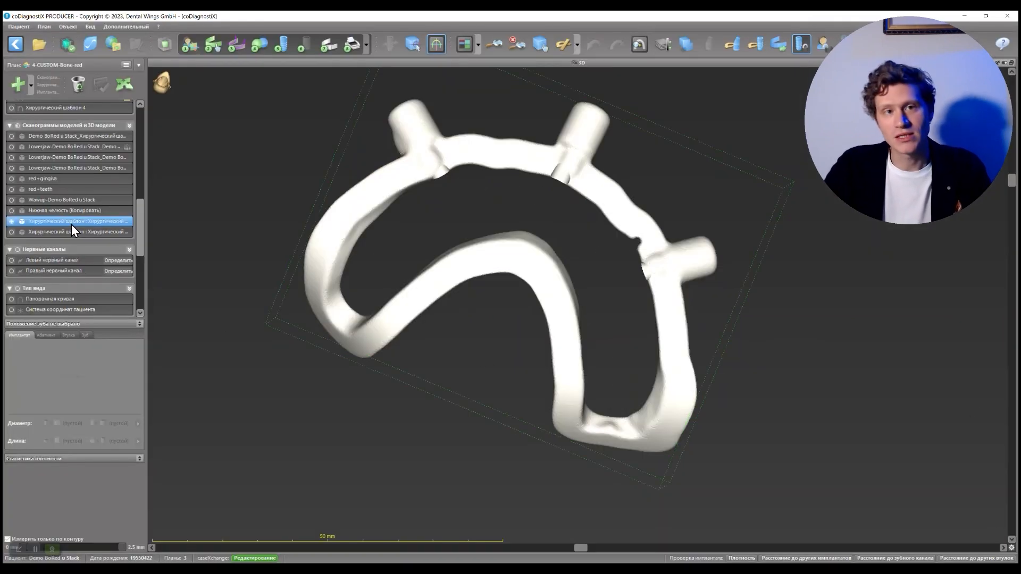
Step: Compare the original surgical guide 1 with its healed 3D model by toggling the guide's visibility
{"action": "scroll", "coordinate": [86, 169], "scroll_direction": "up", "scroll_amount": 2}
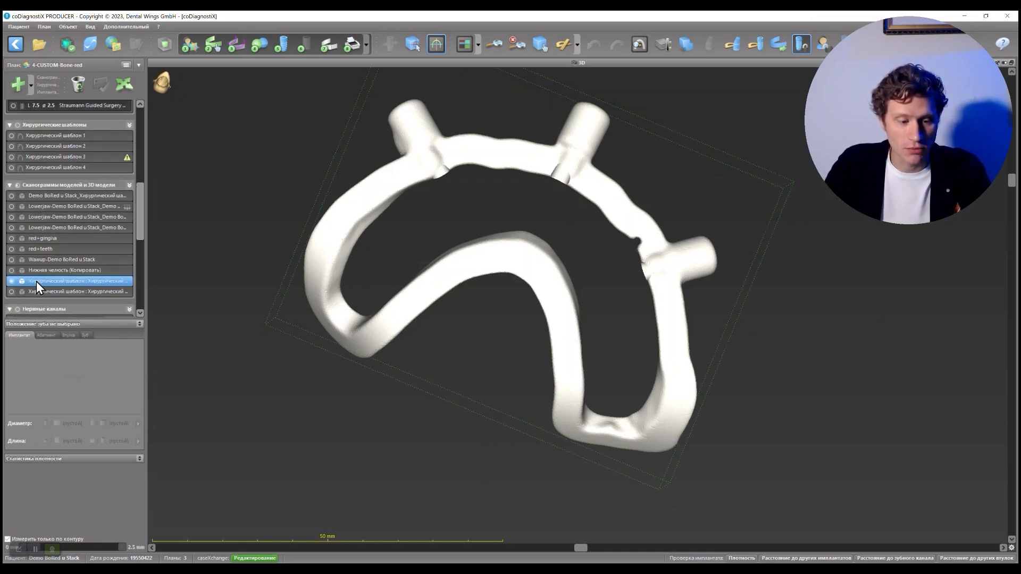
{"action": "left_click", "coordinate": [51, 135]}
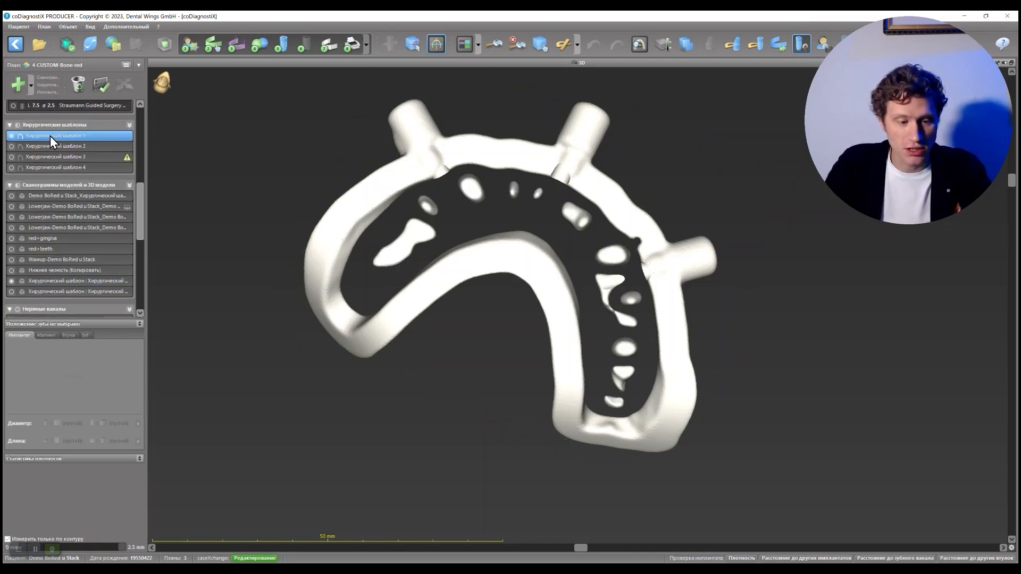
{"action": "left_click", "coordinate": [11, 136]}
{"action": "left_click", "coordinate": [47, 282]}
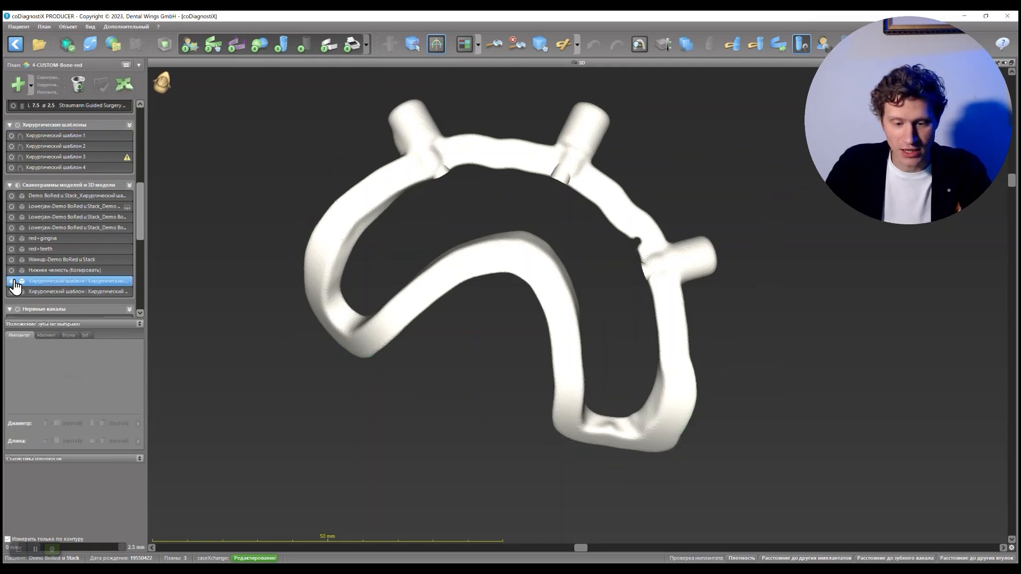